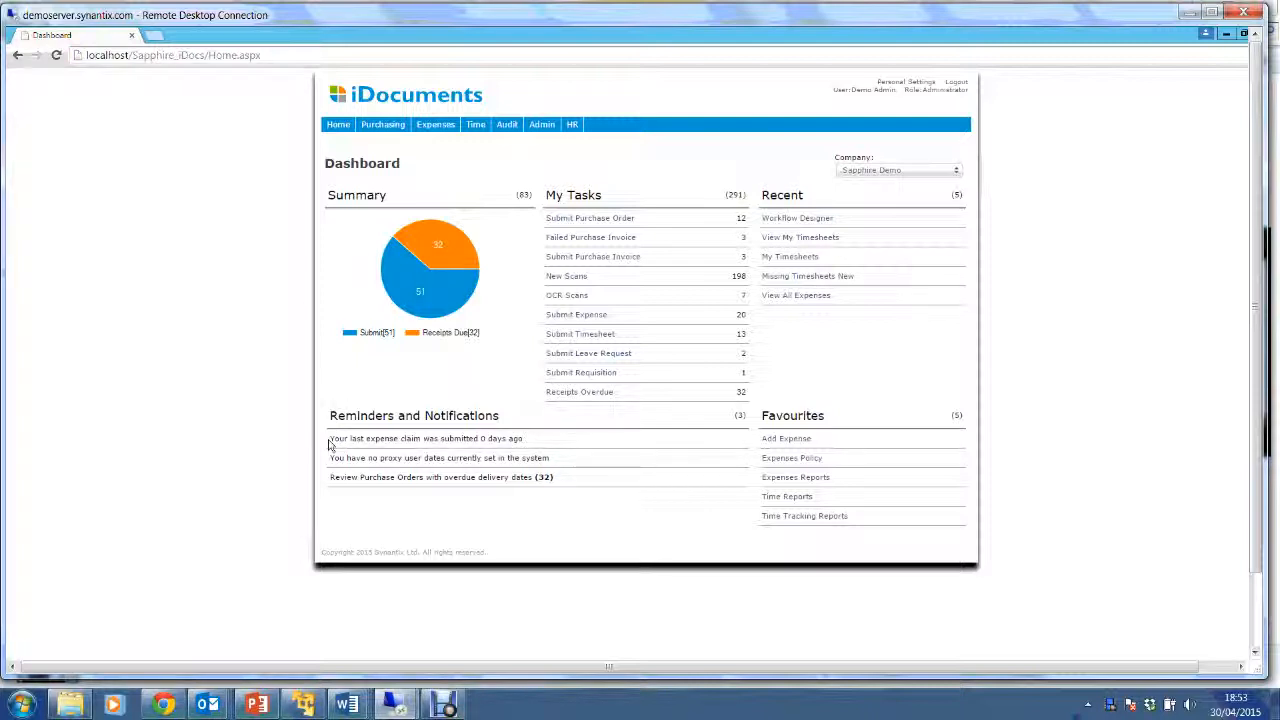
Start a new purchase order with Acme Associates as supplier, auto-filling its address.
key("ctrl")
key("ctrl")
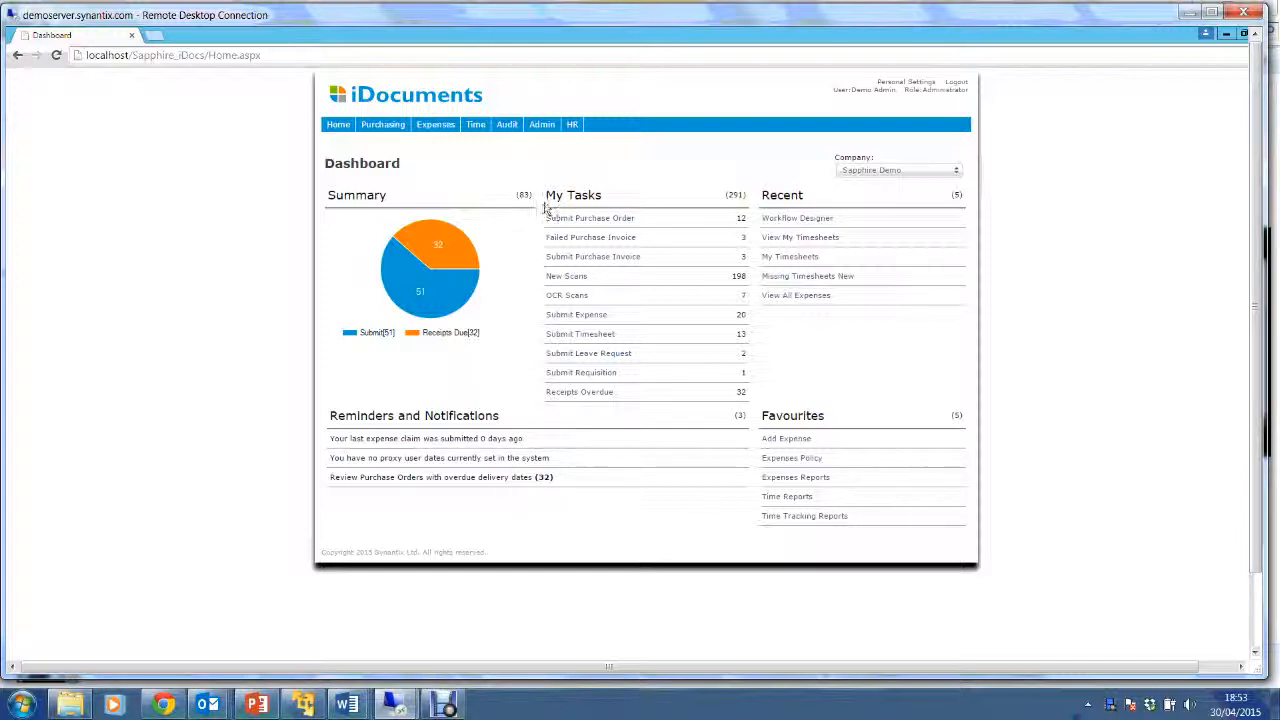
key("ctrl")
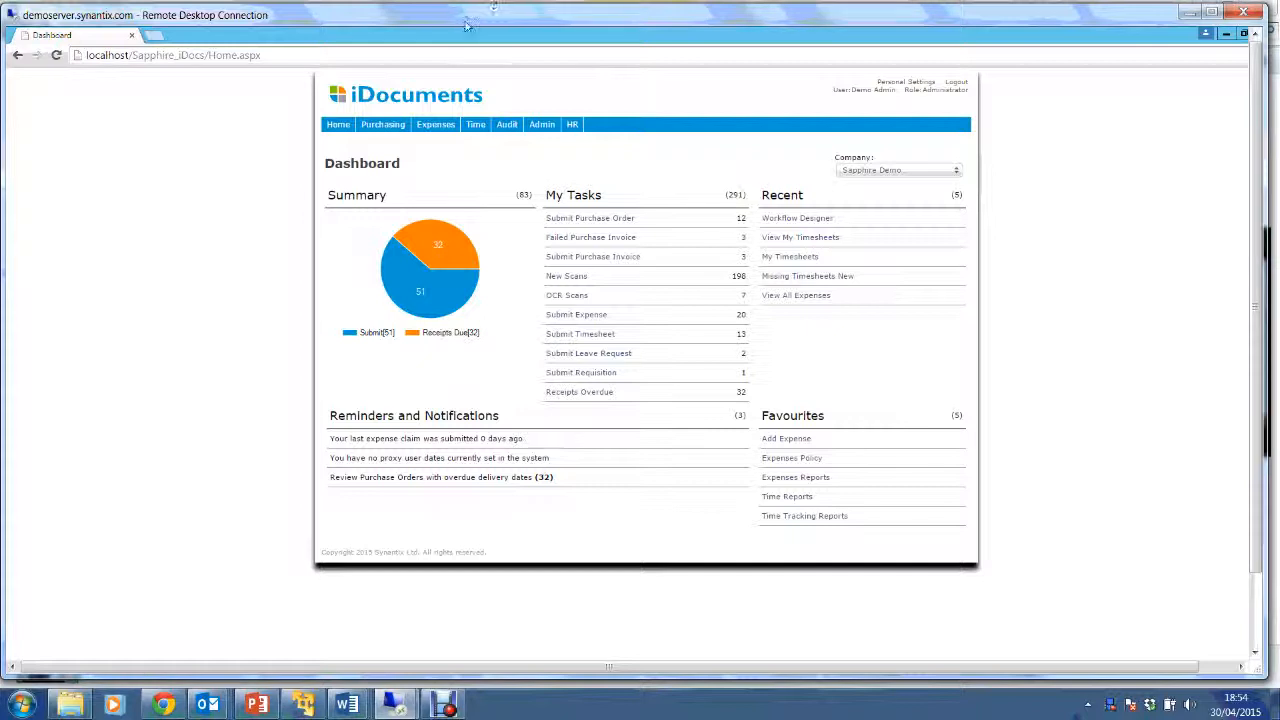
mouse_move(385, 126)
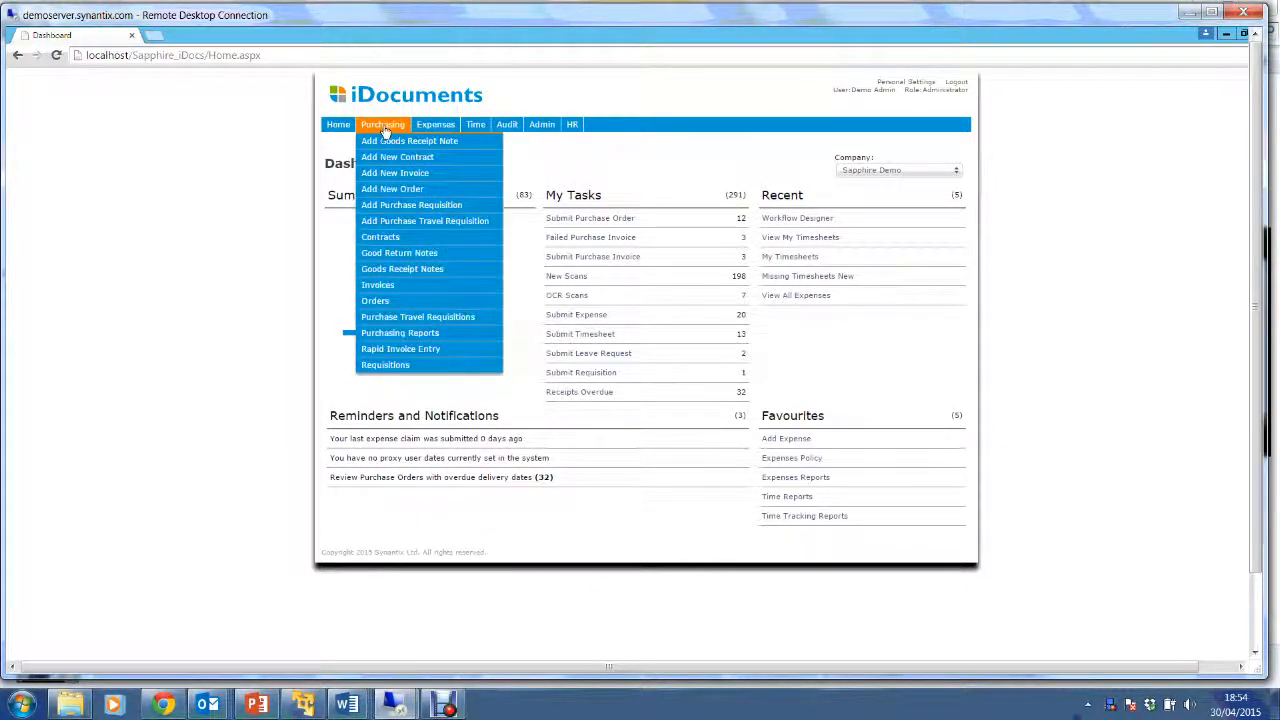
left_click(389, 194)
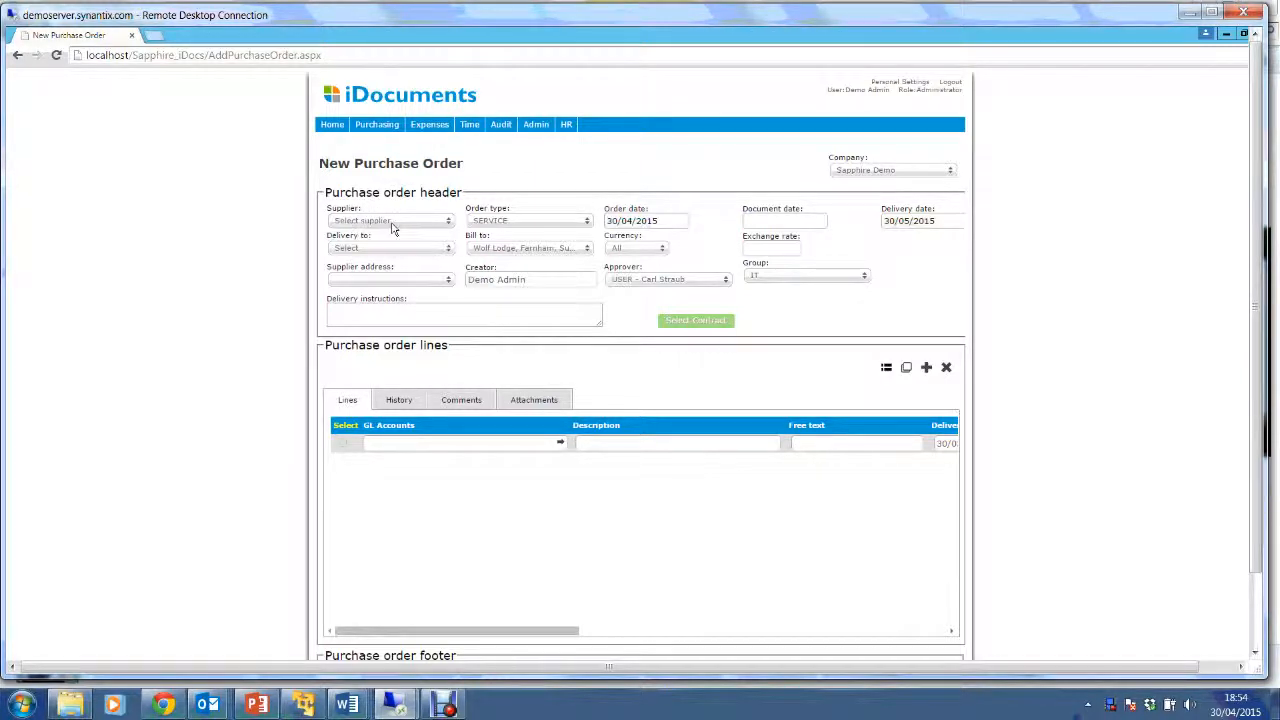
left_click(398, 228)
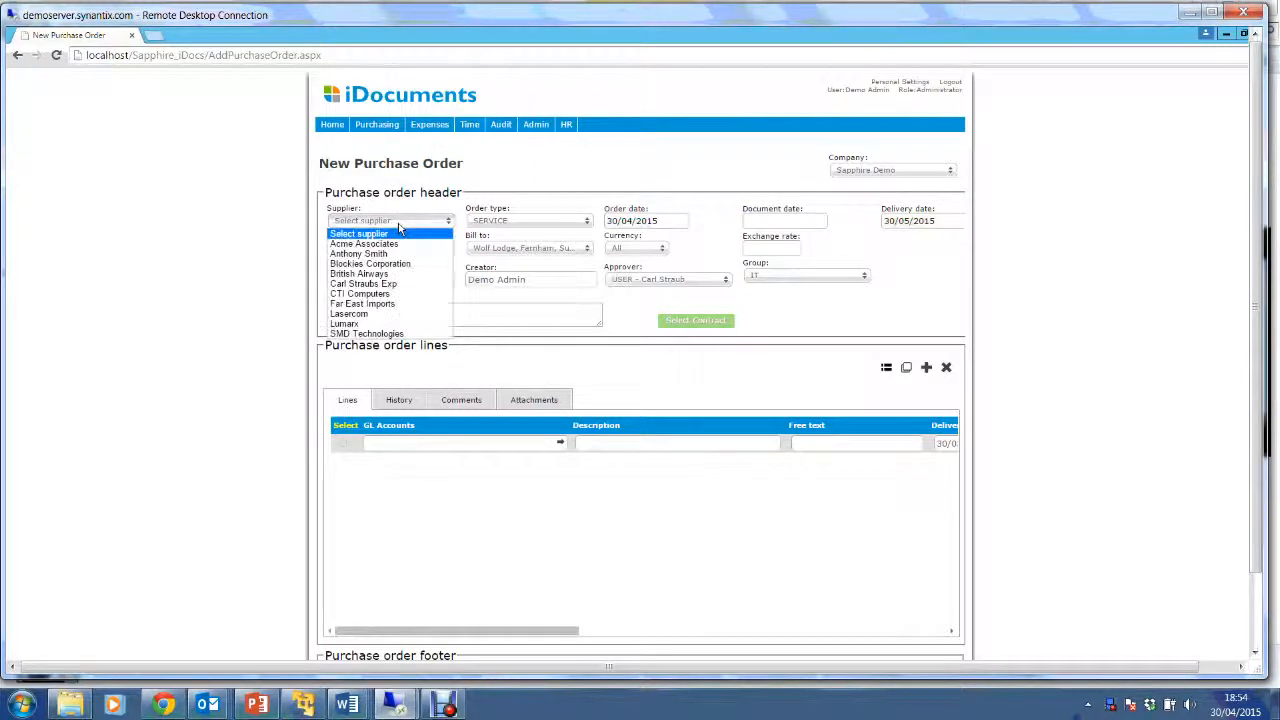
left_click(388, 244)
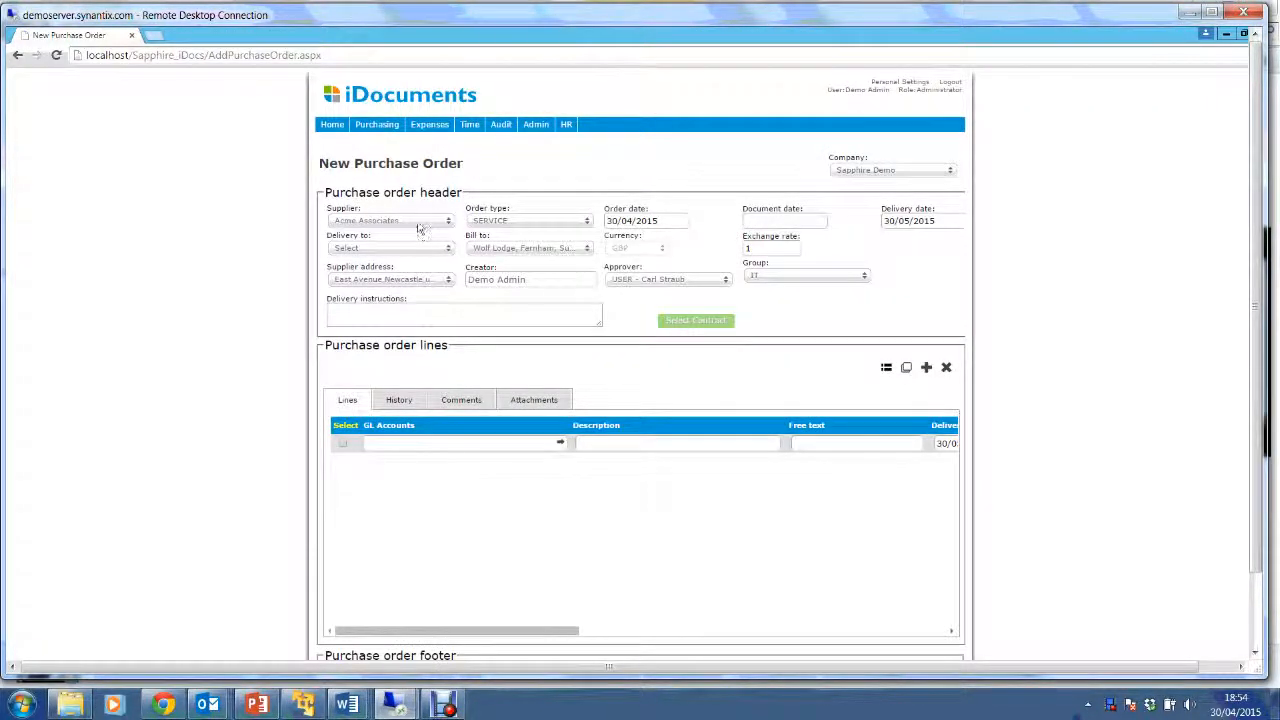
left_click(421, 228)
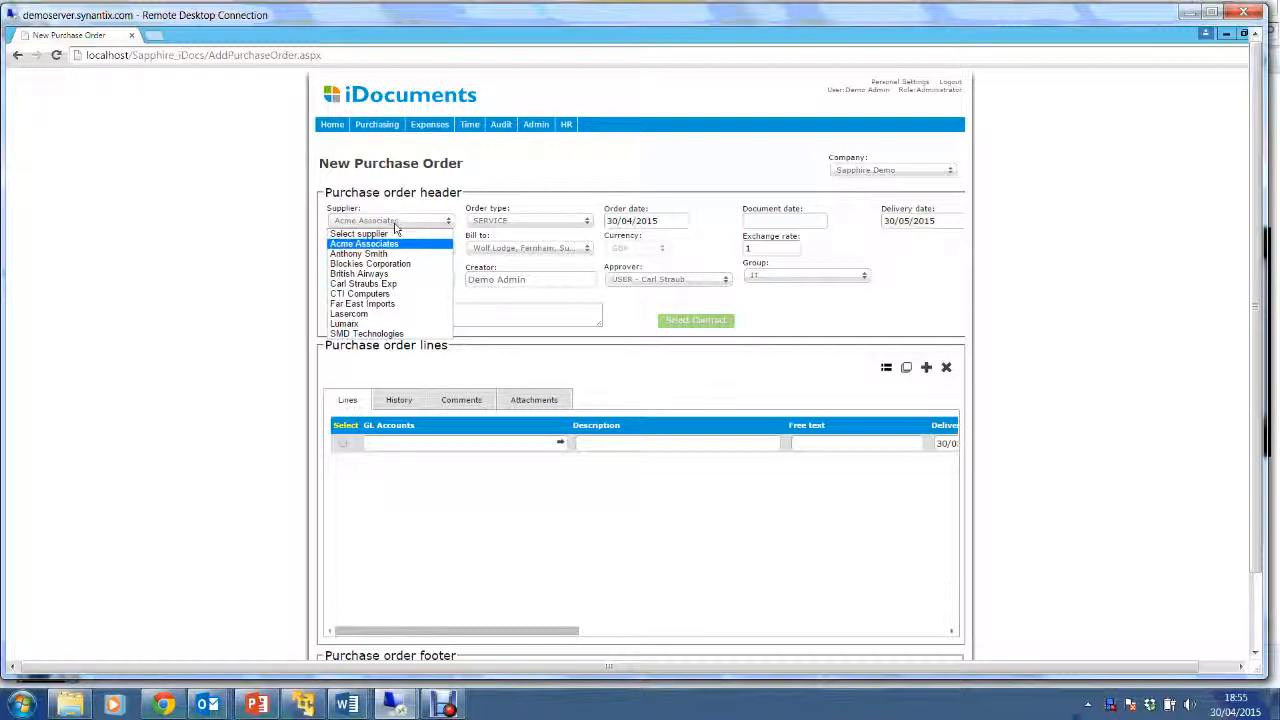
left_click(515, 198)
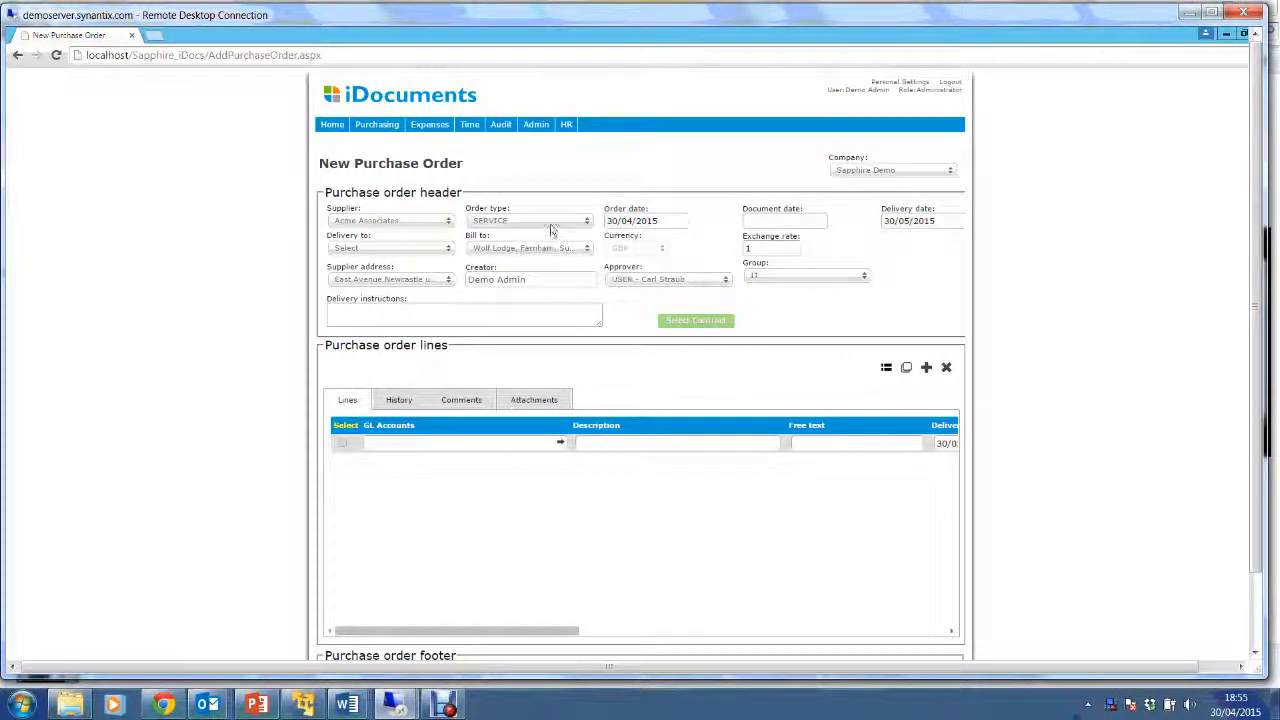
Make it an ITEM order with order and document dates of 30 April 2015.
left_click(550, 222)
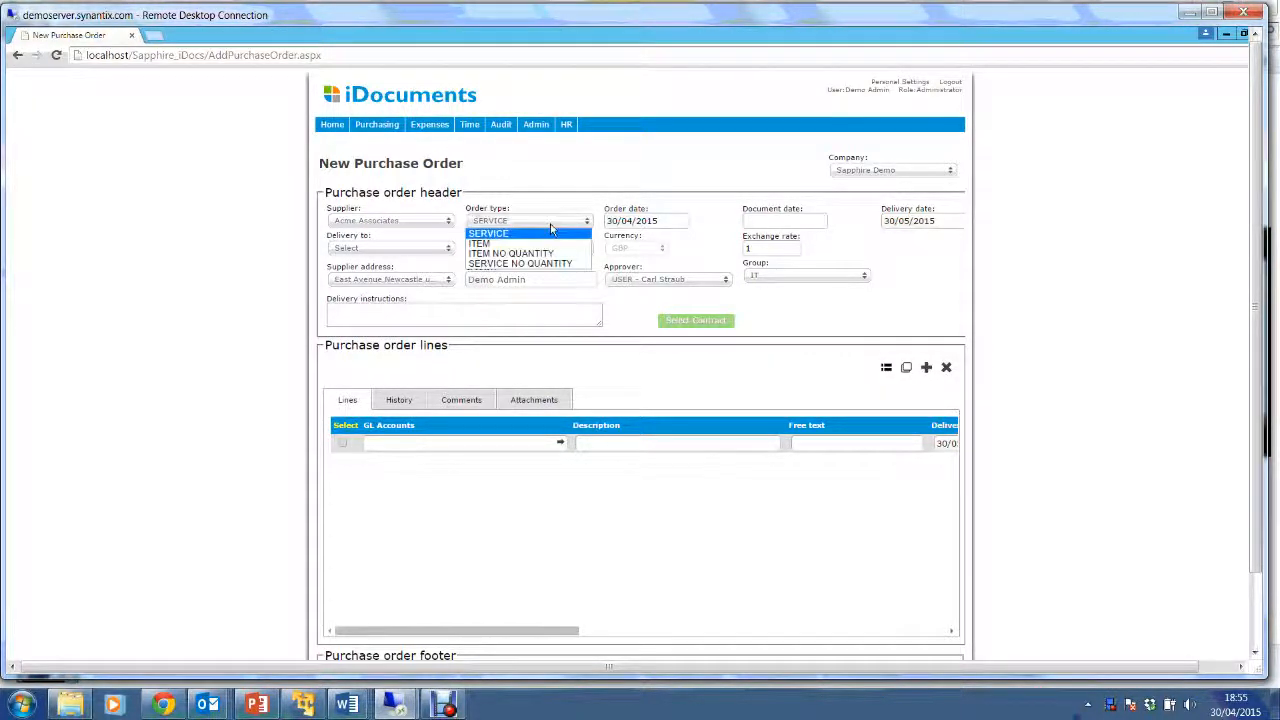
left_click(485, 244)
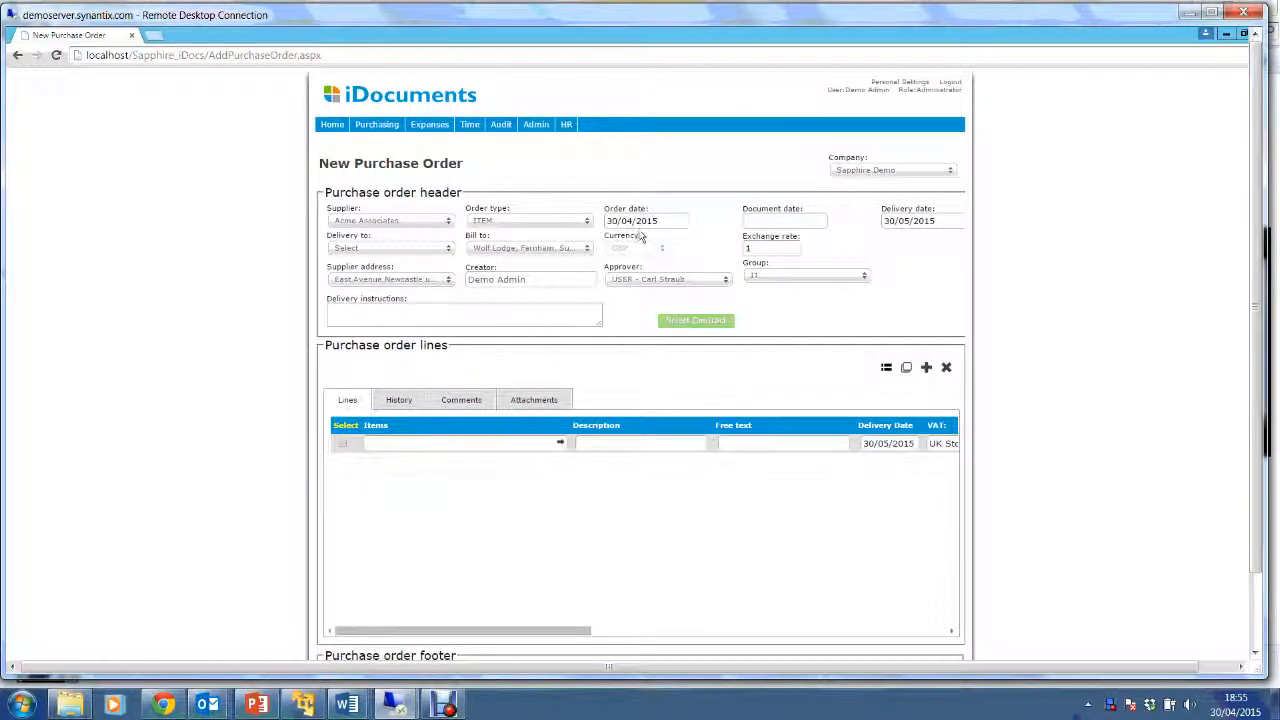
left_click(632, 221)
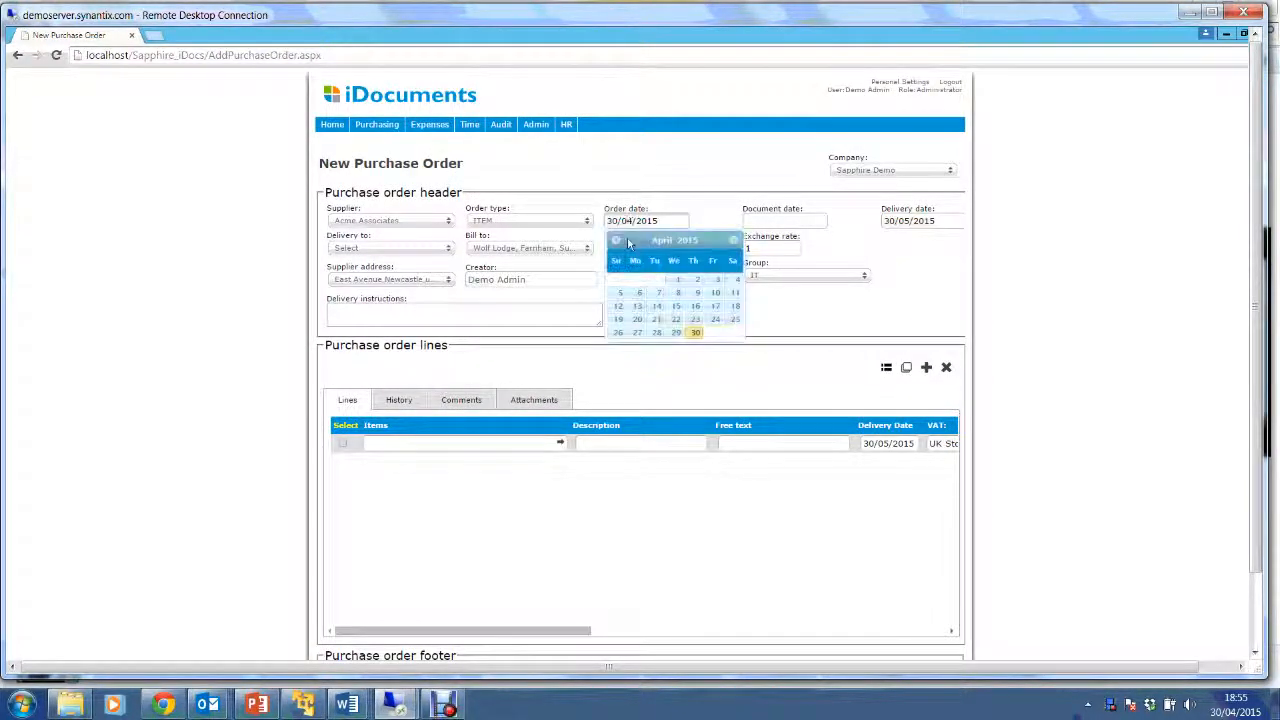
left_click(695, 333)
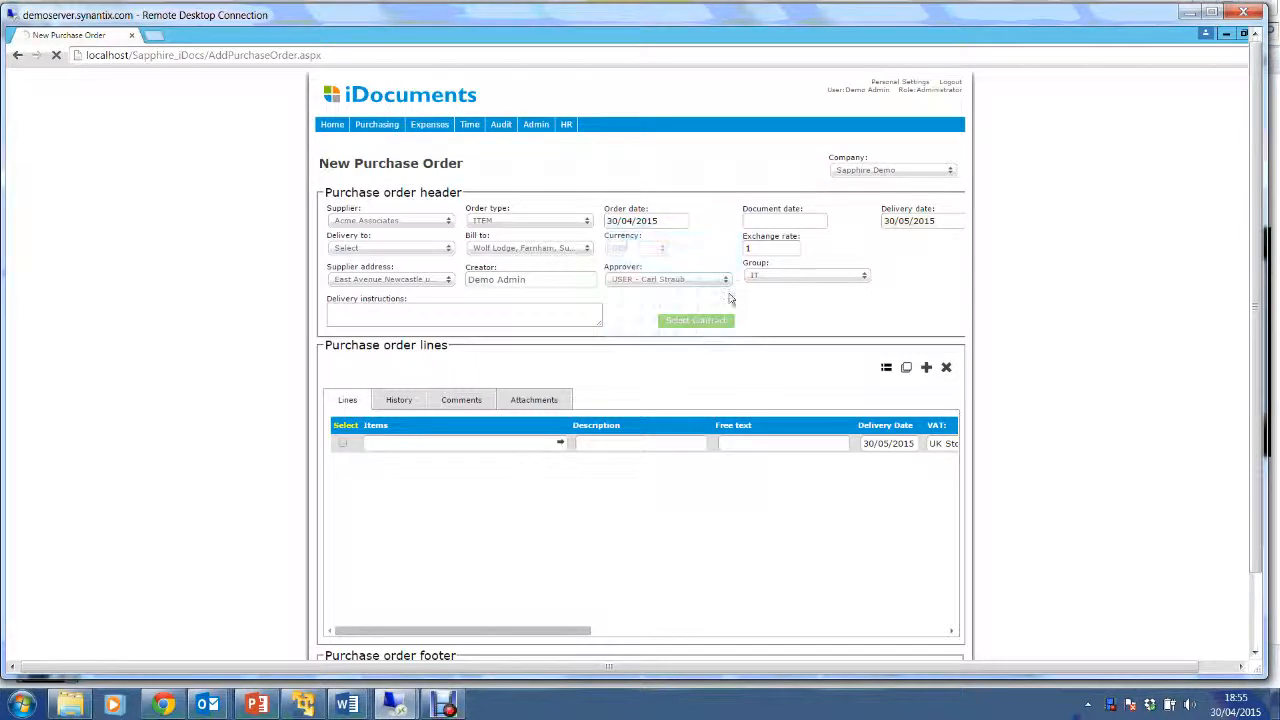
left_click(772, 221)
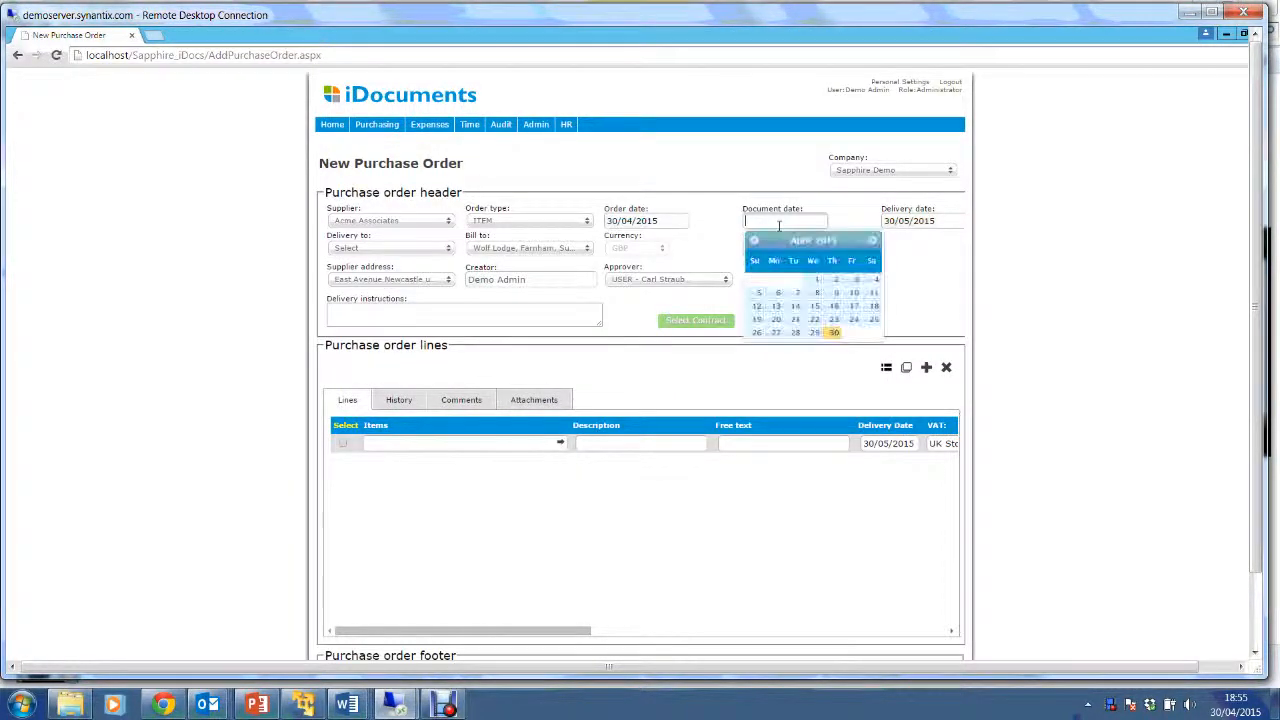
left_click(833, 334)
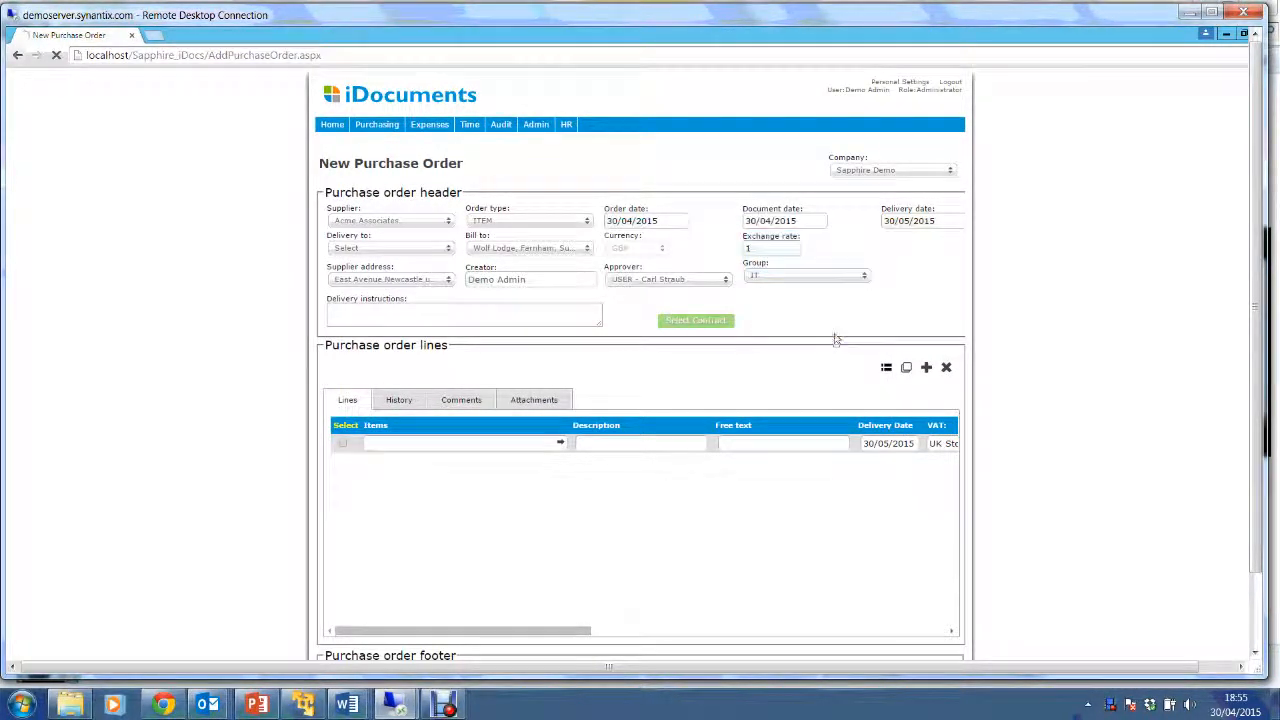
Leave the delivery date unchanged, deliver to Clockhouse Place and bill to Wolf Lodge.
left_click(916, 222)
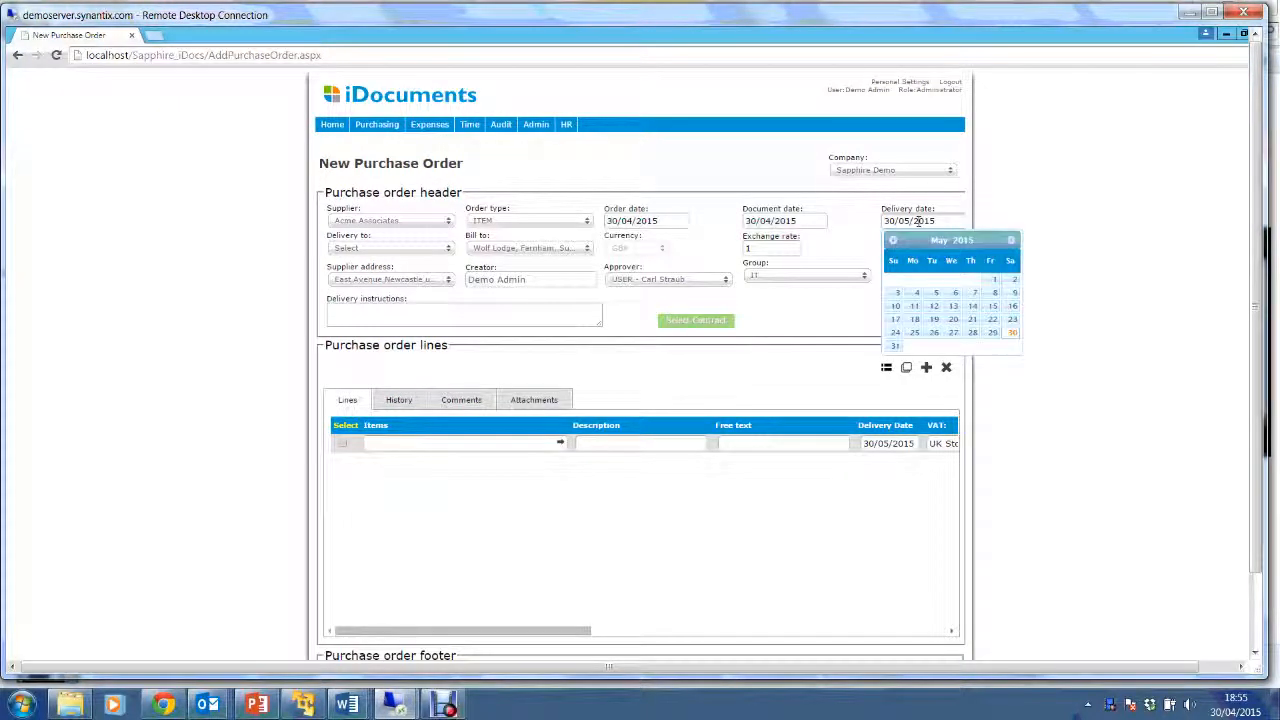
left_click(1011, 241)
left_click(1011, 241)
left_click(1011, 241)
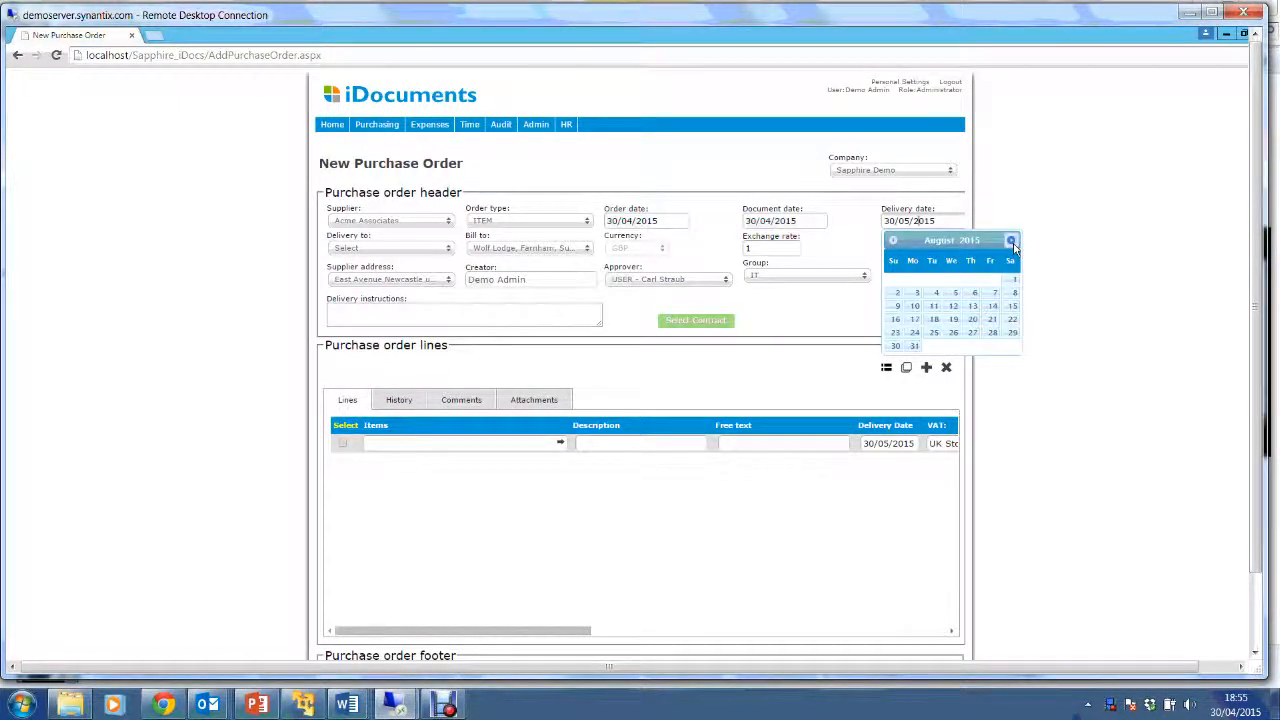
left_click(1045, 225)
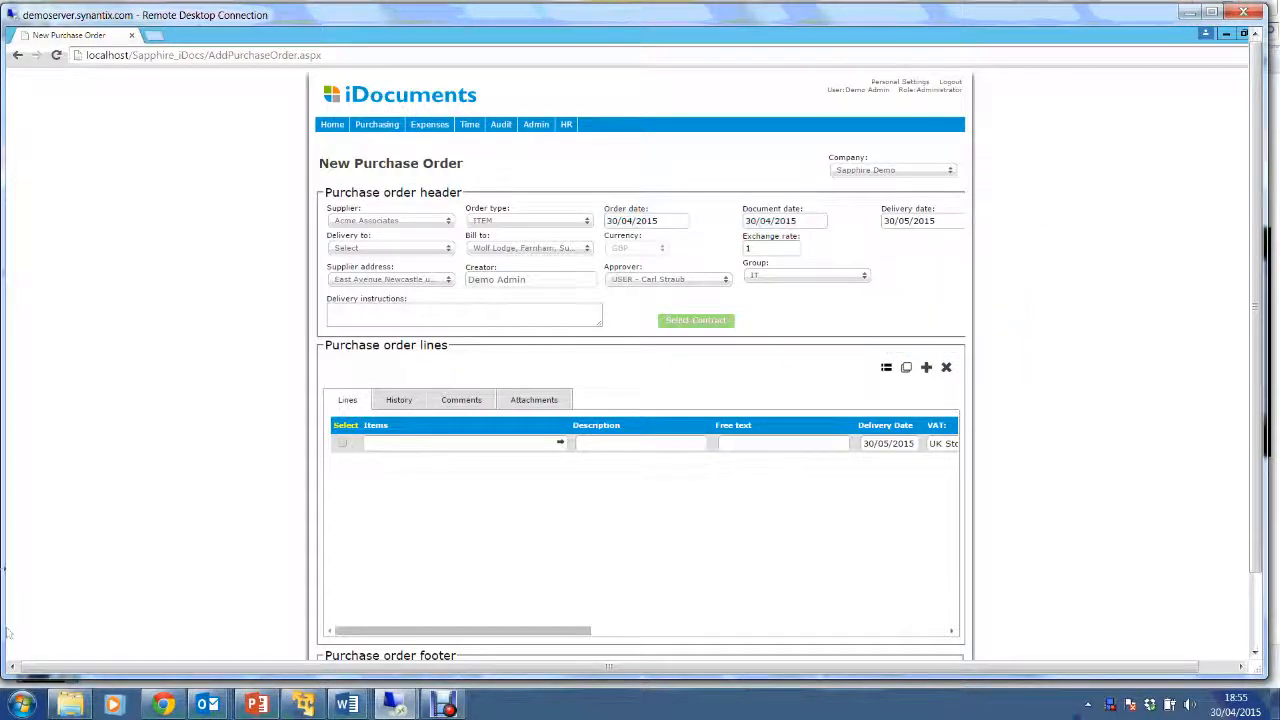
left_click(426, 254)
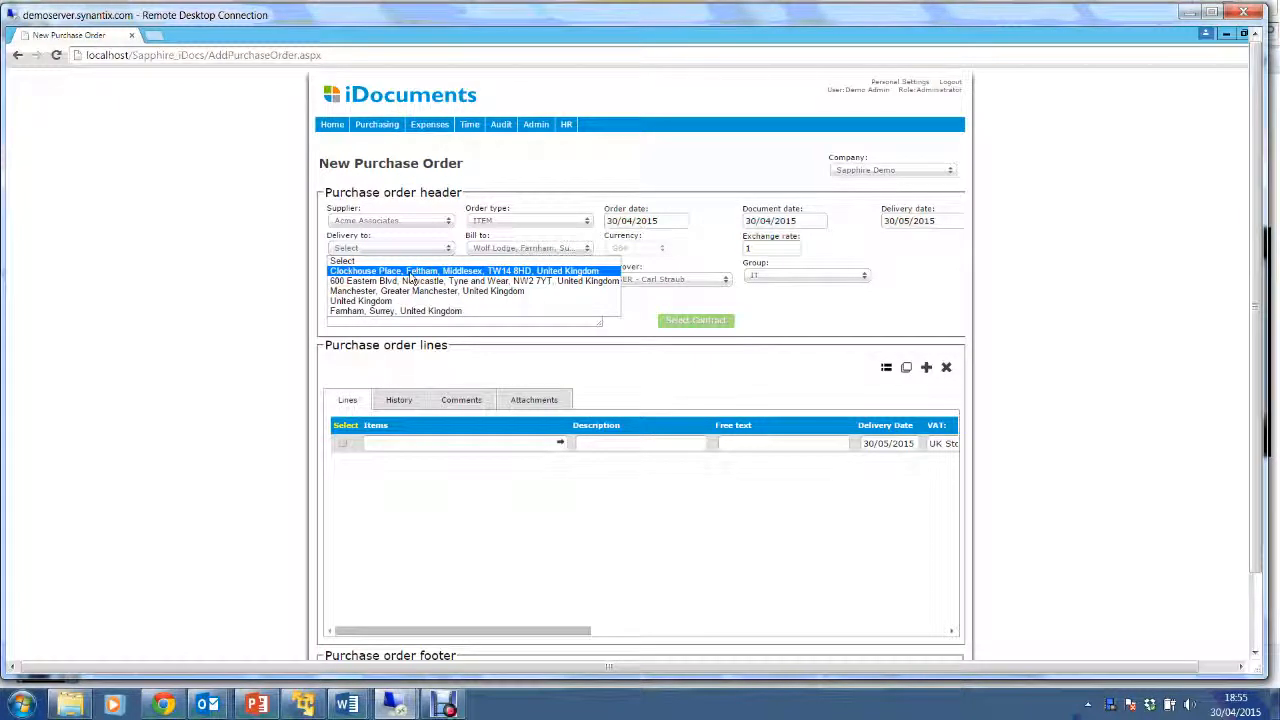
left_click(411, 273)
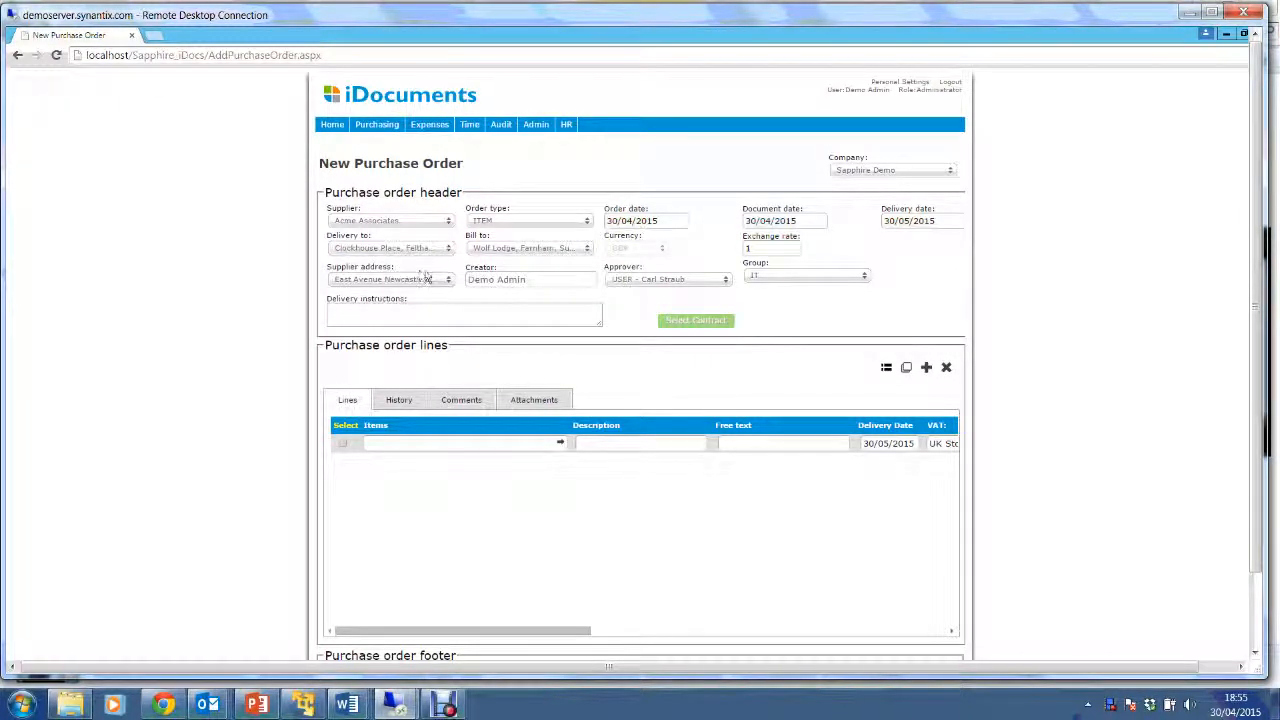
left_click(555, 249)
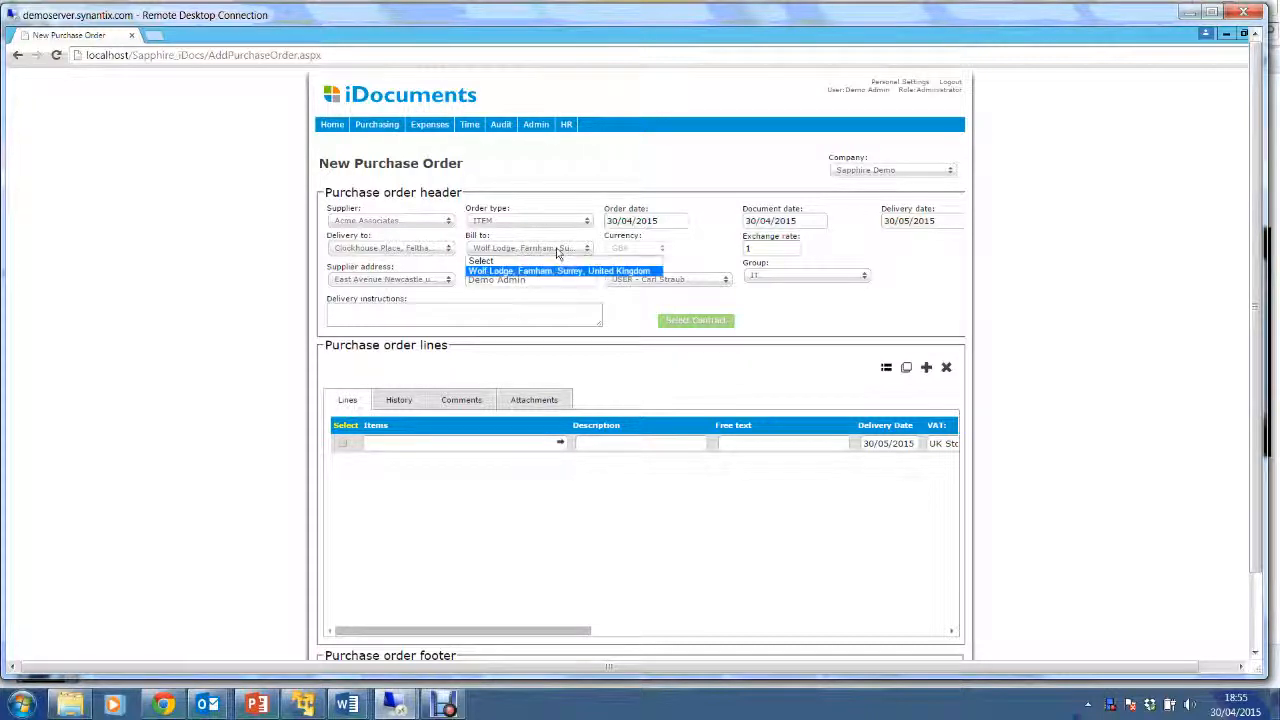
left_click(560, 270)
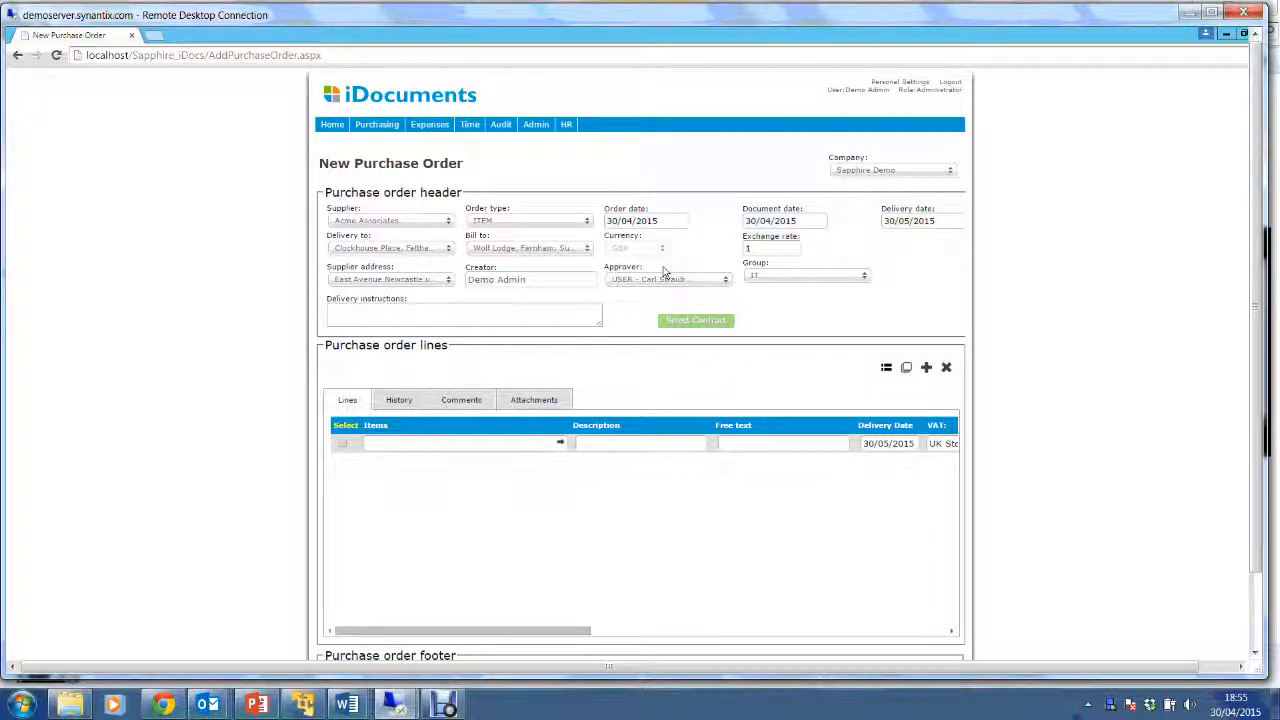
Assign the order to the IT group and enter delivery instructions 'Please deliver asap thank you'.
left_click(762, 256)
left_click(641, 284)
left_click(842, 279)
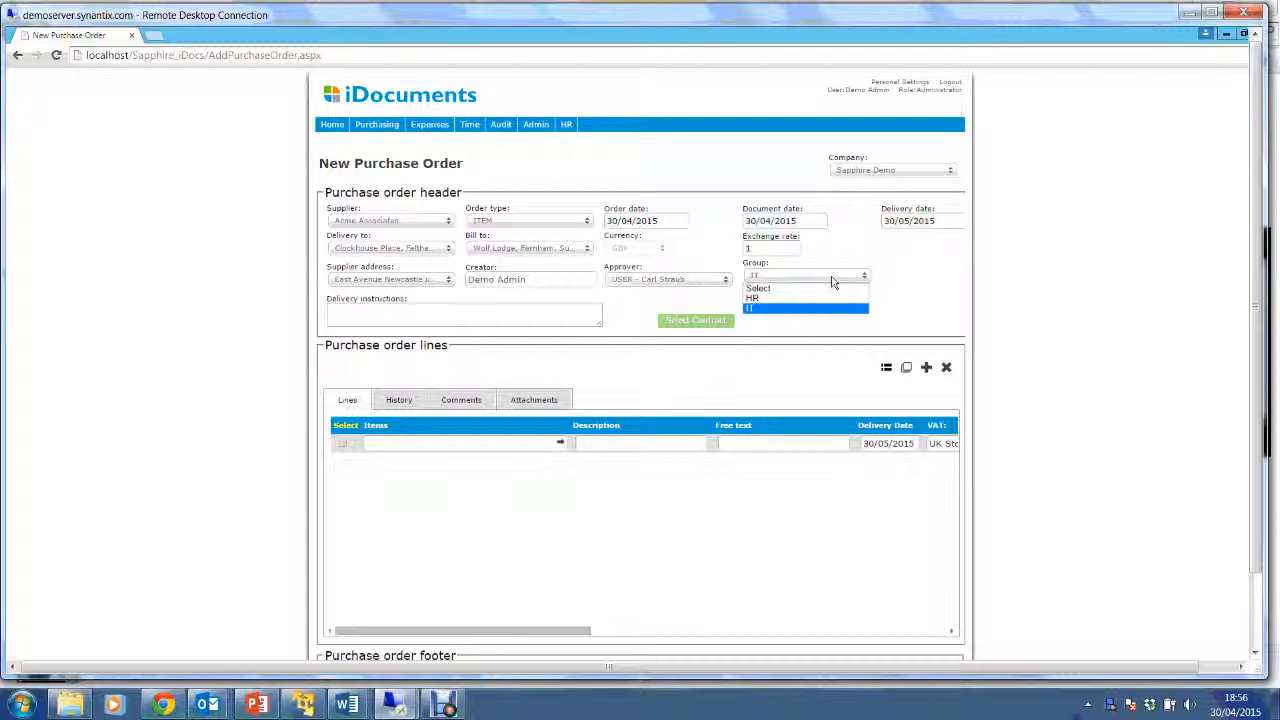
left_click(792, 311)
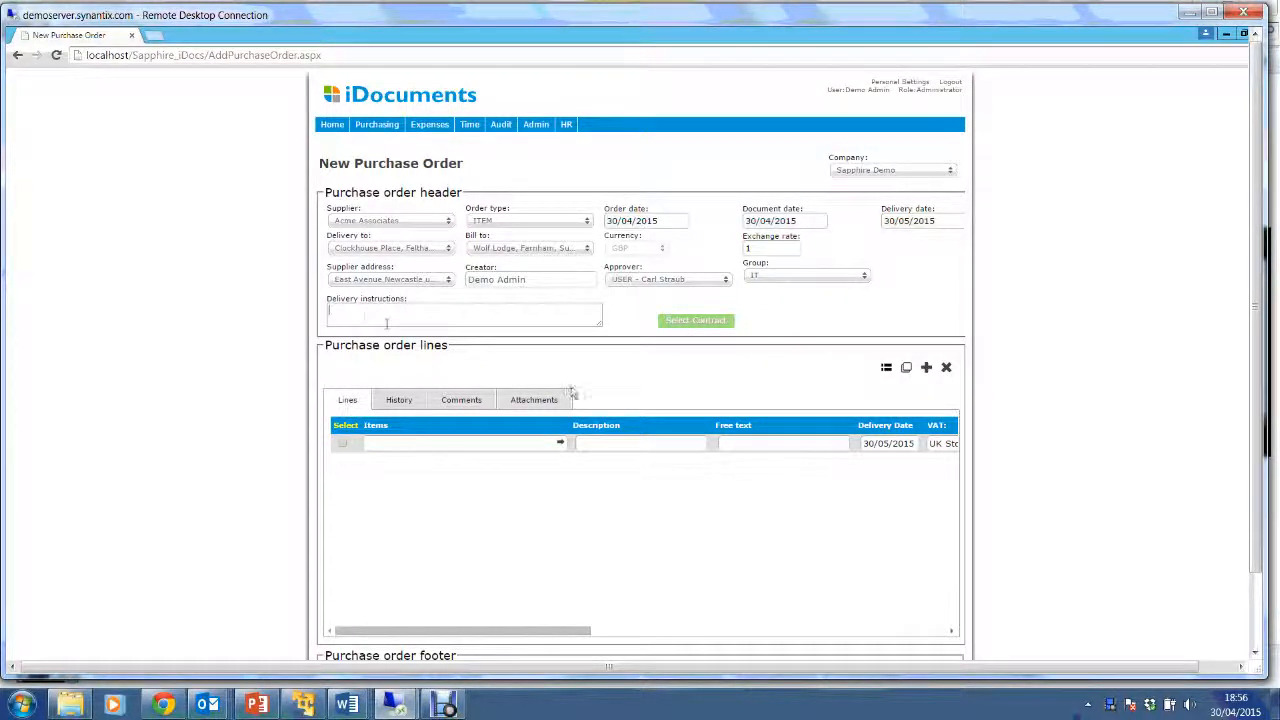
type("Please deliver asap thank you")
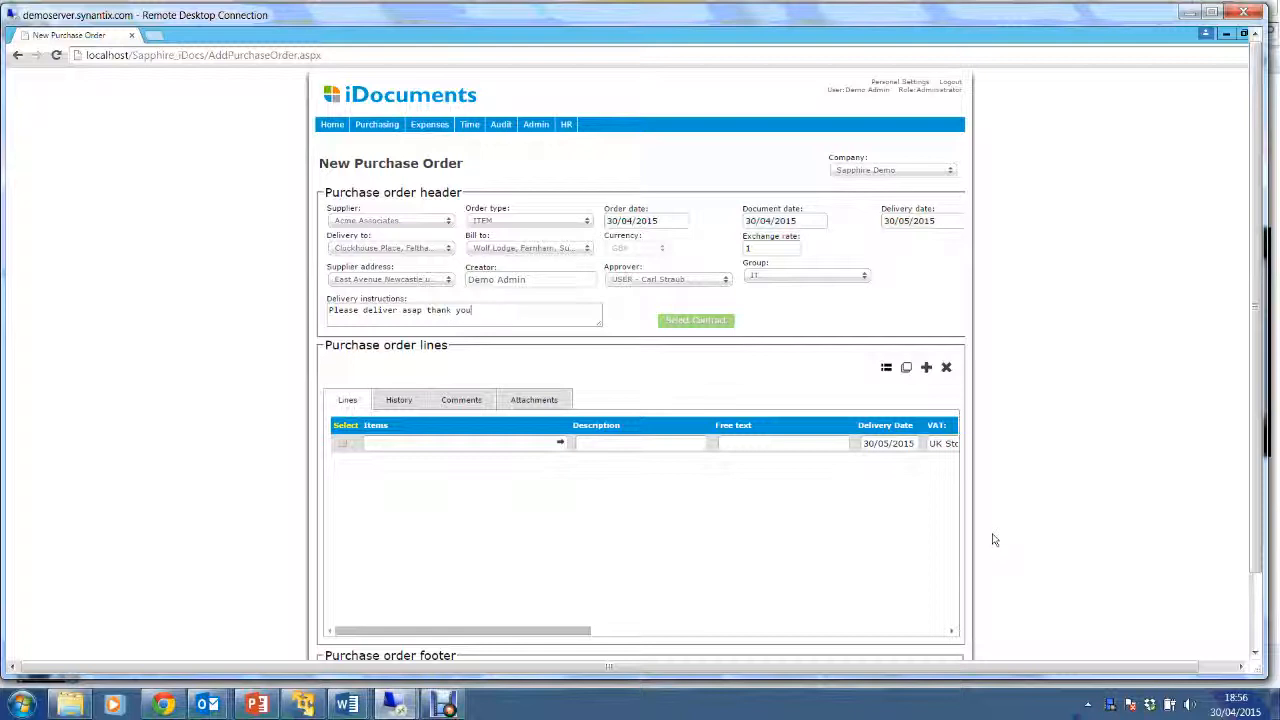
left_click(722, 325)
Add a Flights -- 1001 order line with free text 'Client trip to France'.
left_click(561, 445)
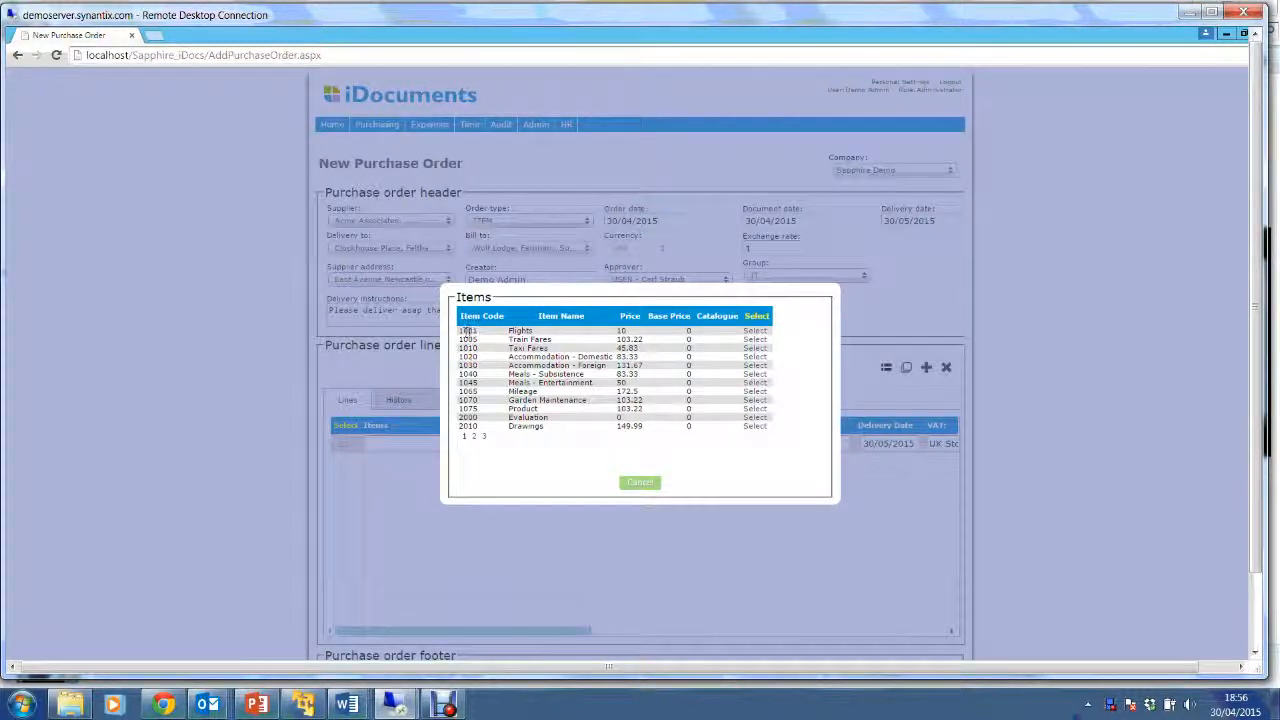
left_click(756, 332)
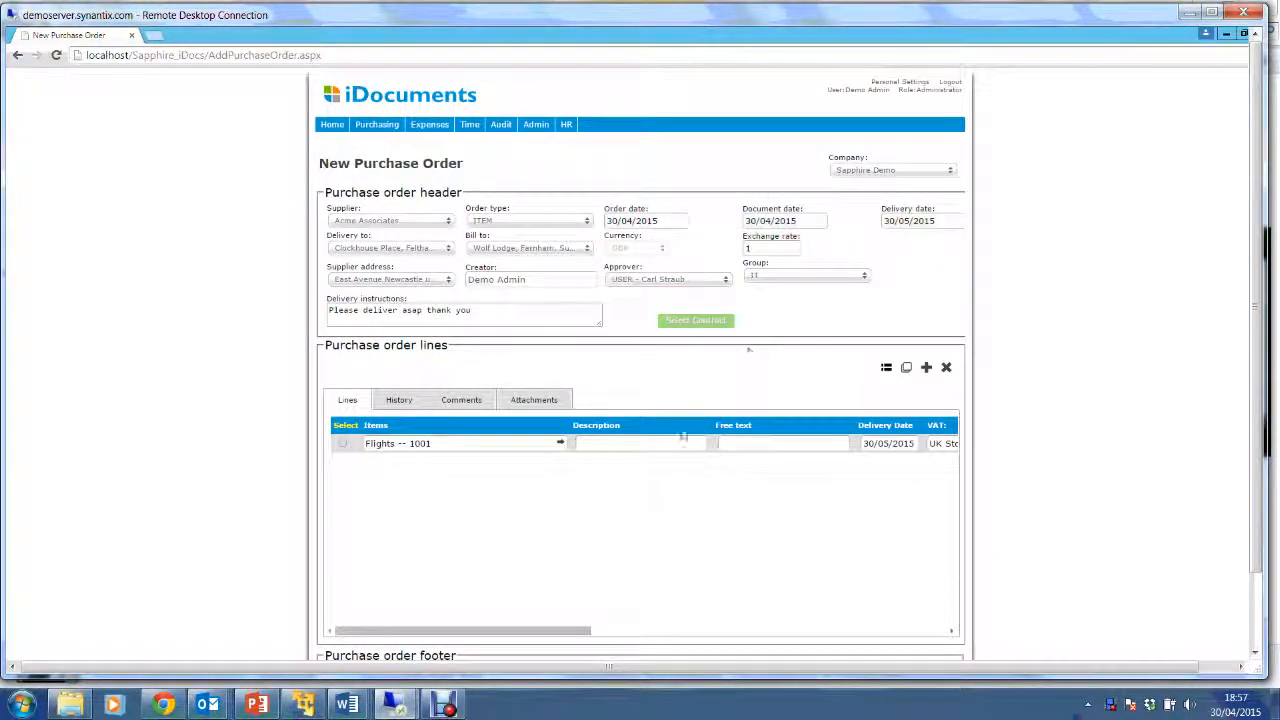
left_click(624, 444)
left_click(775, 446)
left_click_drag(540, 631, 606, 638)
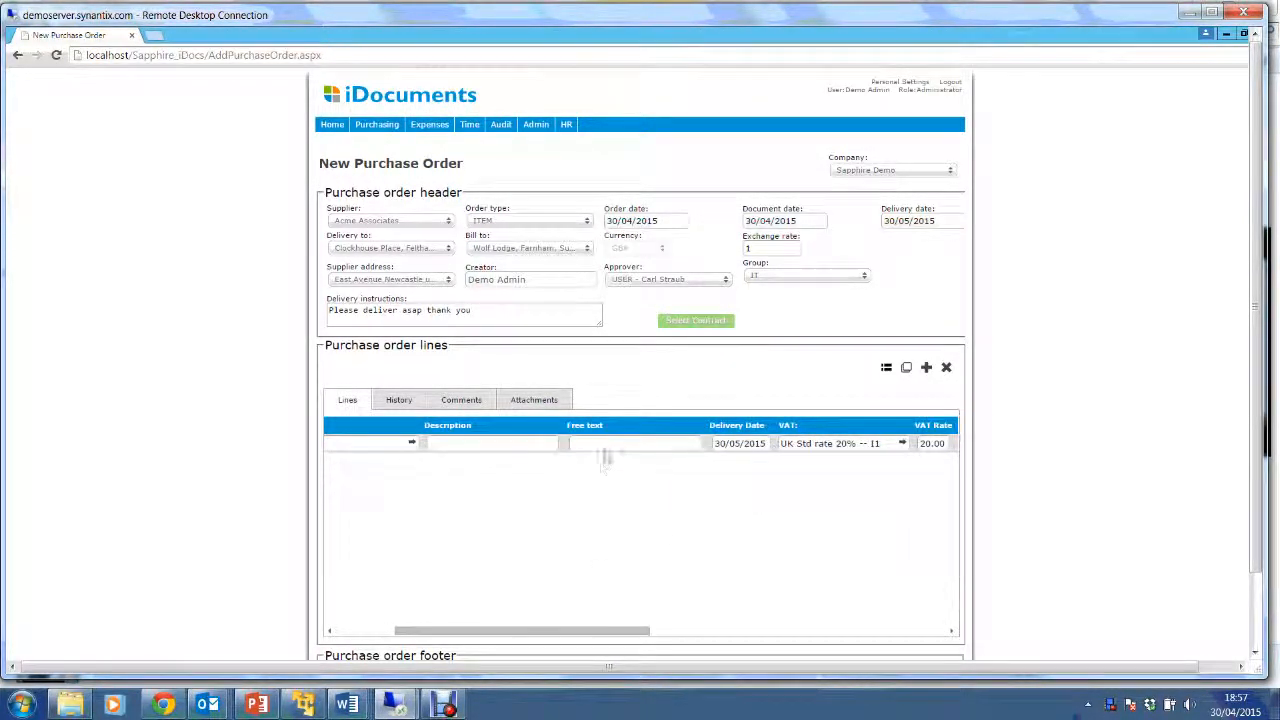
left_click(637, 441)
type("j")
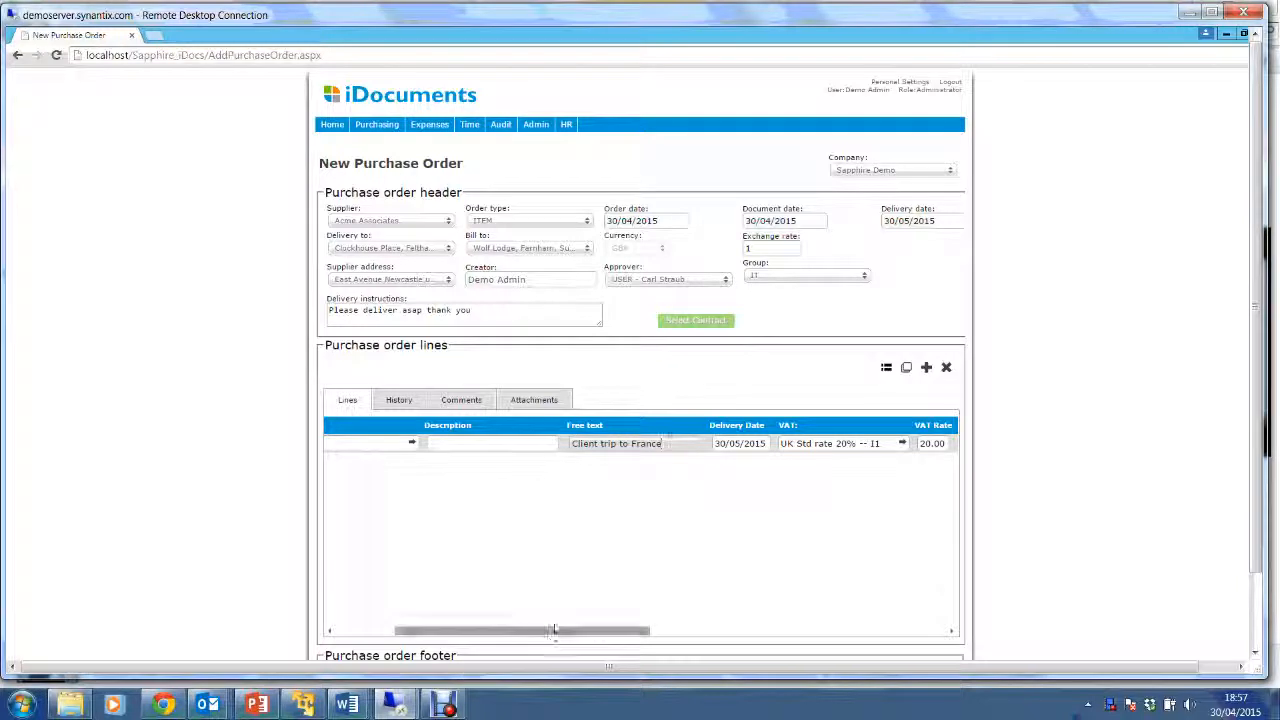
left_click_drag(558, 638, 689, 640)
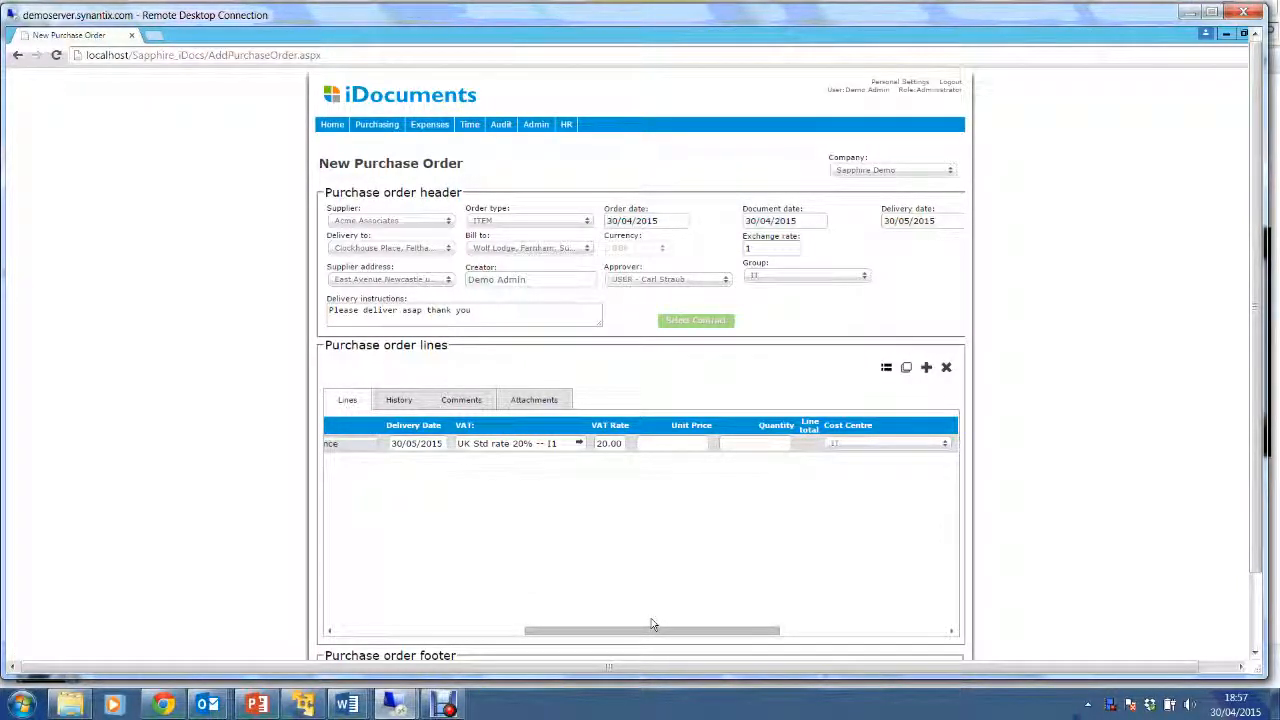
Enter unit price 900 and quantity 1 on the Flights line.
left_click(684, 443)
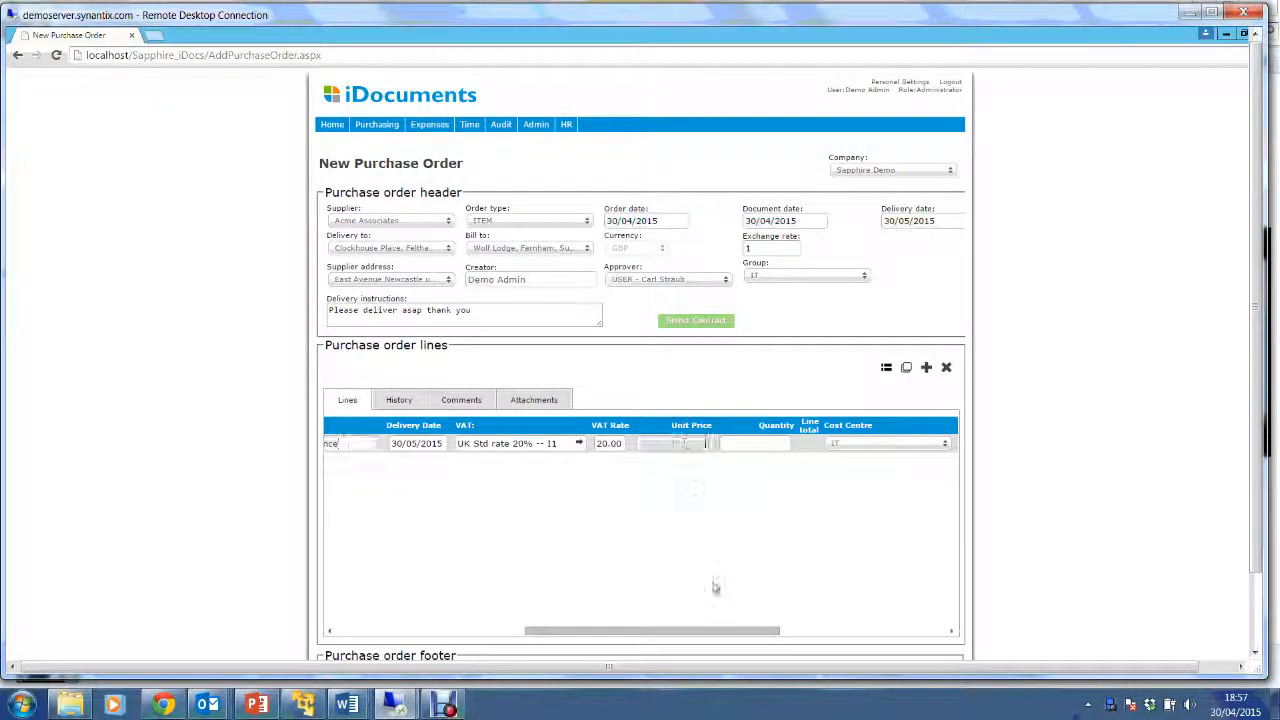
type("900")
left_click(754, 443)
type("1")
left_click_drag(724, 632, 877, 640)
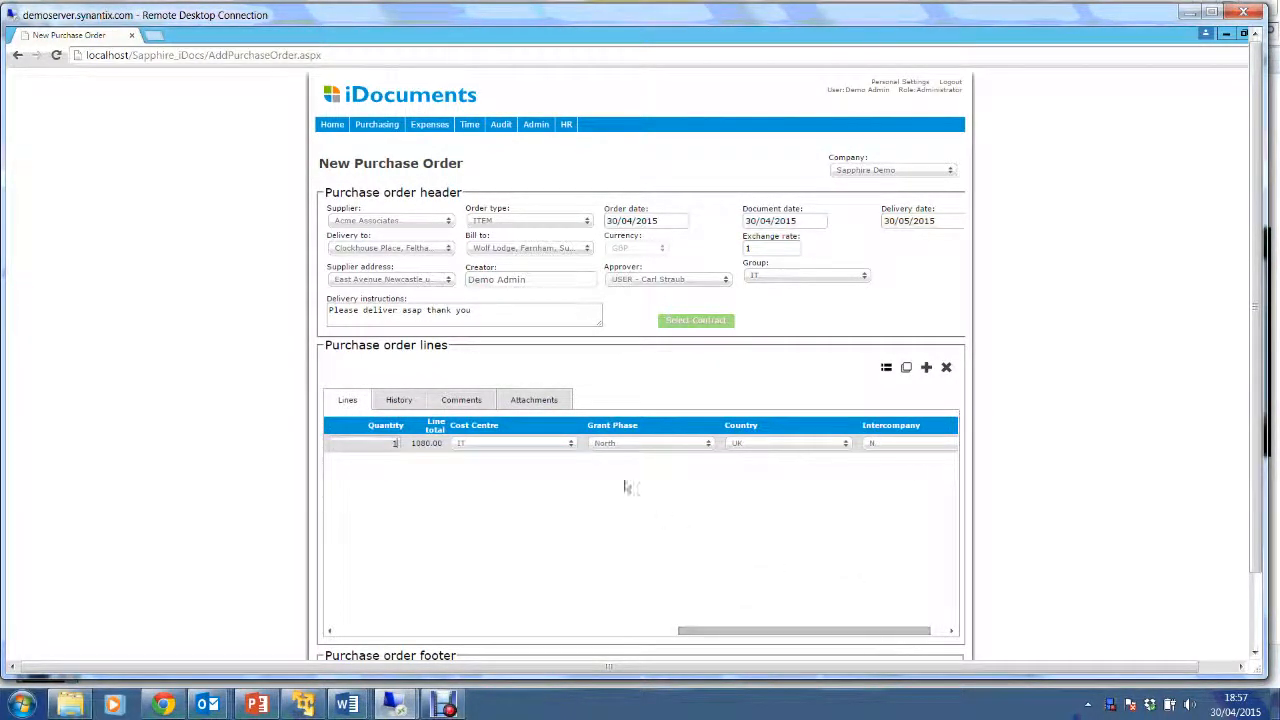
Set the Flights line to cost centre IT, grant phase North and country UK.
left_click(560, 448)
left_click(560, 448)
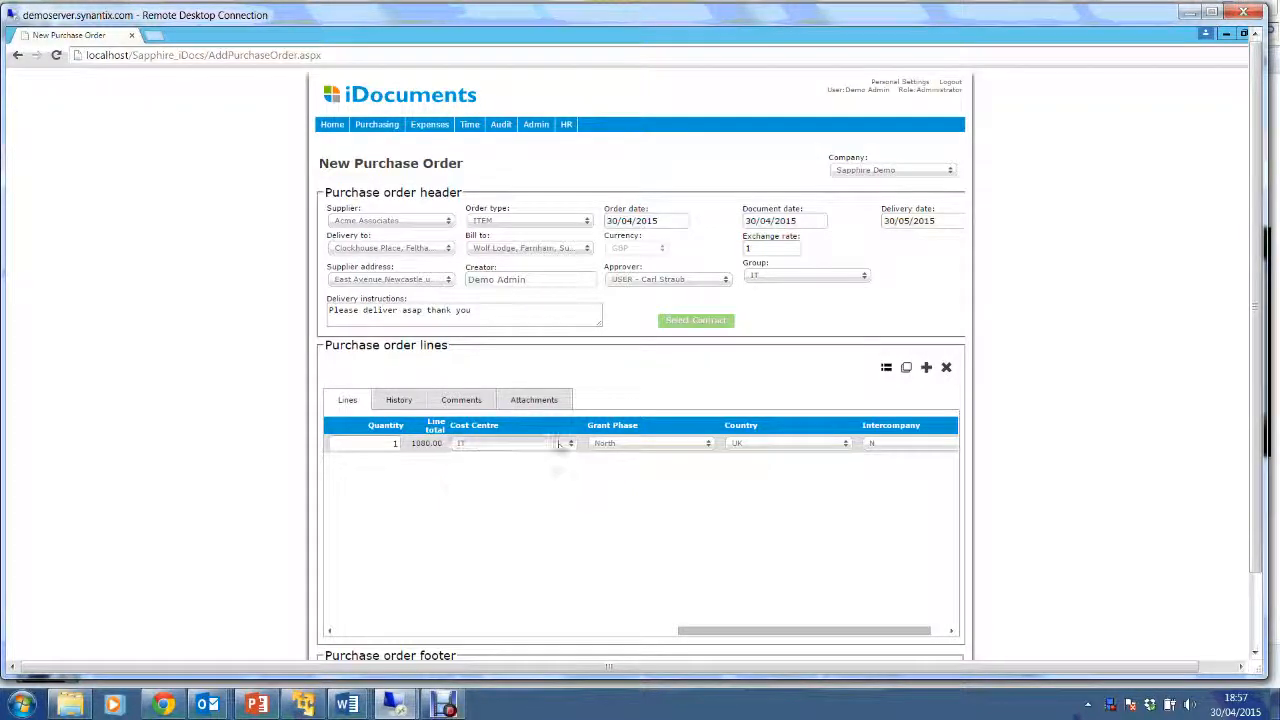
left_click(655, 446)
left_click(655, 446)
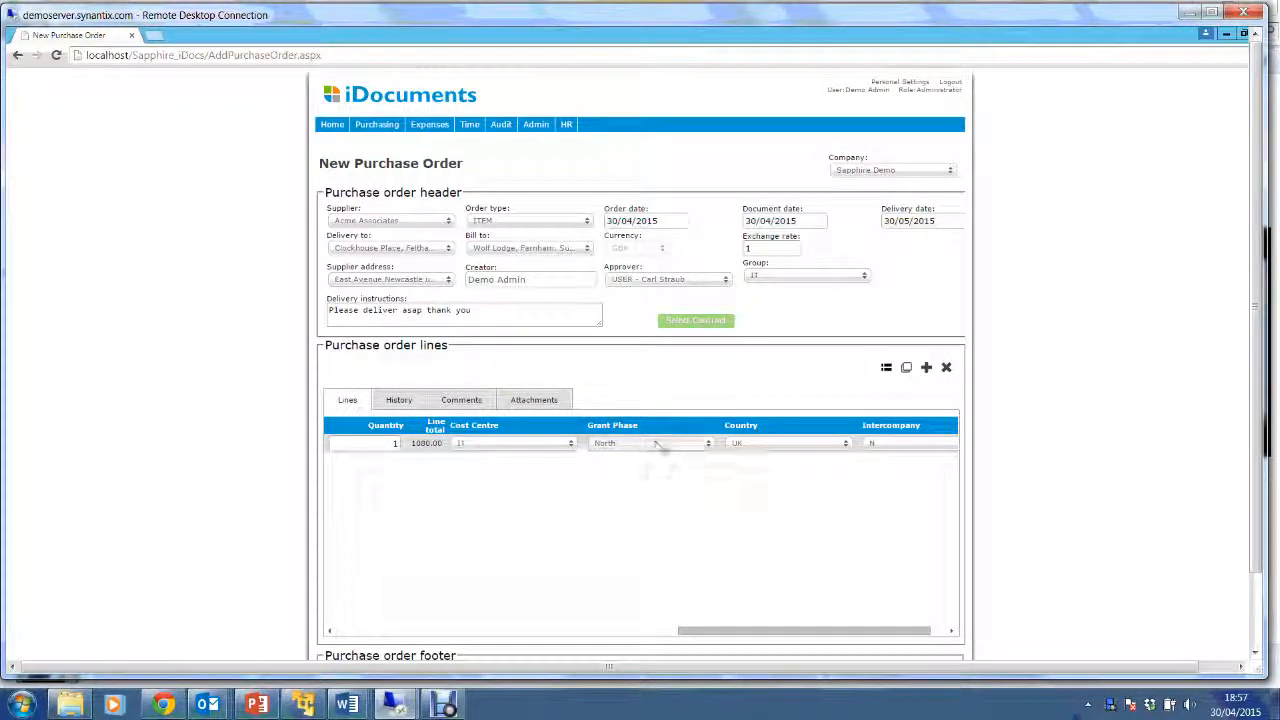
left_click(796, 447)
left_click(796, 447)
left_click_drag(838, 631, 490, 630)
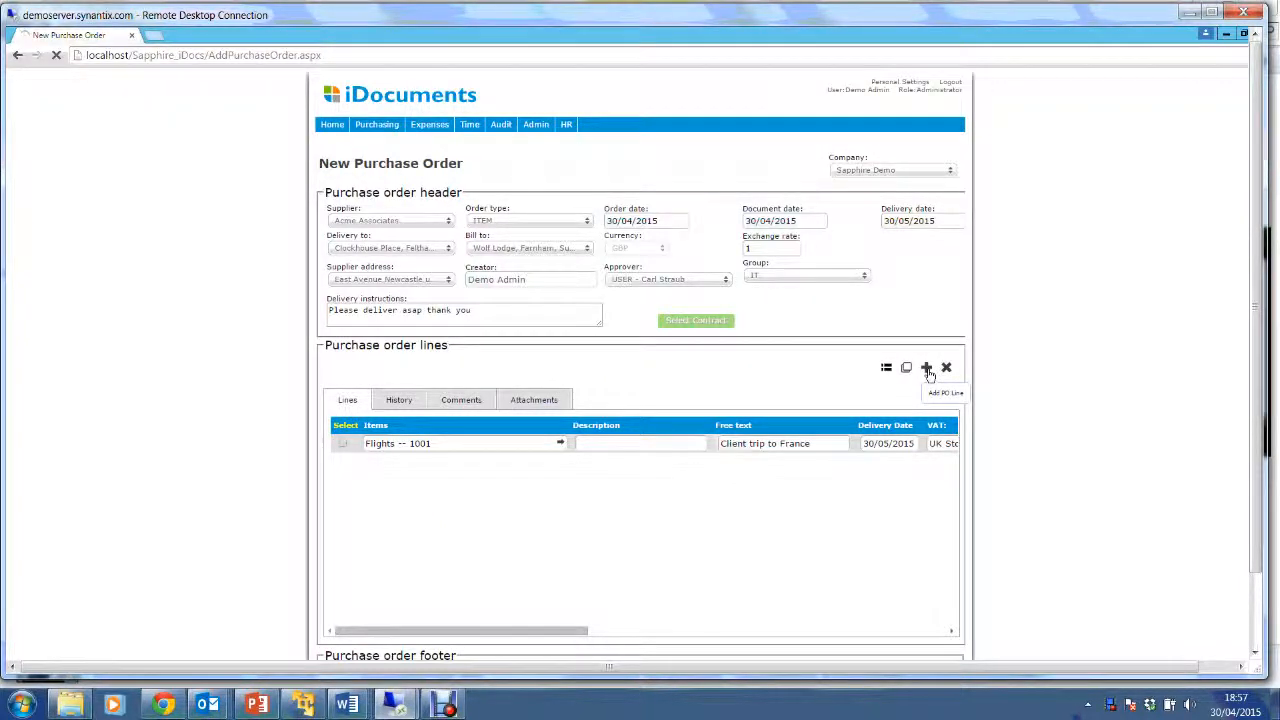
Add a second line for Train Fares -- 1005 with free text 'Train to airport'.
left_click(927, 369)
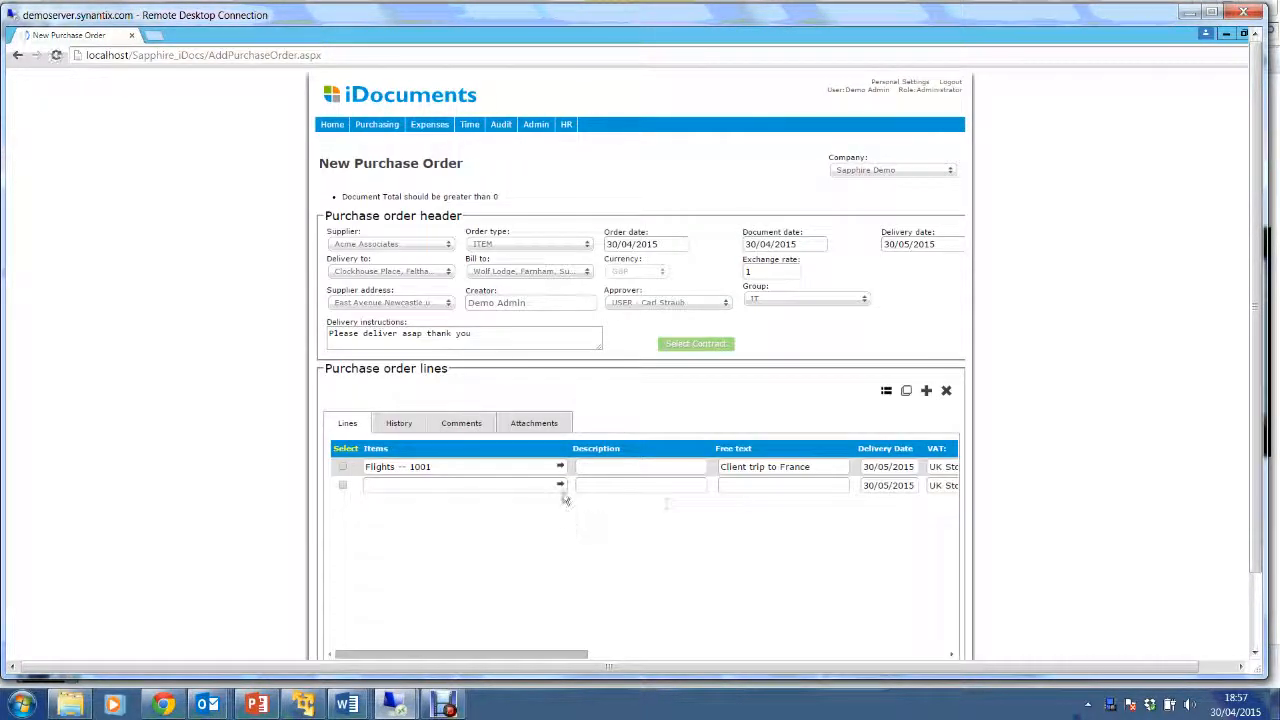
left_click(560, 485)
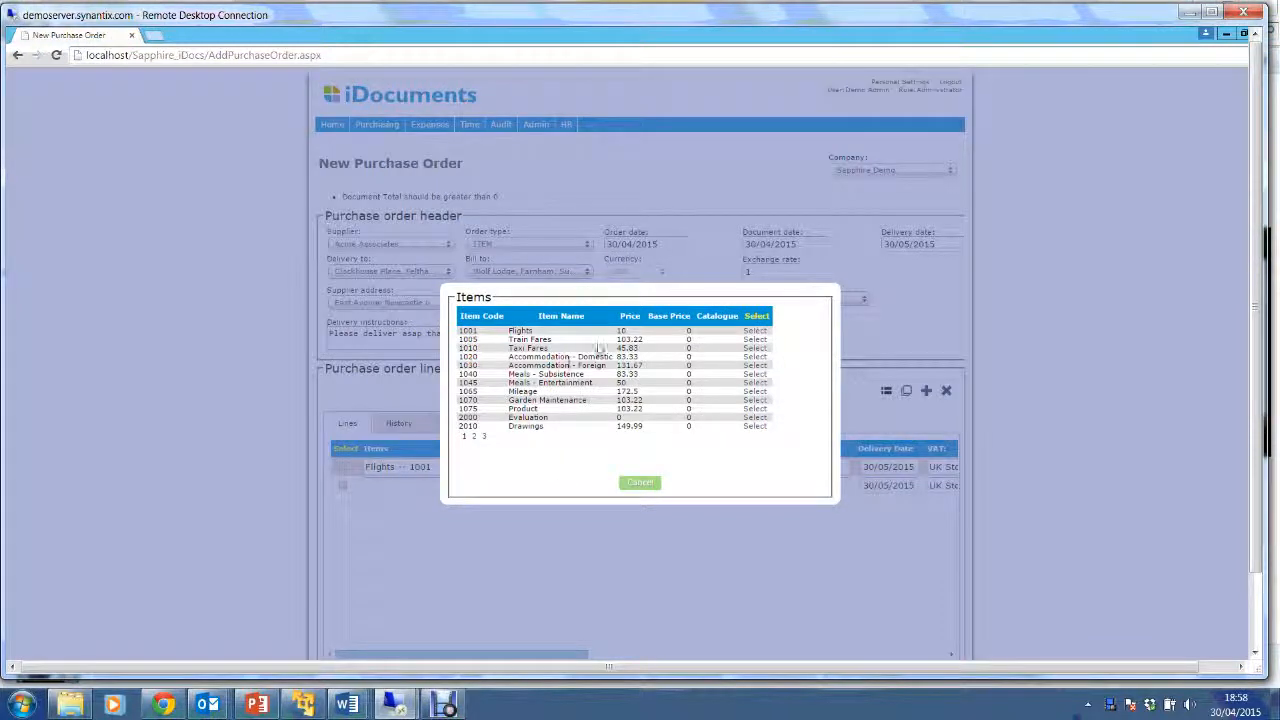
left_click(755, 340)
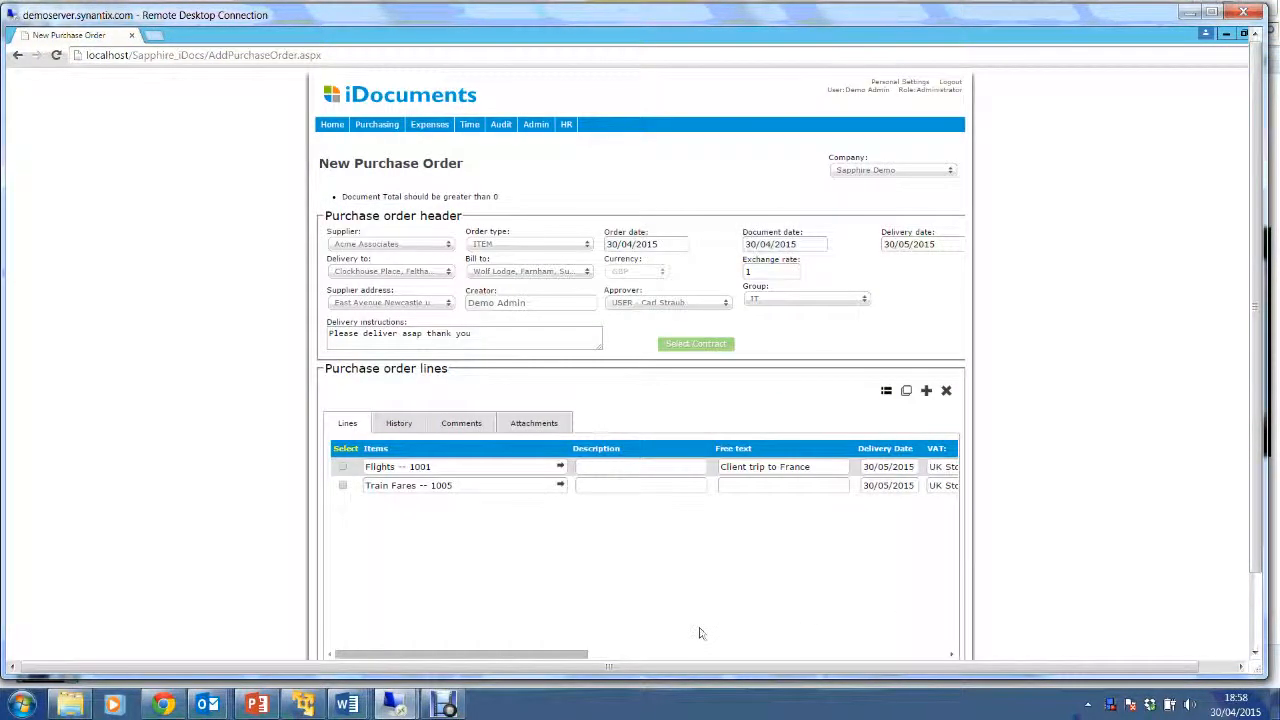
left_click(725, 486)
type("Train to airport")
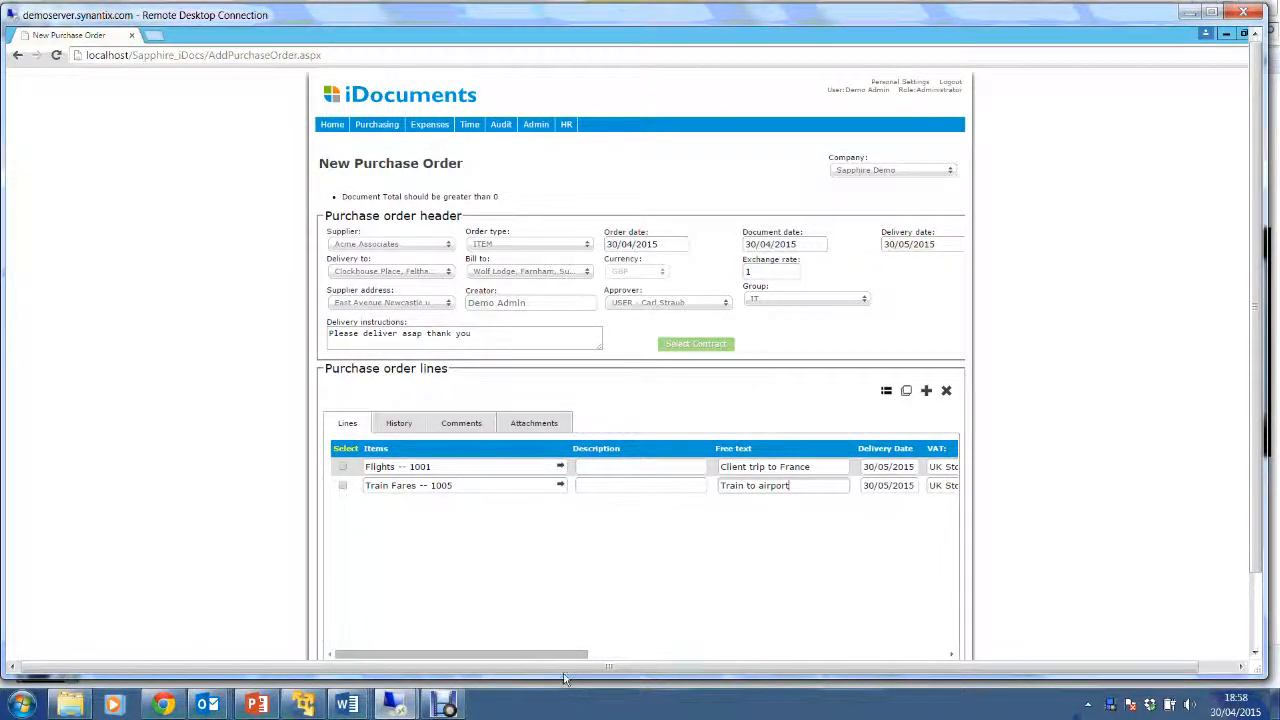
left_click_drag(568, 654, 768, 668)
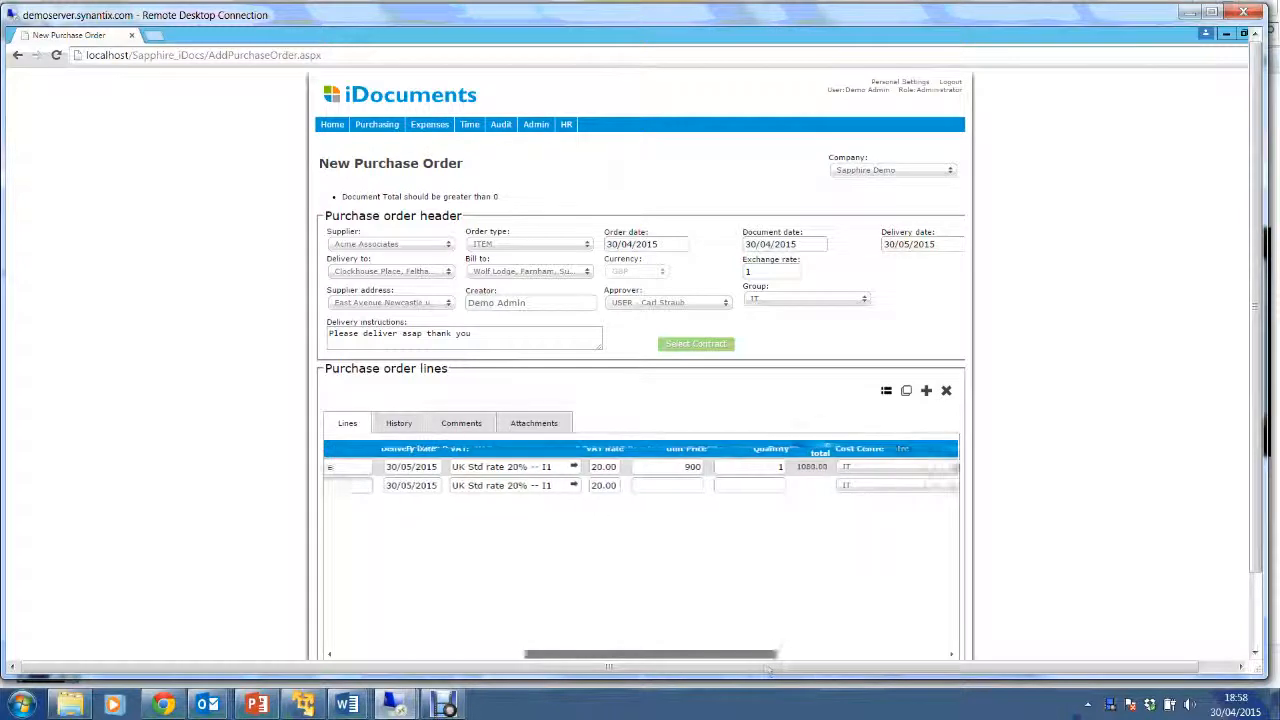
Enter unit price 20 and quantity 1 on the Train Fares line.
left_click(639, 489)
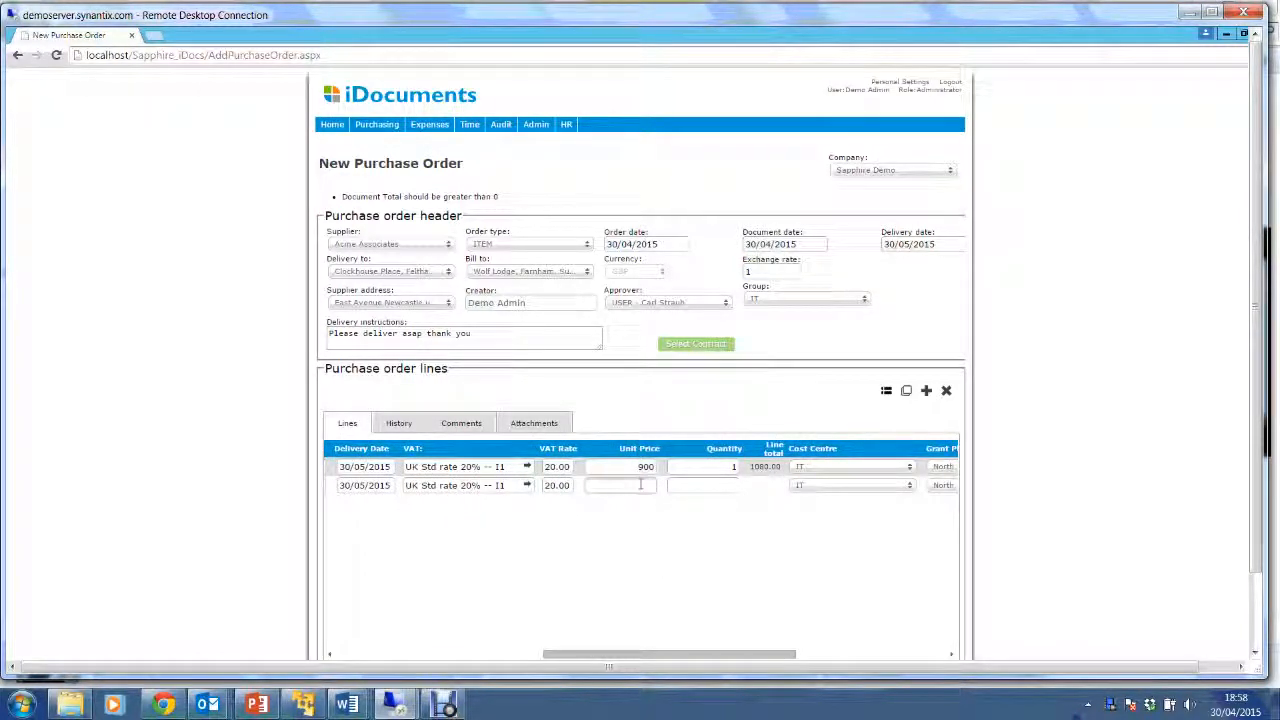
type("20")
left_click(712, 485)
type("1")
left_click_drag(677, 655, 470, 660)
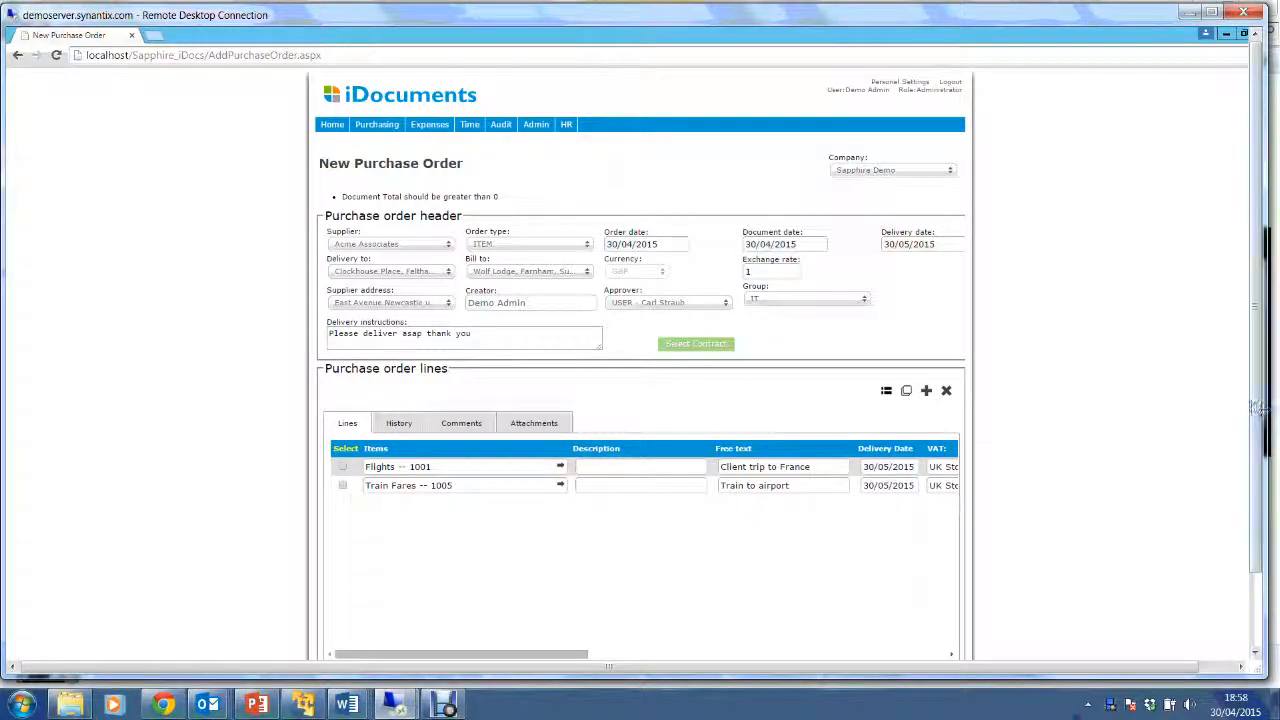
Save and submit the 1104.00 purchase order, then leave browser full-screen with F11.
scroll(1255, 420, "down", 1)
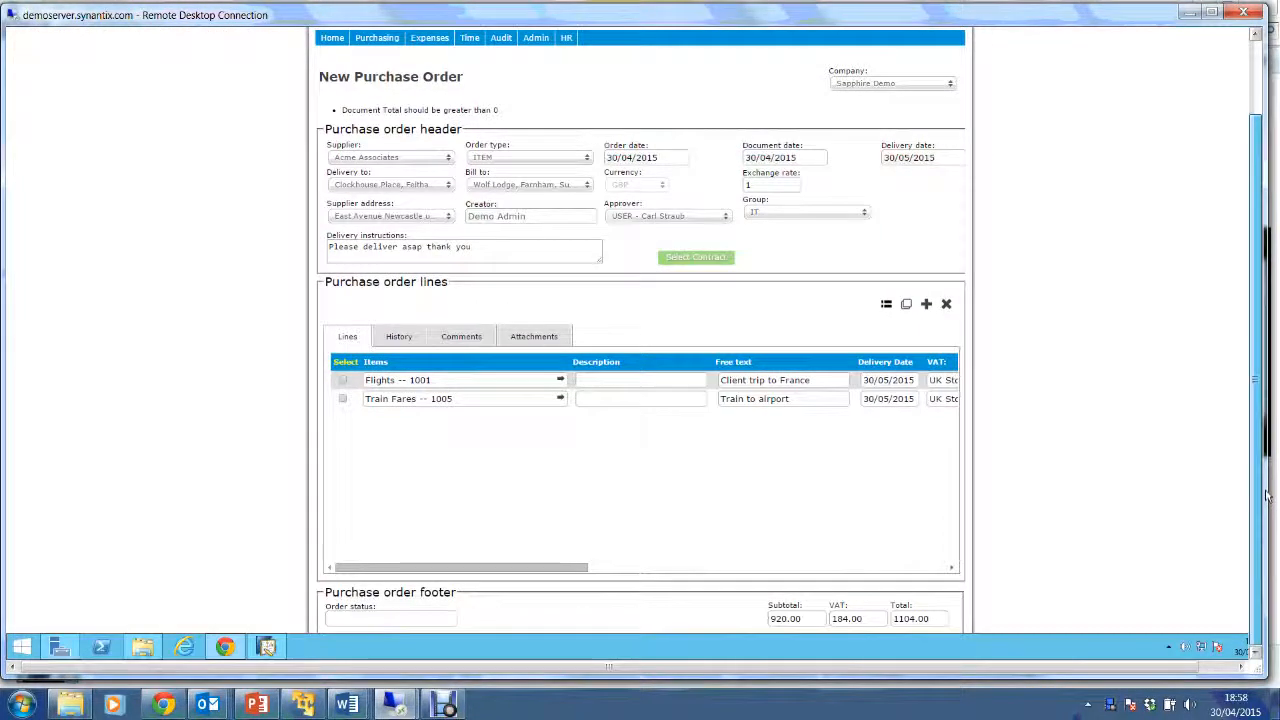
scroll(1176, 520, "down", 1)
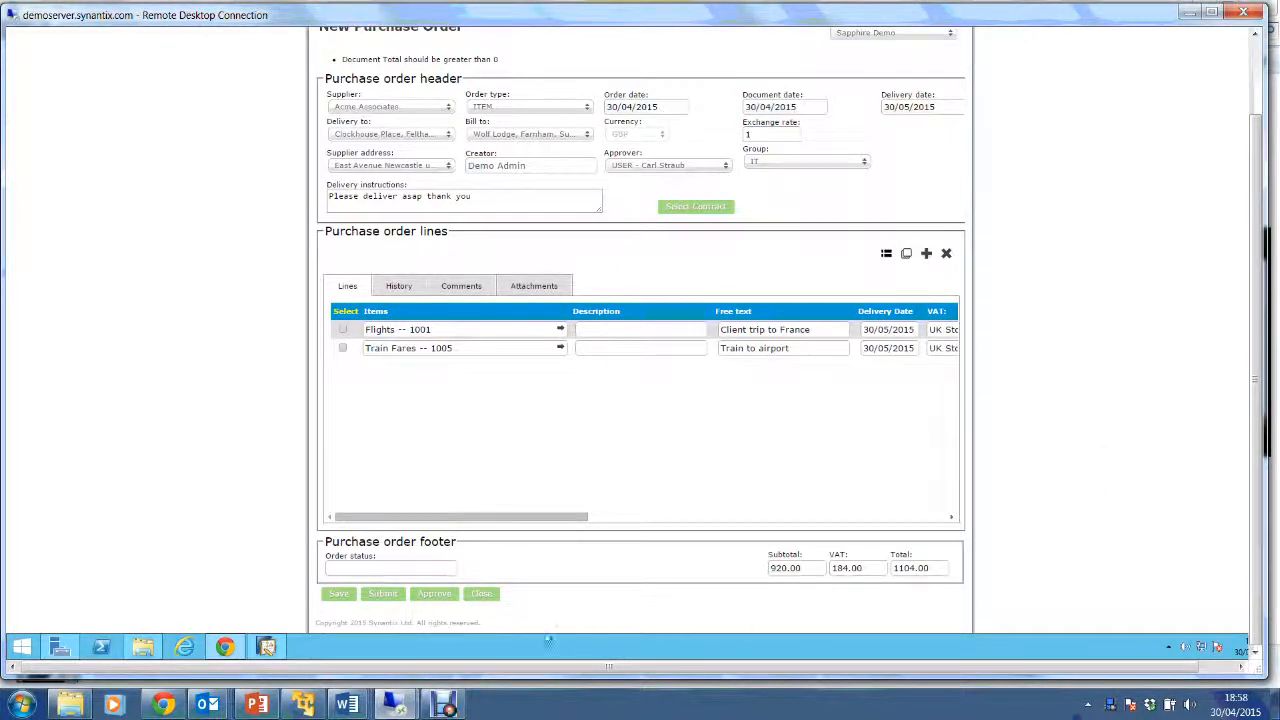
left_click(345, 597)
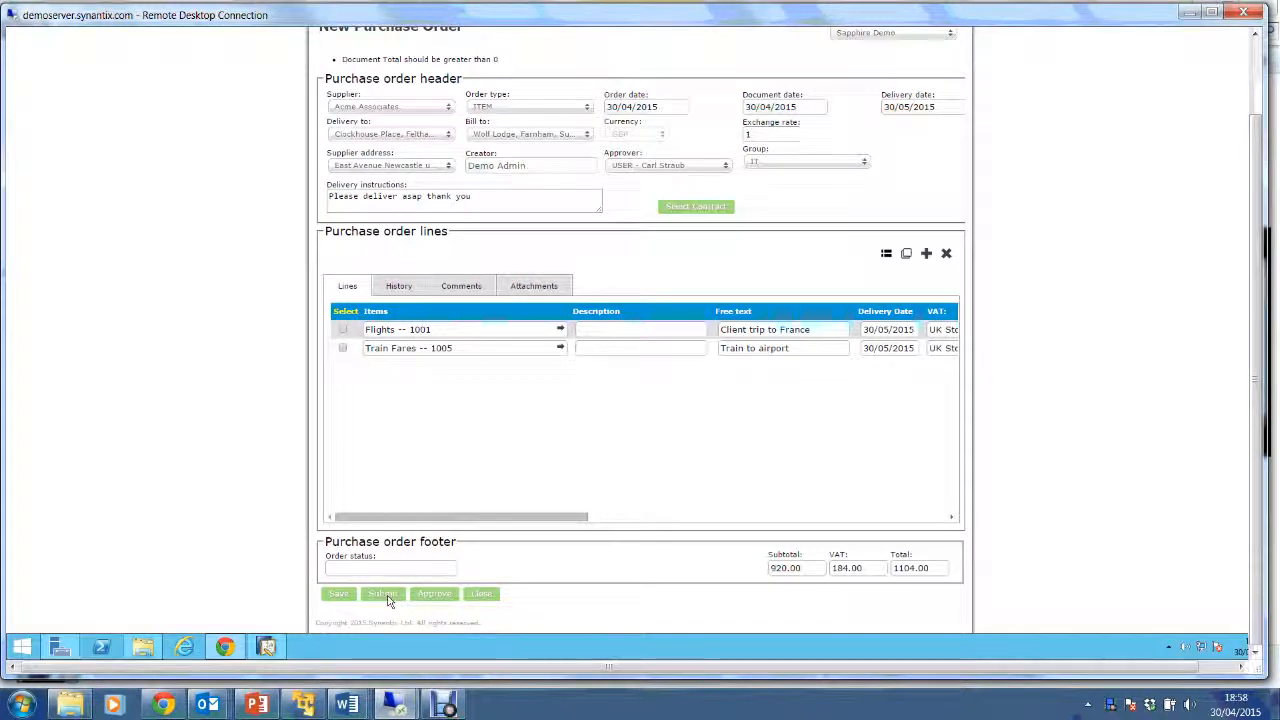
left_click(385, 594)
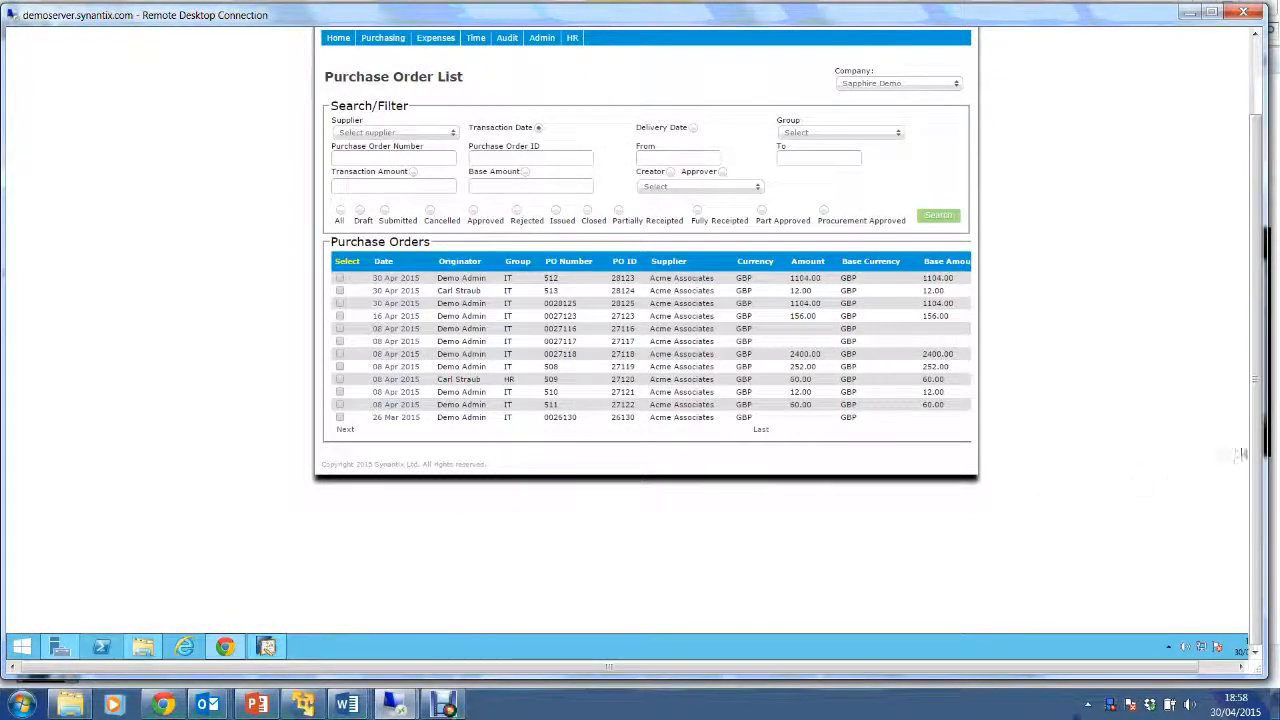
key("F11")
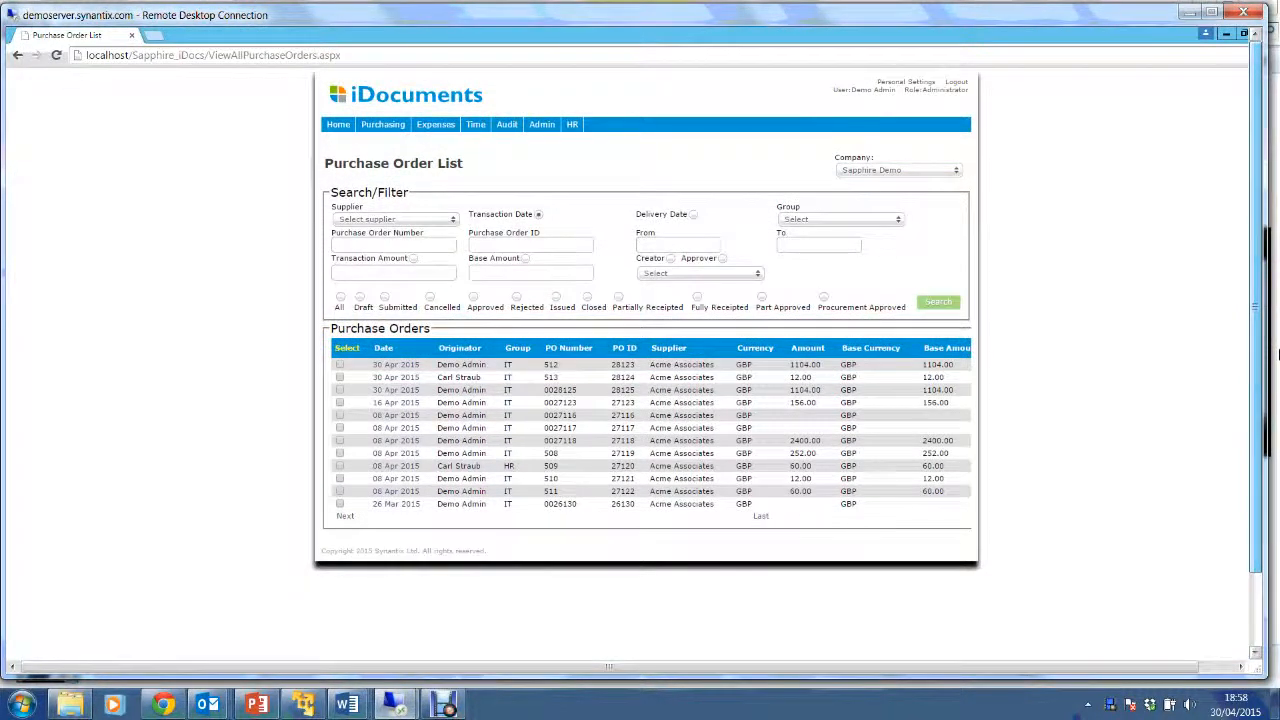
Log out, sign in with the director's username and password, and open Approve Purchase Order tasks.
left_click(957, 86)
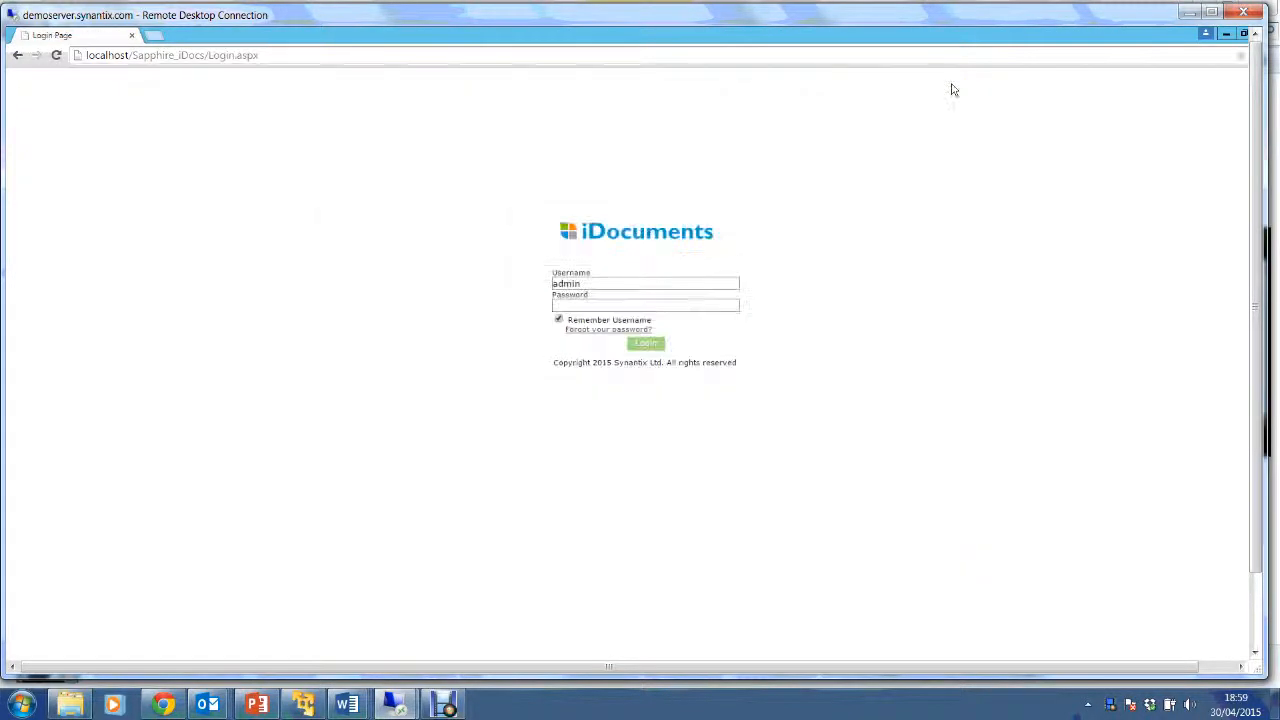
double_click(557, 283)
type("carl********")
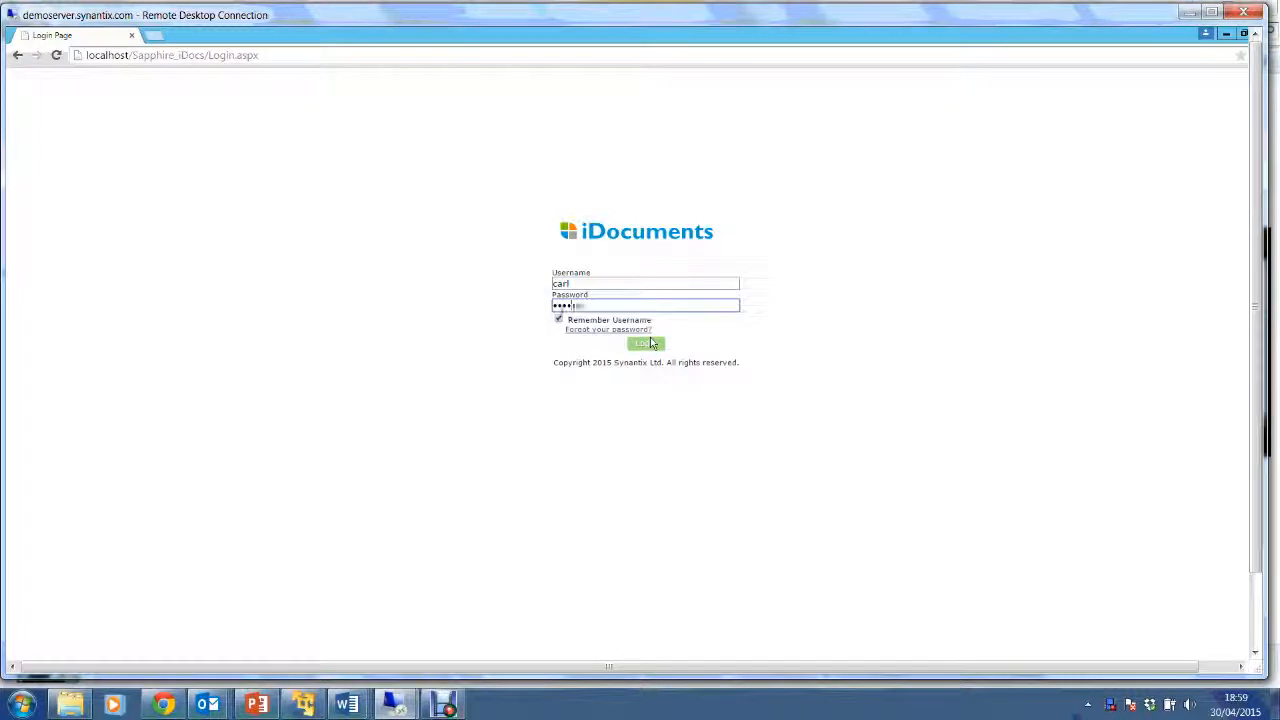
left_click(649, 344)
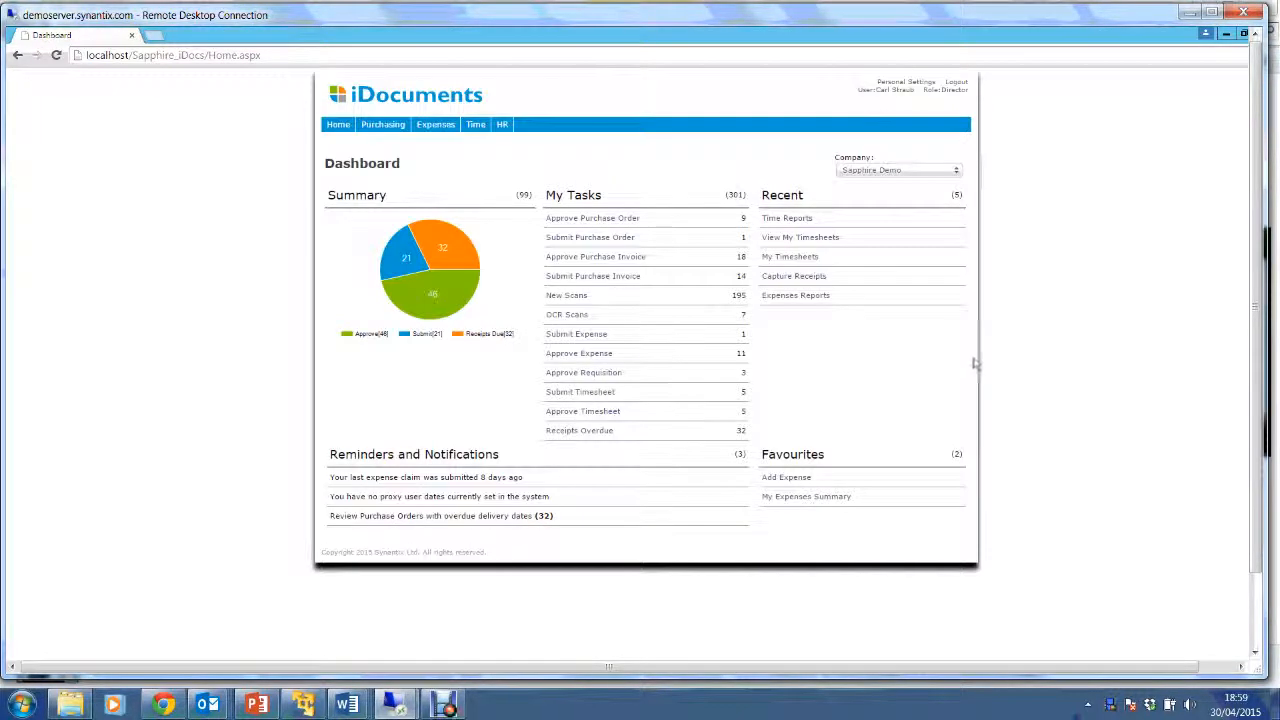
key("ctrl")
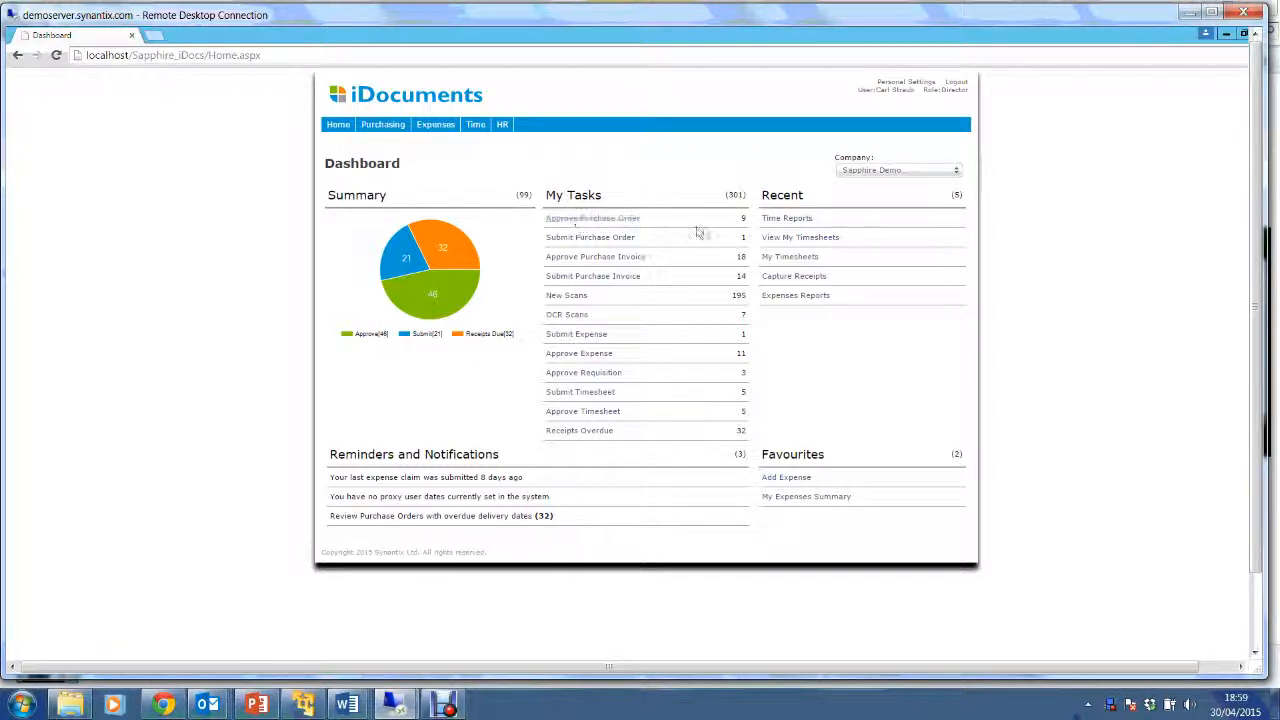
left_click(606, 222)
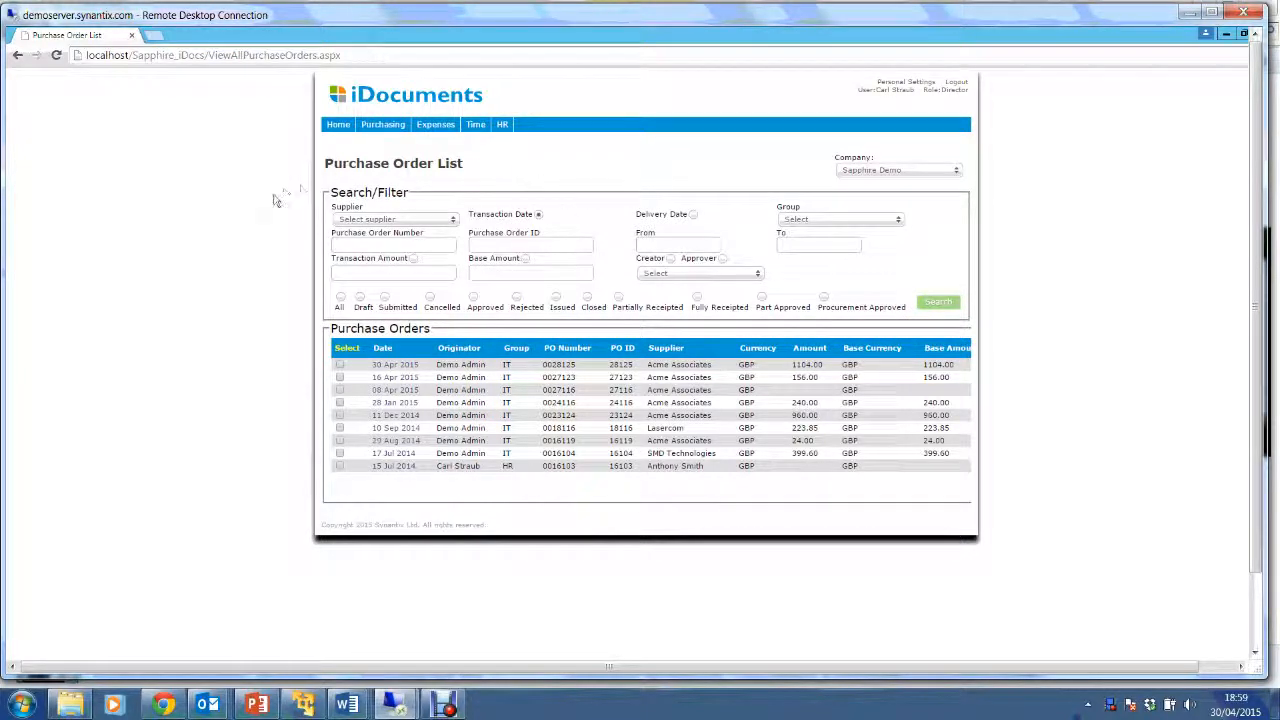
Open the 30 Apr 2015 order 28125, check its History and Lines, and choose Approve.
left_click(390, 367)
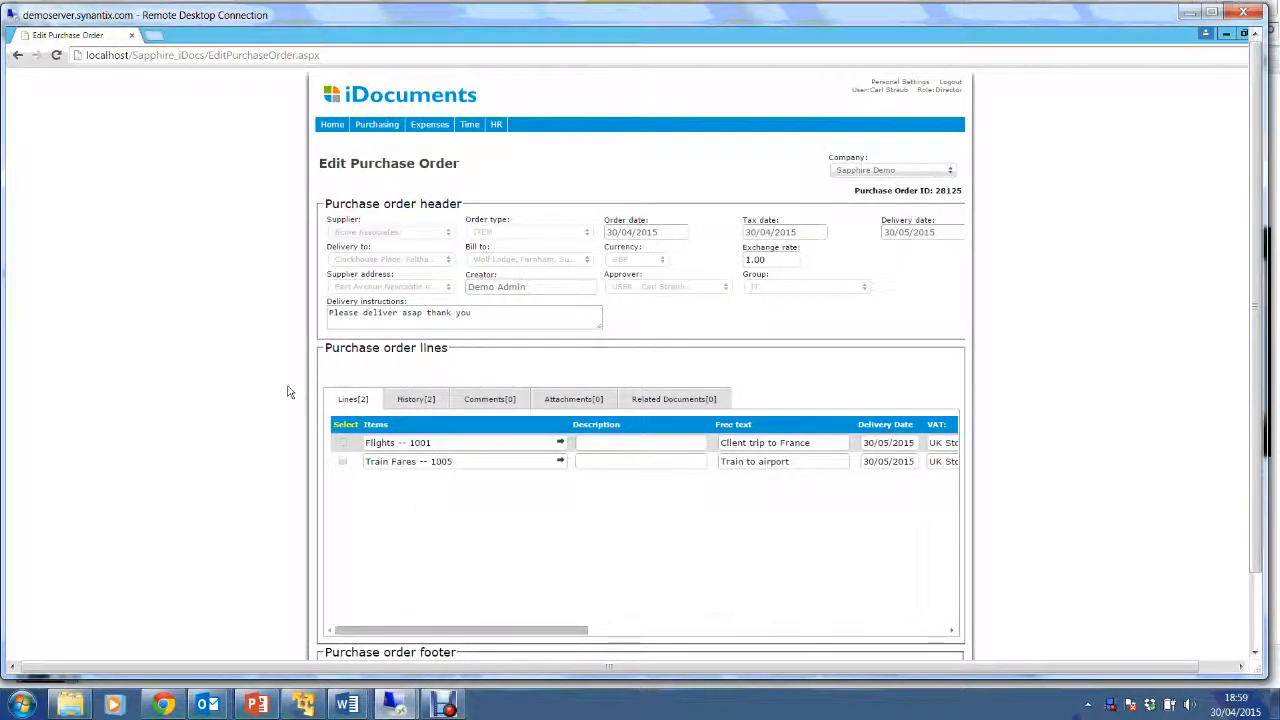
left_click_drag(366, 632, 338, 632)
scroll(154, 506, "down", 1)
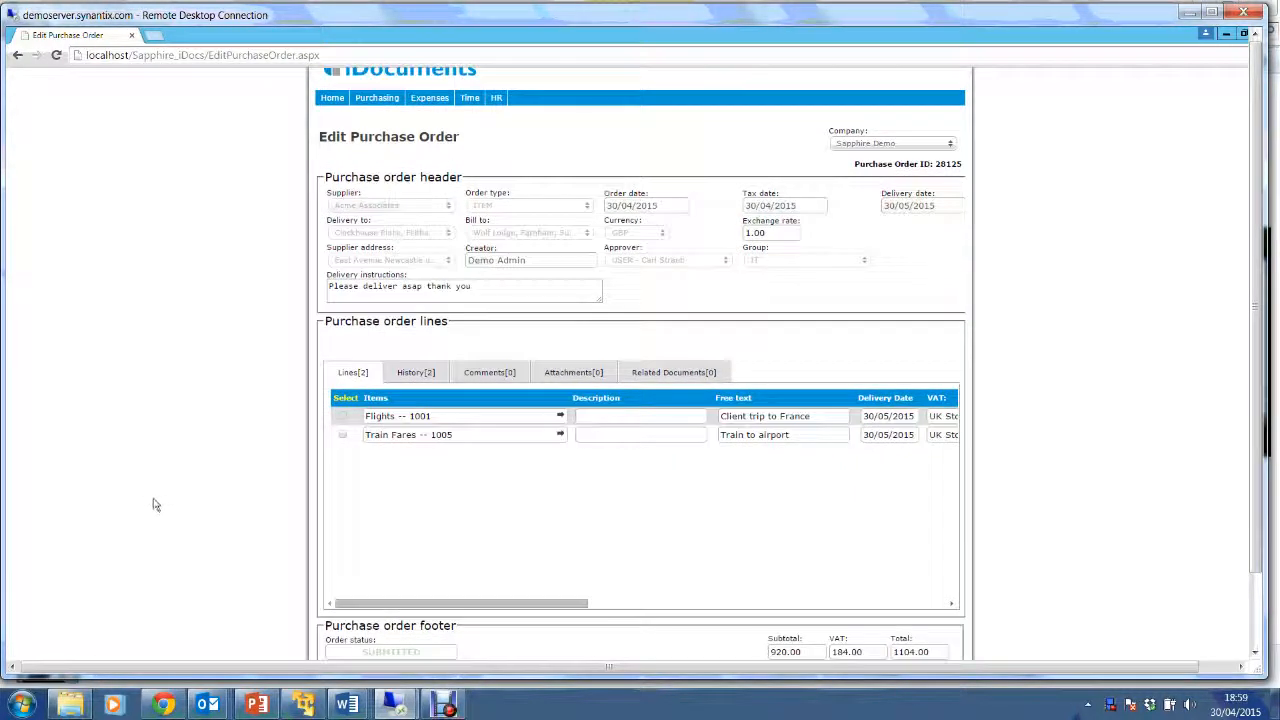
left_click(408, 375)
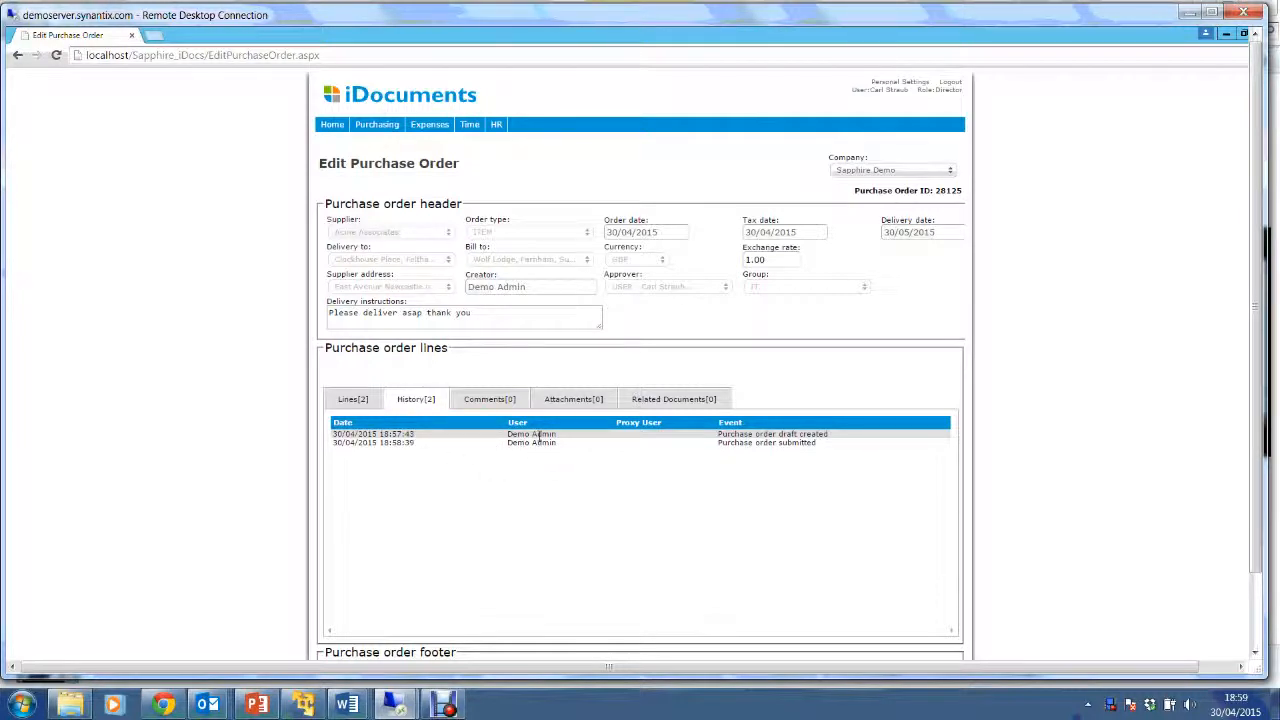
left_click(354, 400)
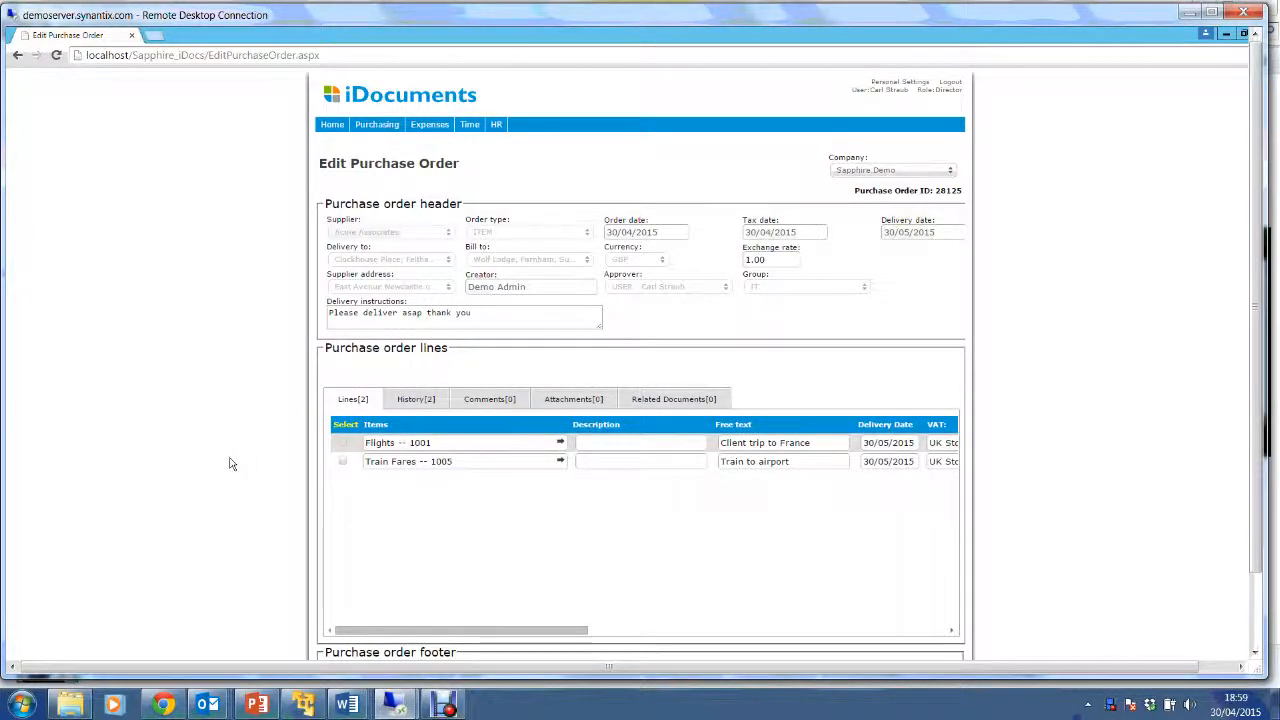
scroll(229, 464, "down", 1)
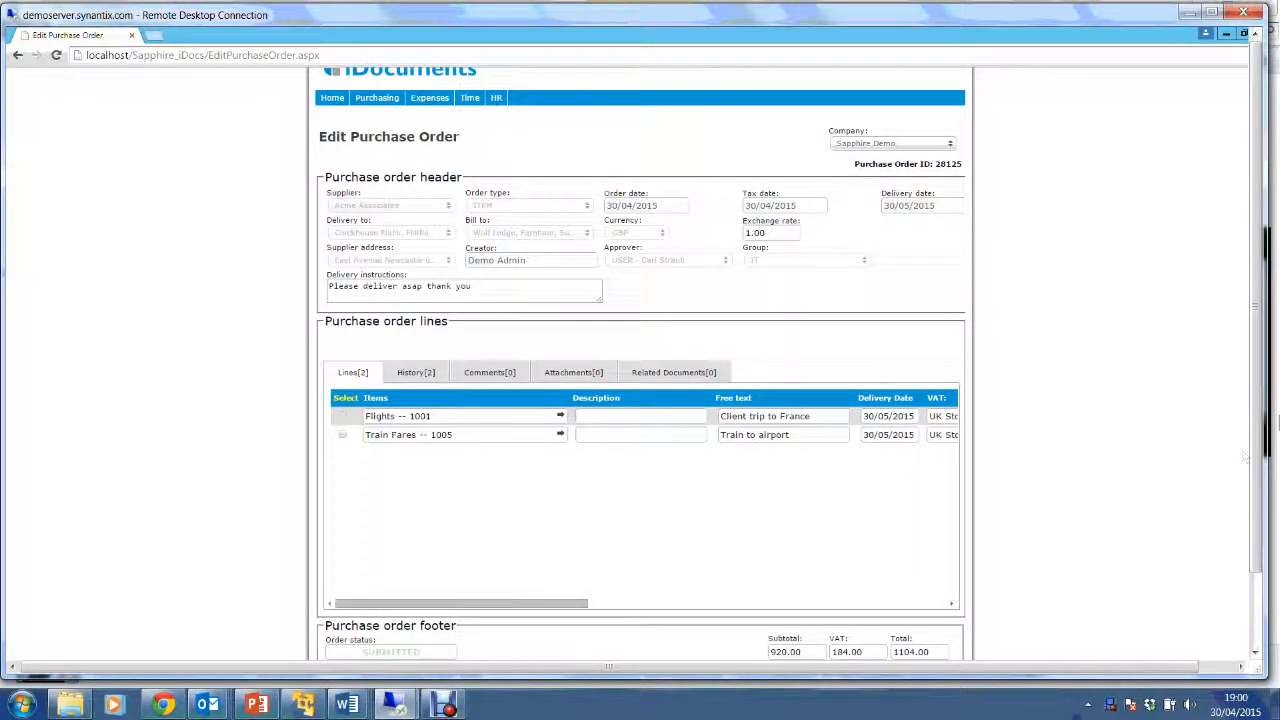
left_click_drag(1256, 453, 1256, 532)
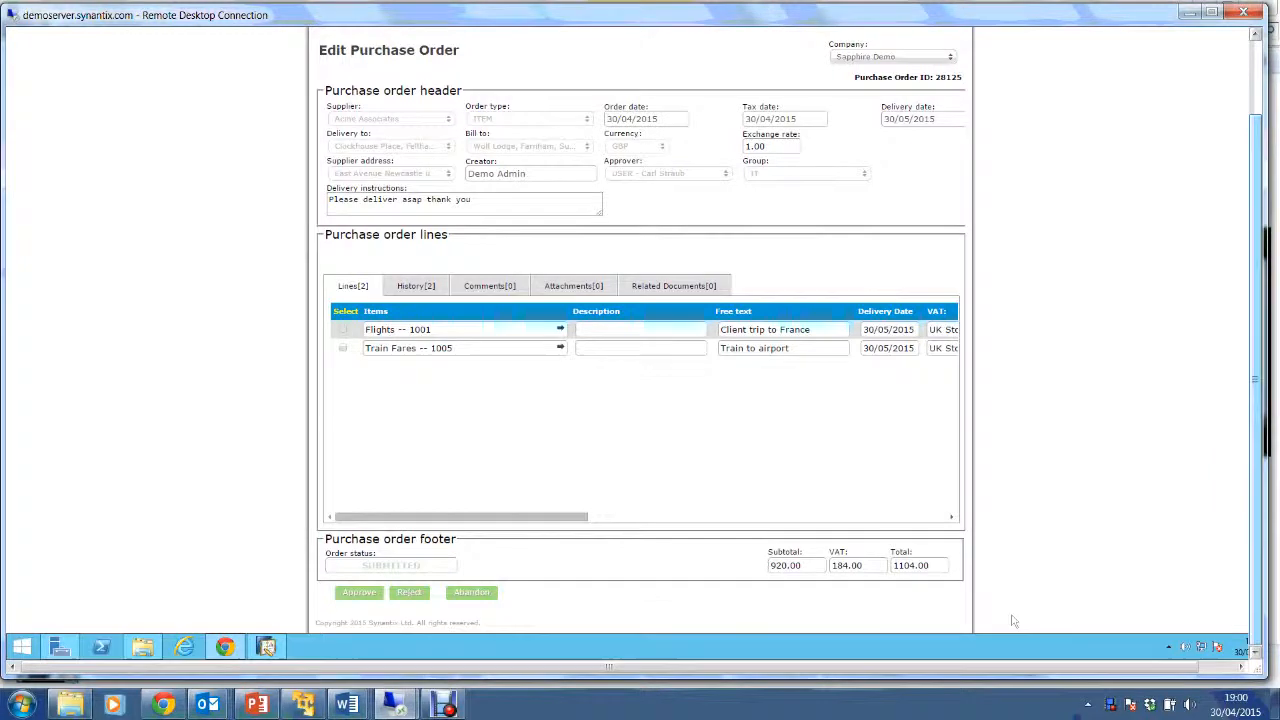
left_click(366, 596)
Approve order 28125, filter the order list by supplier Acme Associates, and open DEMO SHORTCUTS.
left_click(413, 595)
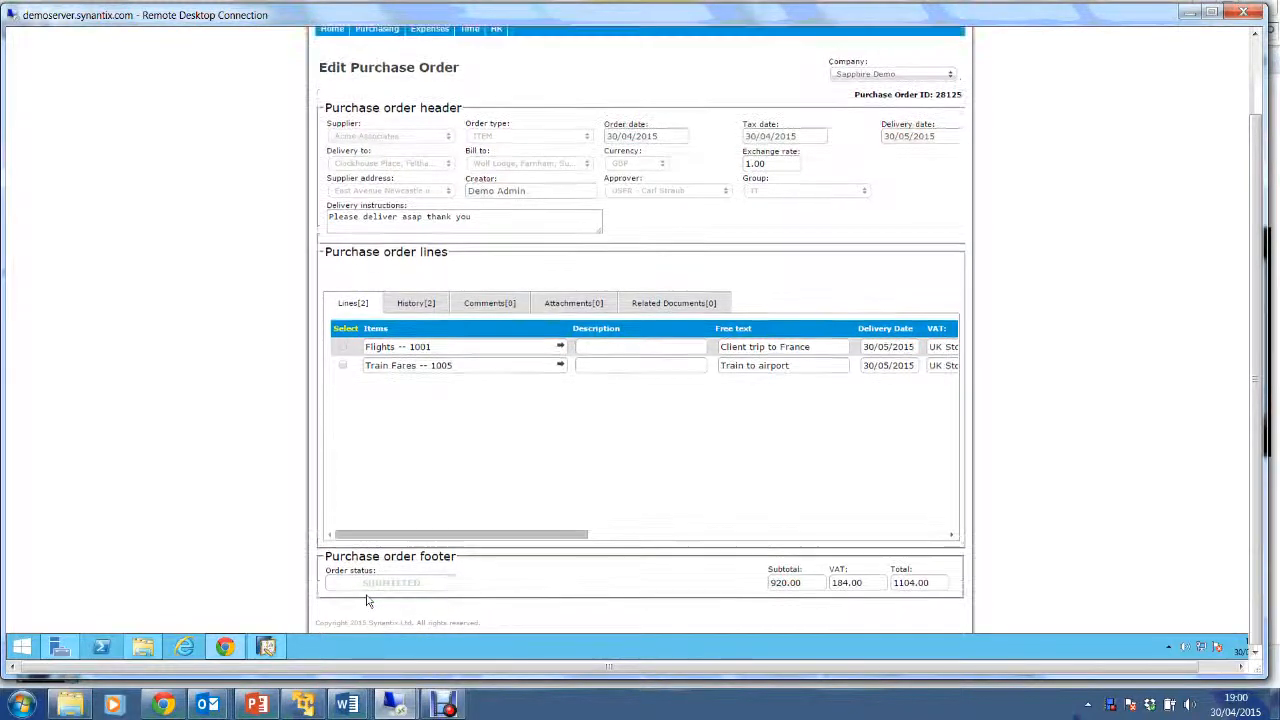
left_click(366, 598)
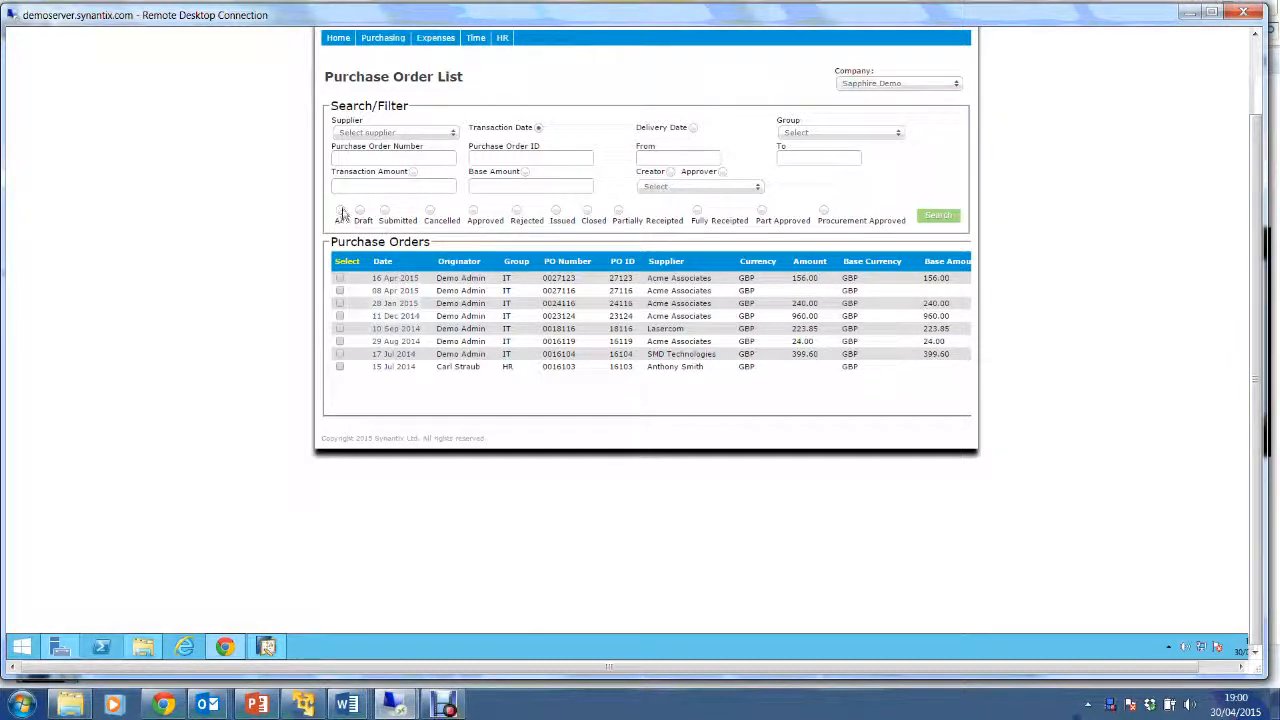
left_click(441, 136)
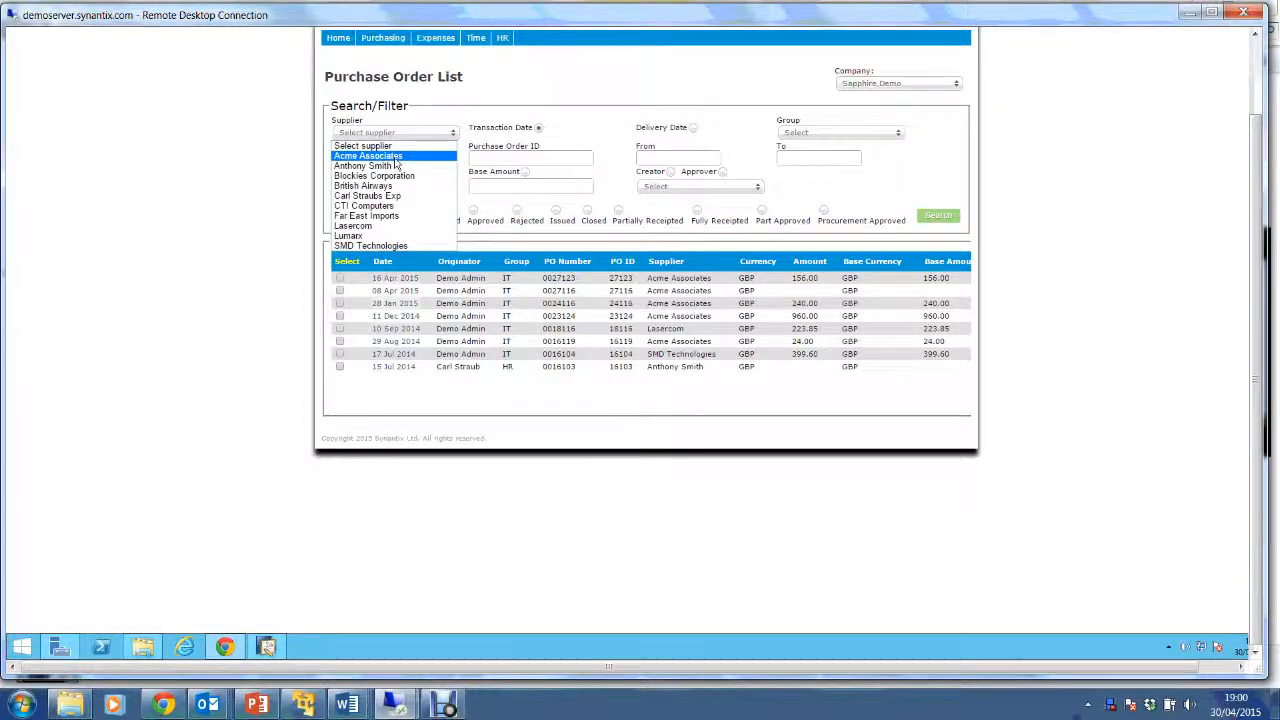
left_click(396, 157)
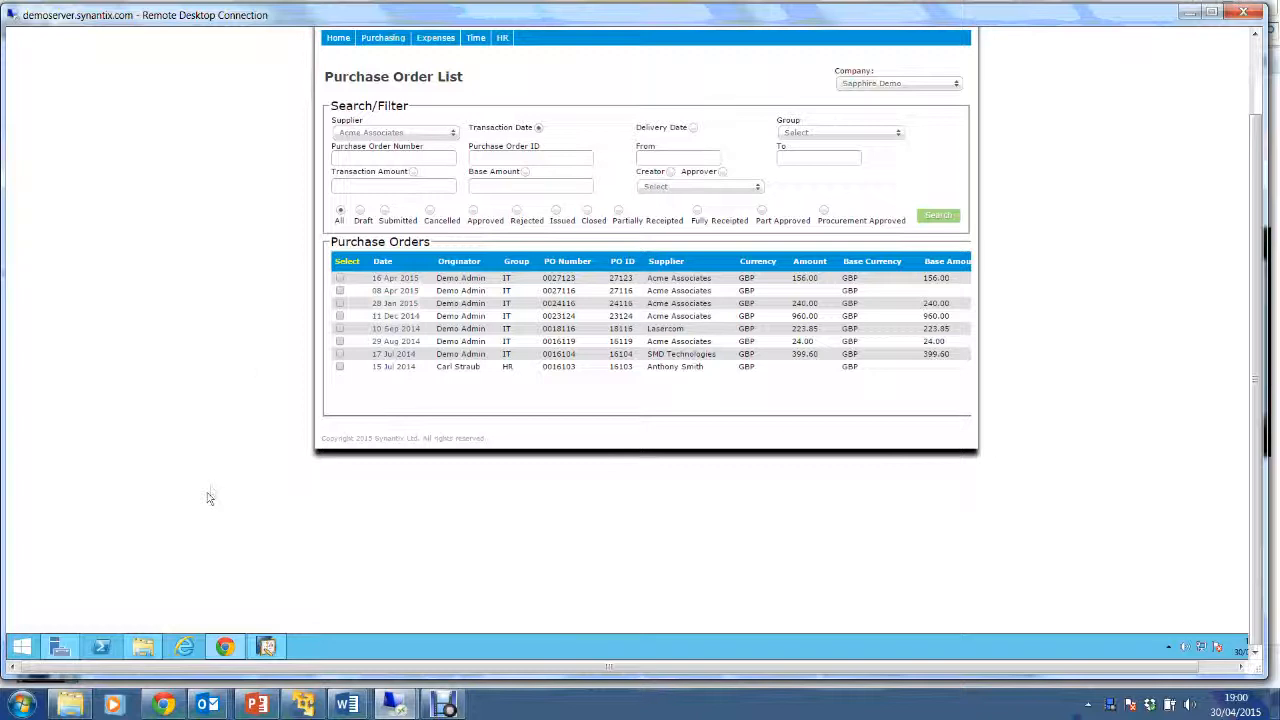
left_click(140, 648)
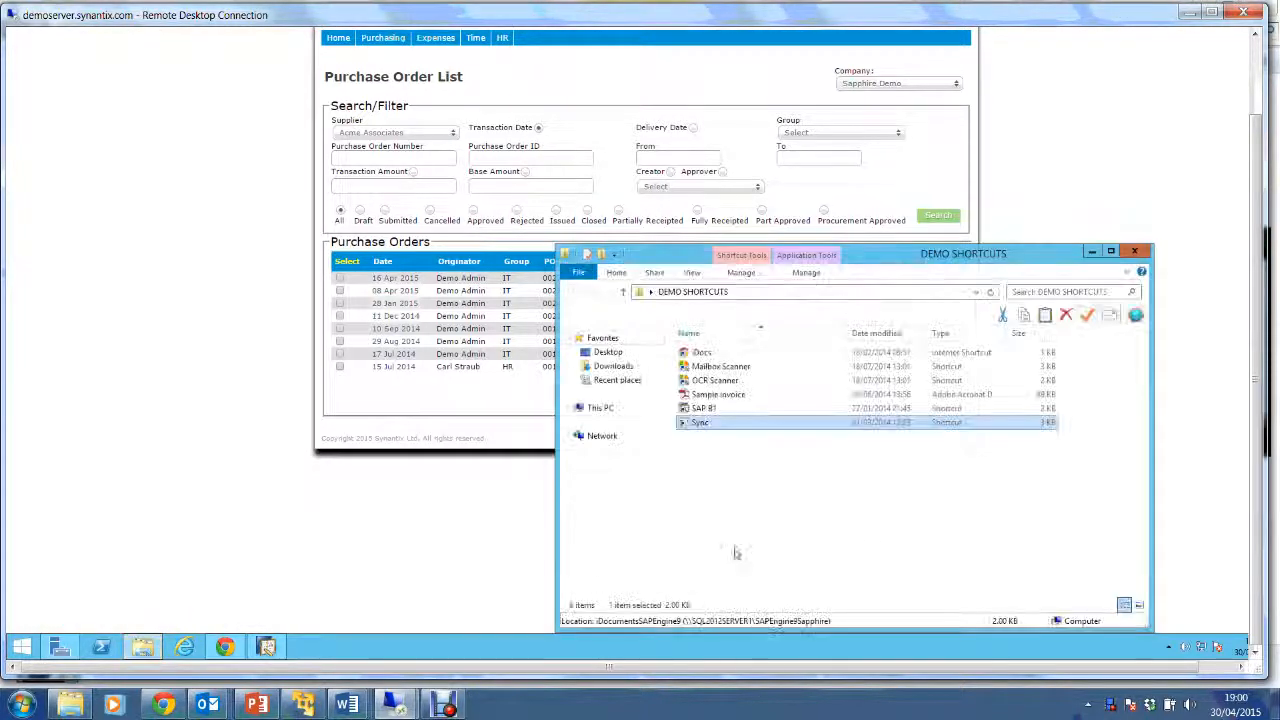
Launch the Sync console, run /PO against the Sapphire Demo company, and return to the order list.
double_click(795, 424)
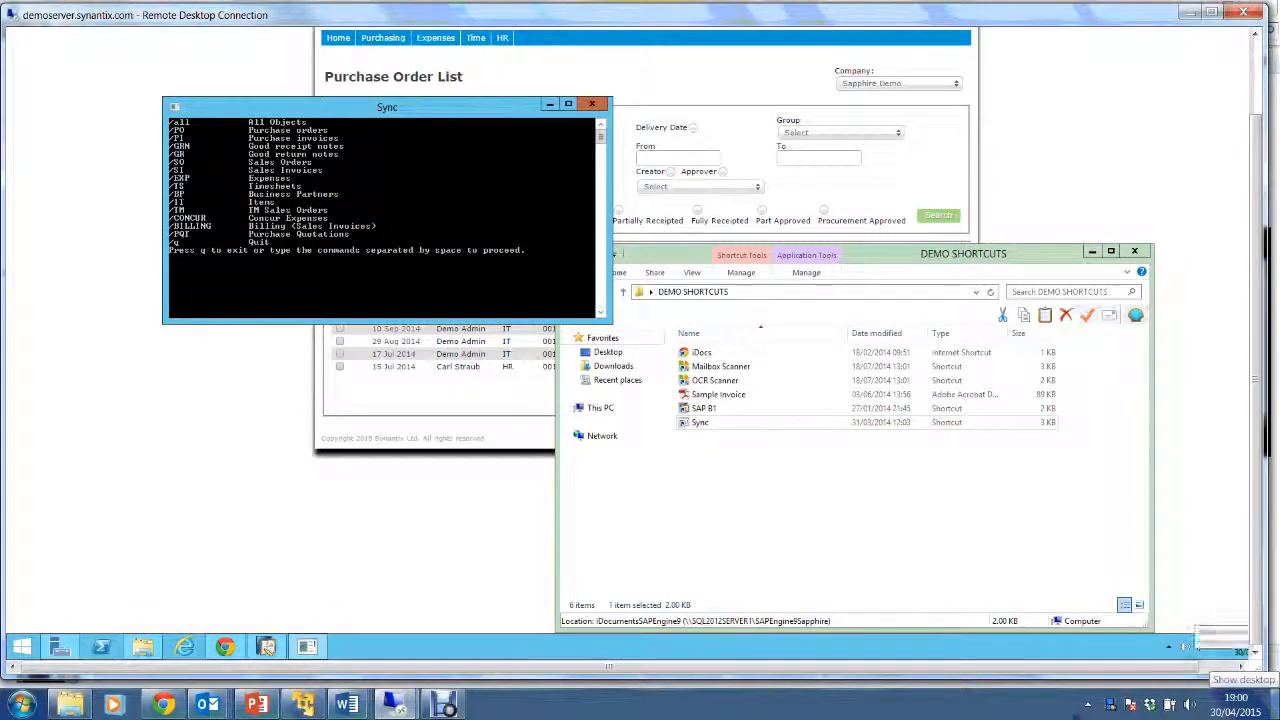
type("/PO")
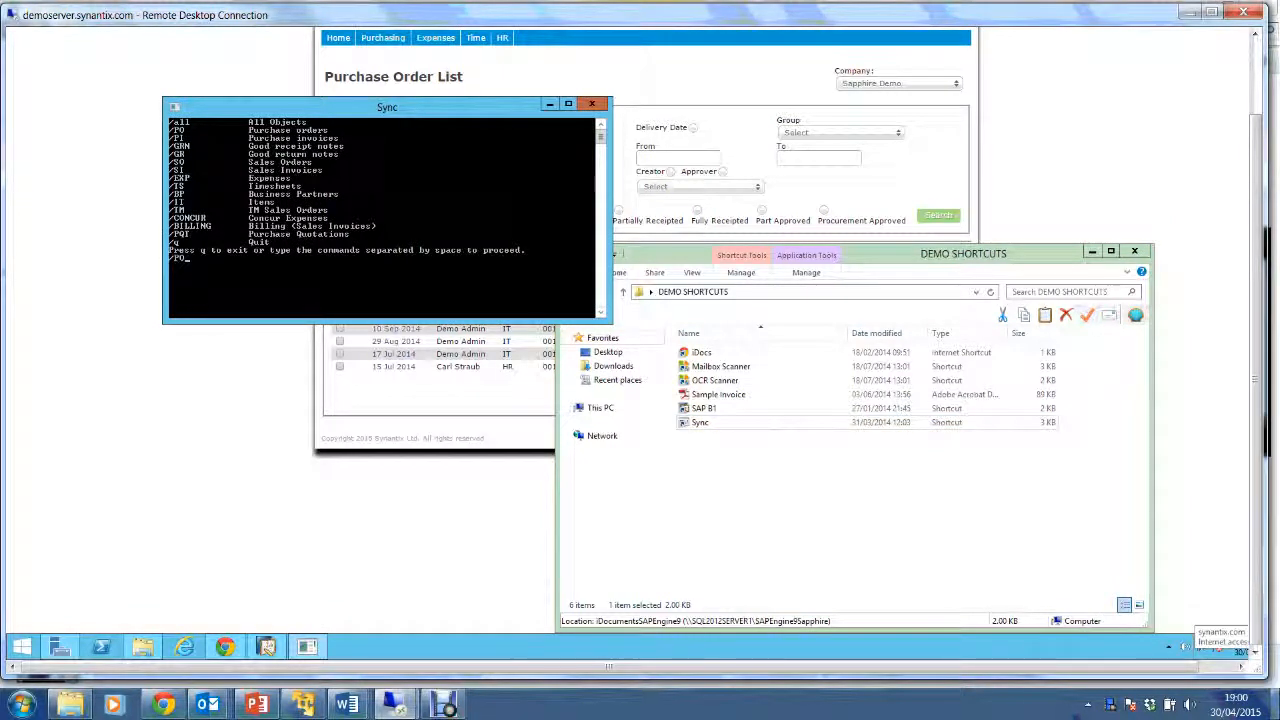
key("Return")
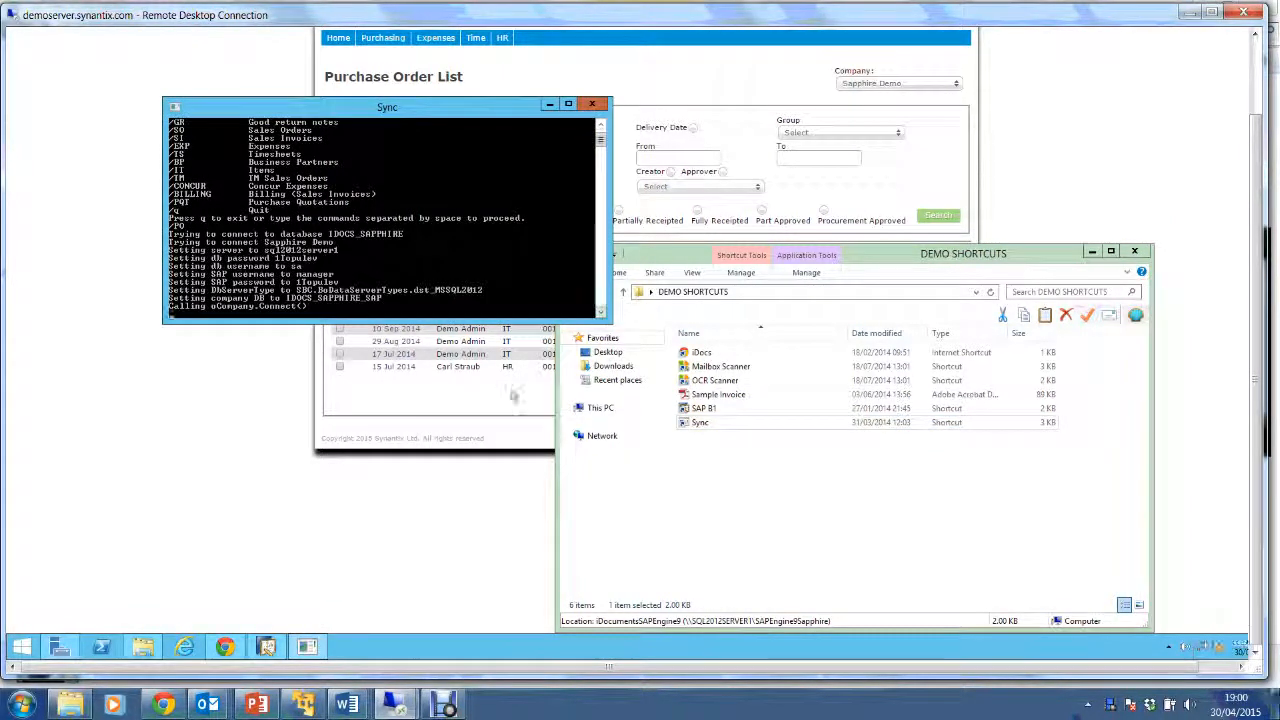
left_click(486, 497)
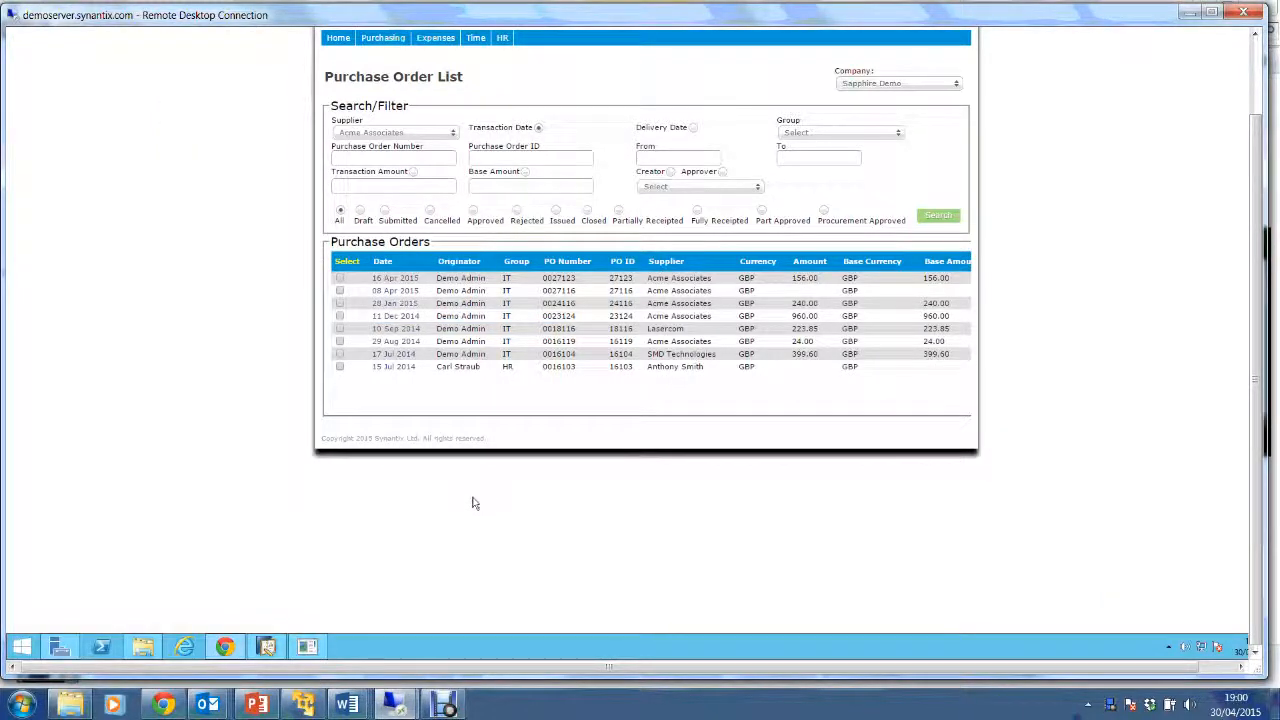
left_click_drag(1260, 515, 1276, 445)
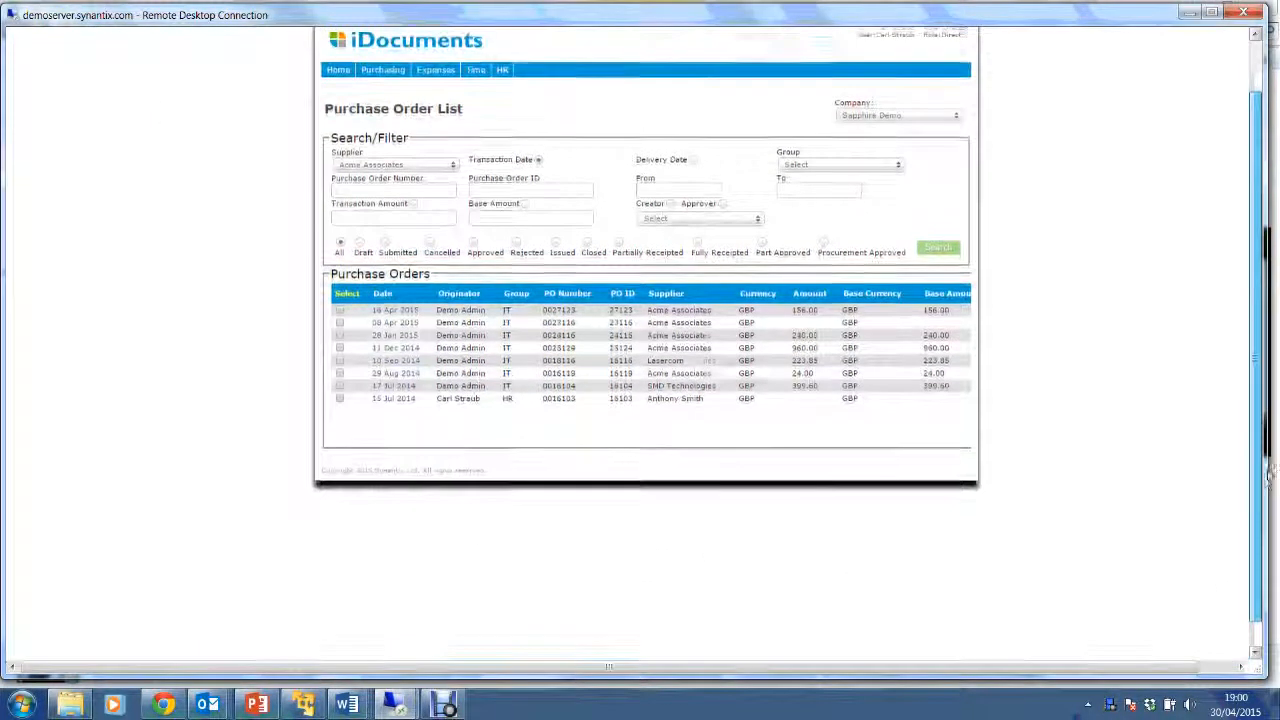
left_click_drag(1276, 445, 1277, 512)
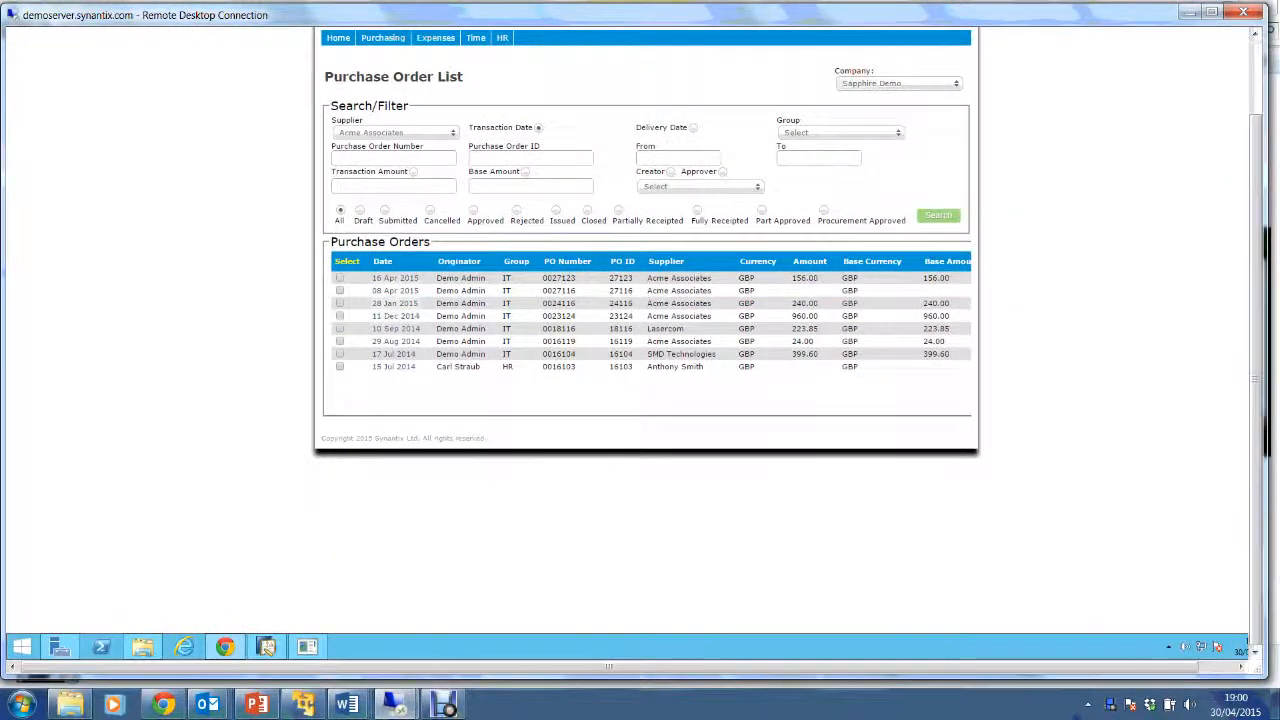
In SAP Business One, view last purchase order 514 for Acme Associates (lines 1001, 1005), then return to iDocuments.
left_click(268, 650)
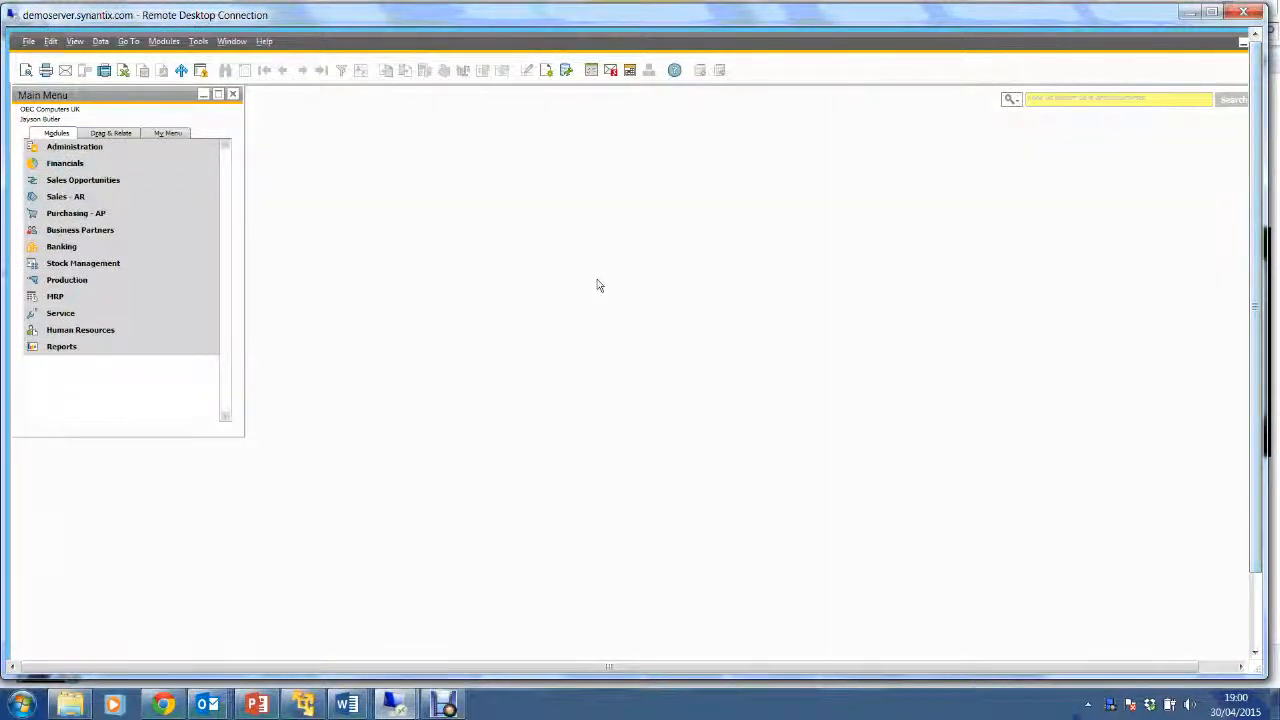
left_click(90, 215)
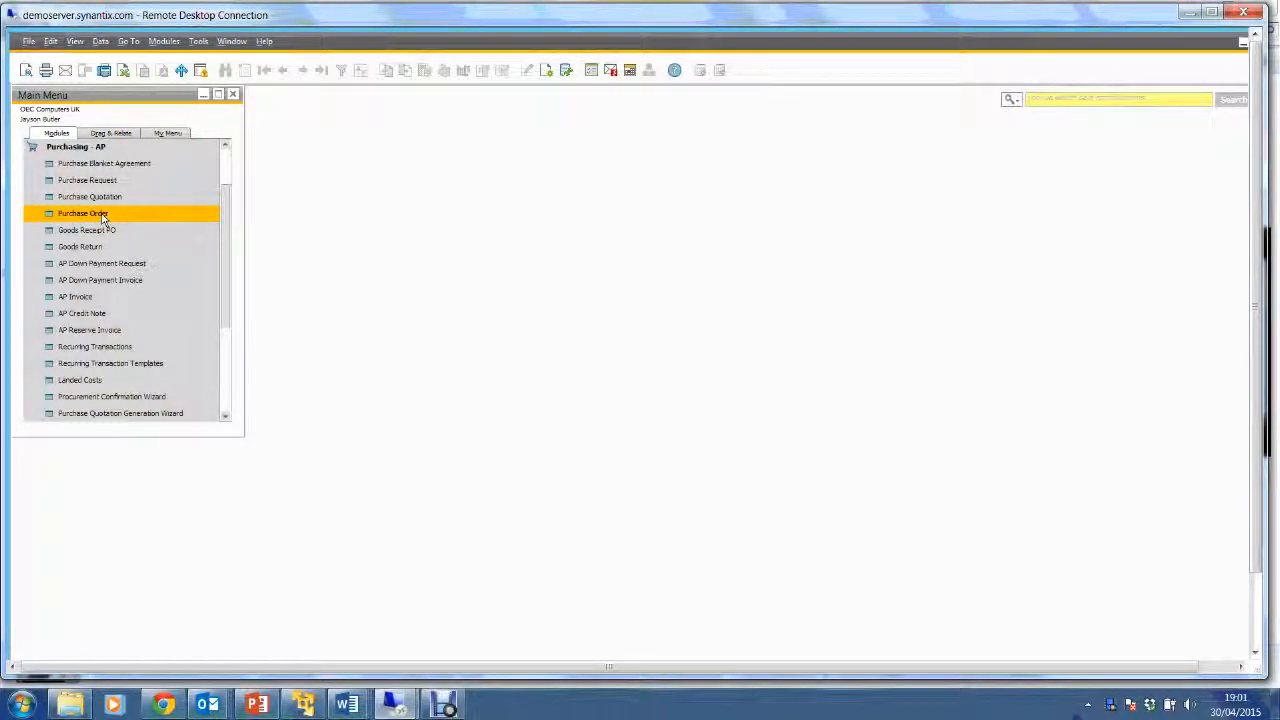
left_click(101, 215)
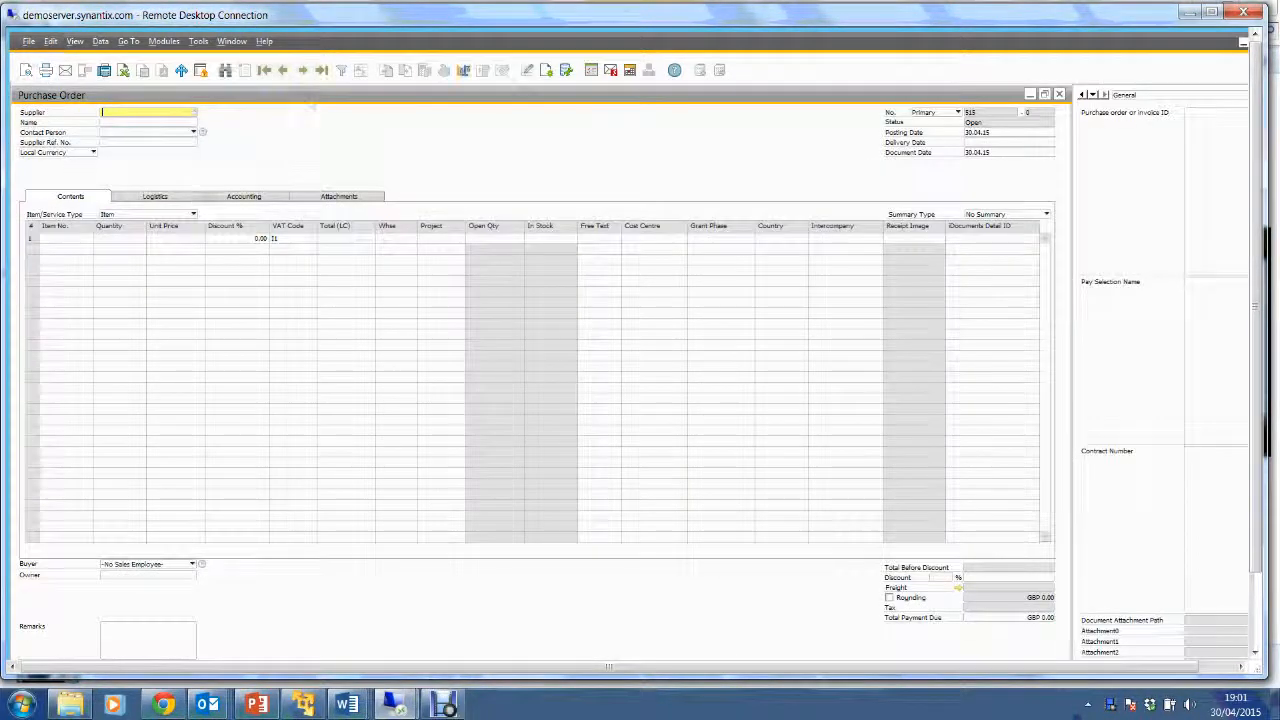
left_click(322, 70)
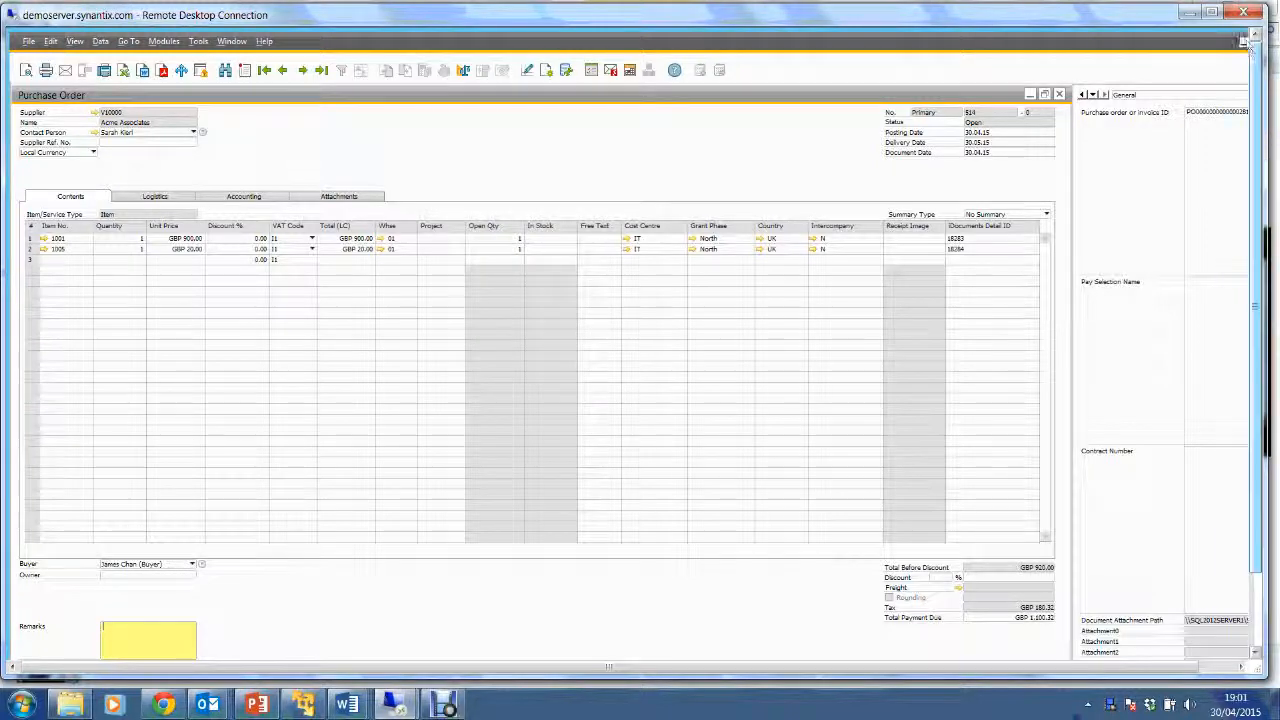
left_click(1213, 13)
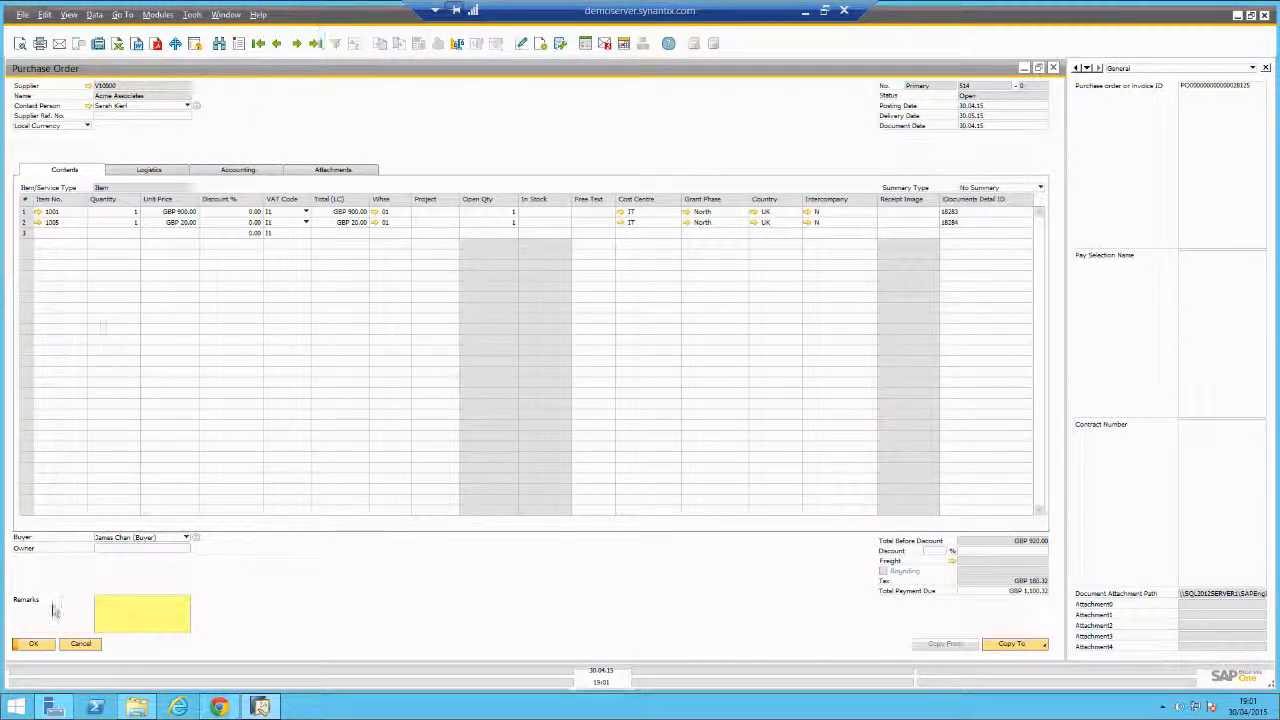
mouse_move(221, 708)
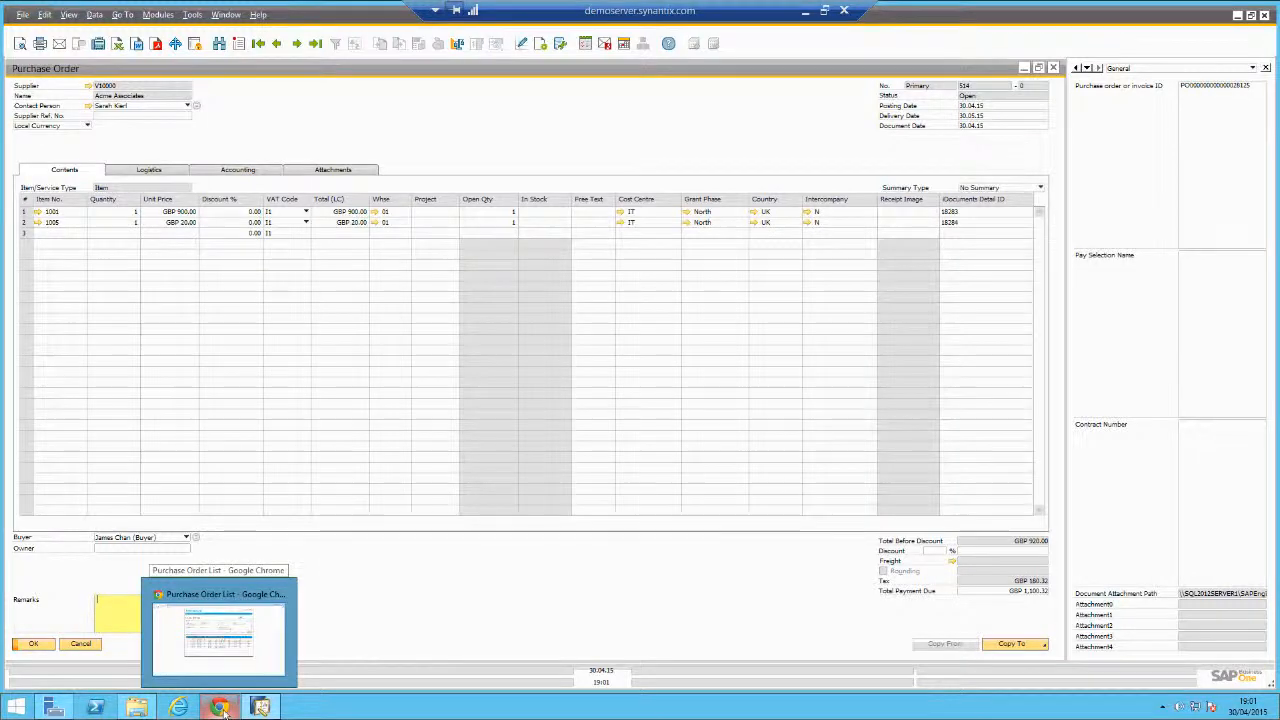
left_click(220, 708)
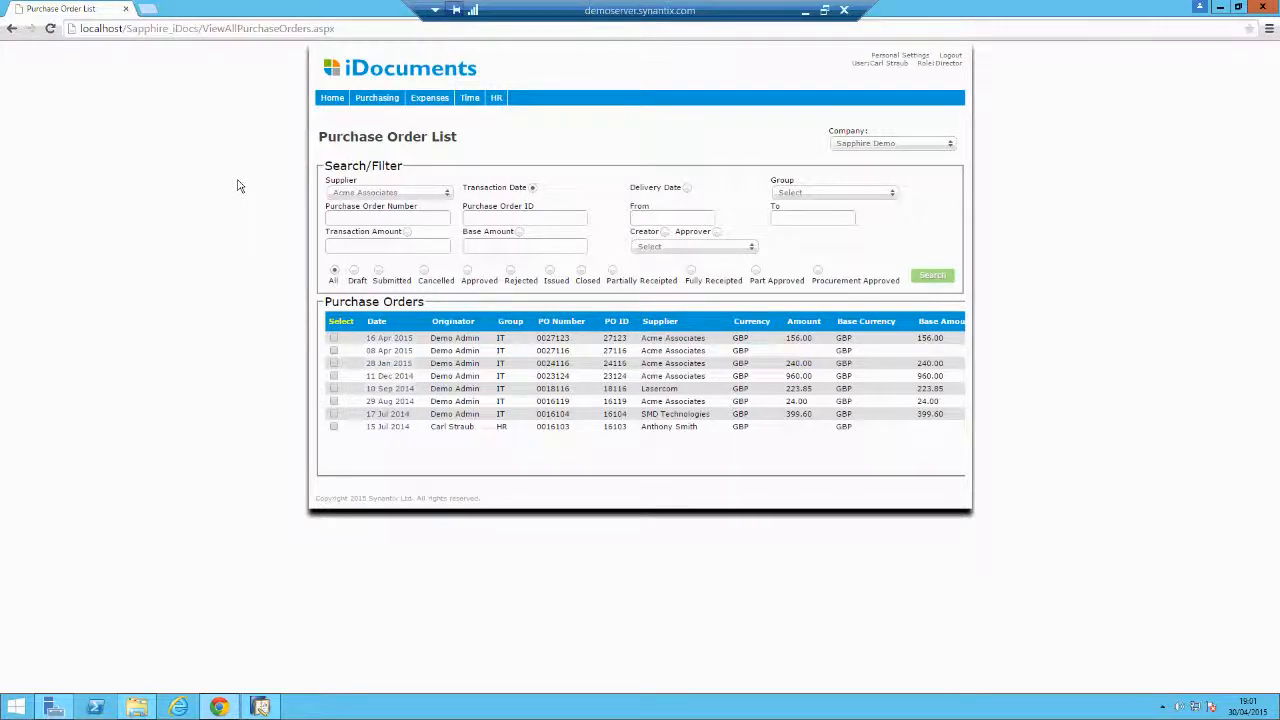
Start a new goods receipt note for supplier Acme Associates with receipt type ITEM.
mouse_move(385, 104)
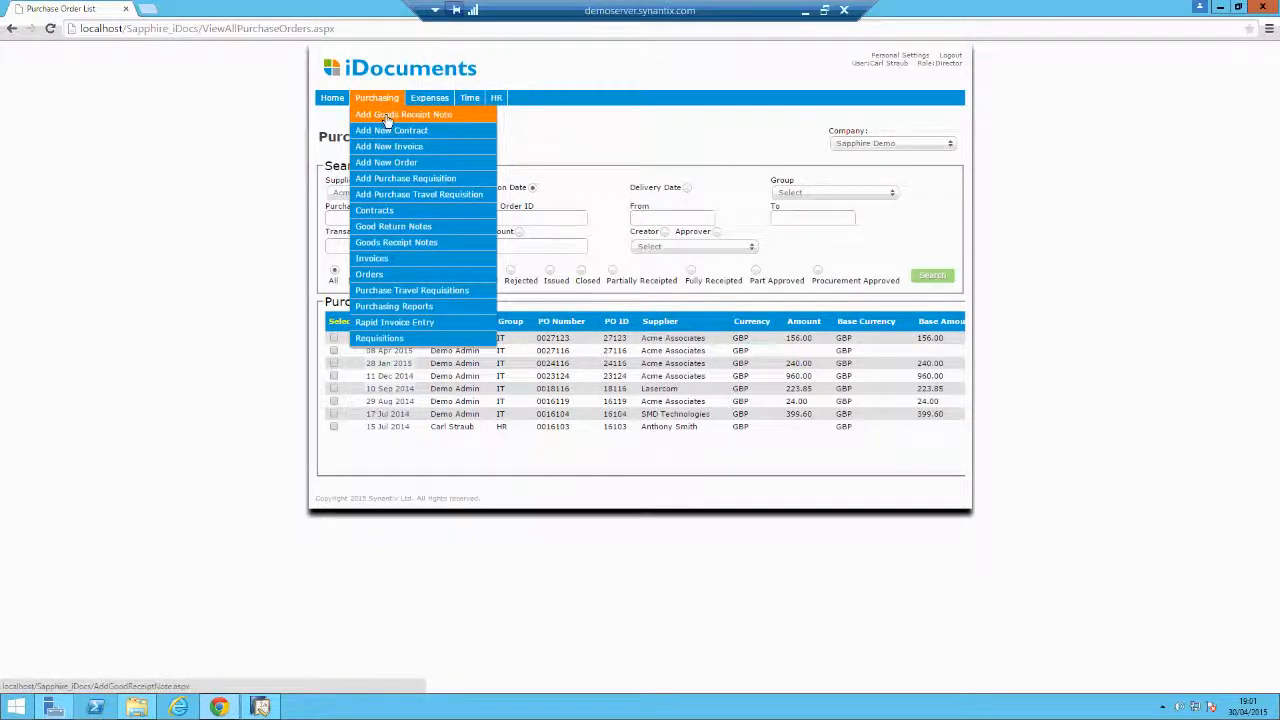
left_click(388, 116)
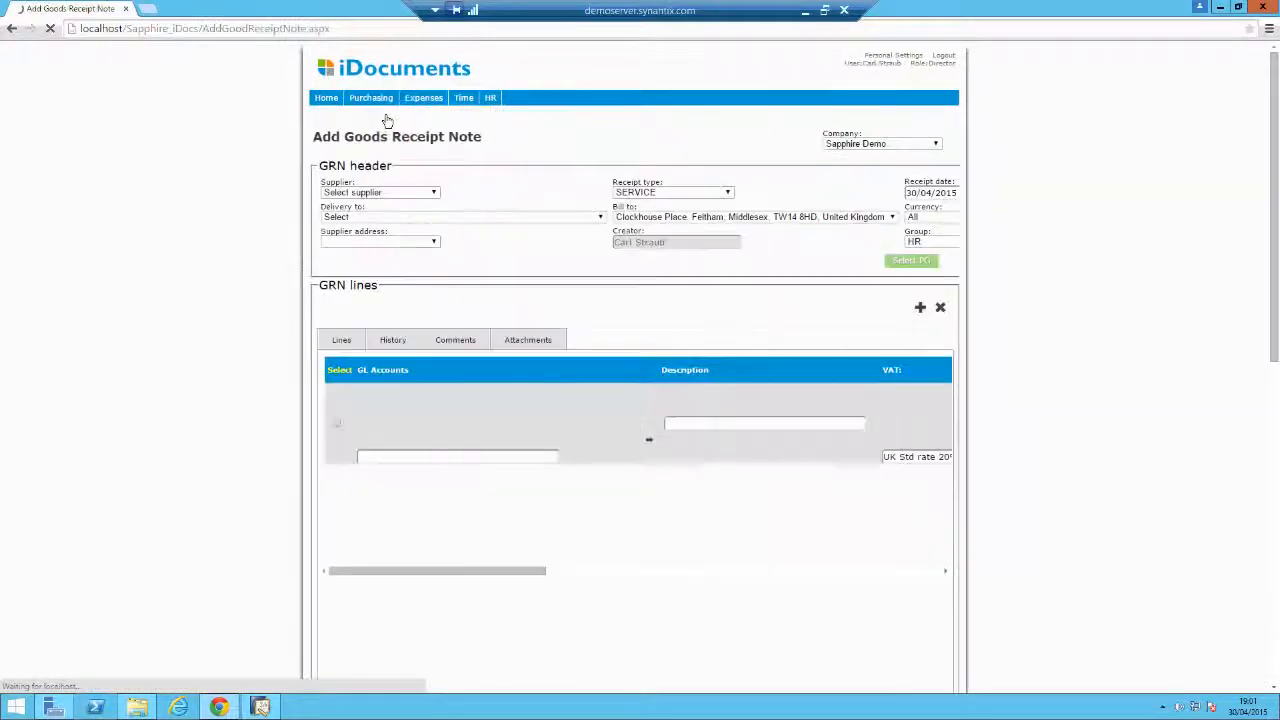
left_click(388, 194)
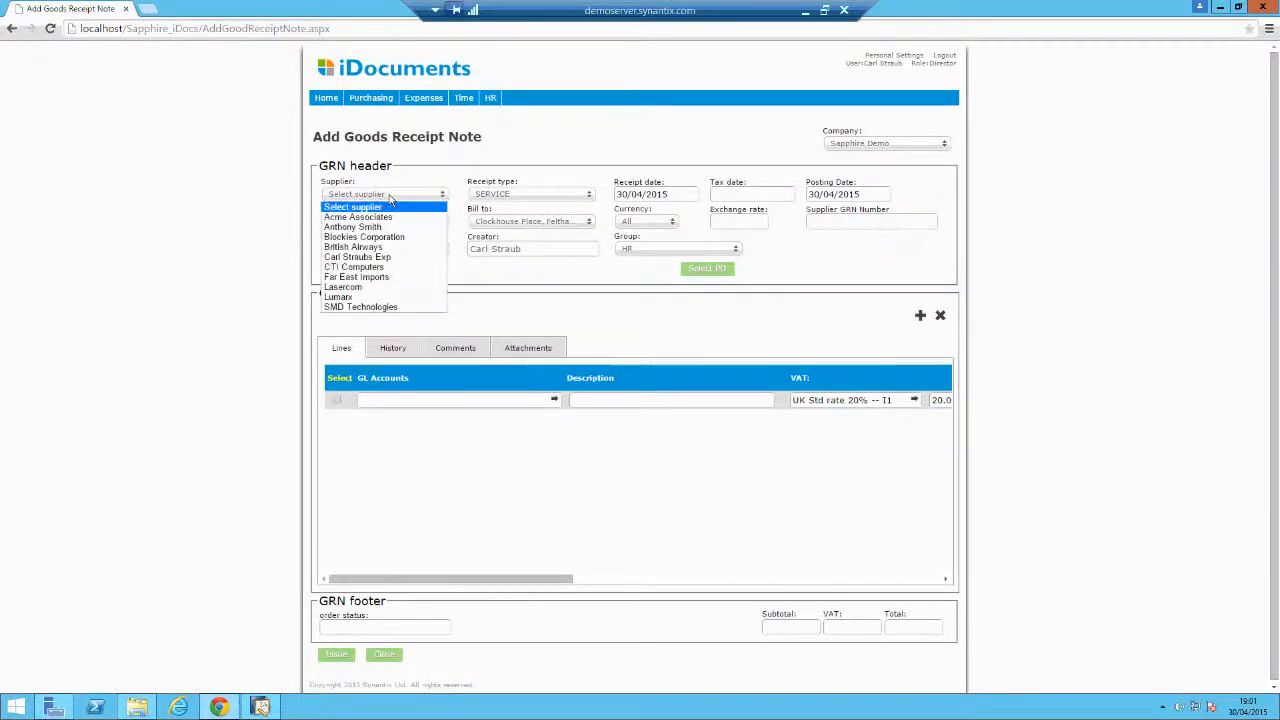
left_click(387, 218)
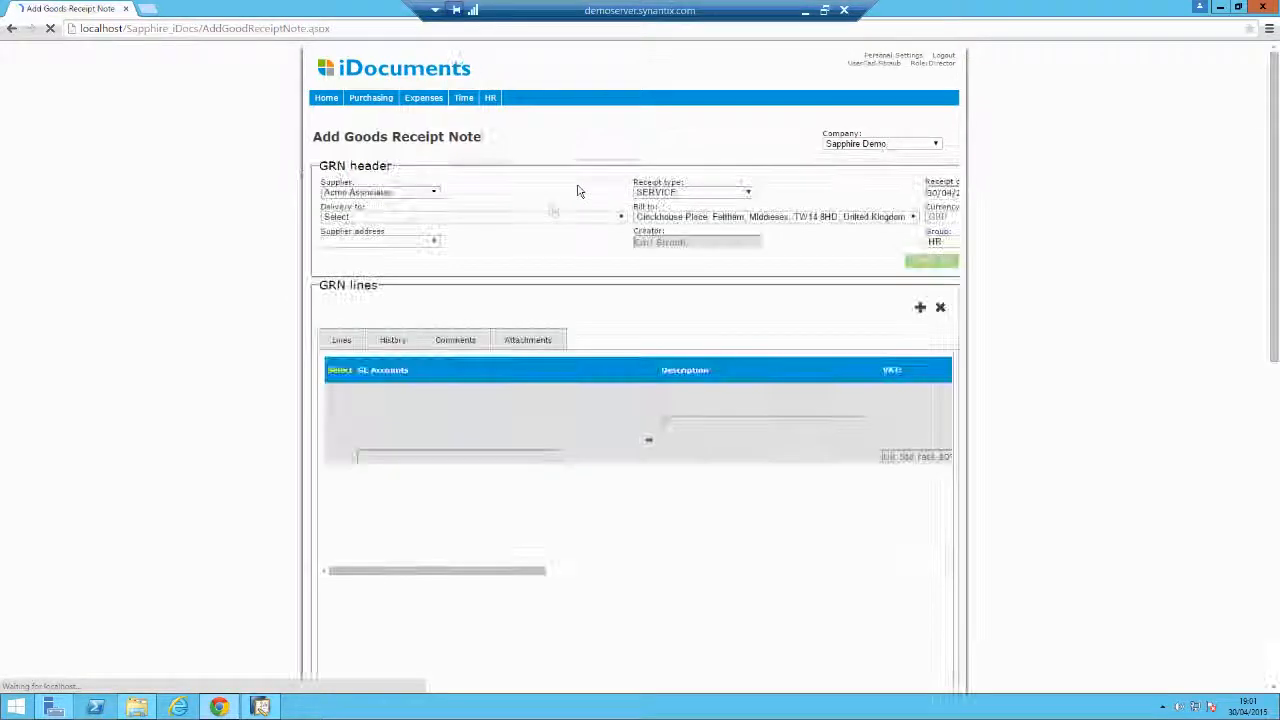
left_click(540, 194)
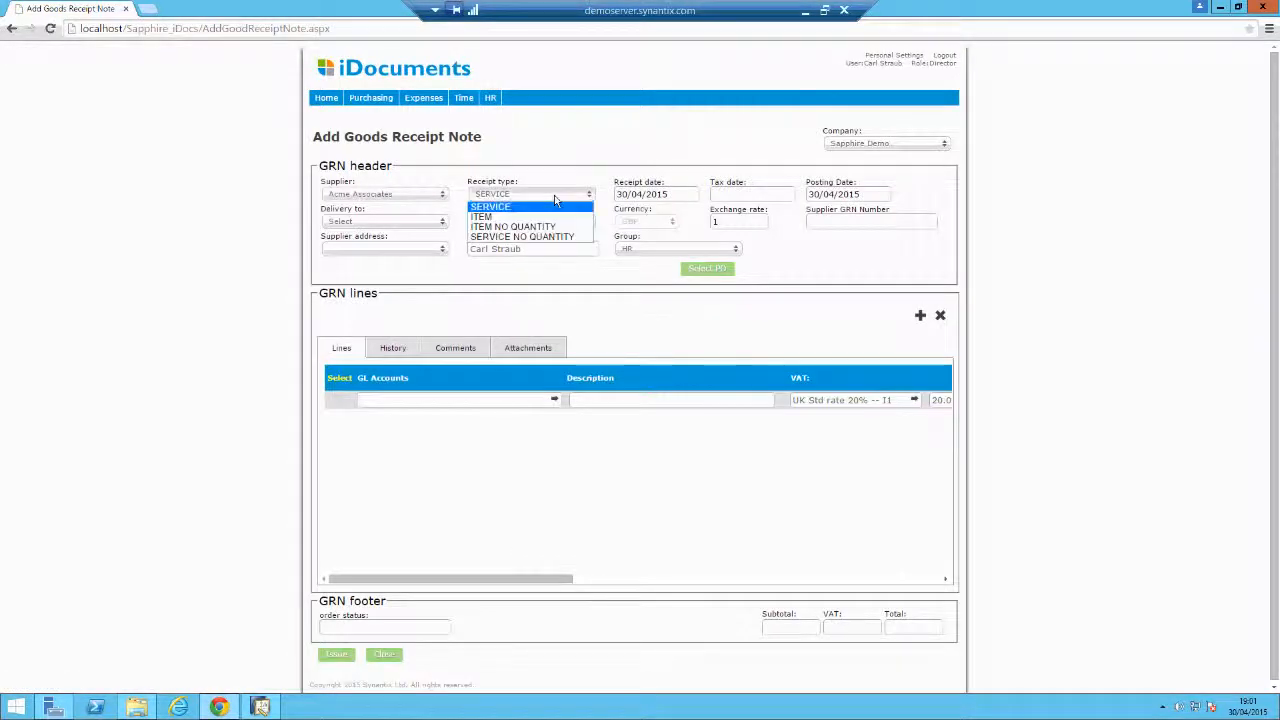
left_click(483, 217)
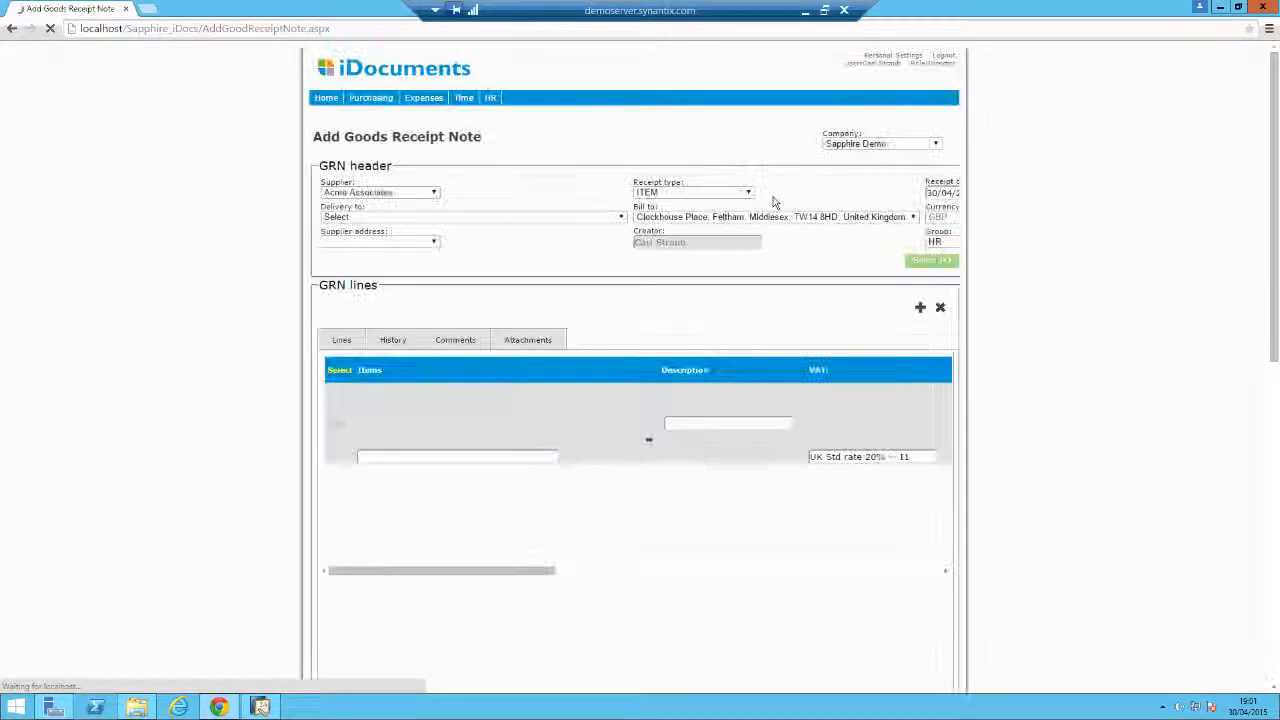
Set tax date 30/04/2015 and delivery to Clockhouse Place, then list the supplier's purchase orders.
left_click(760, 191)
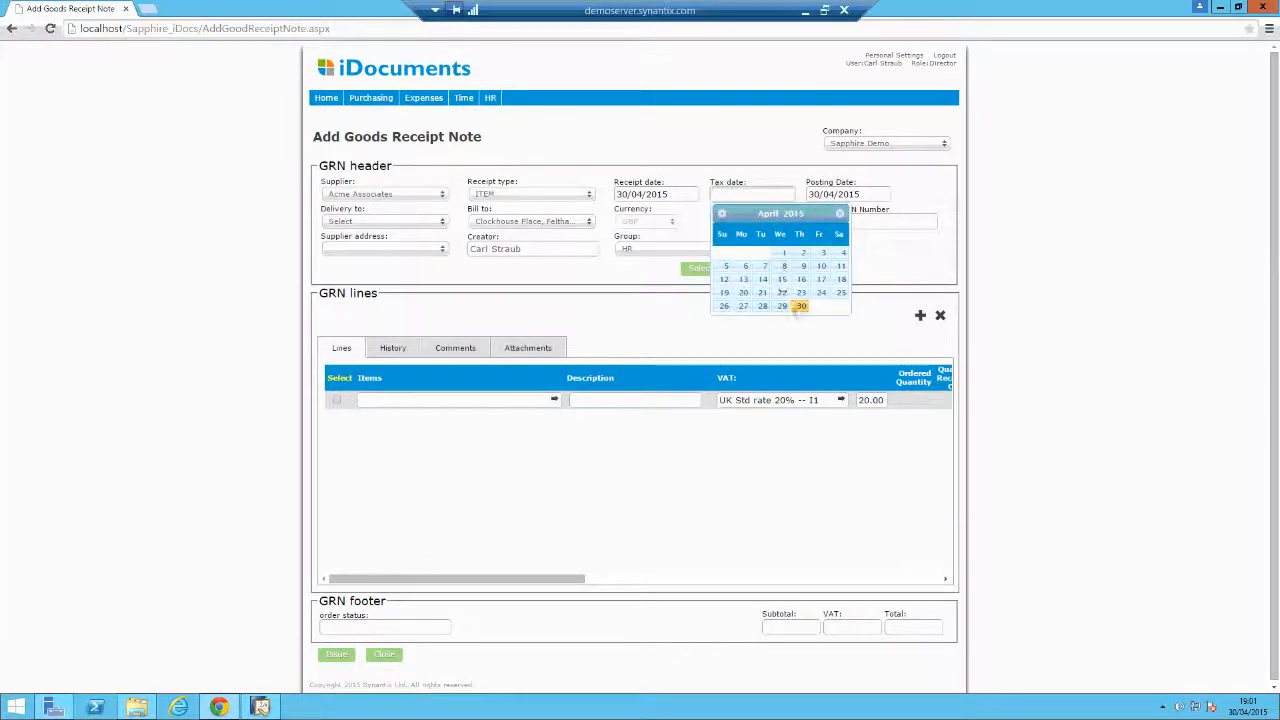
left_click(801, 309)
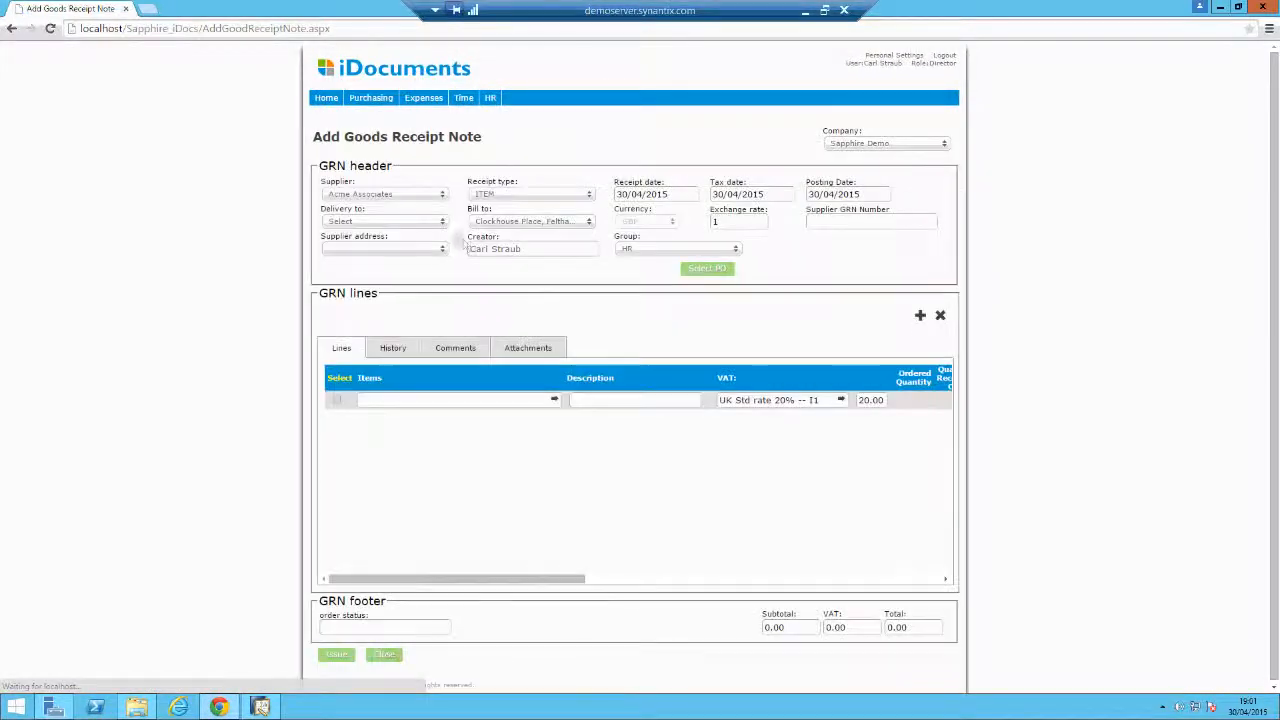
left_click(438, 223)
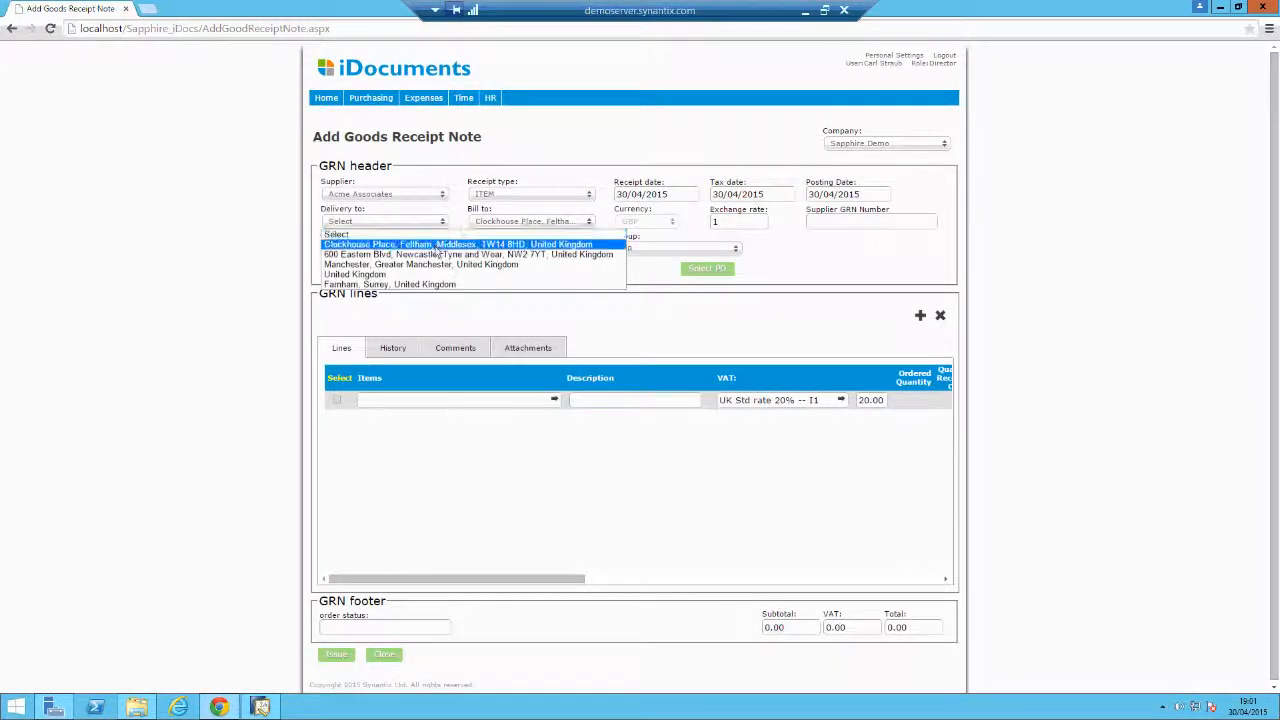
left_click(437, 247)
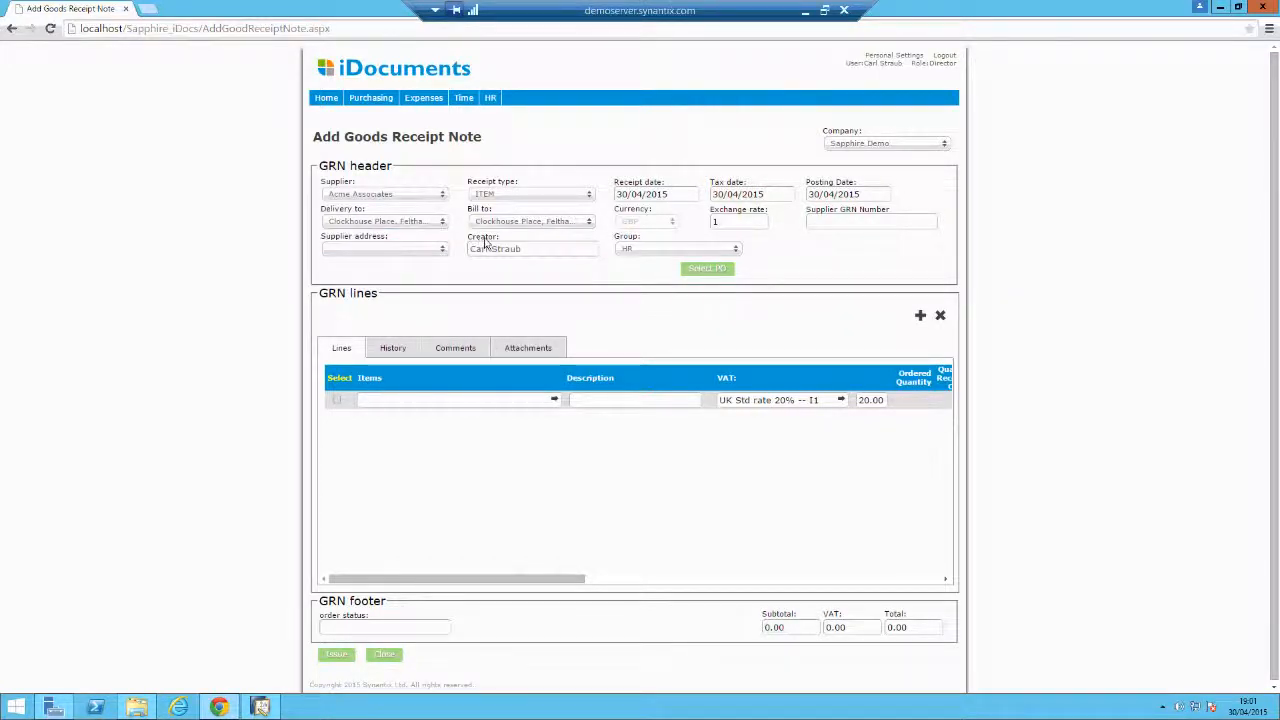
left_click(719, 272)
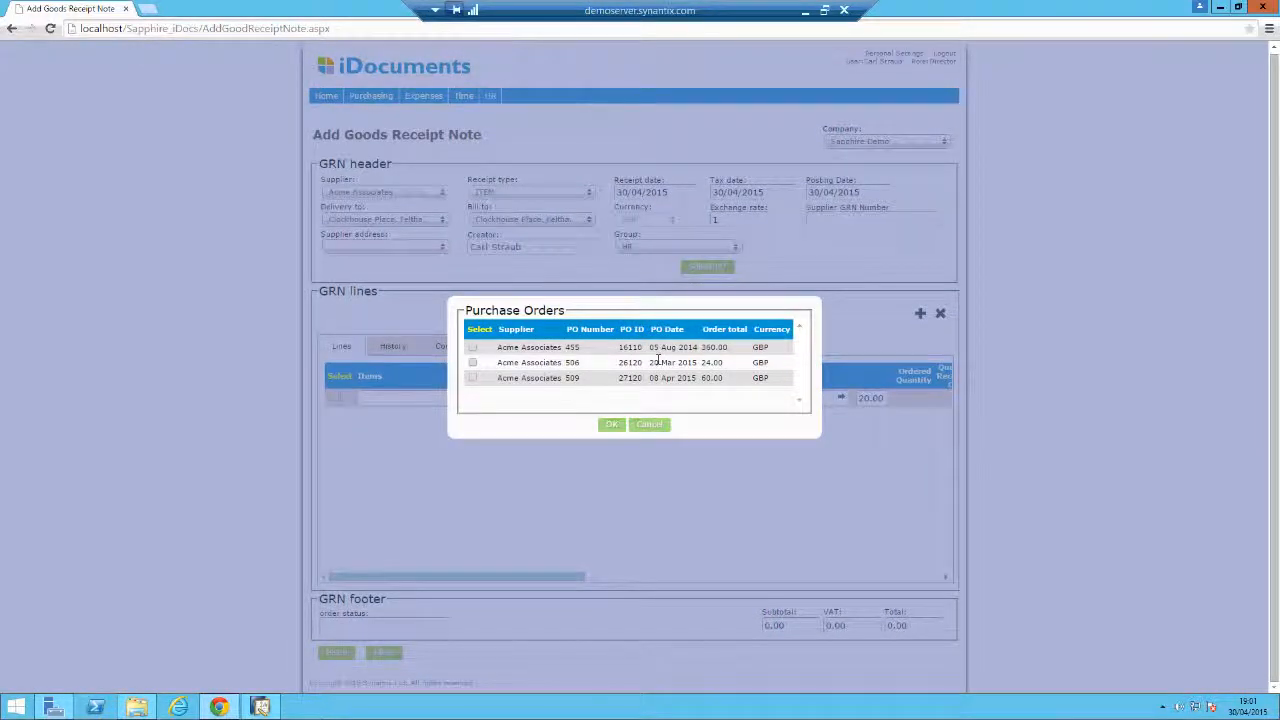
Change the receipt group to IT and add purchase order 514's Flights and Train Fares lines.
left_click(649, 424)
left_click(705, 247)
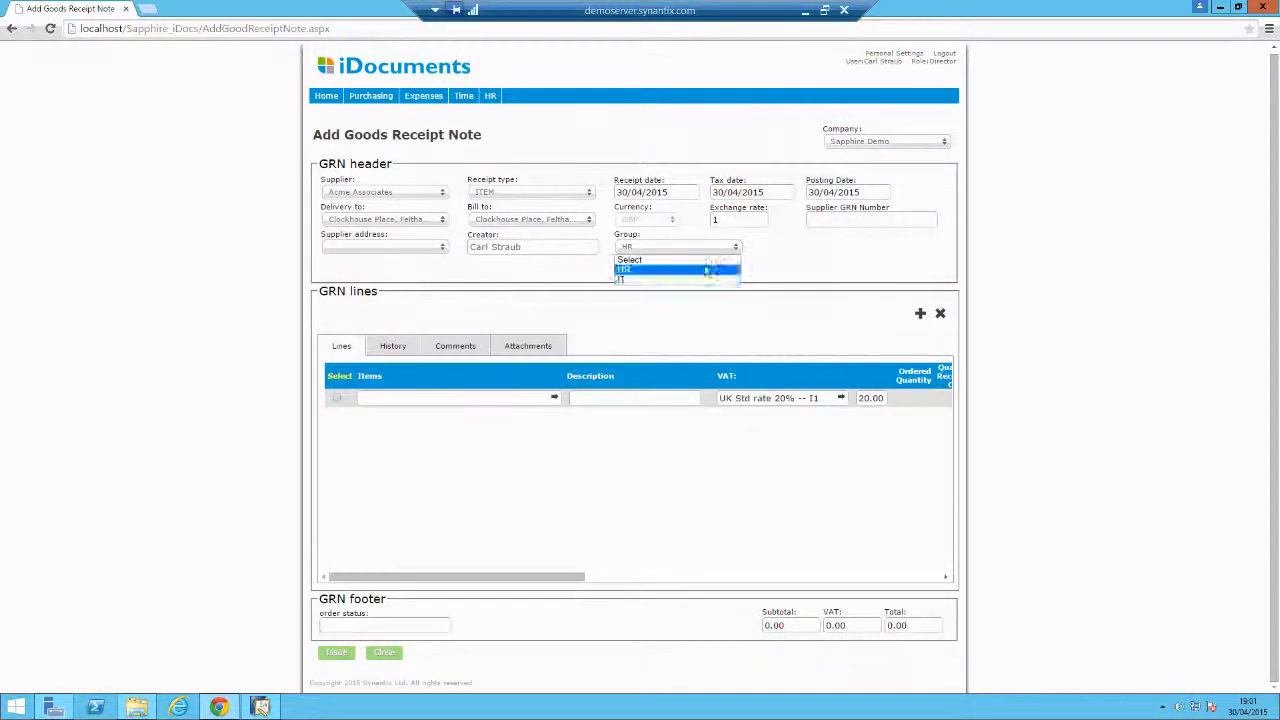
left_click(705, 279)
left_click(711, 270)
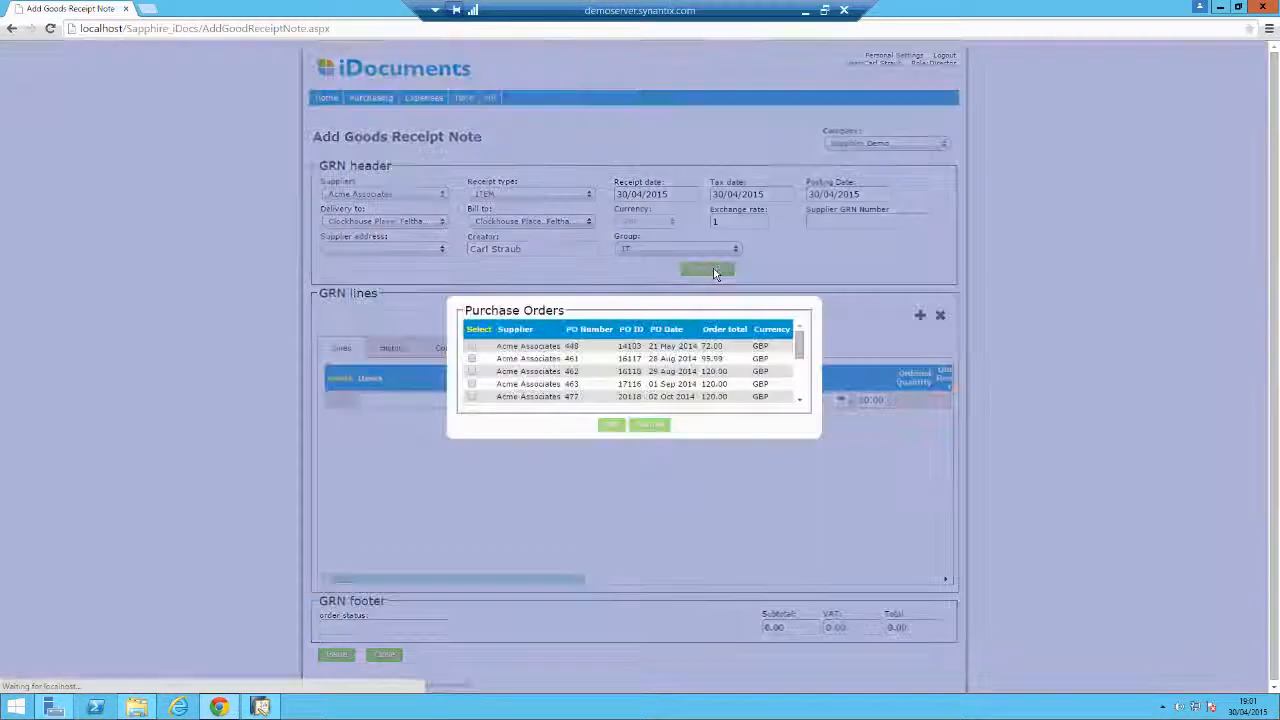
scroll(679, 360, "down", 1)
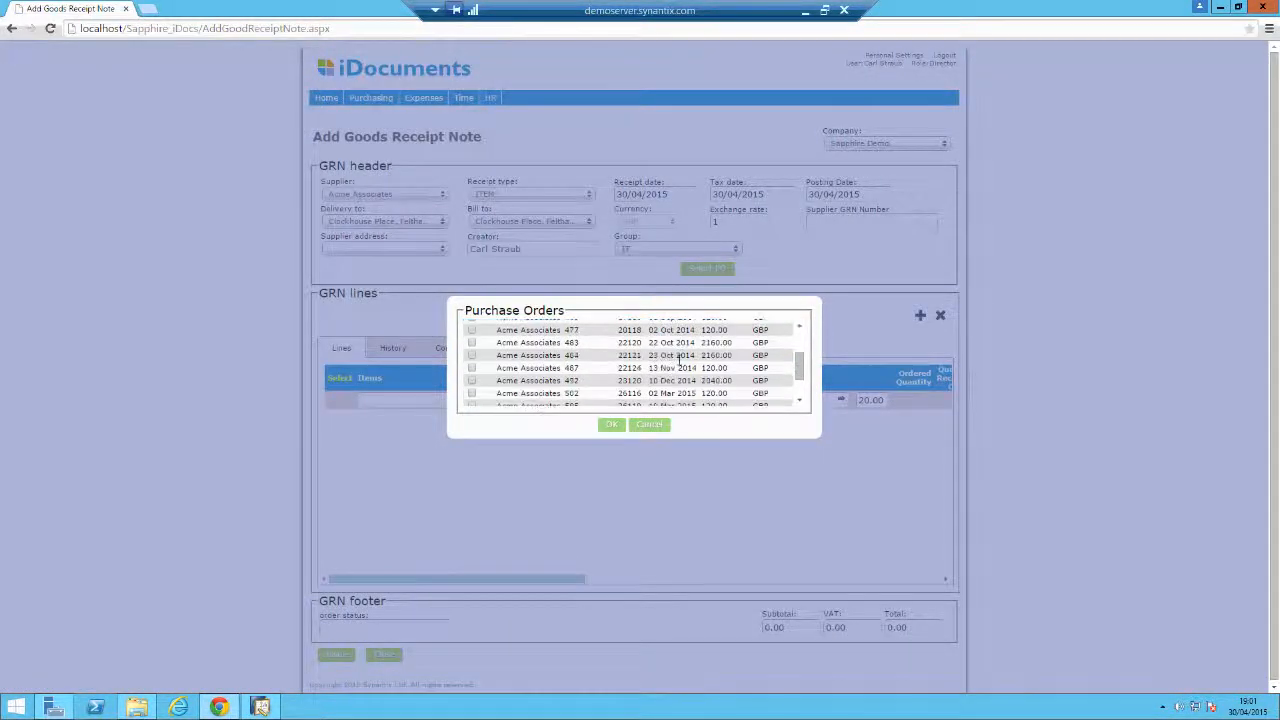
scroll(679, 360, "down", 1)
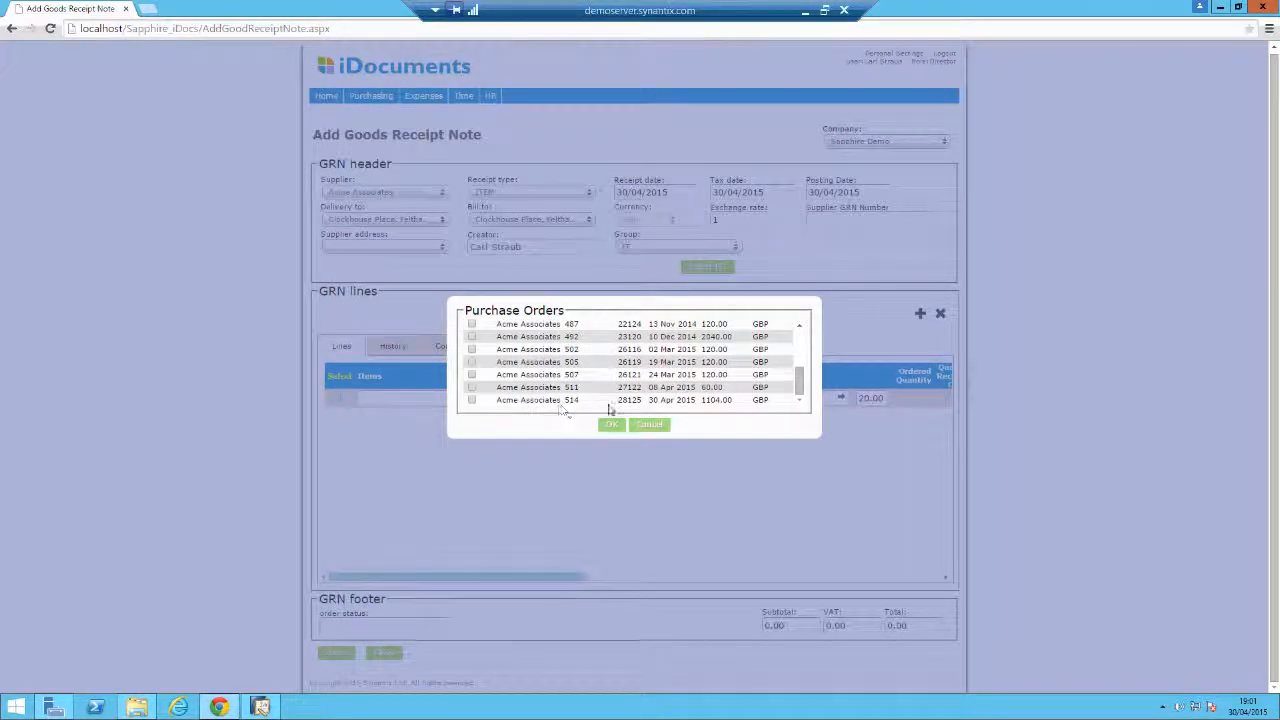
left_click(472, 400)
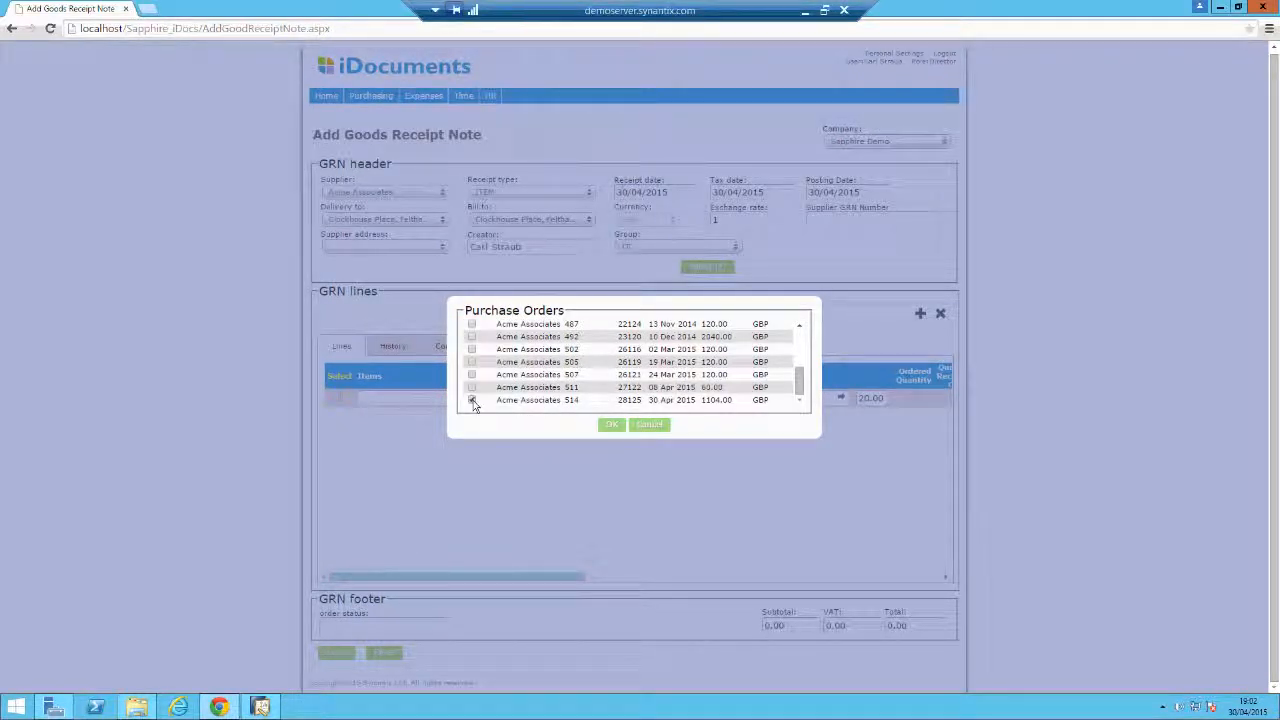
left_click(609, 426)
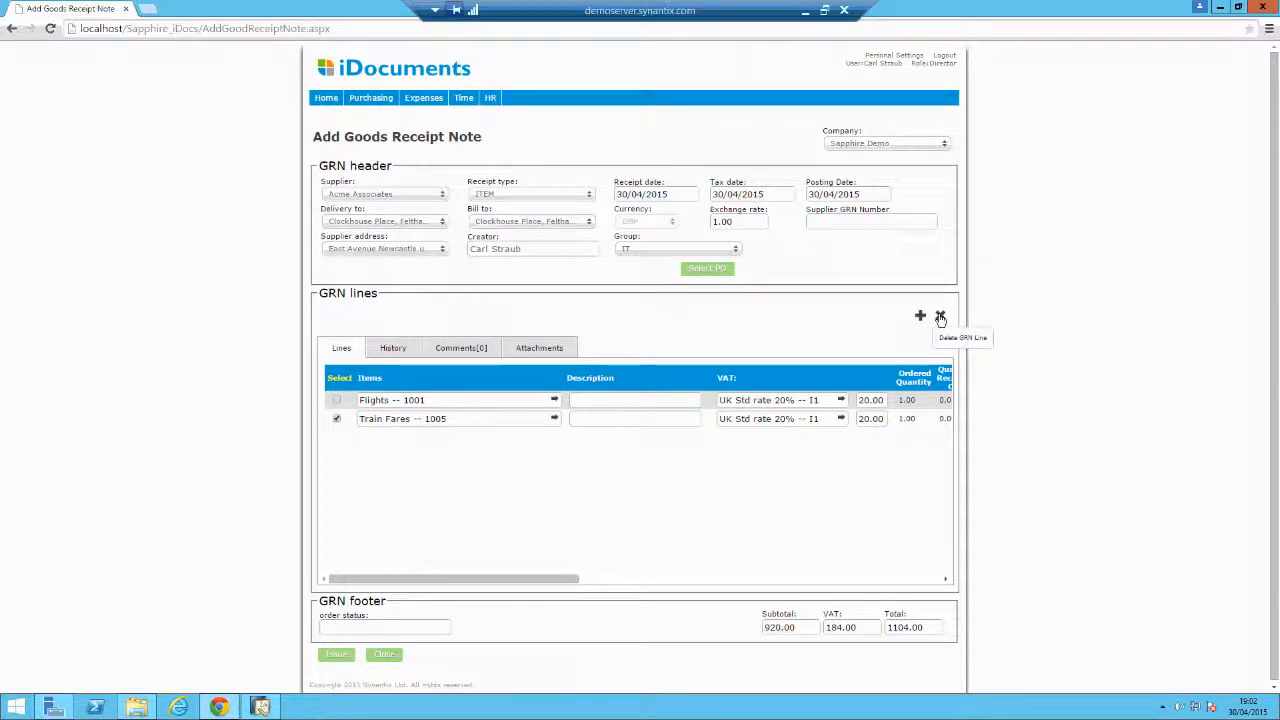
Tick the Train Fares line, then issue and save the goods receipt note against PO 514.
left_click(940, 317)
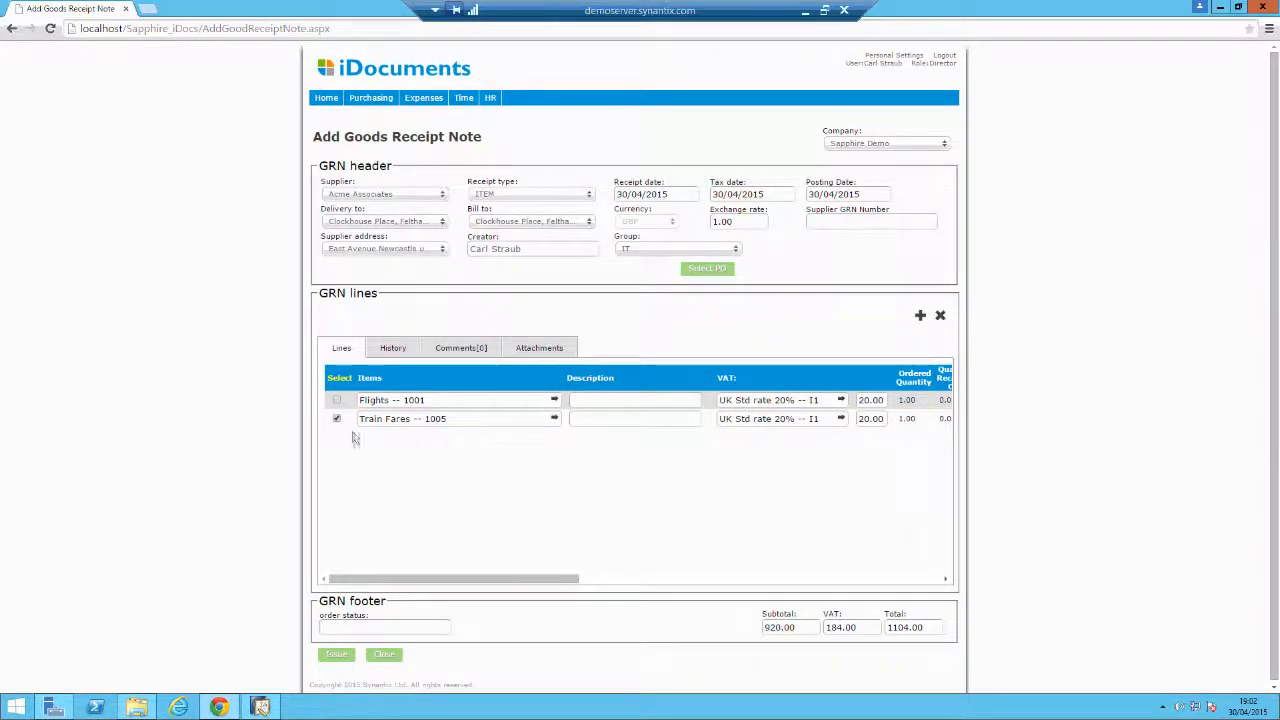
left_click_drag(356, 578, 328, 618)
left_click(340, 658)
left_click(337, 655)
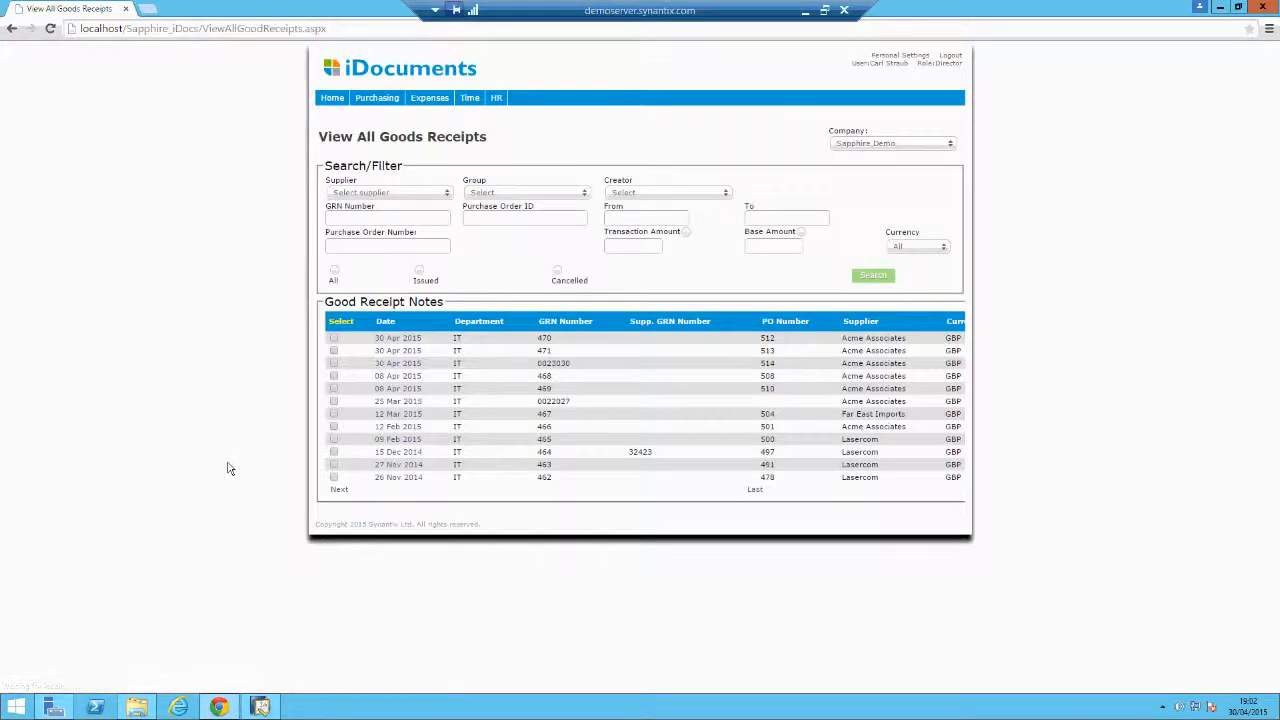
Launch Sync from the demo shortcuts folder, run /GRN, and return to the browser.
left_click(137, 709)
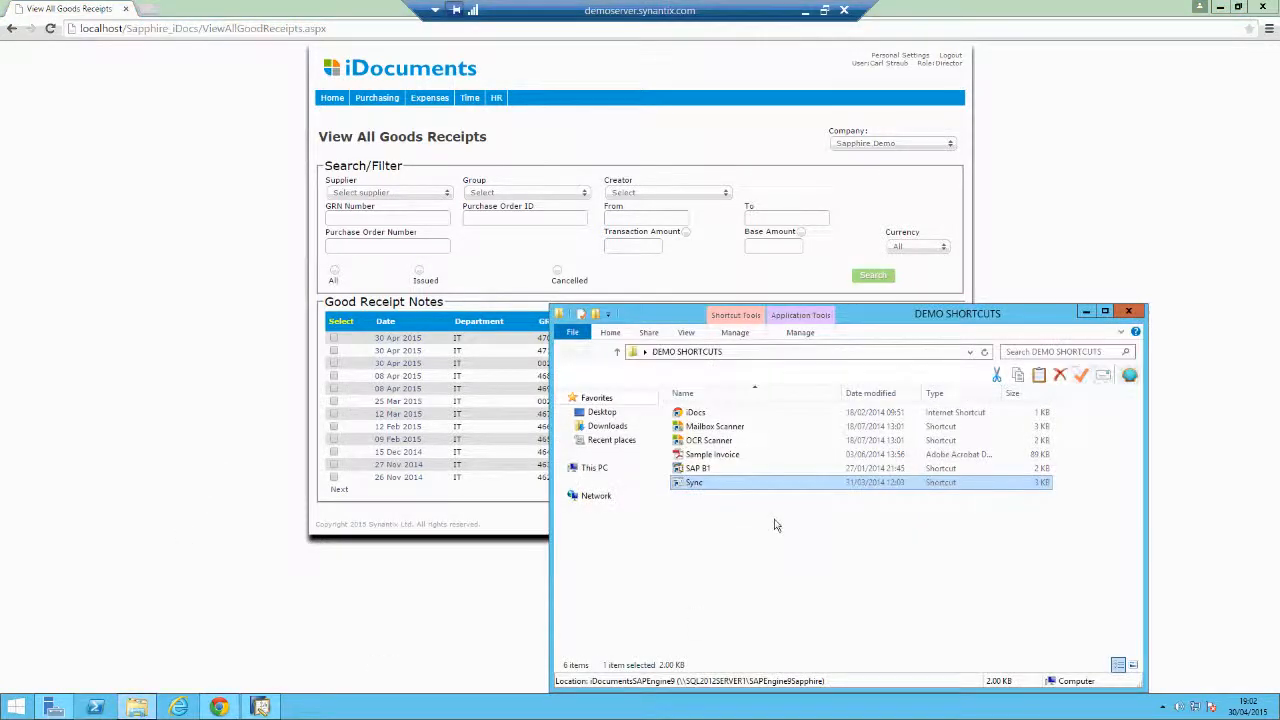
double_click(762, 486)
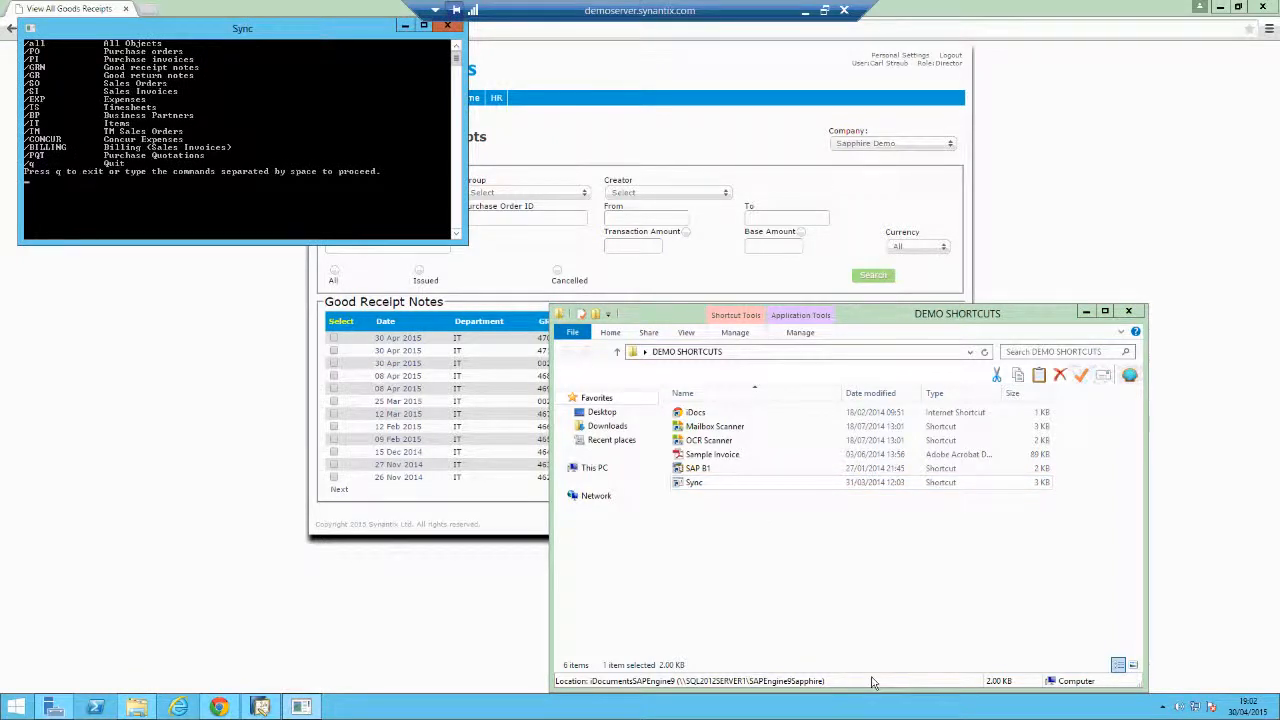
type("/GRN")
key("Return")
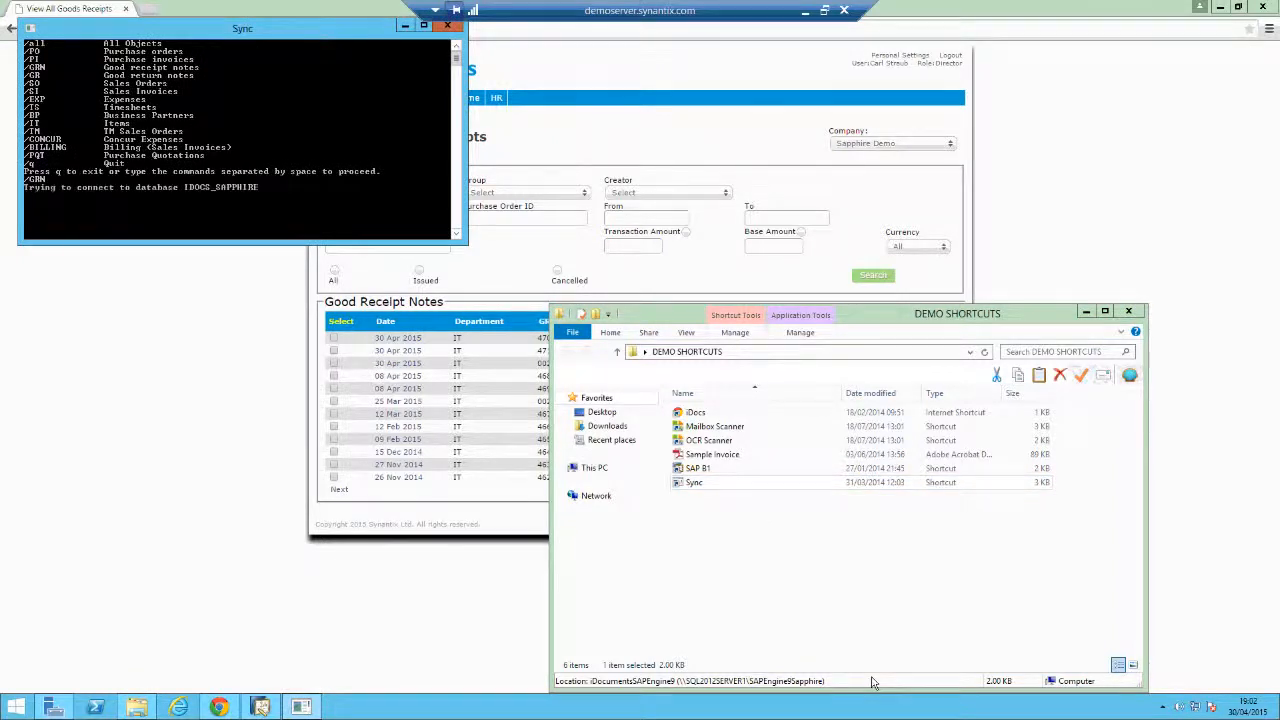
left_click(112, 347)
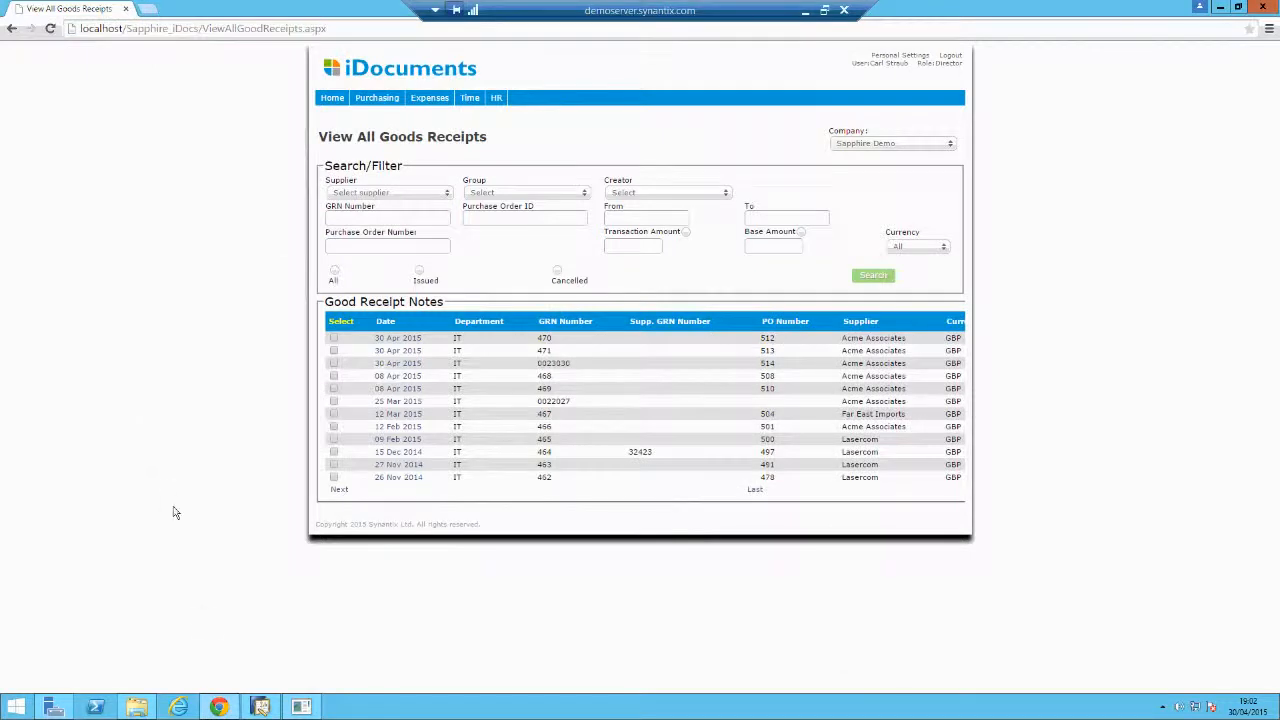
Open the latest Goods Receipt PO 472 and view its base purchase order 514.
mouse_move(258, 708)
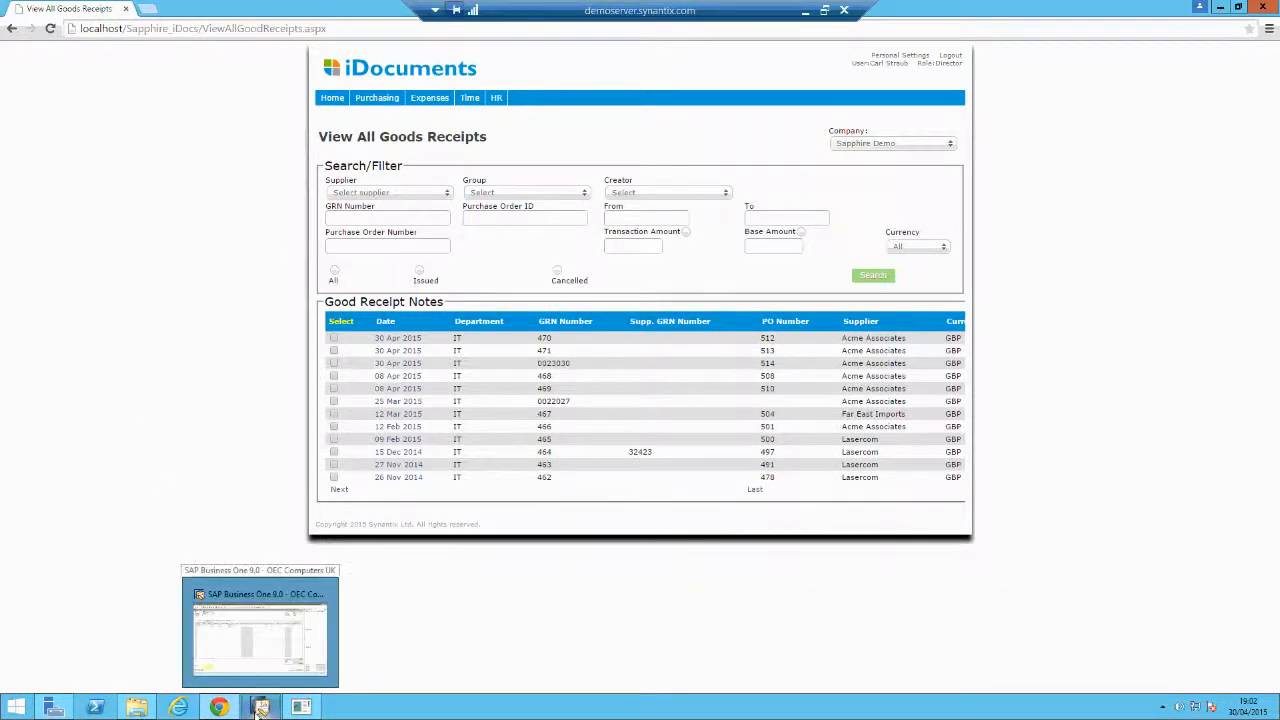
left_click(258, 708)
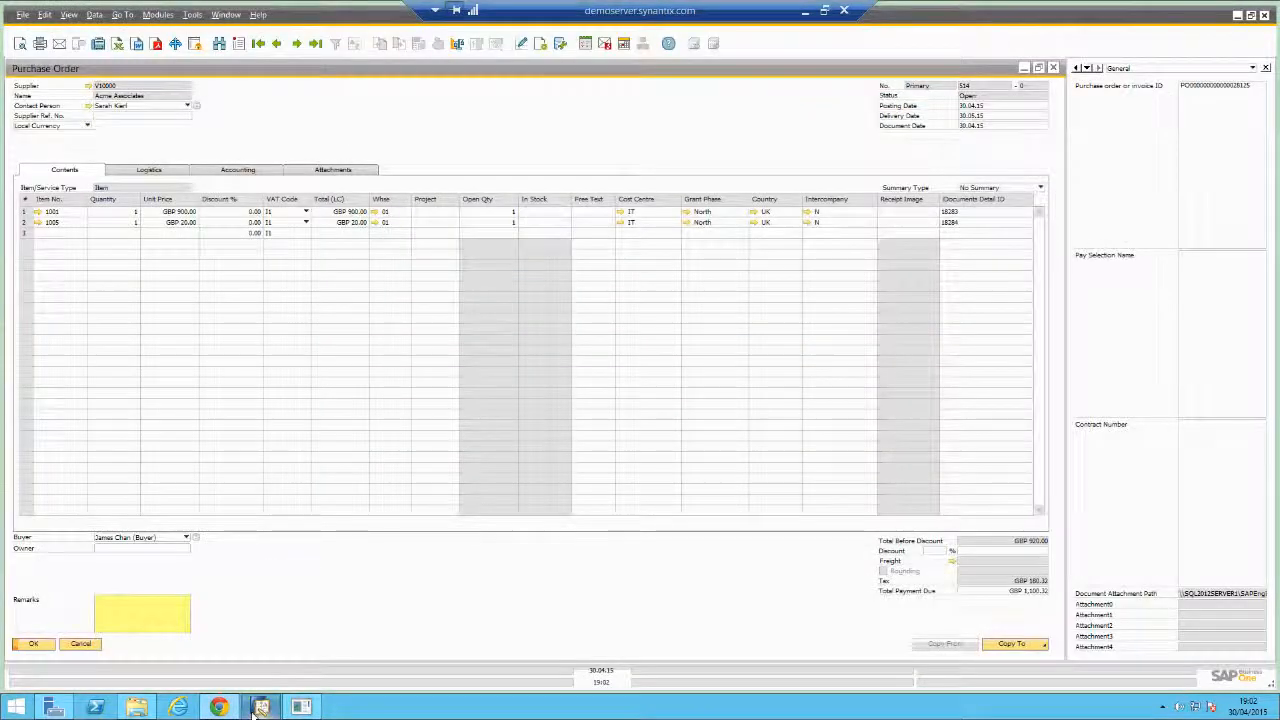
left_click(82, 645)
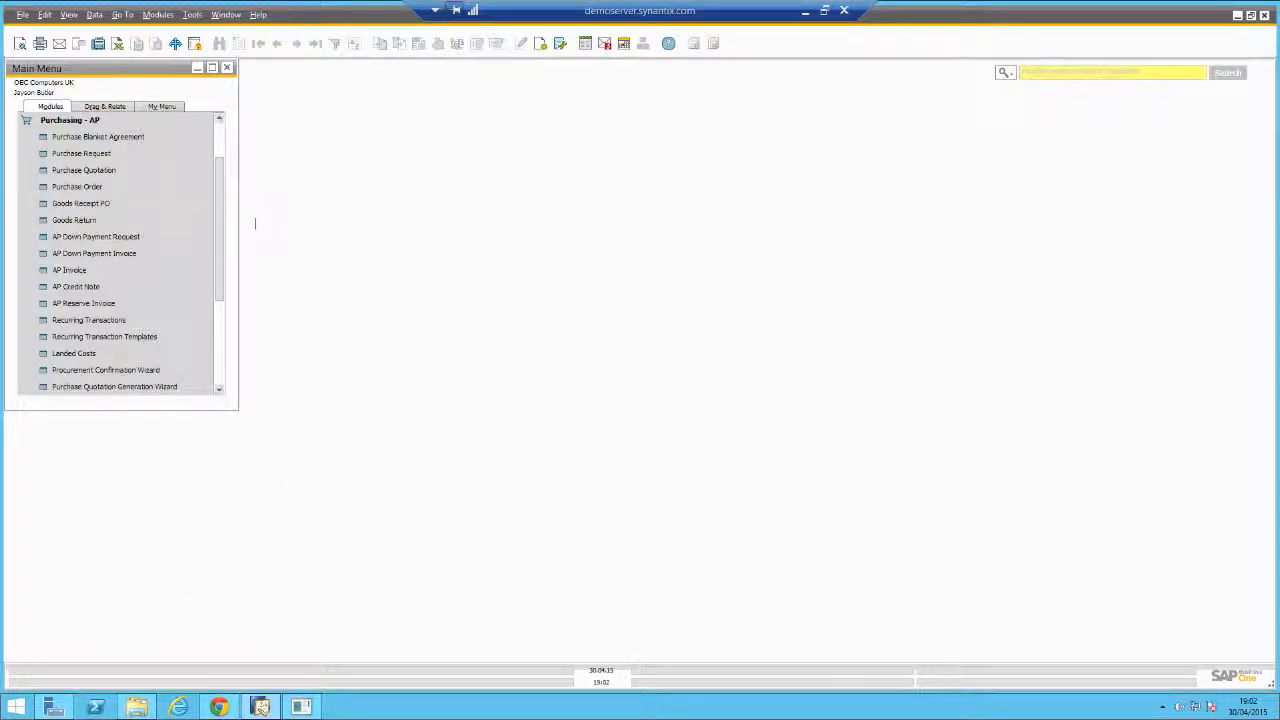
left_click(166, 204)
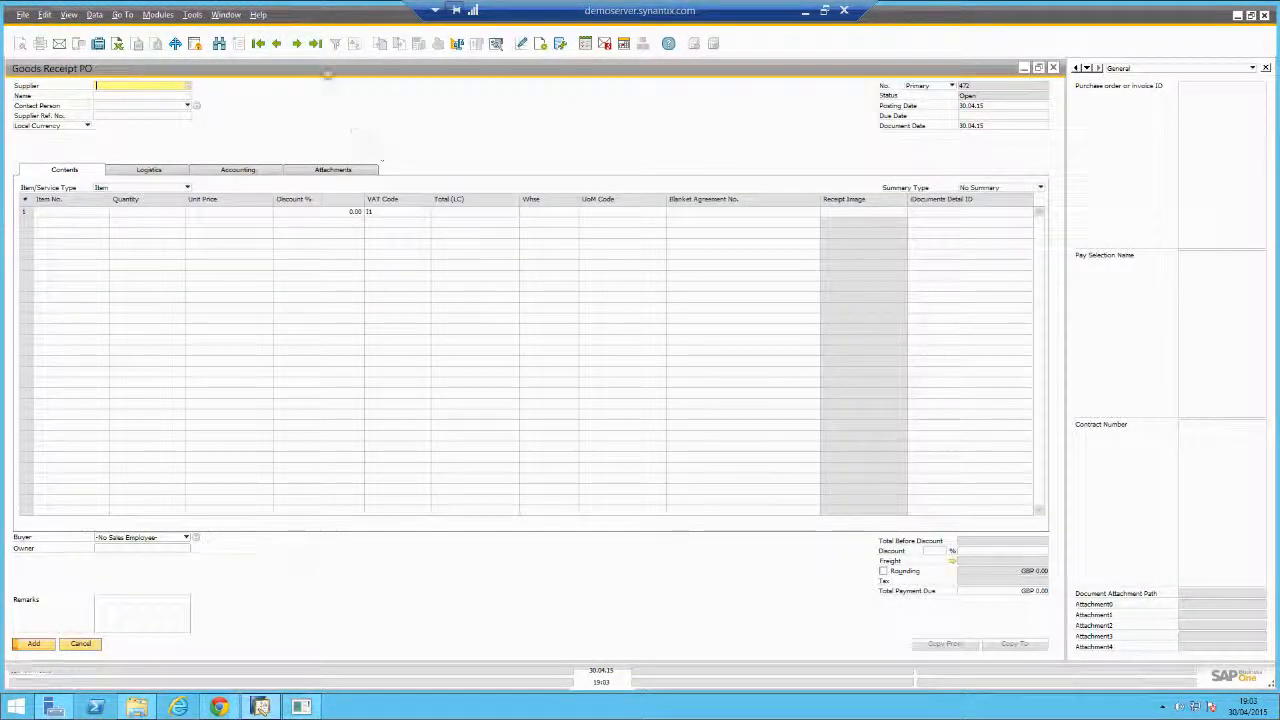
left_click(316, 44)
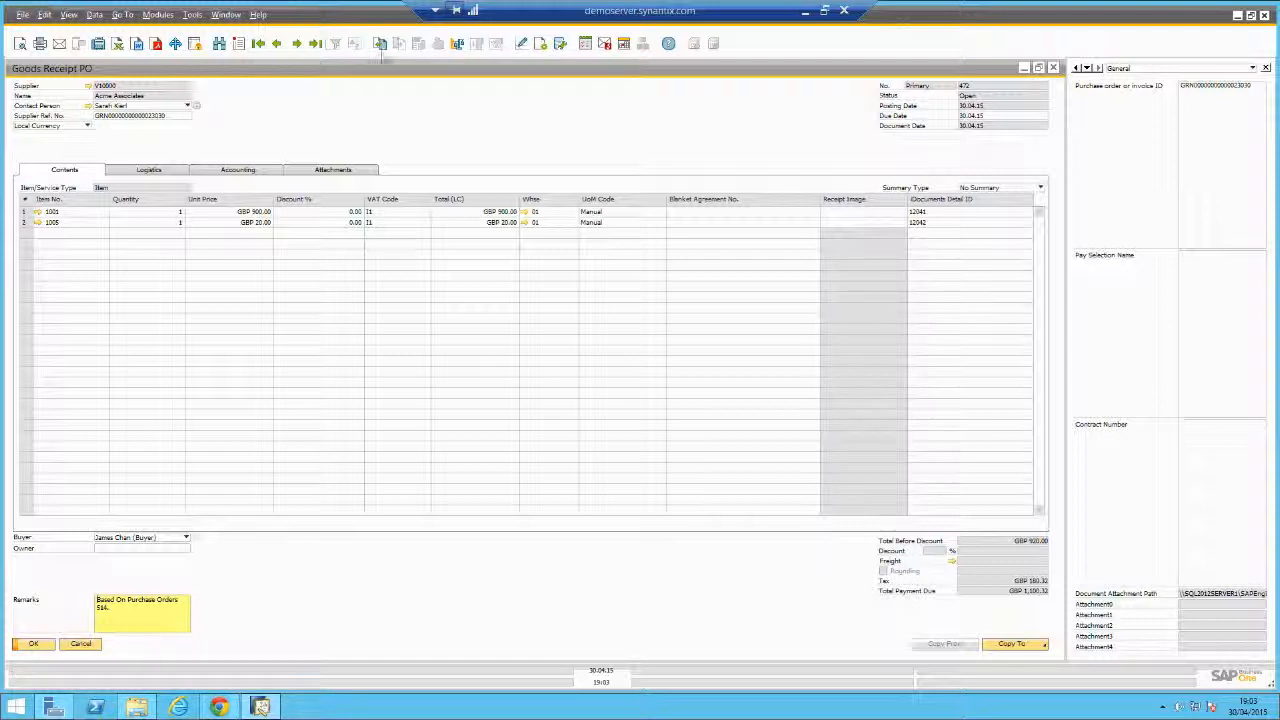
left_click(381, 46)
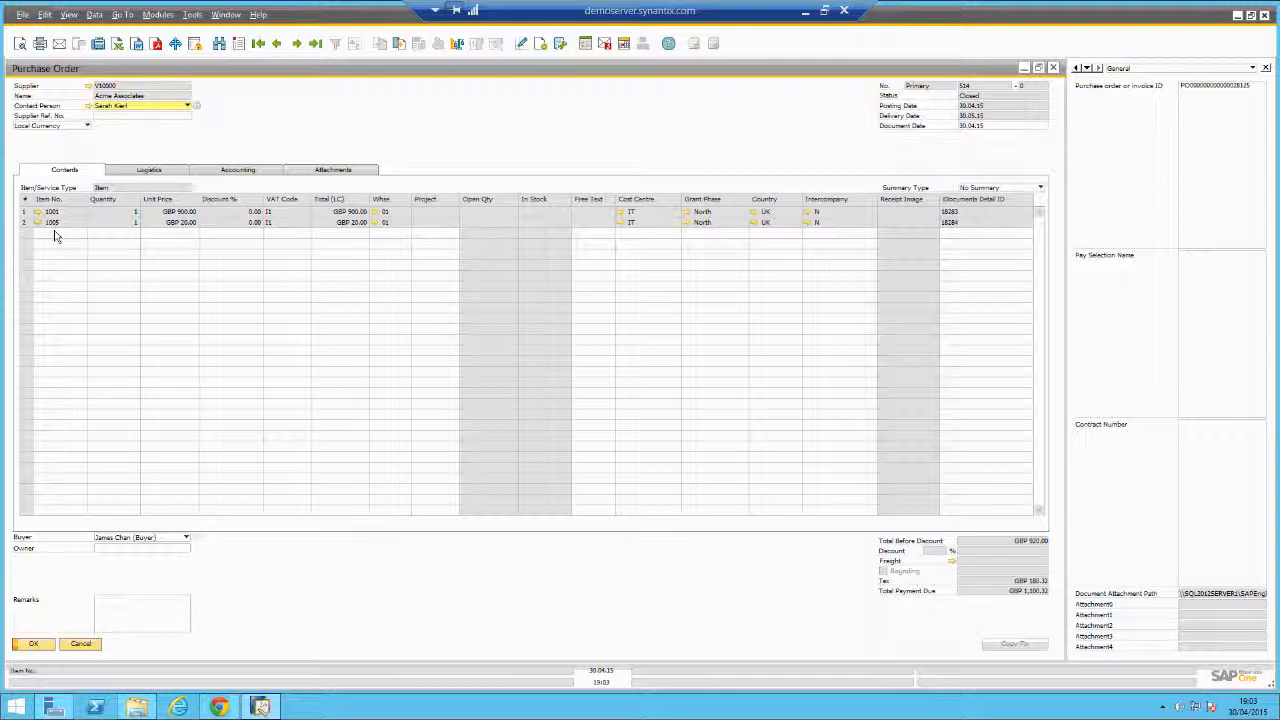
left_click(70, 648)
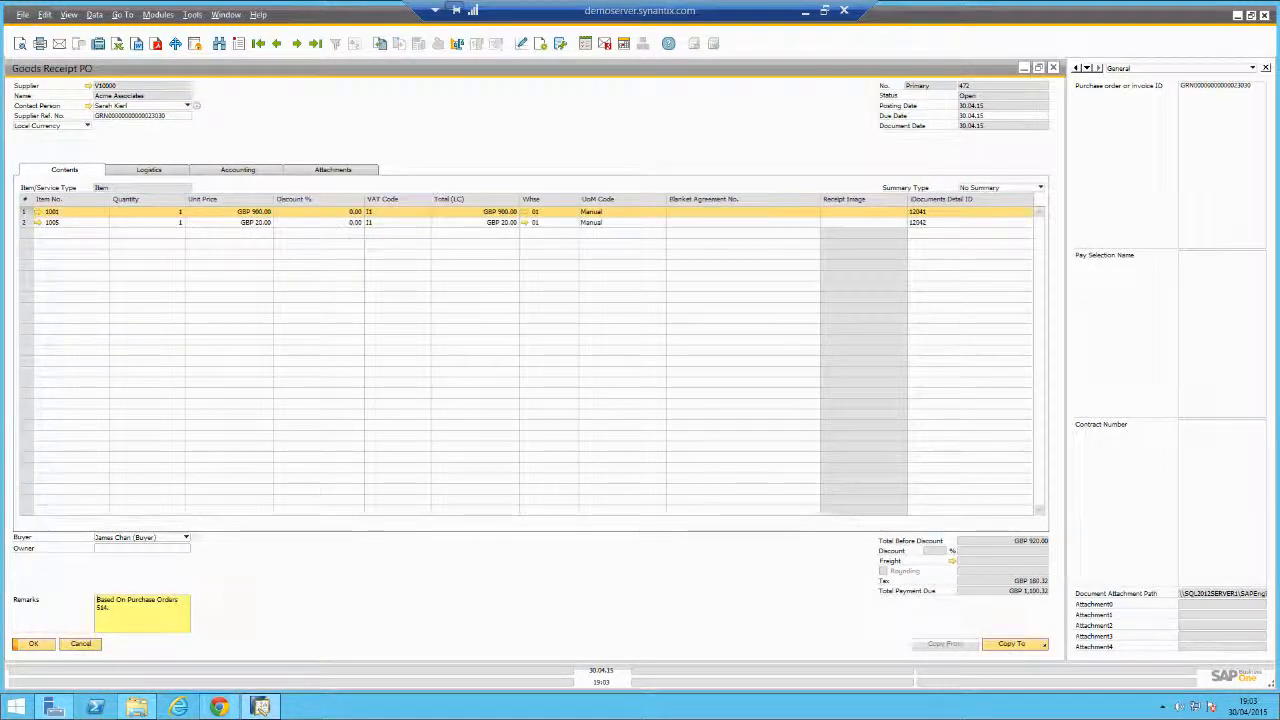
View the receipt's relationship map full size, then close it and the Goods Receipt PO form.
right_click(396, 130)
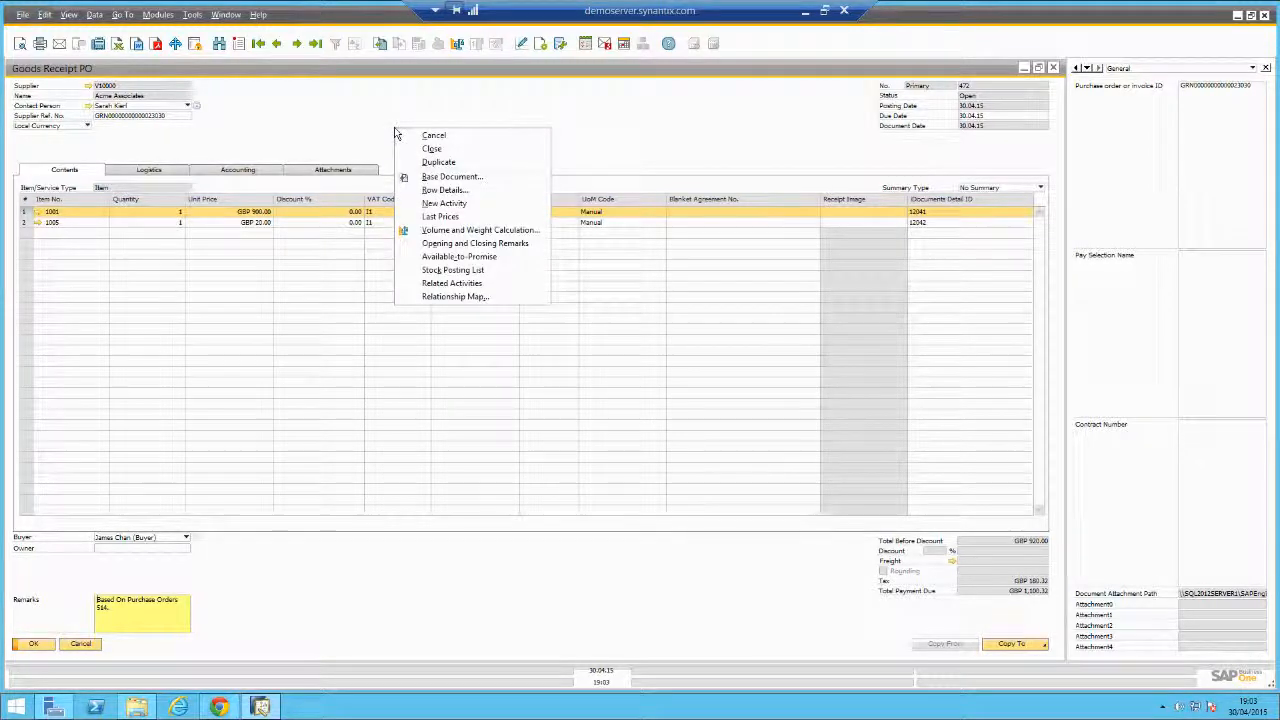
left_click(476, 300)
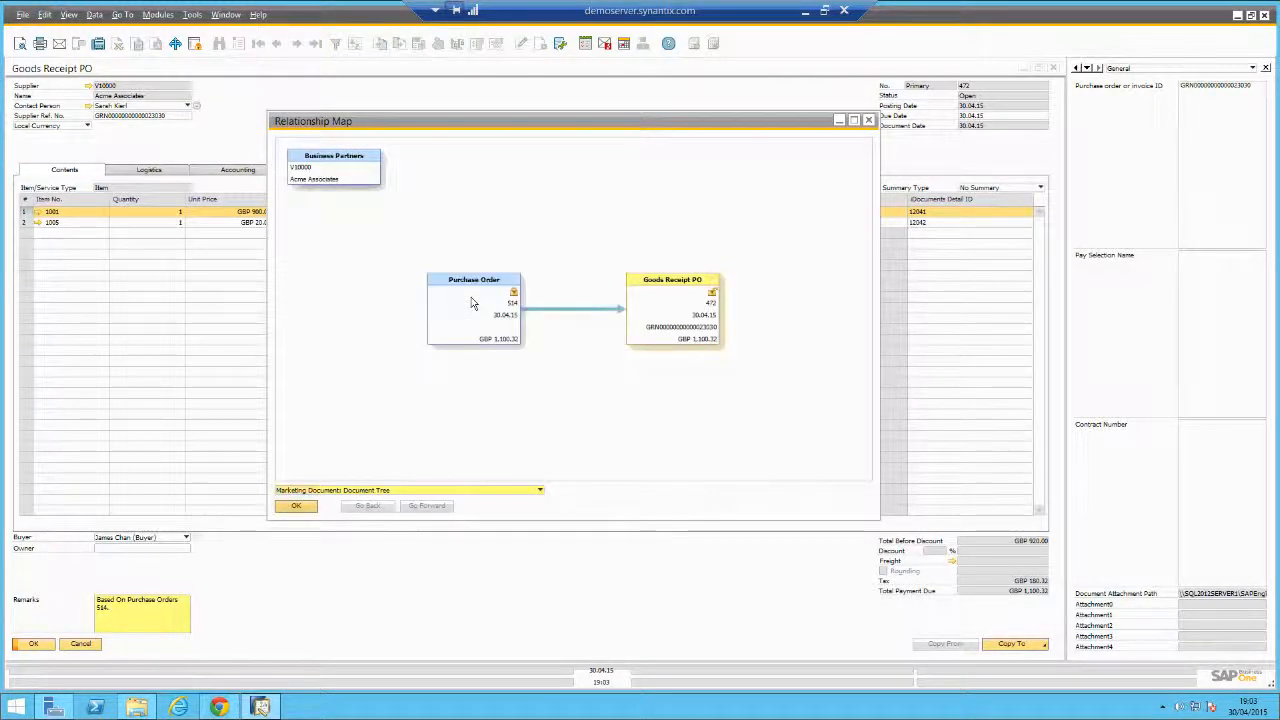
double_click(497, 120)
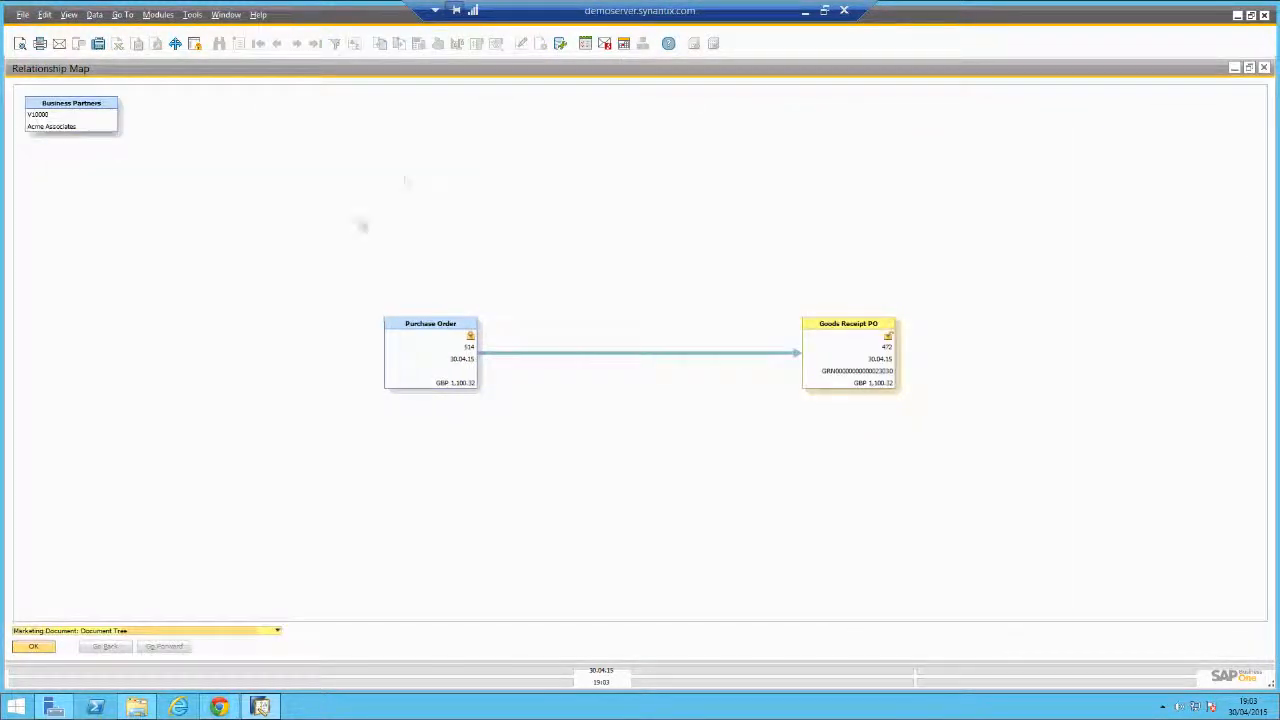
left_click(33, 646)
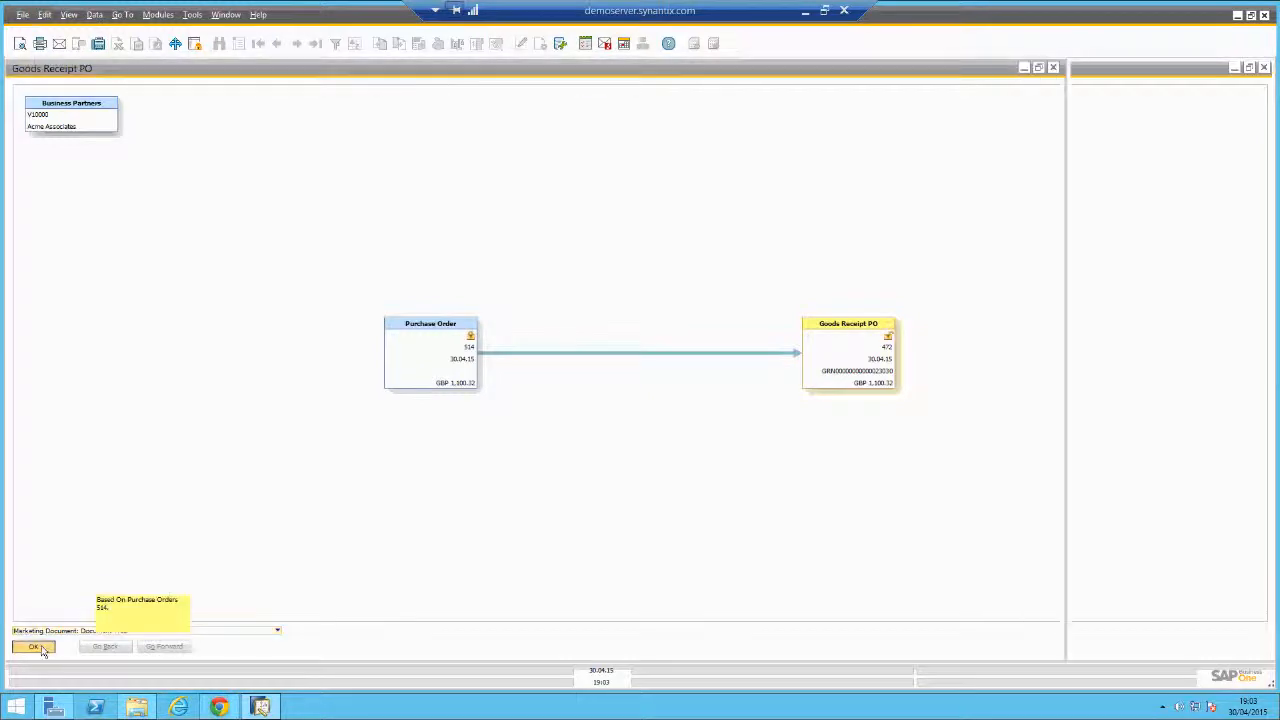
left_click(82, 646)
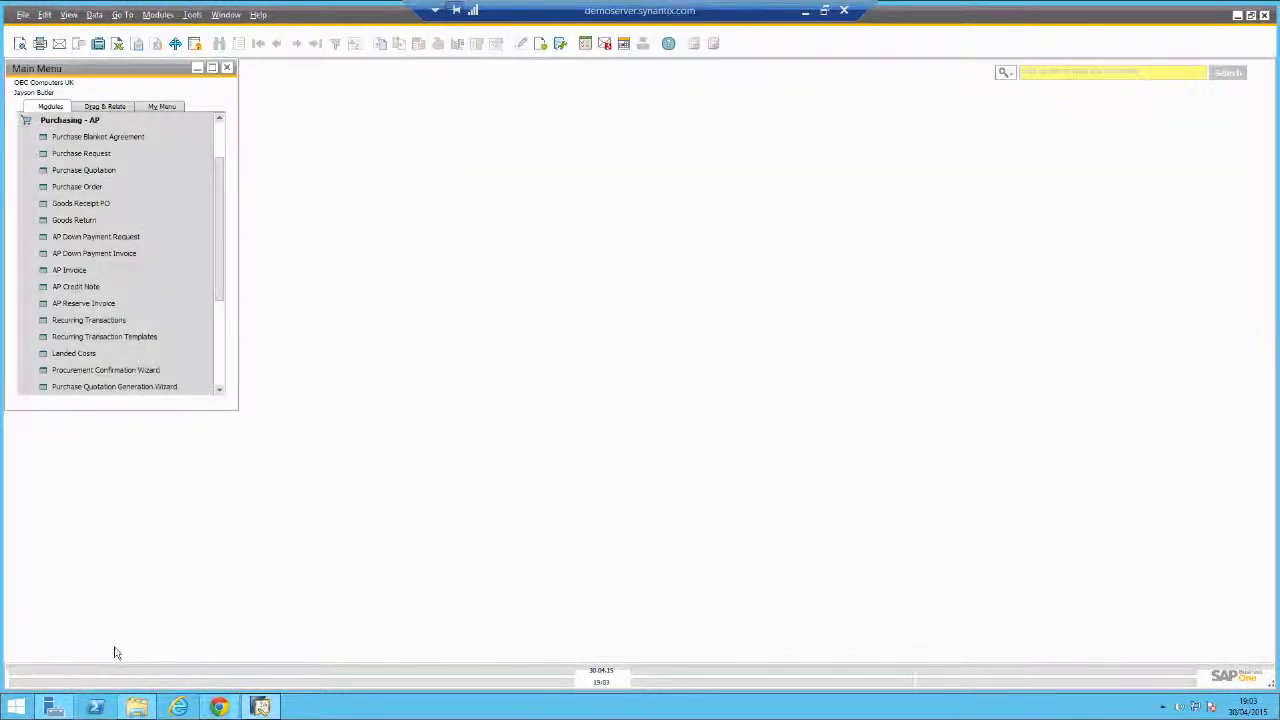
Back in iDocuments, open Rapid Invoice Entry from the Purchasing menu.
left_click(218, 707)
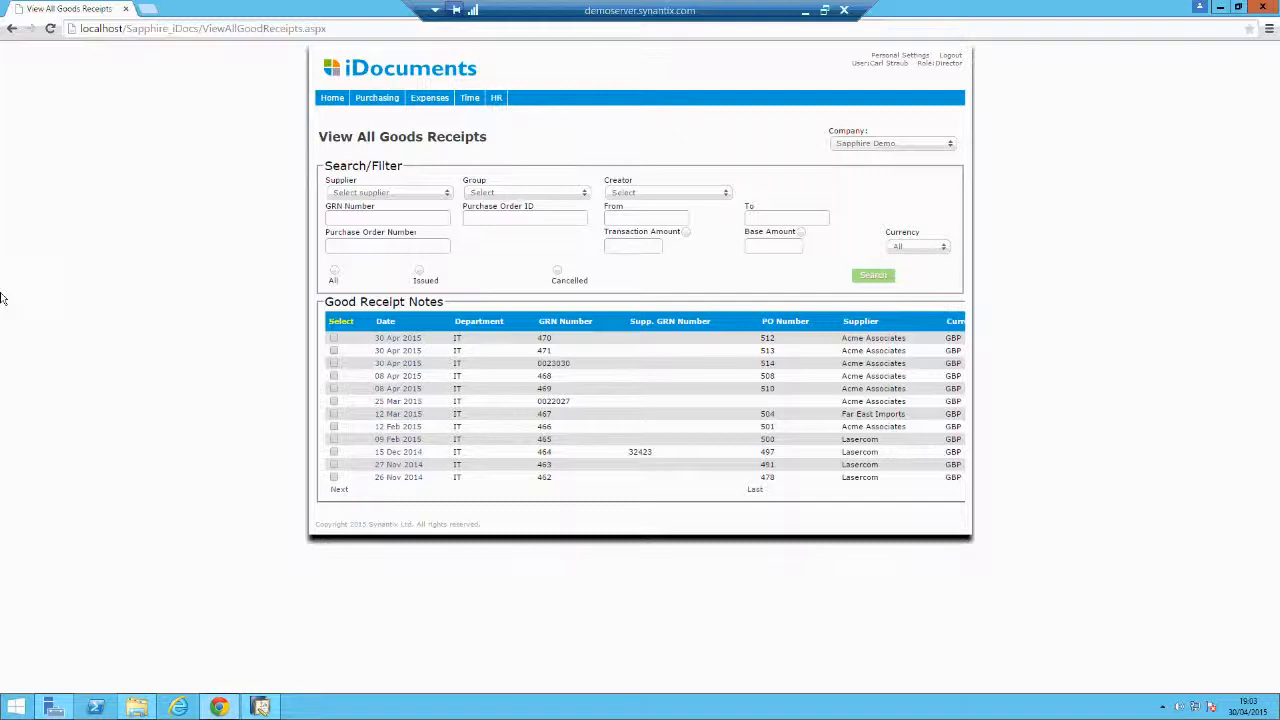
mouse_move(379, 102)
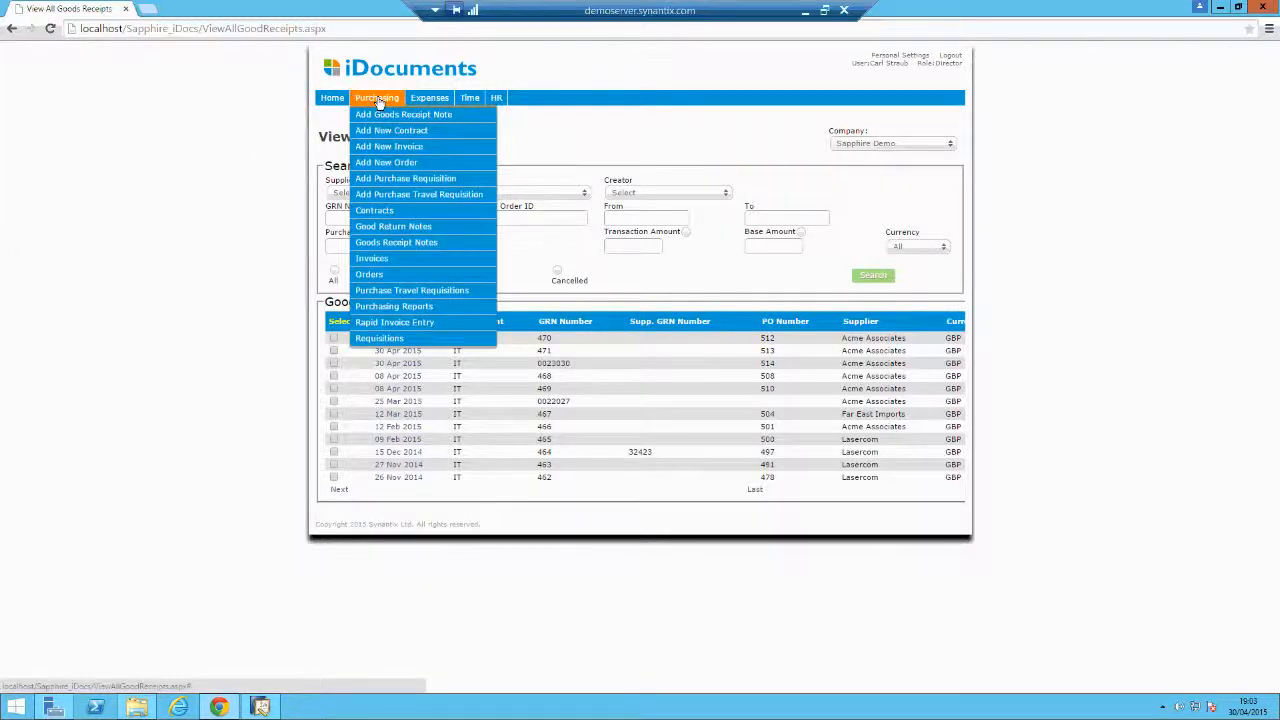
left_click(373, 150)
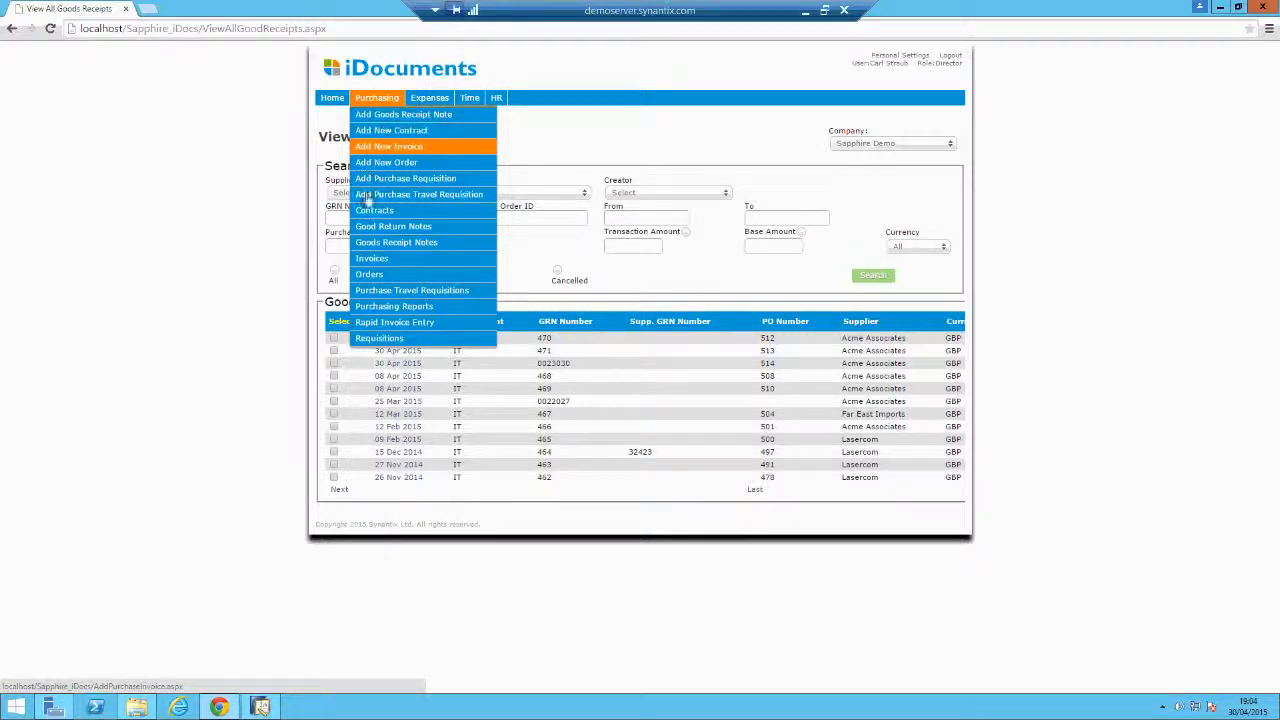
left_click(401, 326)
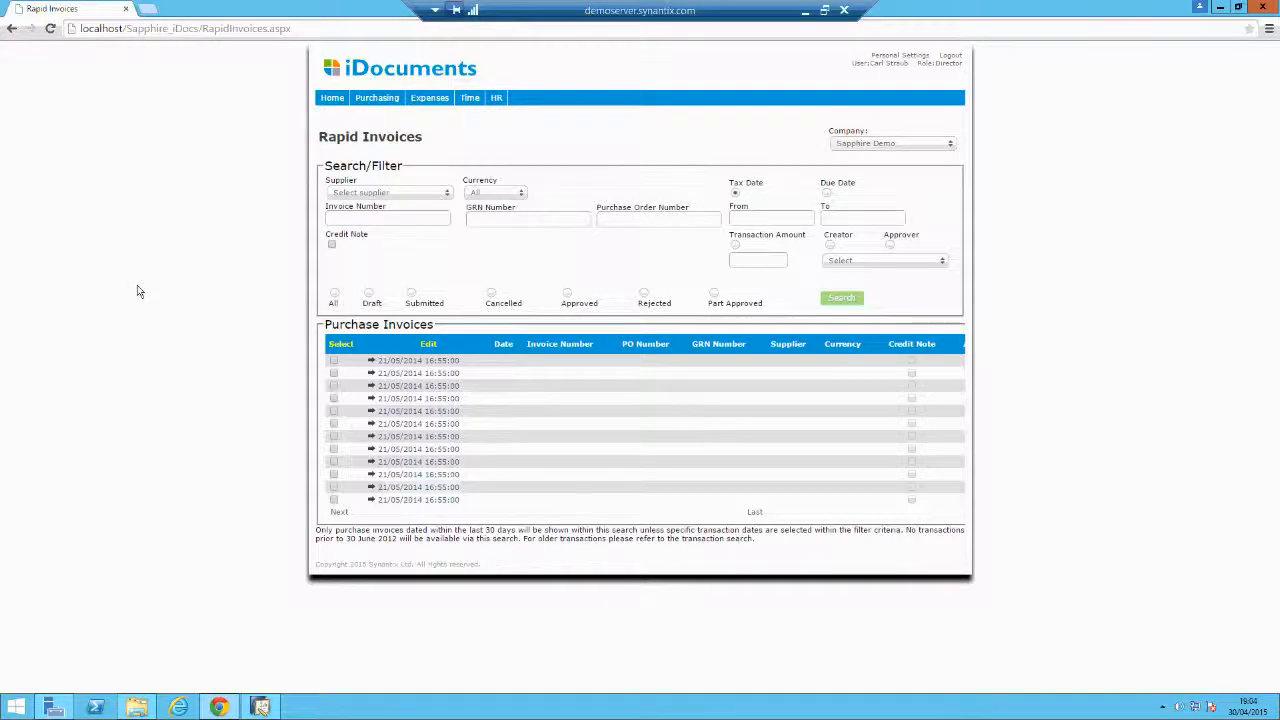
Open the first scanned invoice, Normark Landscapes' $400.00 Garden Maintenance bill, in Rapid Entry.
left_click(408, 362)
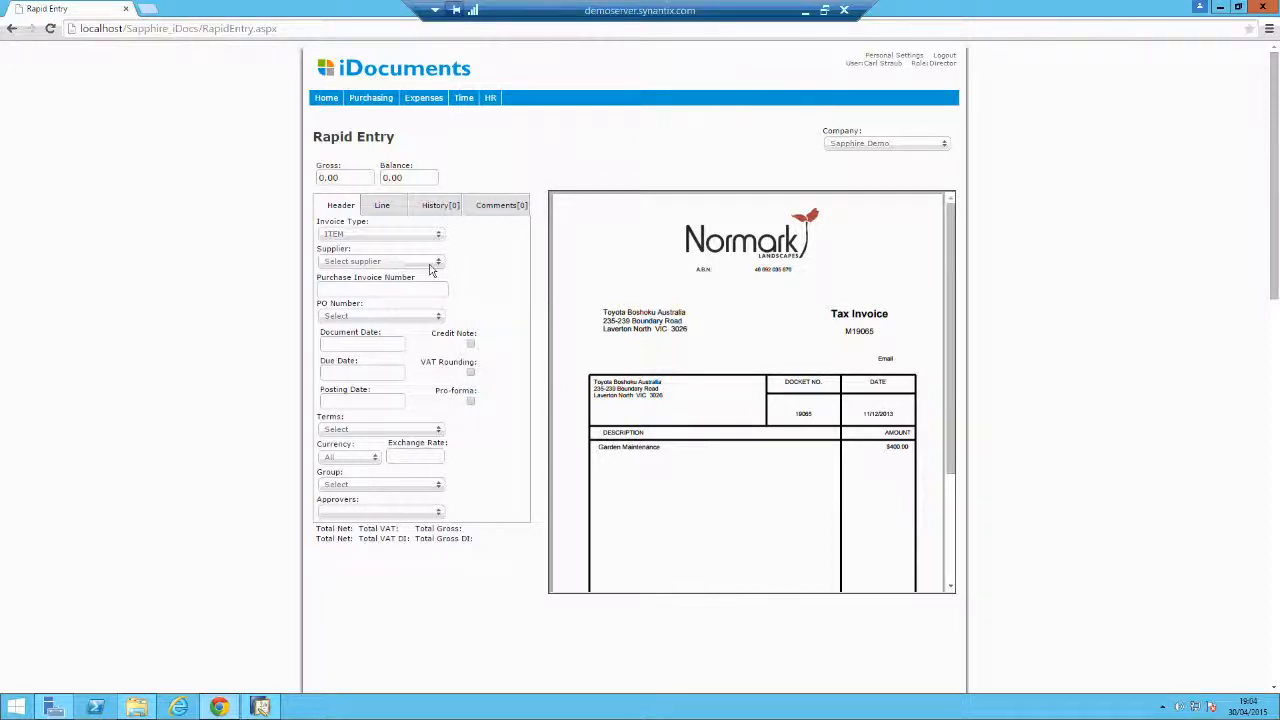
Set the invoice supplier to Acme Associates and link it to purchase order 514.
left_click(371, 263)
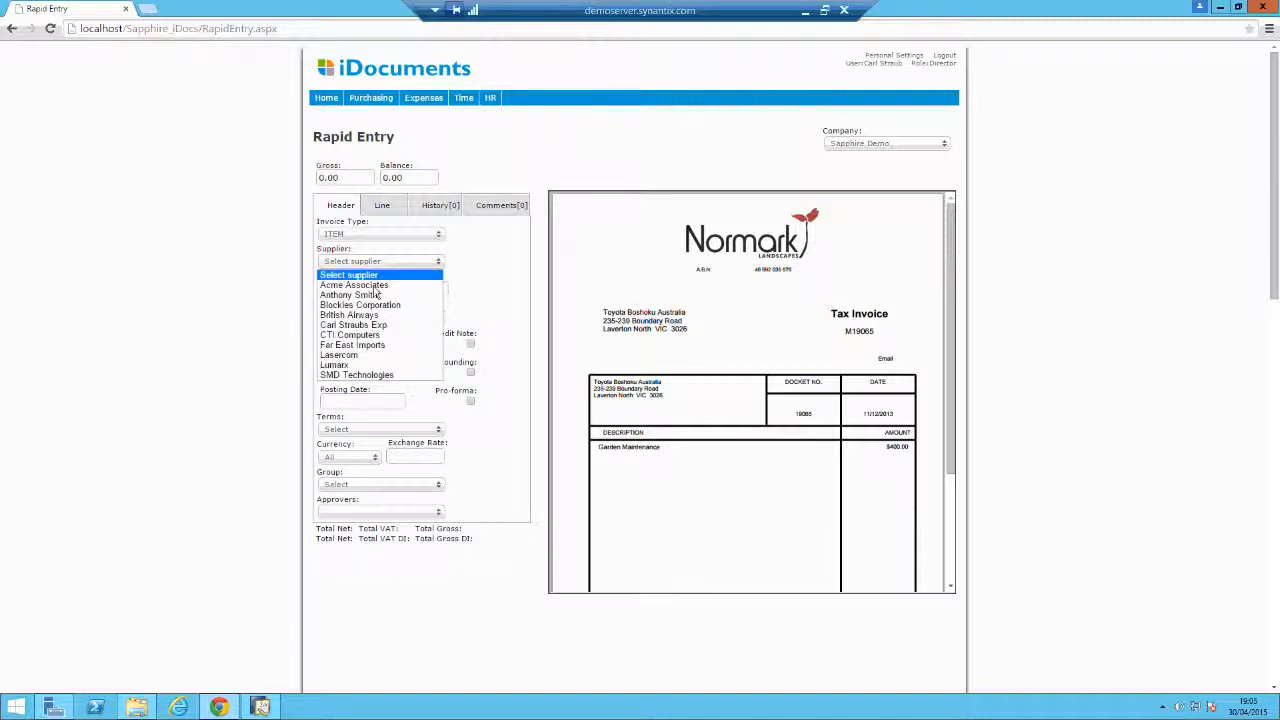
left_click(380, 286)
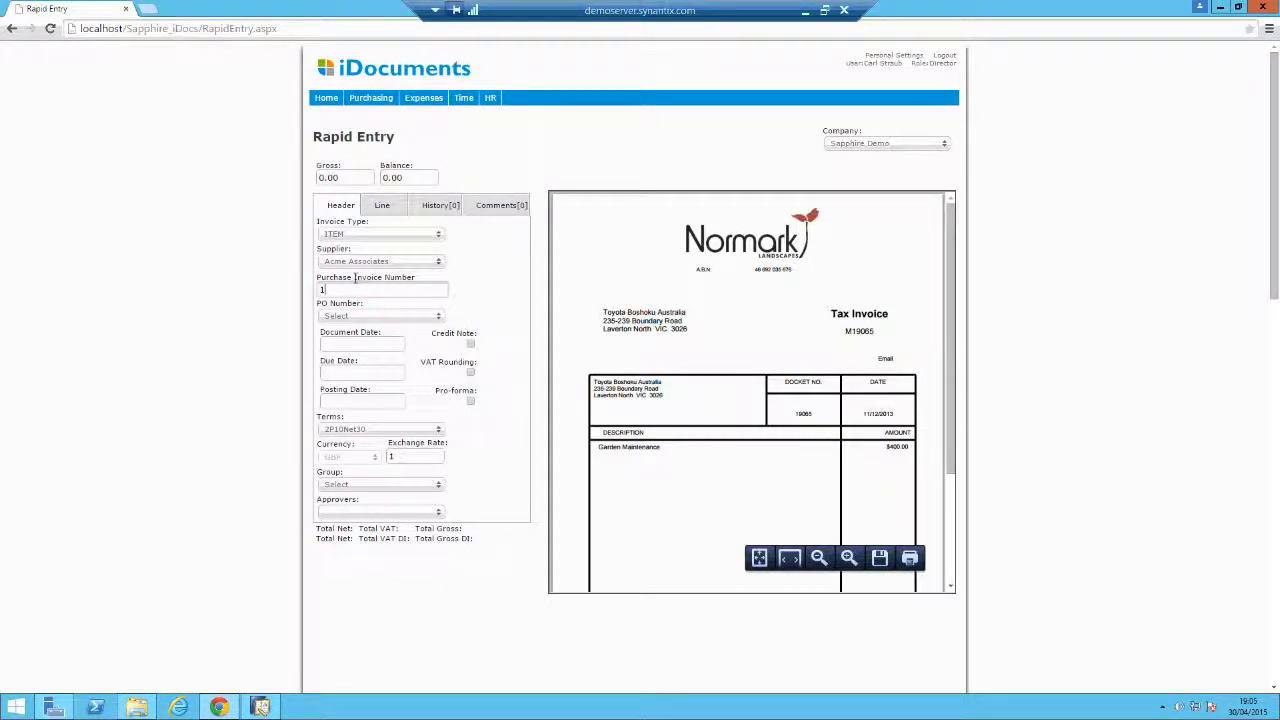
type("5")
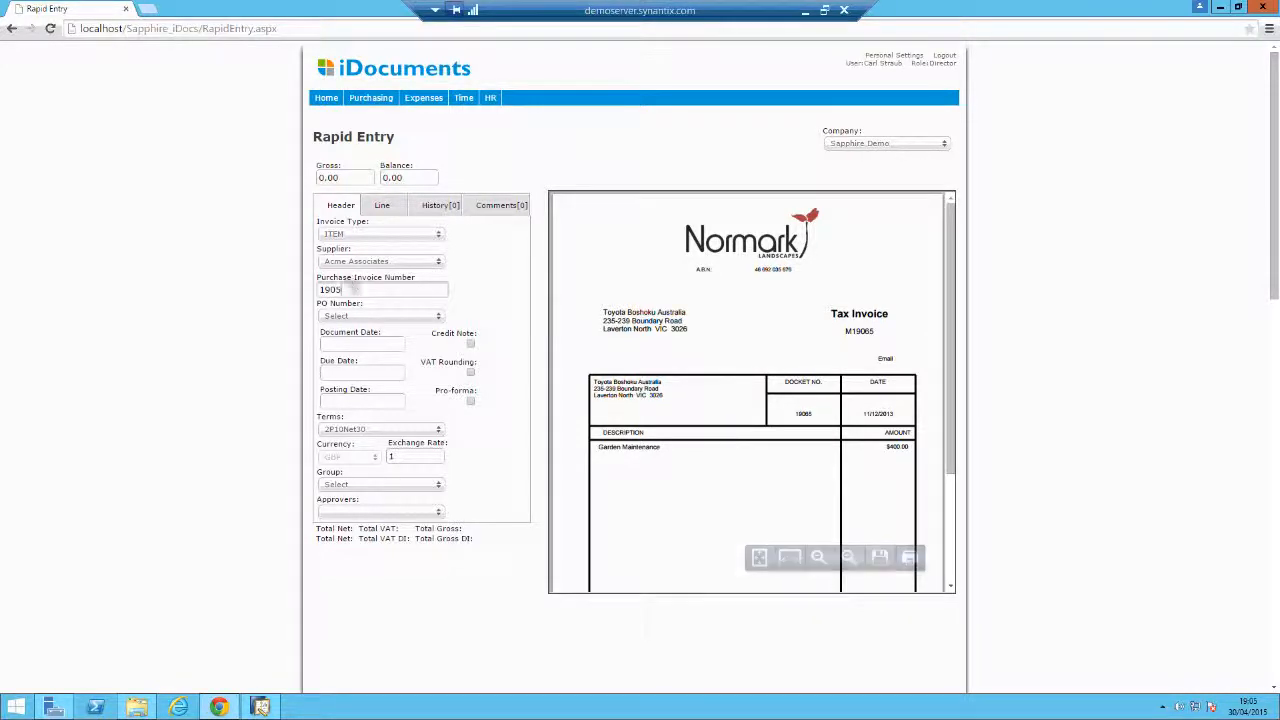
left_click(397, 316)
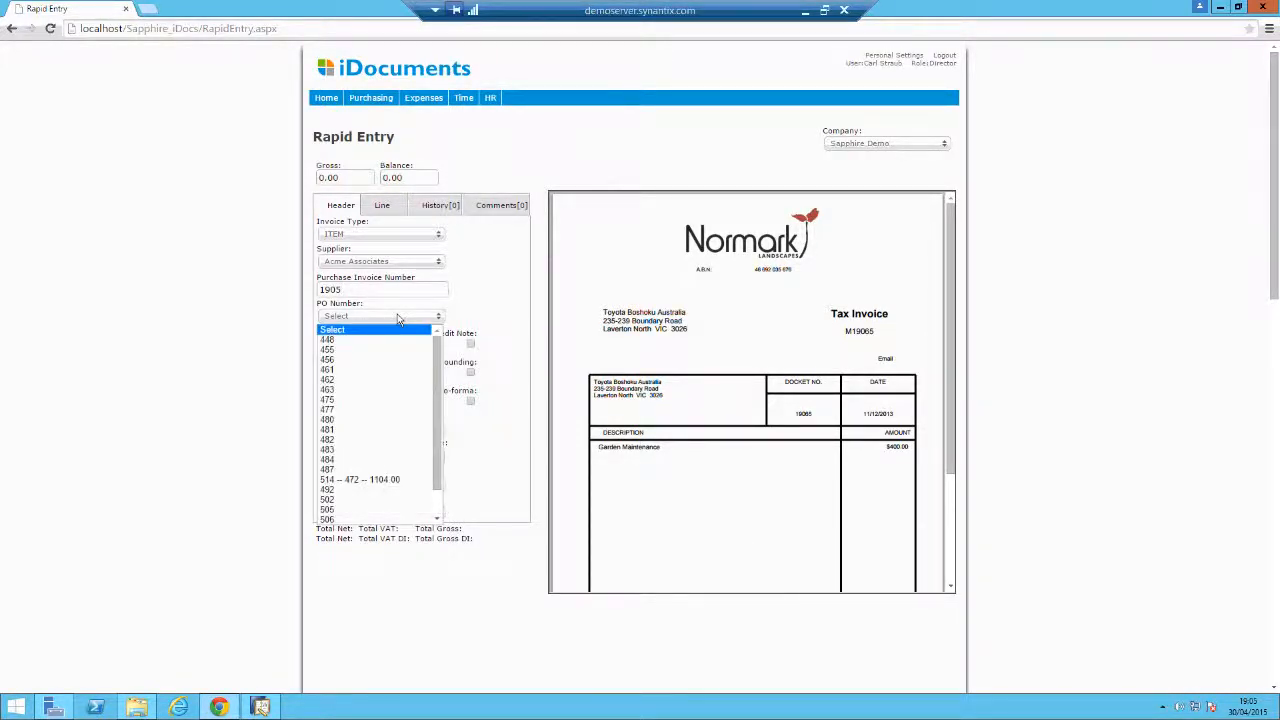
left_click(377, 482)
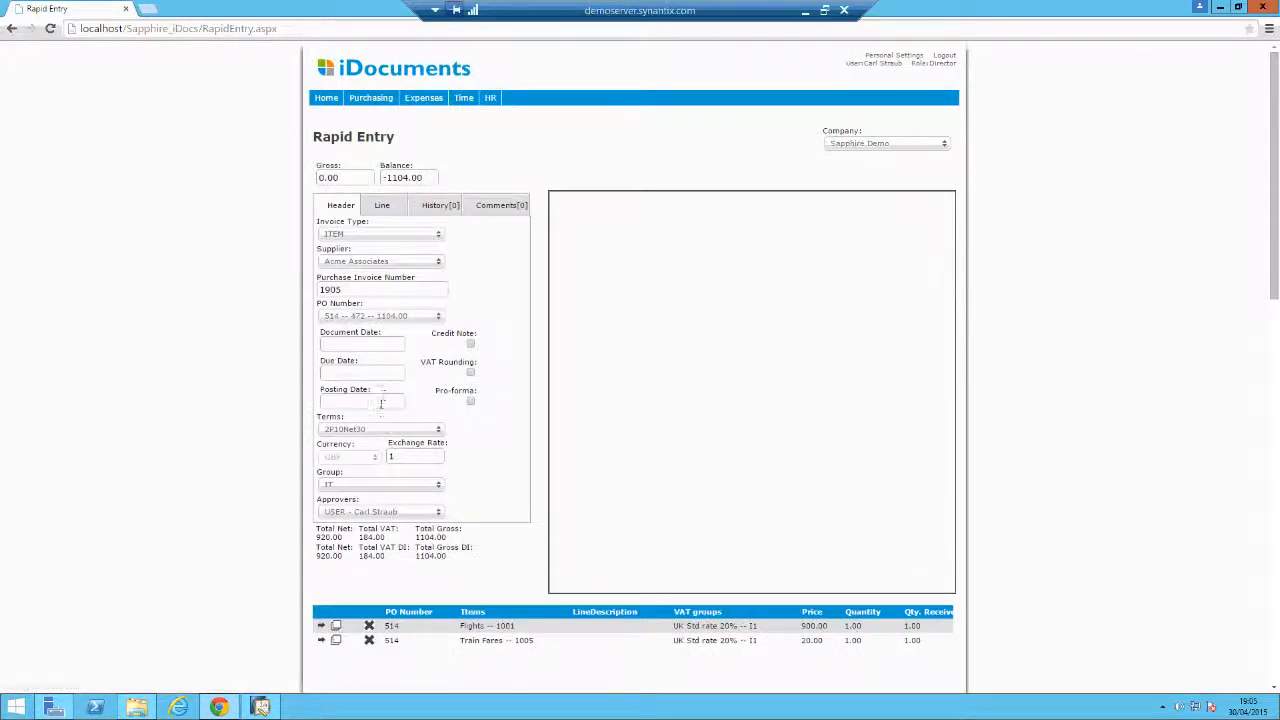
left_click(410, 318)
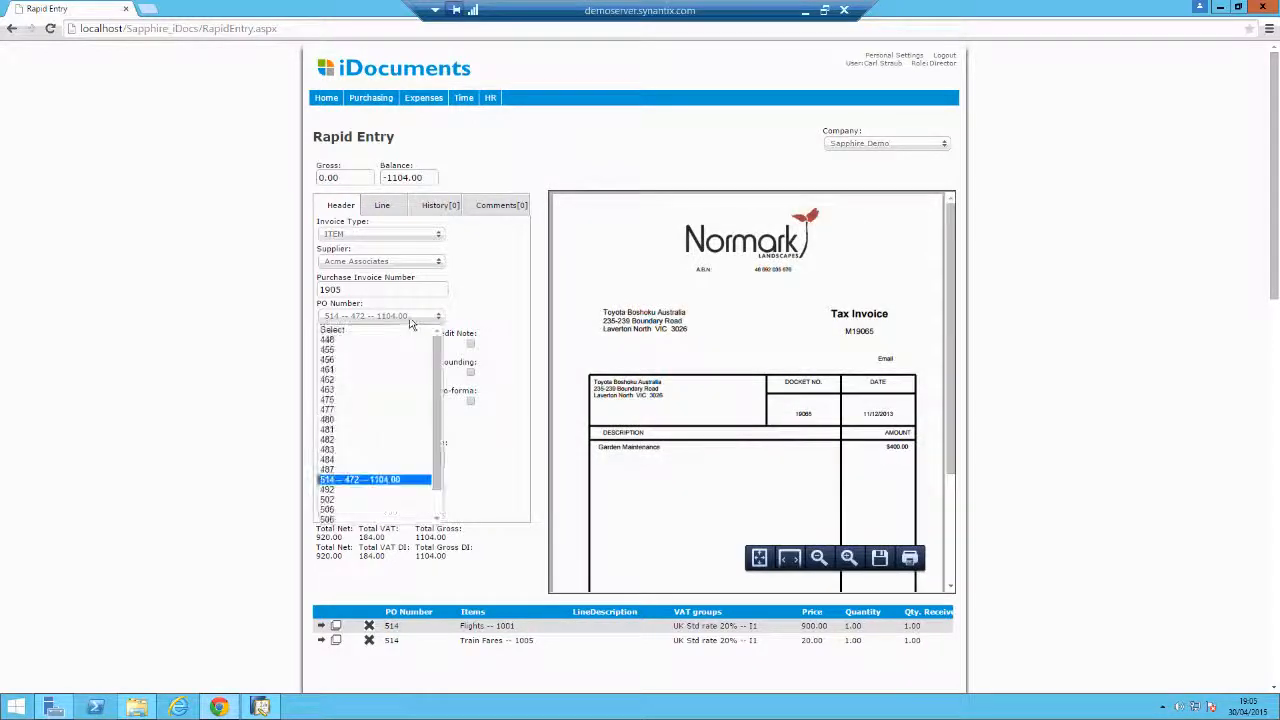
left_click(410, 320)
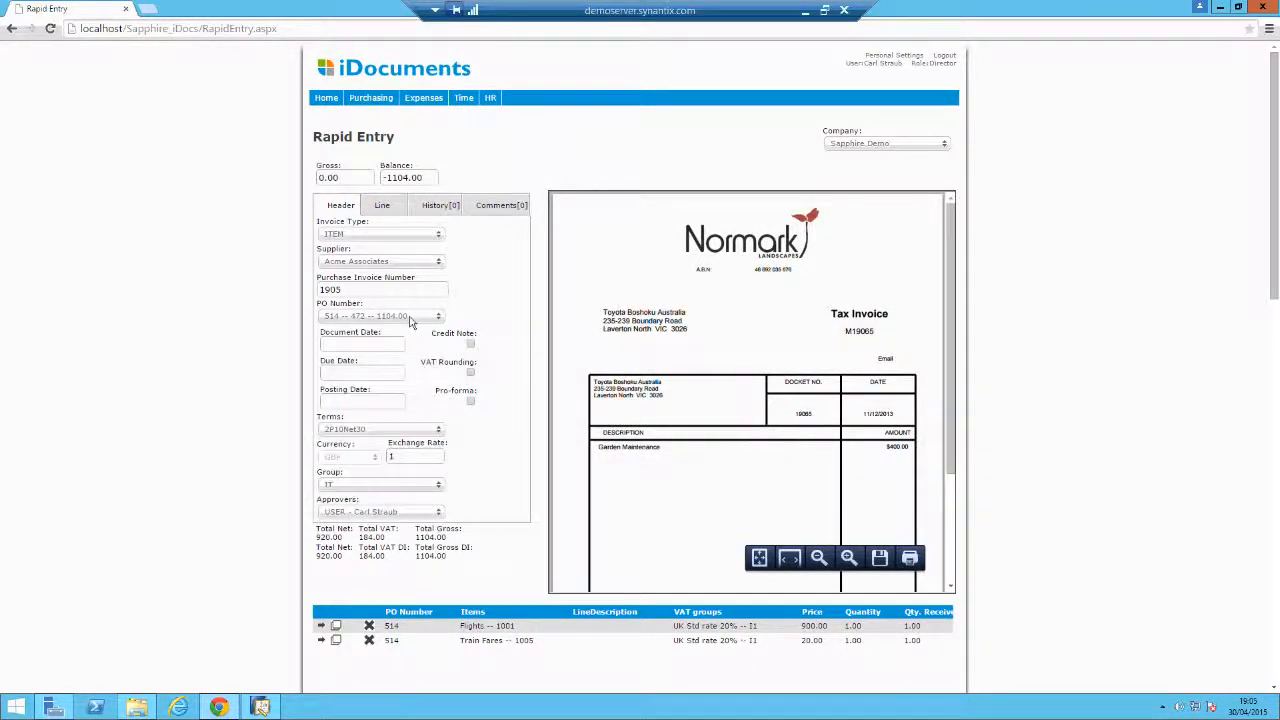
Set both the document date and posting date to 30/04/2015.
left_click(387, 344)
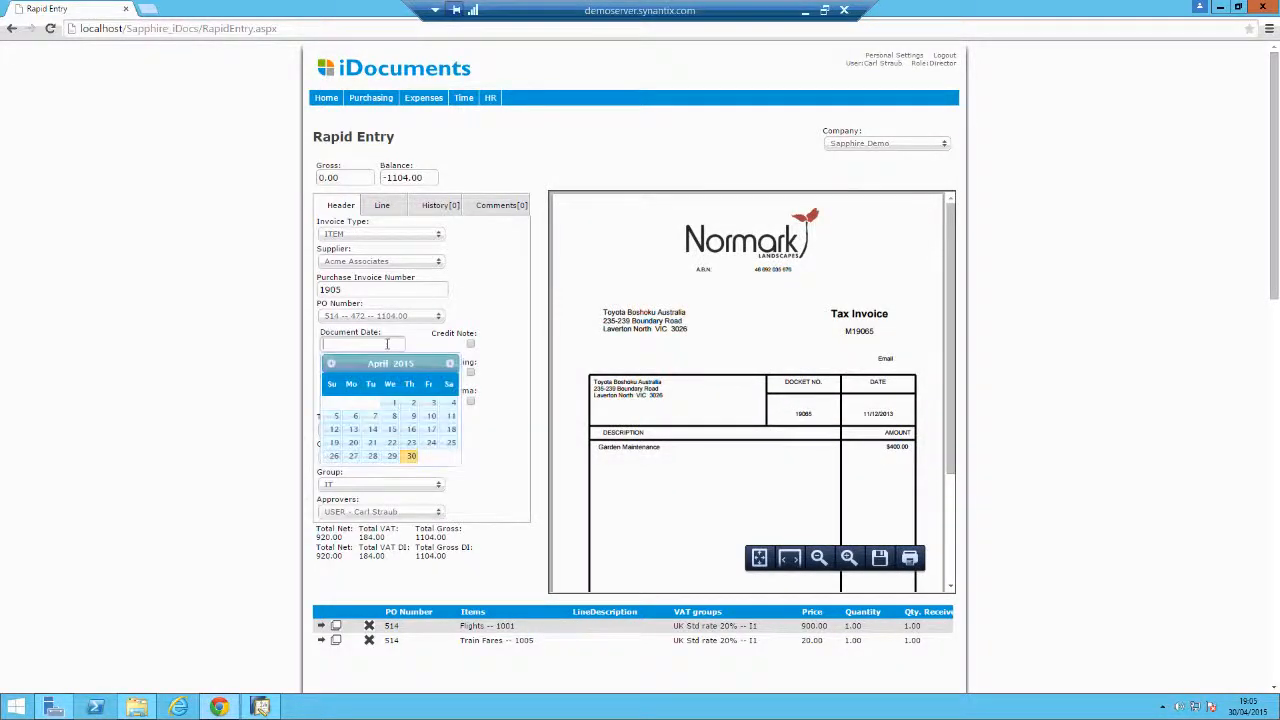
left_click(410, 456)
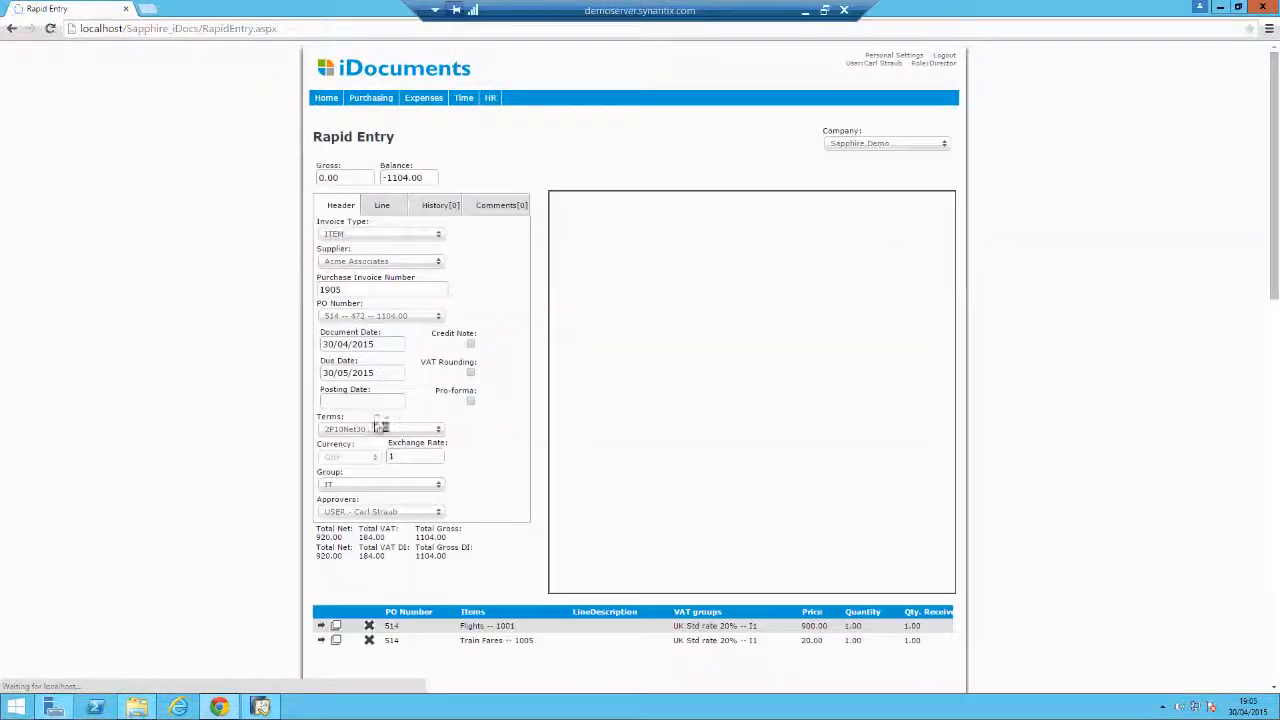
left_click(371, 403)
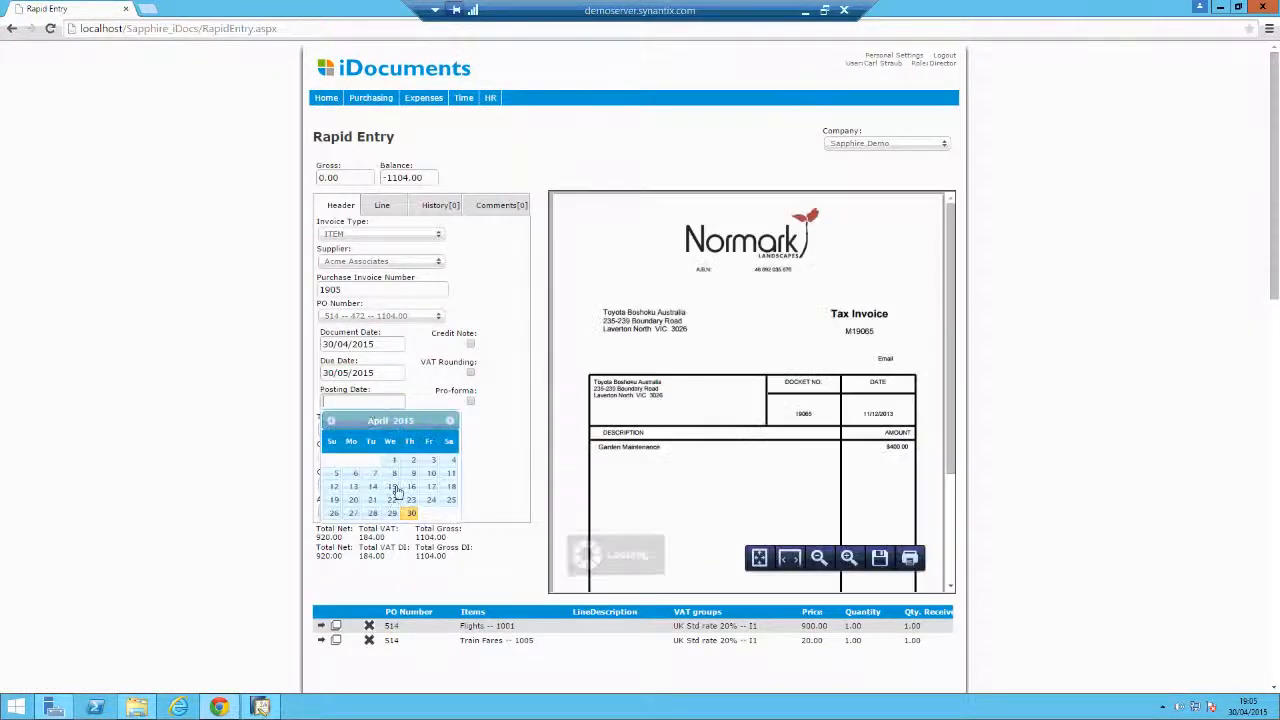
left_click(412, 519)
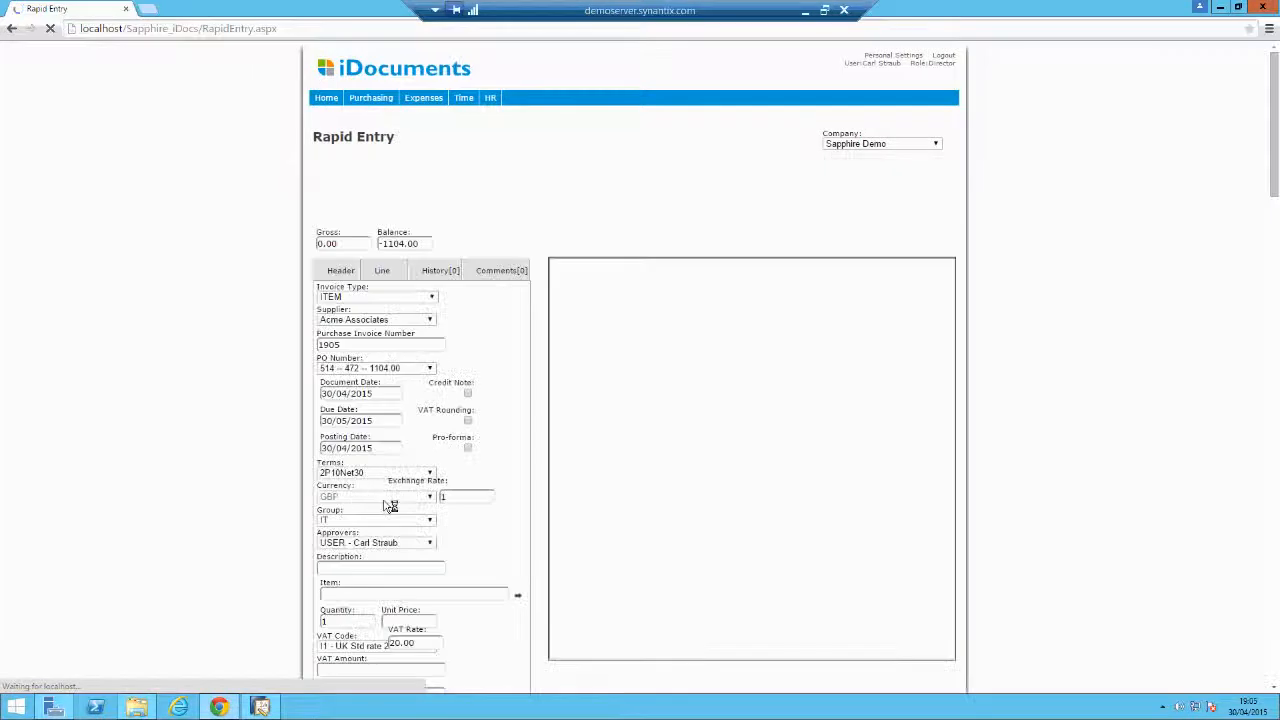
scroll(212, 510, "down", 1)
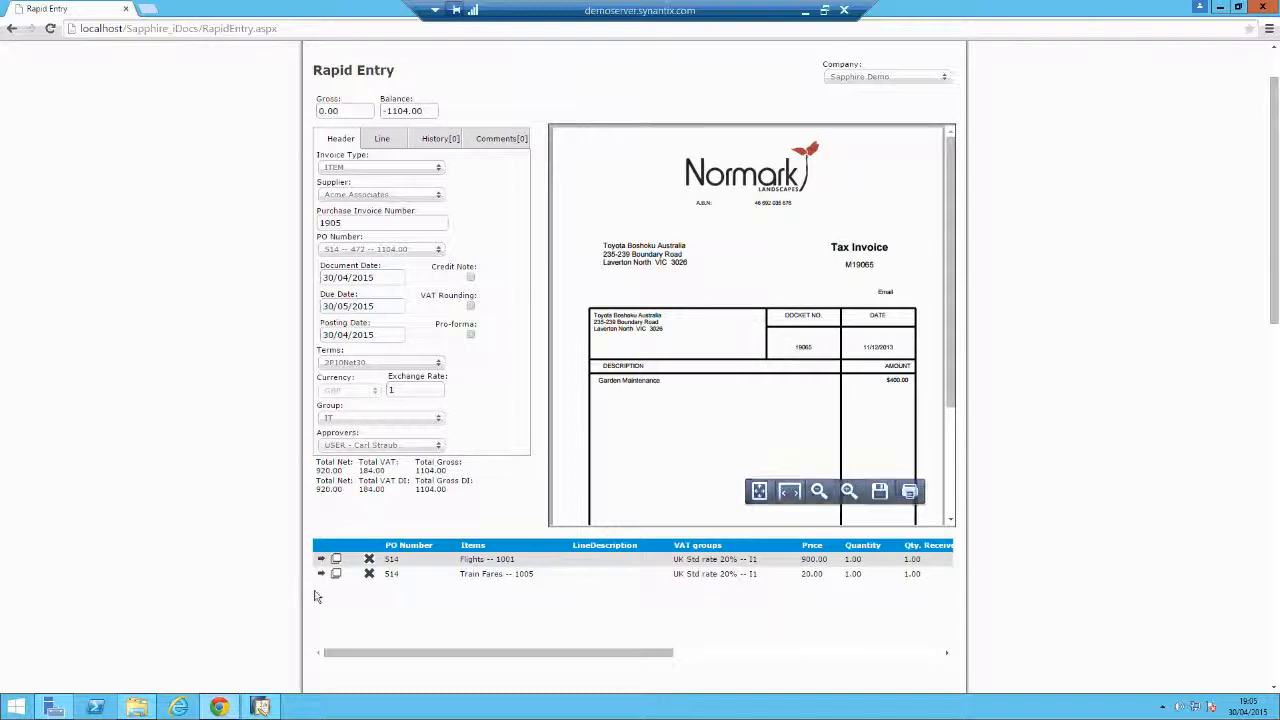
Open the Flights -- 1001 line, keep cost centre IT, and check its 900.00 unit price.
left_click(321, 561)
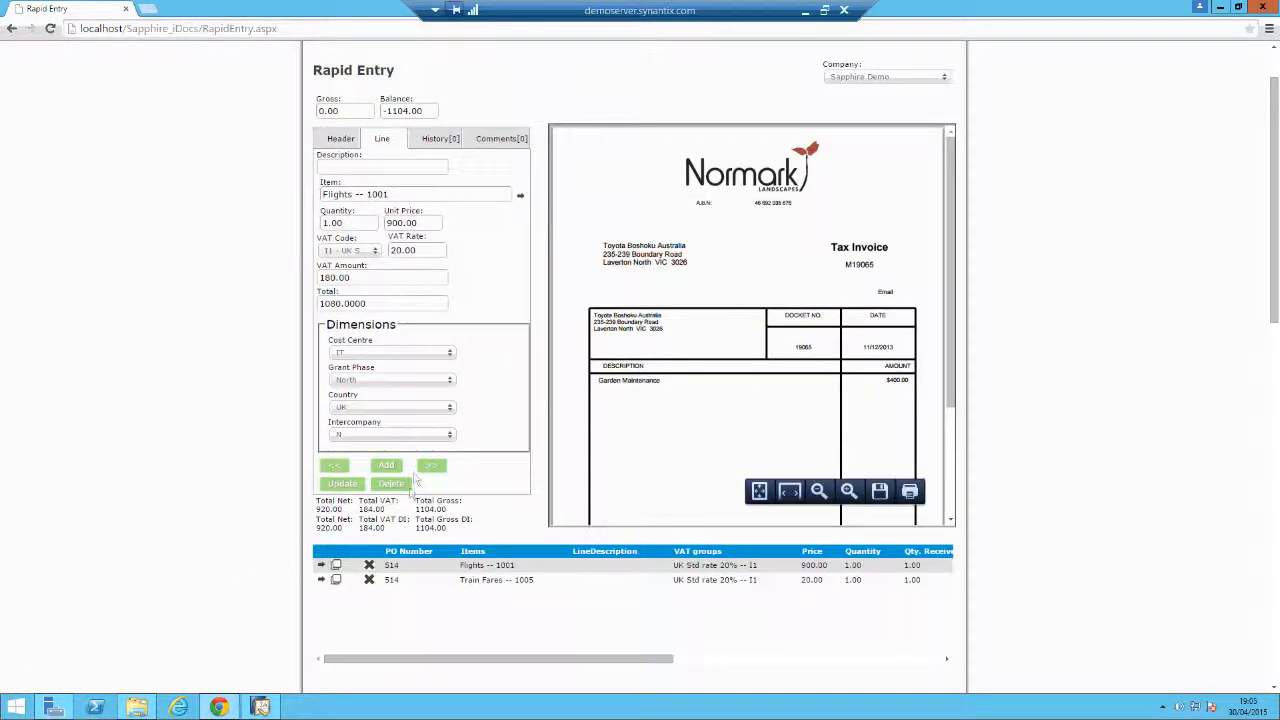
left_click(430, 356)
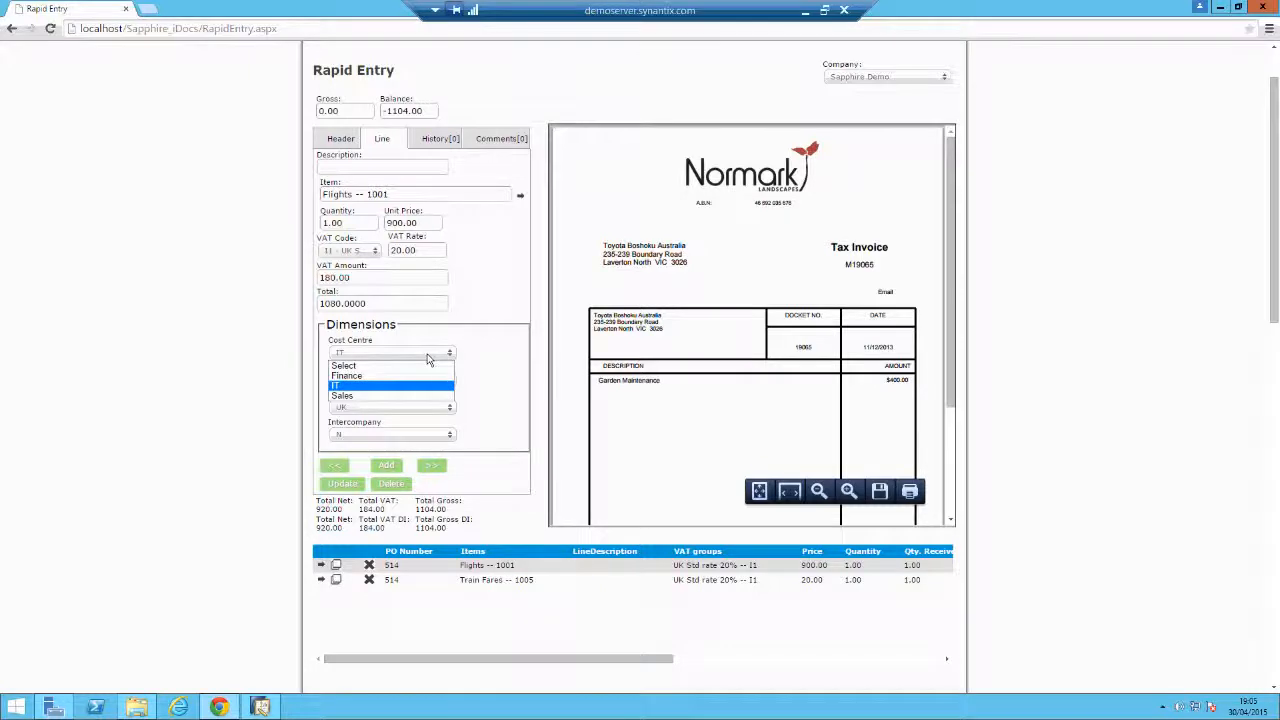
left_click(448, 386)
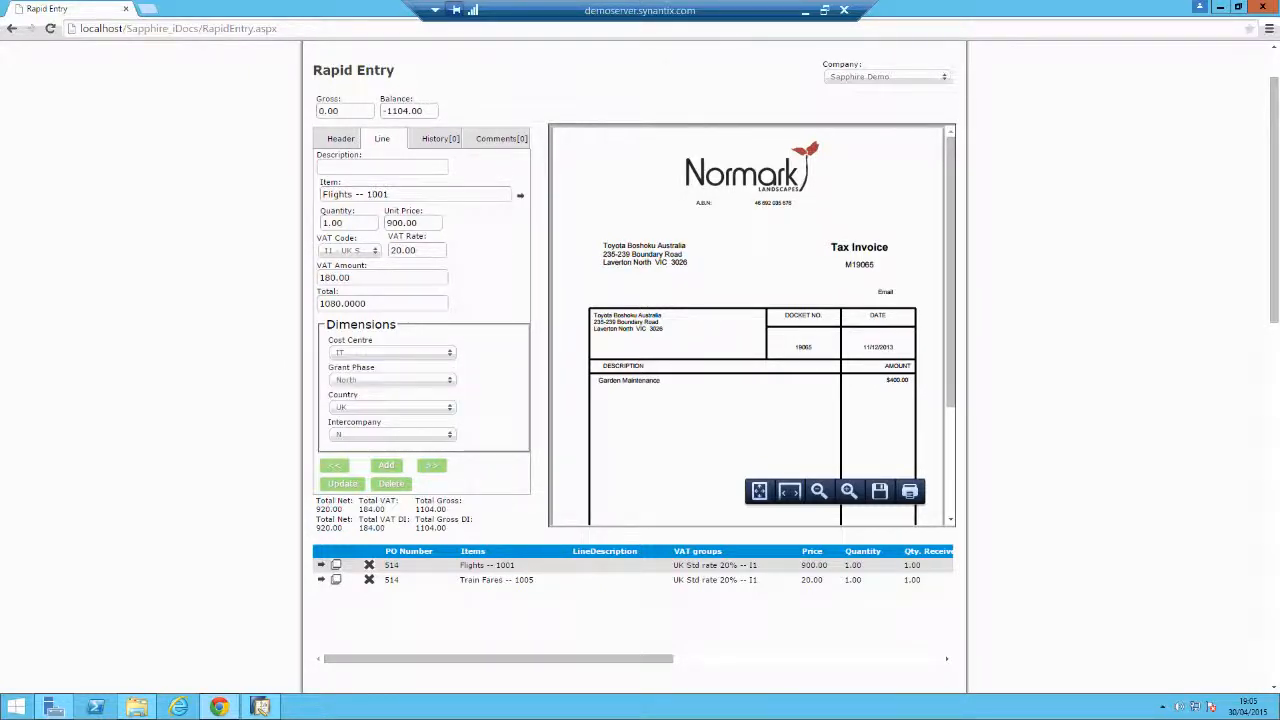
left_click(333, 224)
left_click(412, 226)
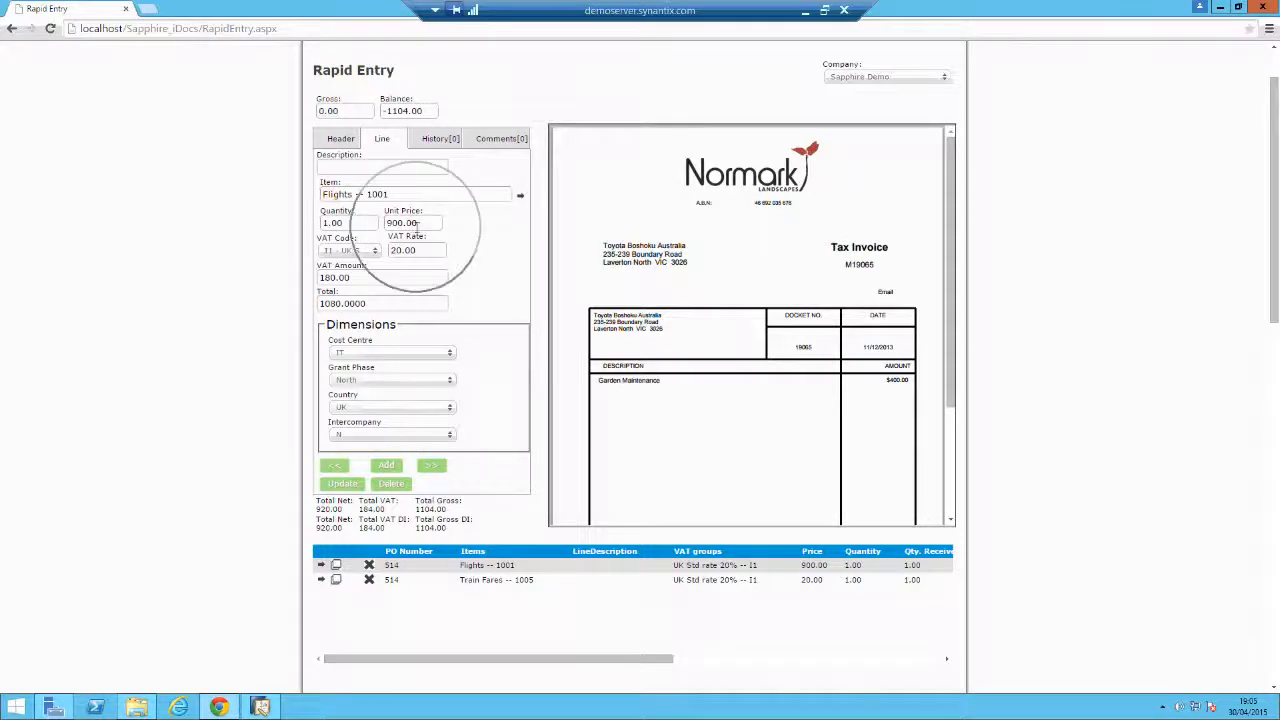
left_click_drag(428, 226, 370, 222)
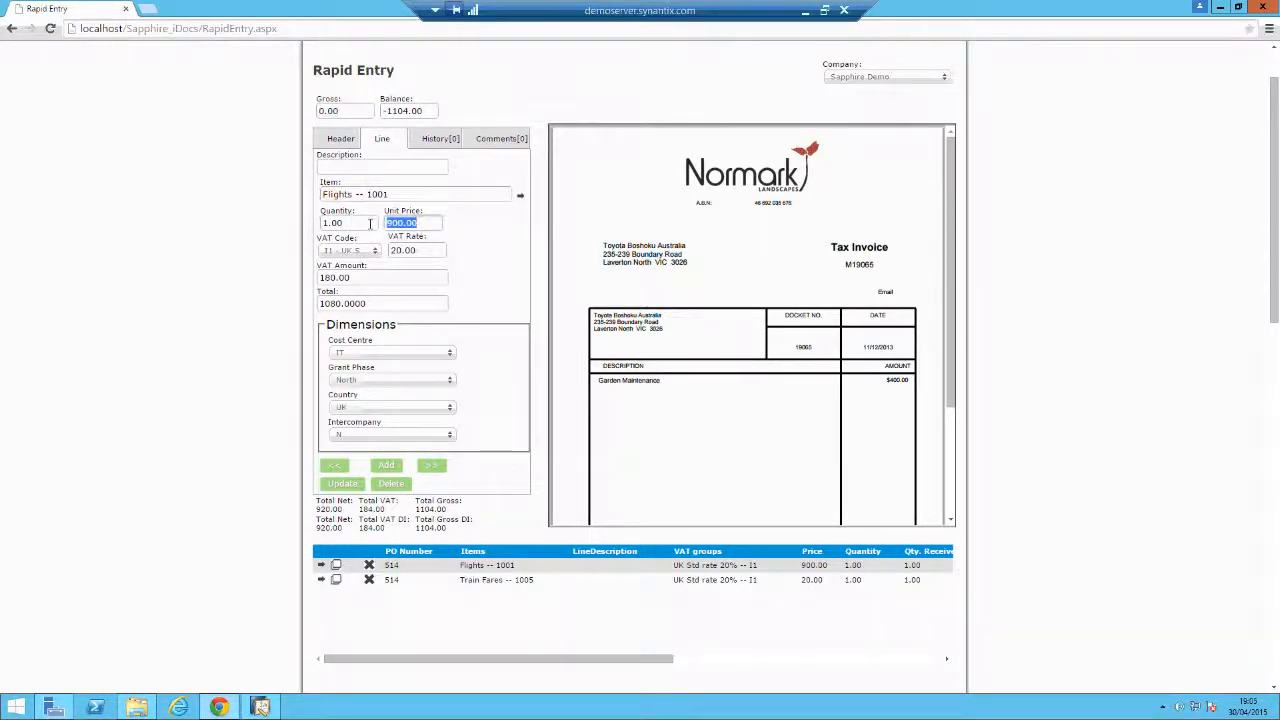
Set the invoice gross amount to 1104.00 so the balance becomes 0.00.
left_click(358, 111)
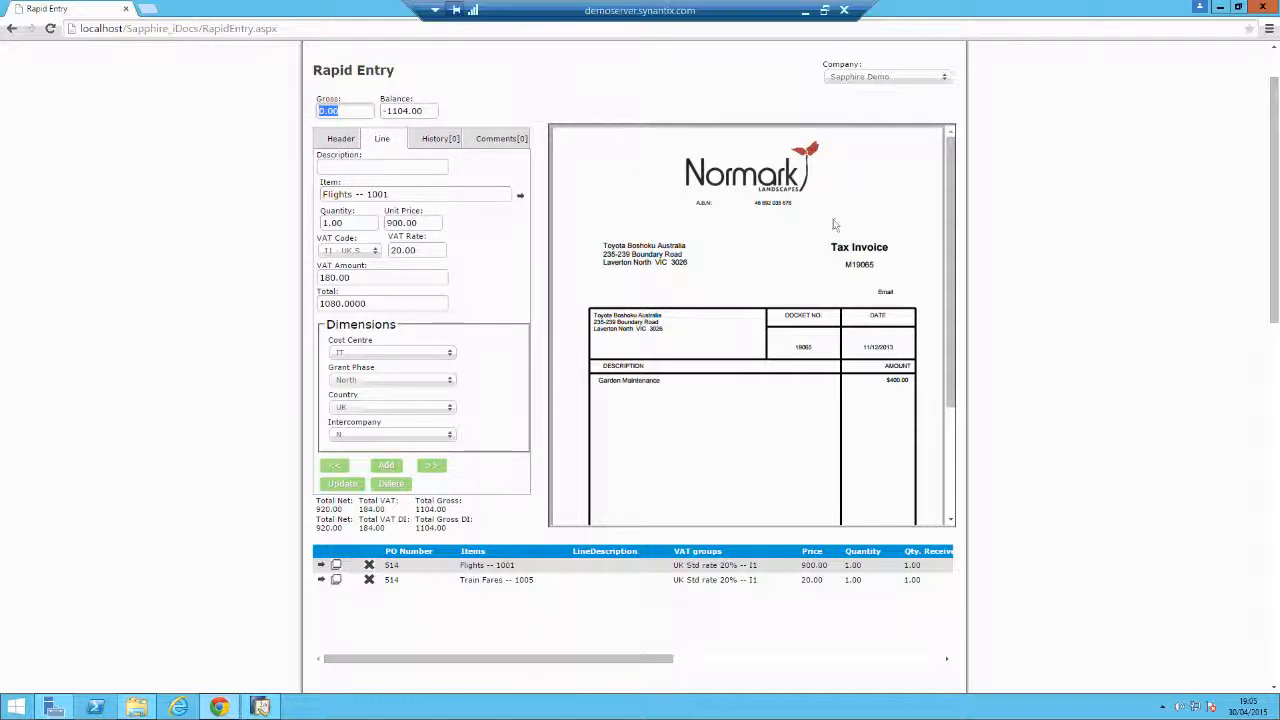
type("1104")
left_click(333, 111)
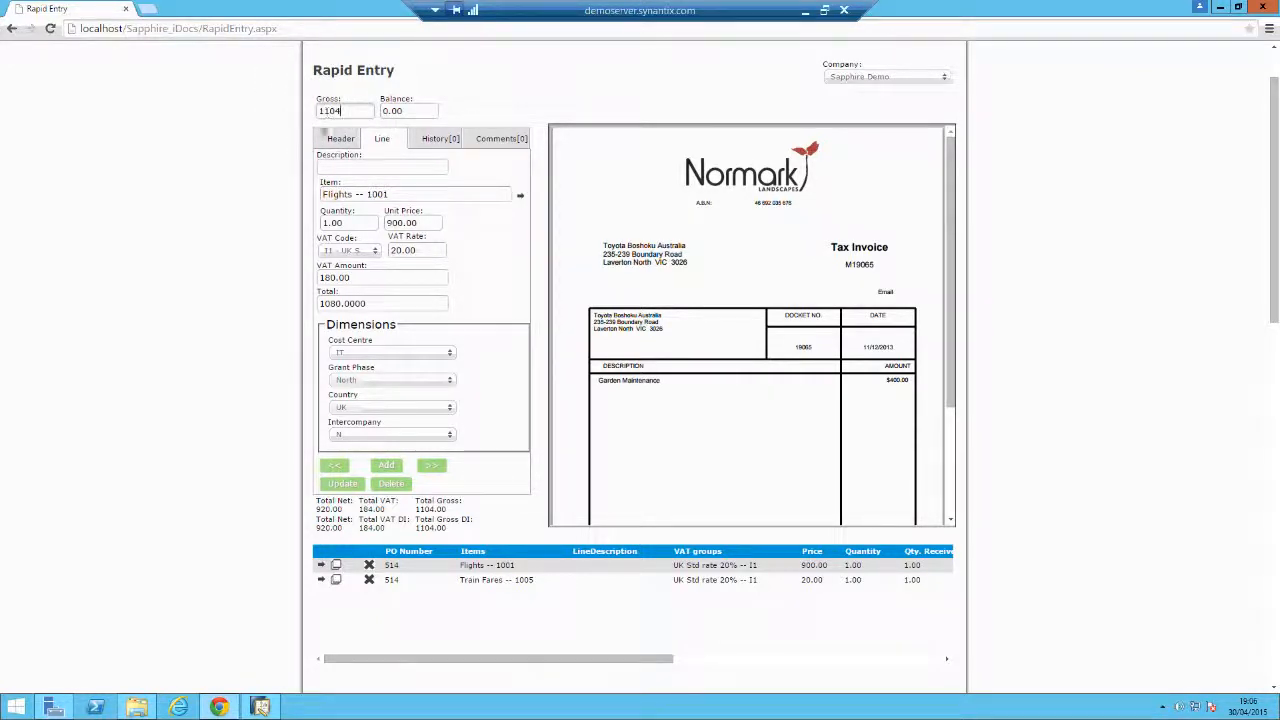
left_click(338, 503)
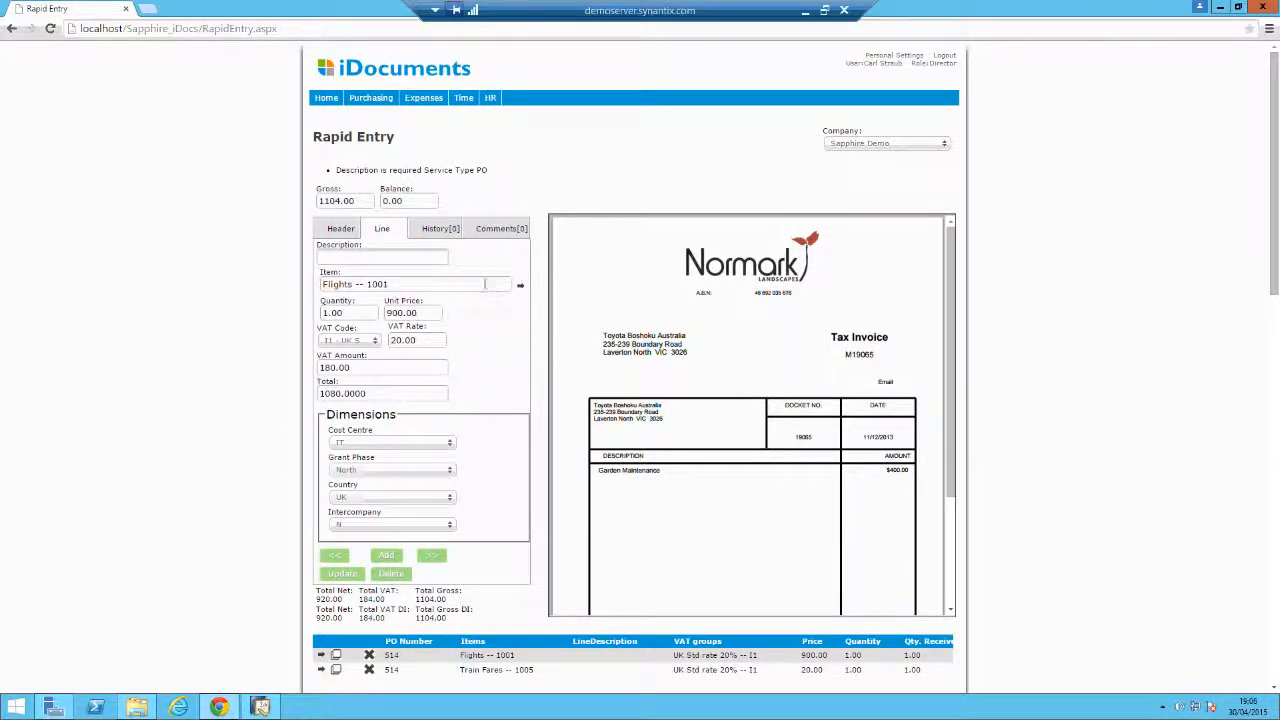
Give the Flights line the description 'flights' and save the invoice.
type("flights")
left_click(344, 573)
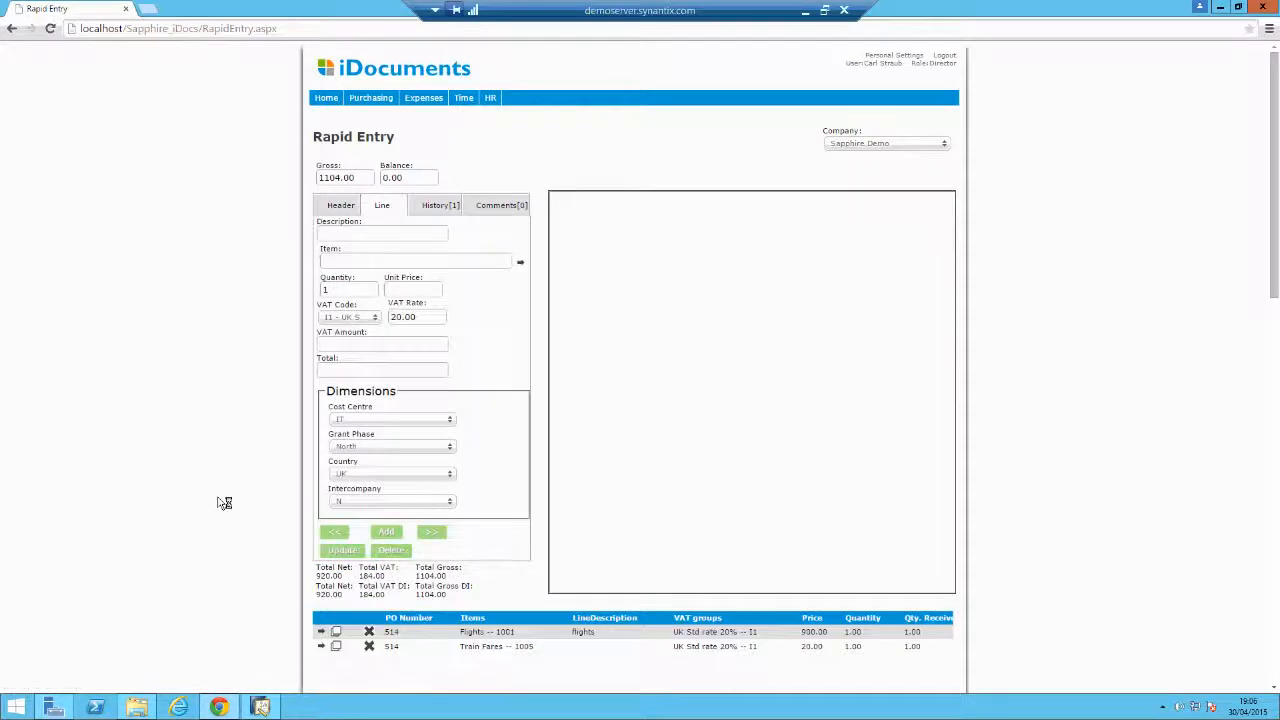
scroll(223, 503, "down", 2)
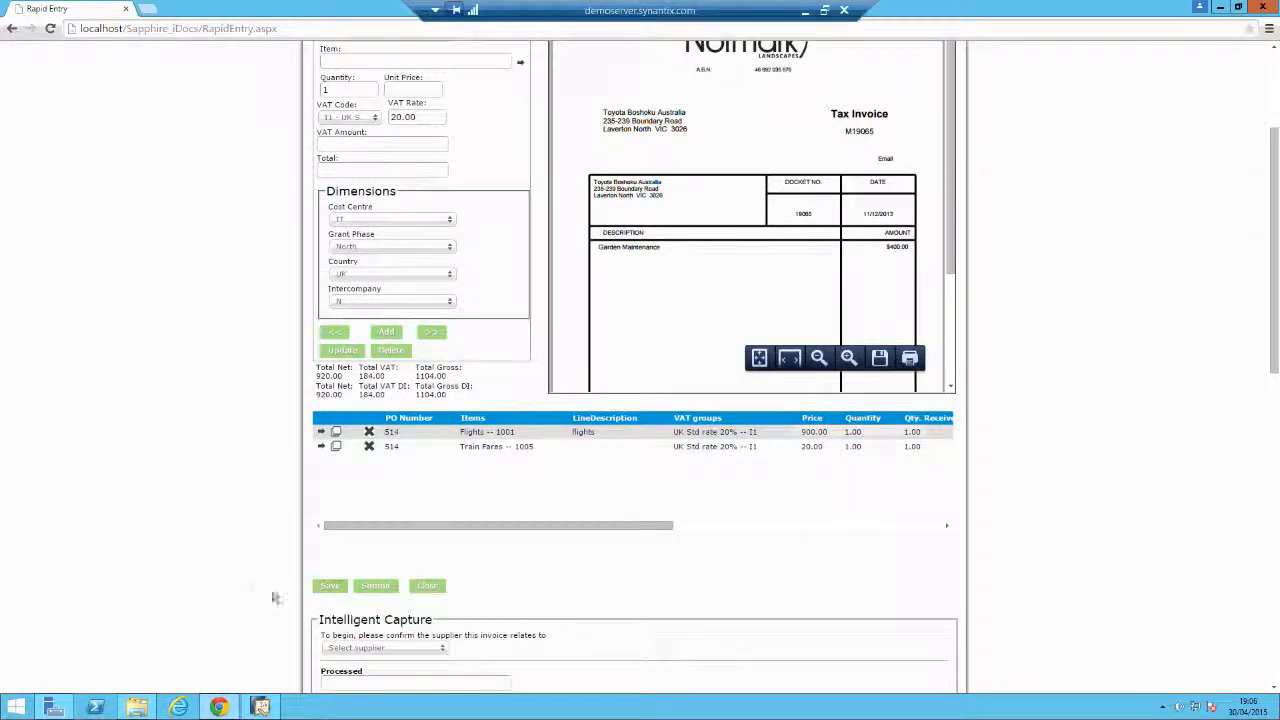
left_click(333, 588)
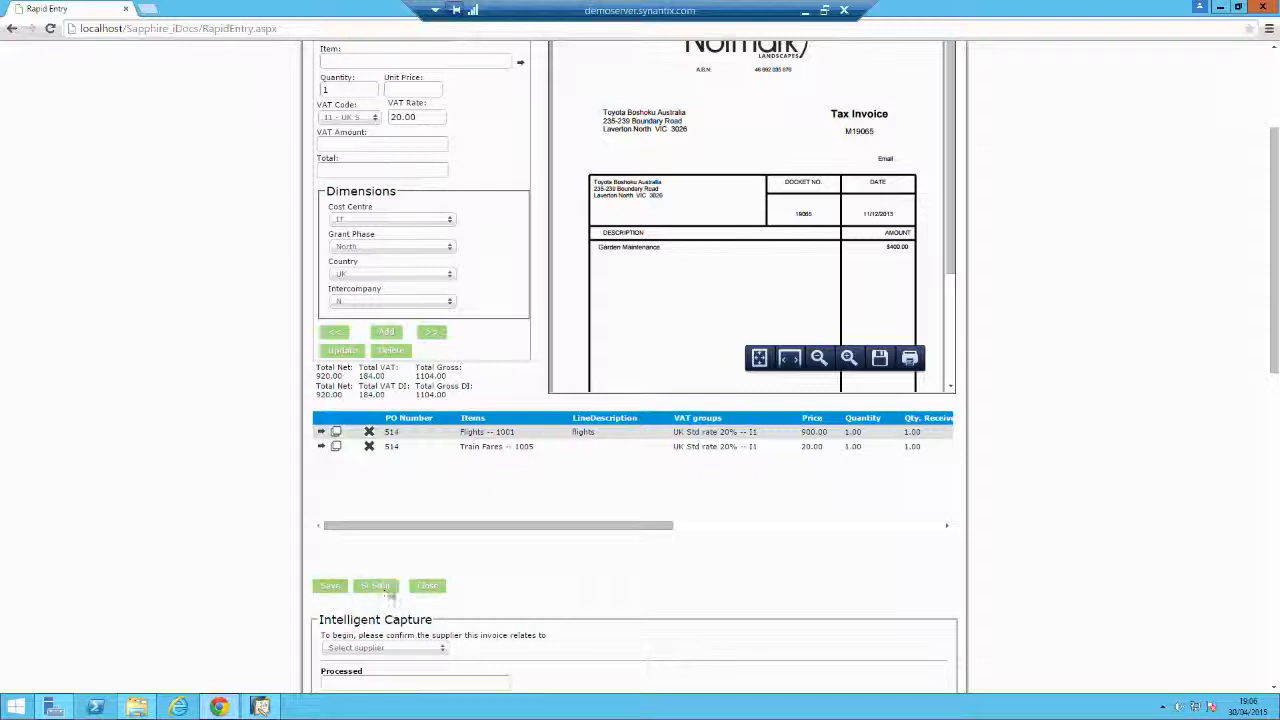
Submit purchase invoice 1905 for approval and return to the iDocuments dashboard.
left_click(372, 587)
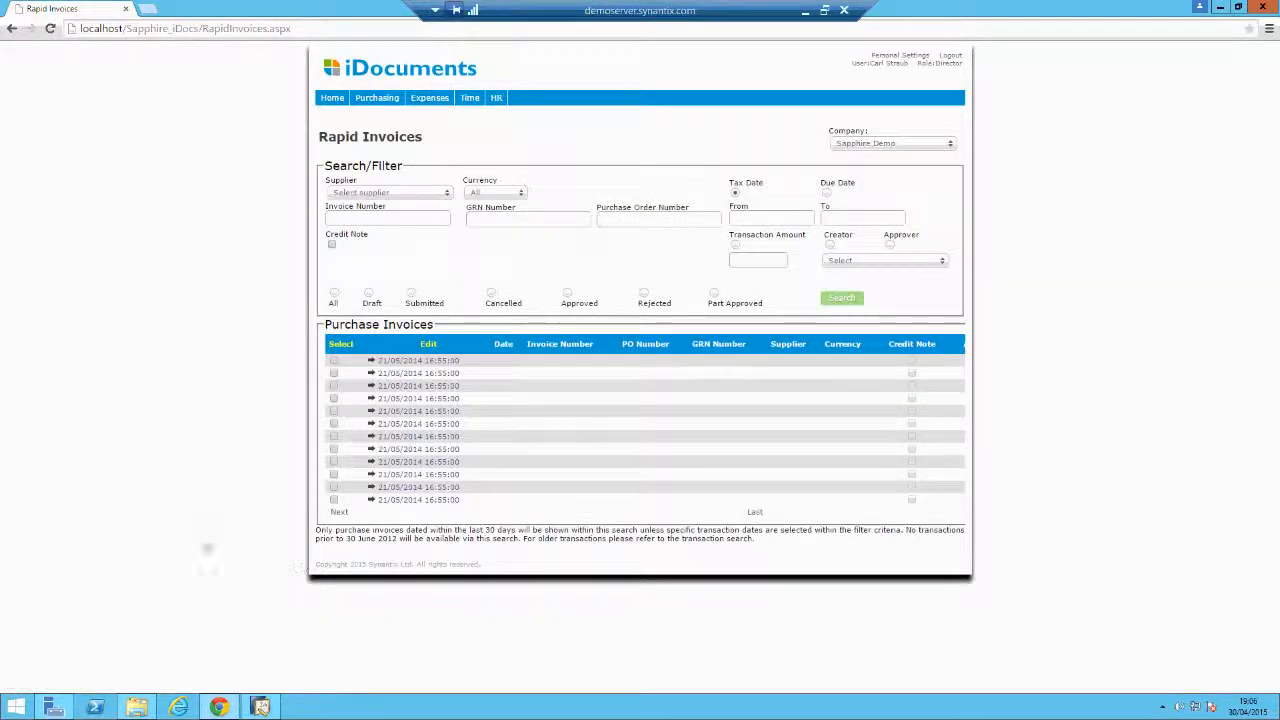
left_click(332, 97)
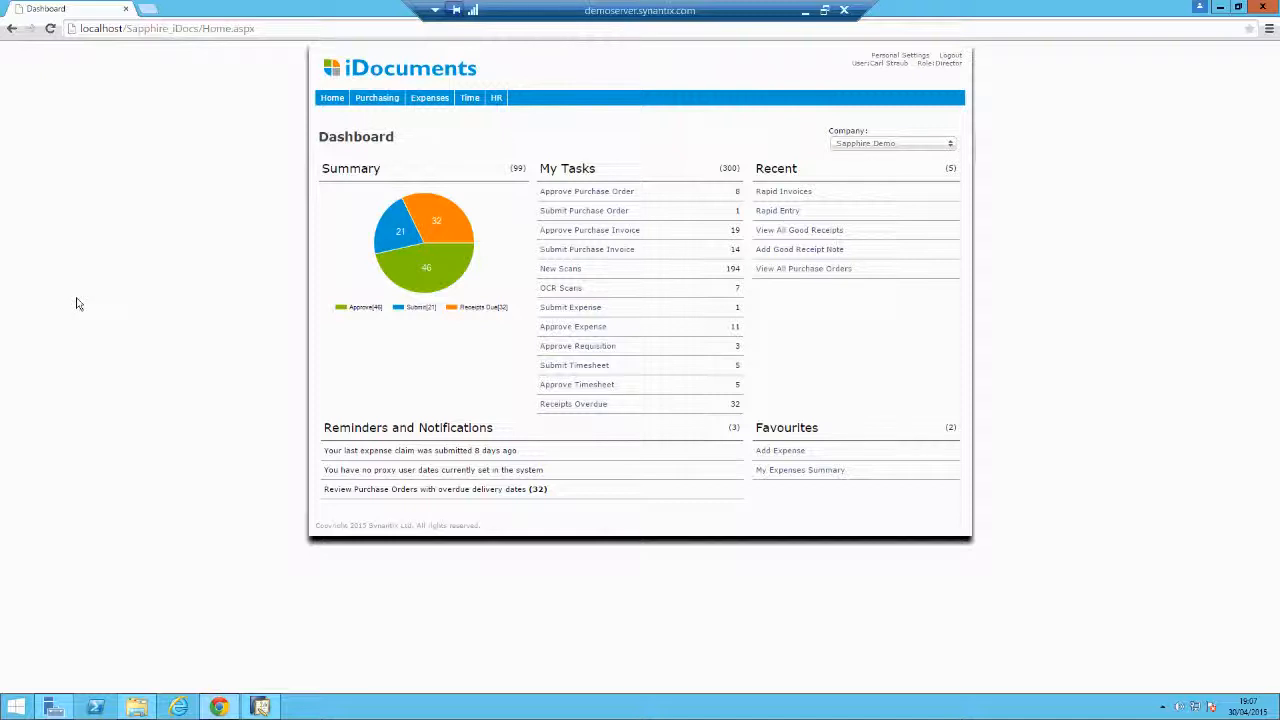
Approve purchase invoice 1905 from the last page of invoices awaiting approval.
left_click(618, 236)
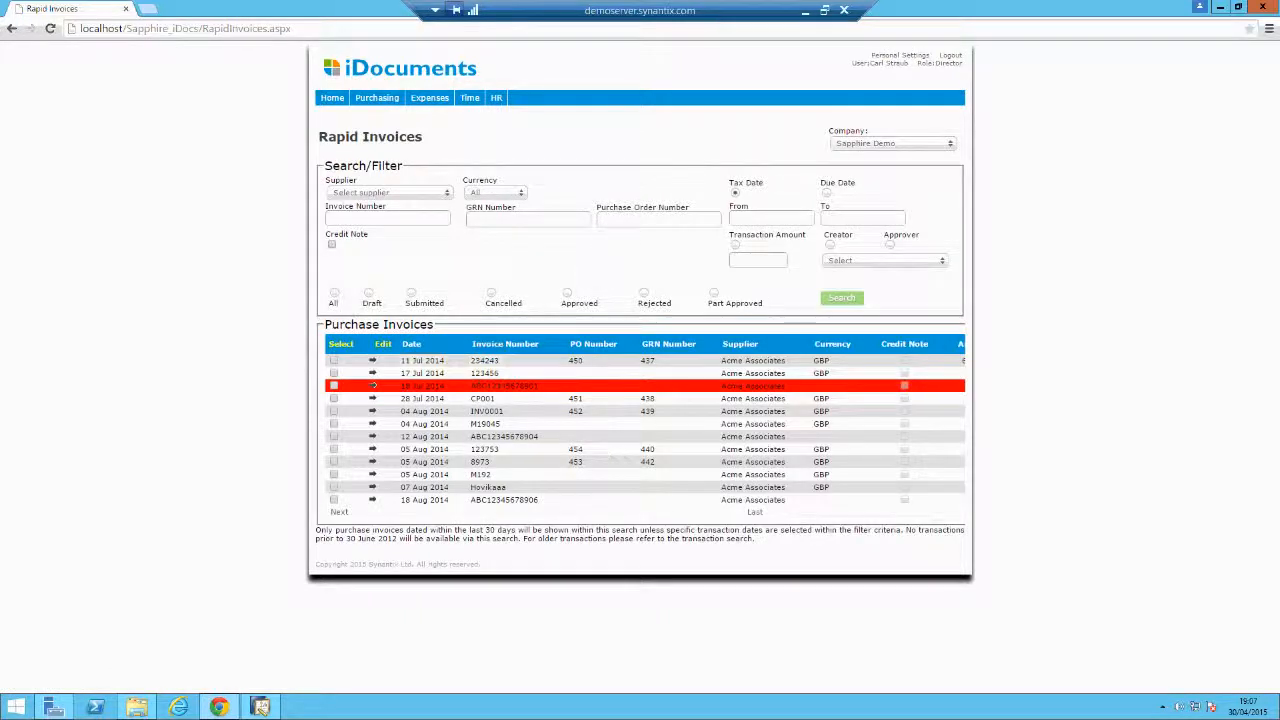
left_click(757, 514)
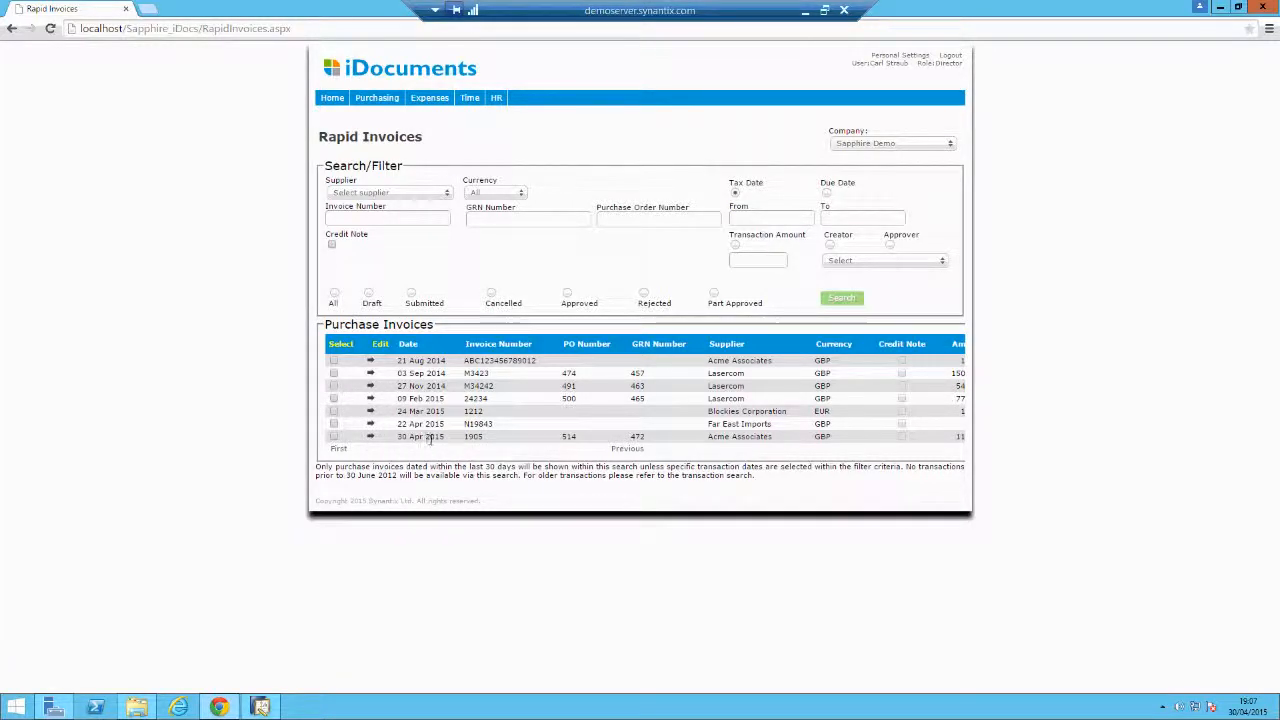
left_click(370, 437)
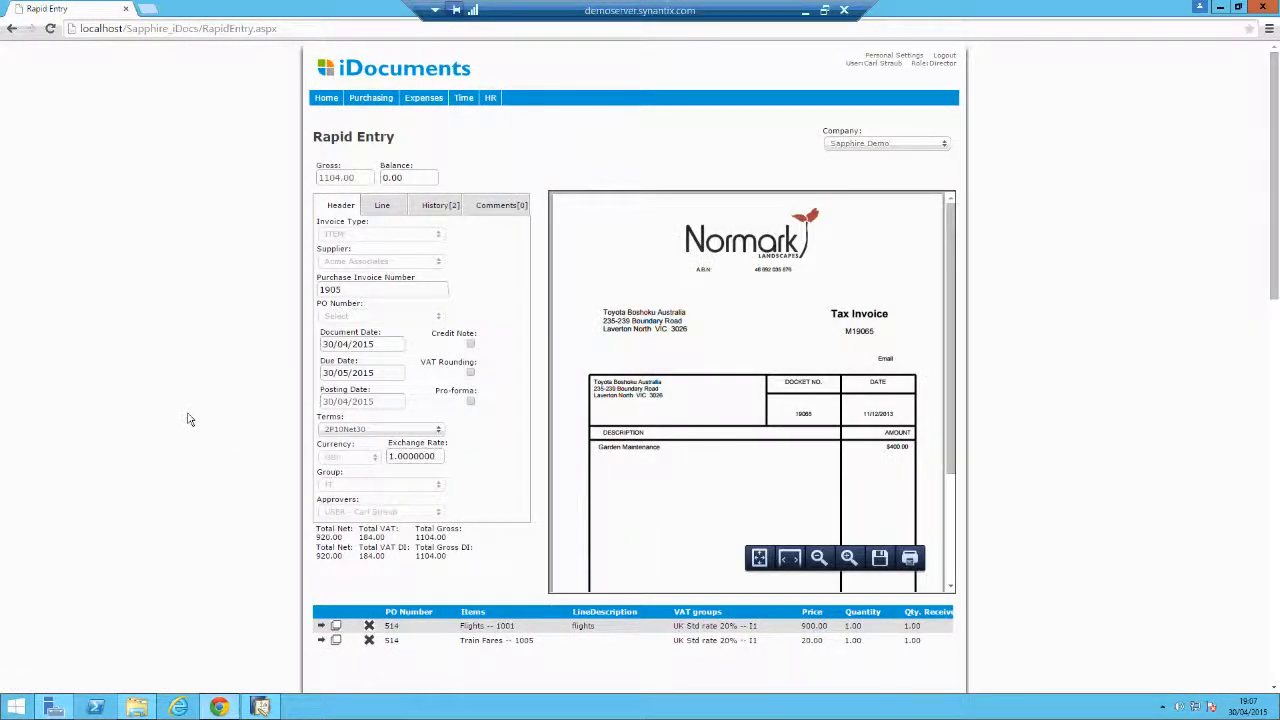
scroll(190, 420, "down", 2)
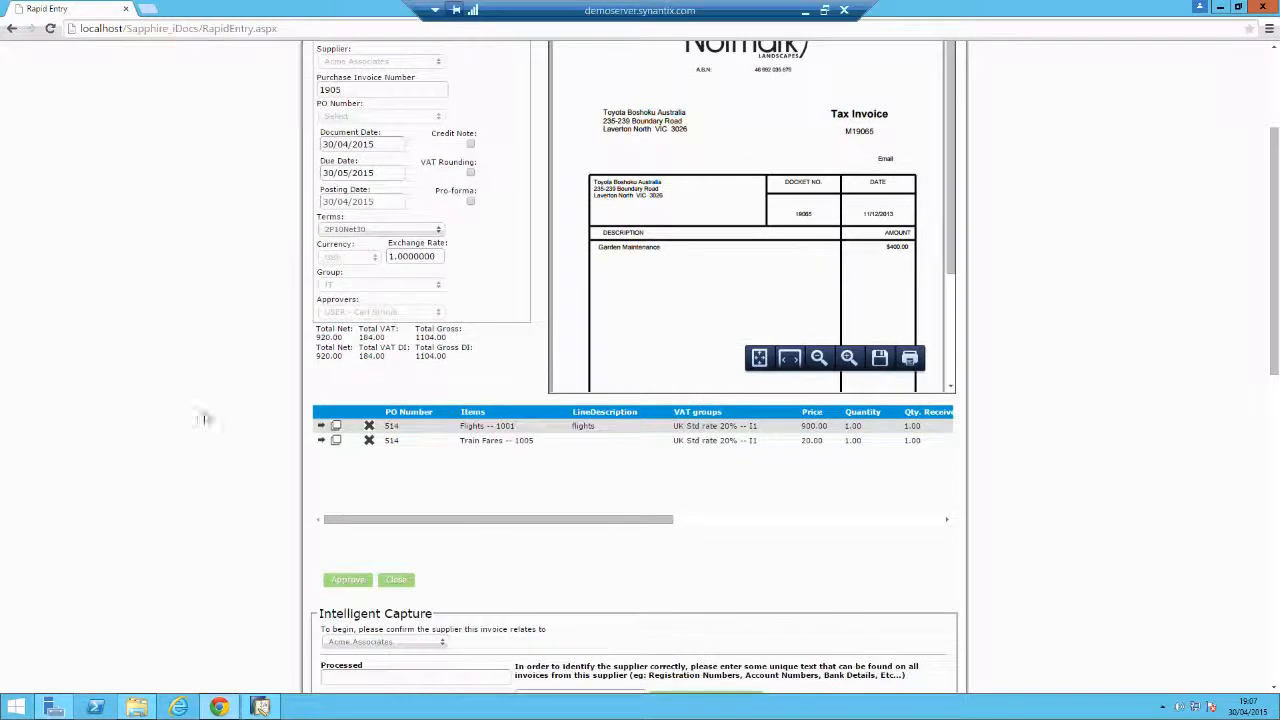
left_click(355, 584)
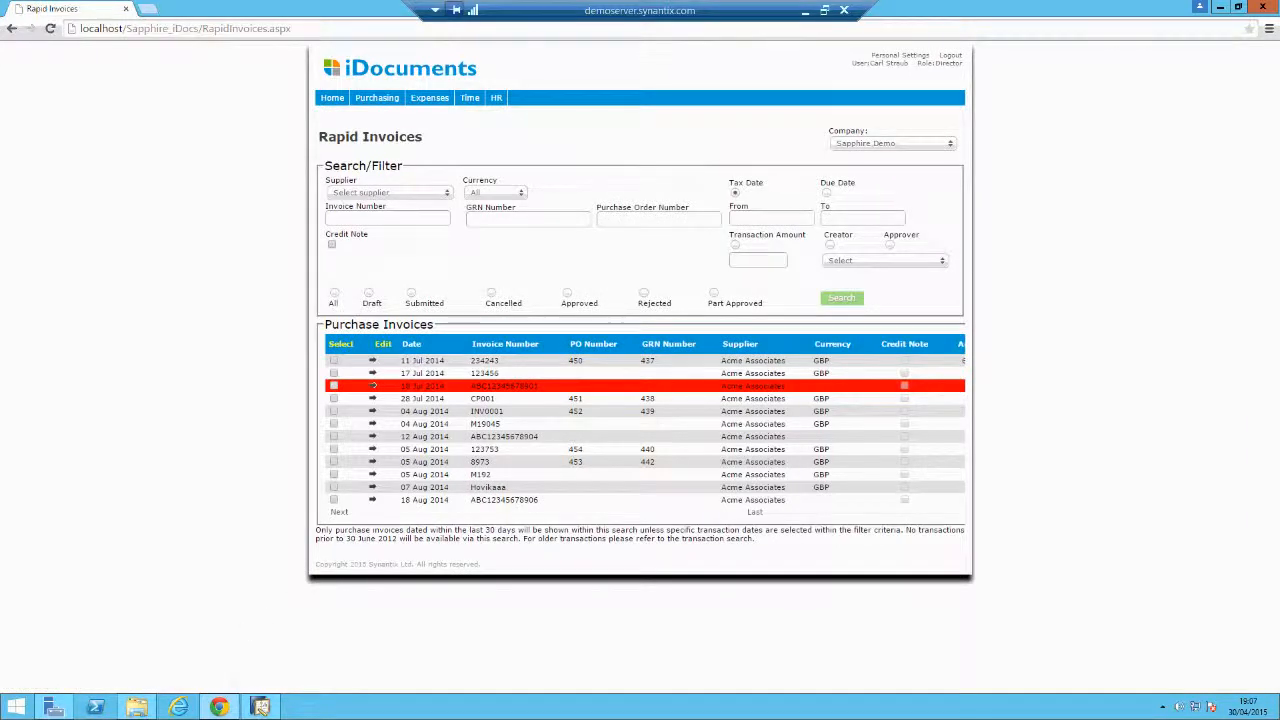
Run the /PI purchase-invoice sync in the Sync console, then close it.
left_click(137, 707)
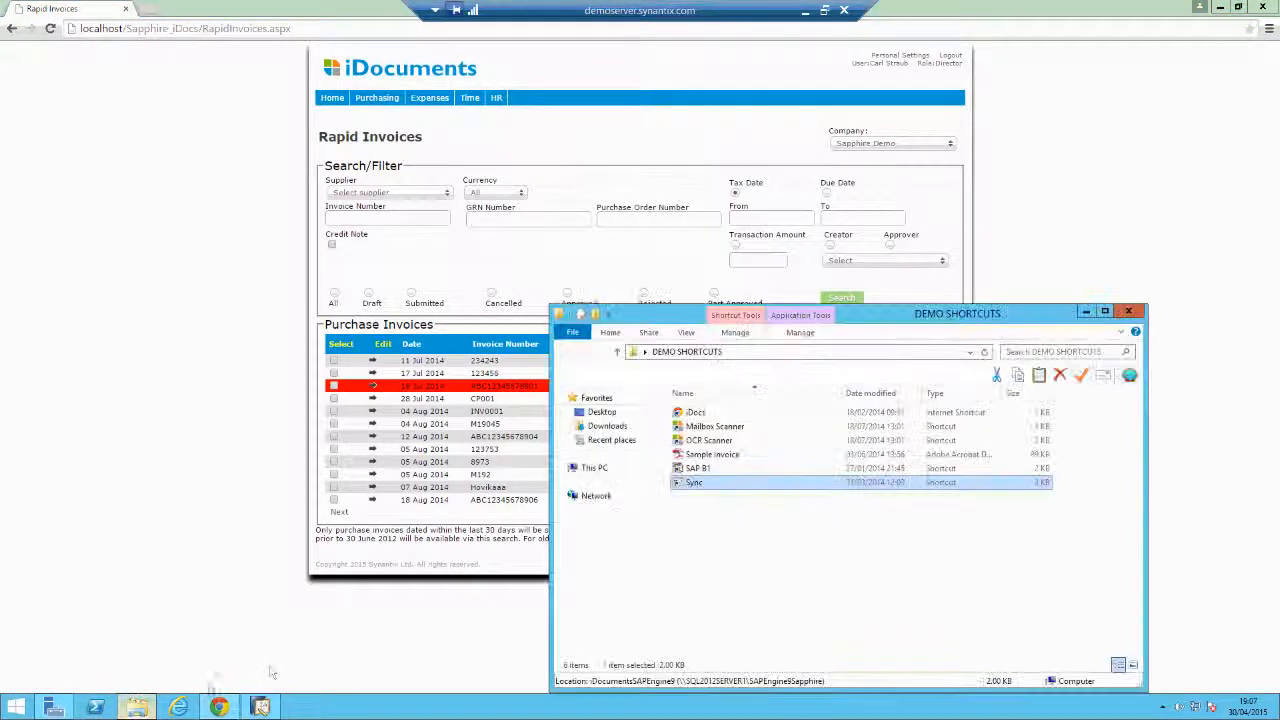
double_click(735, 484)
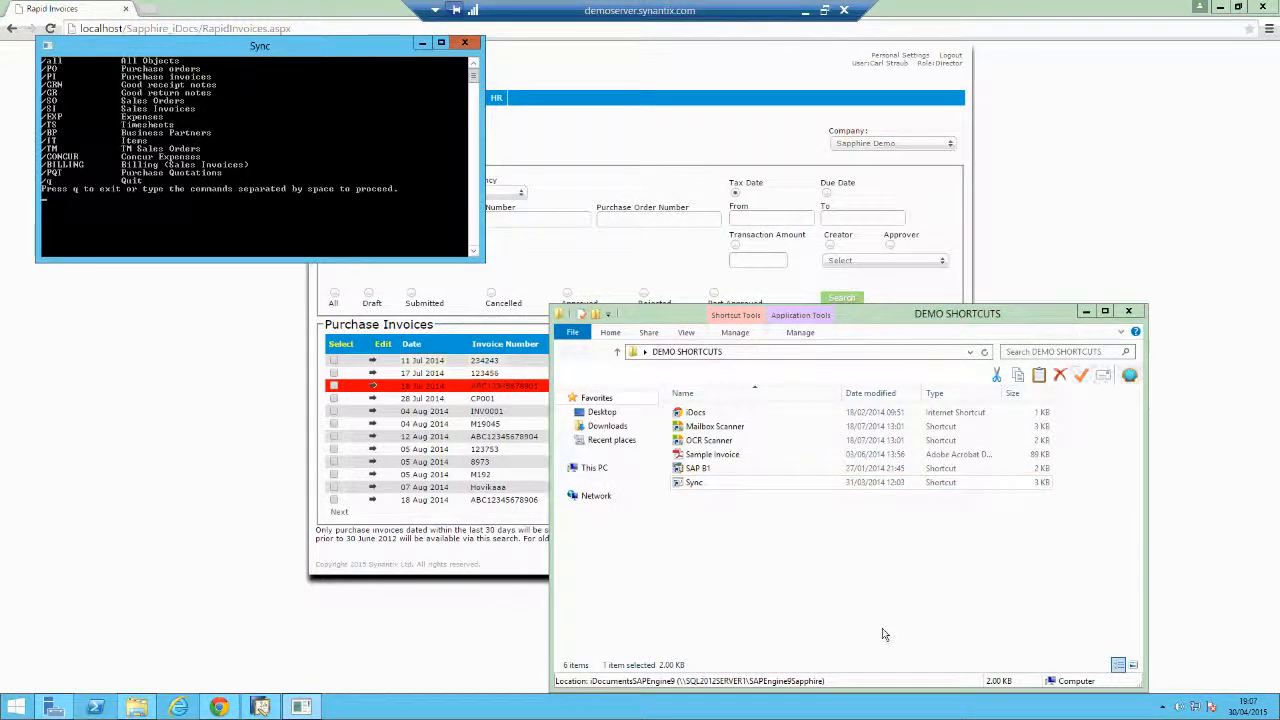
type("/PI")
key("Return")
left_click(258, 550)
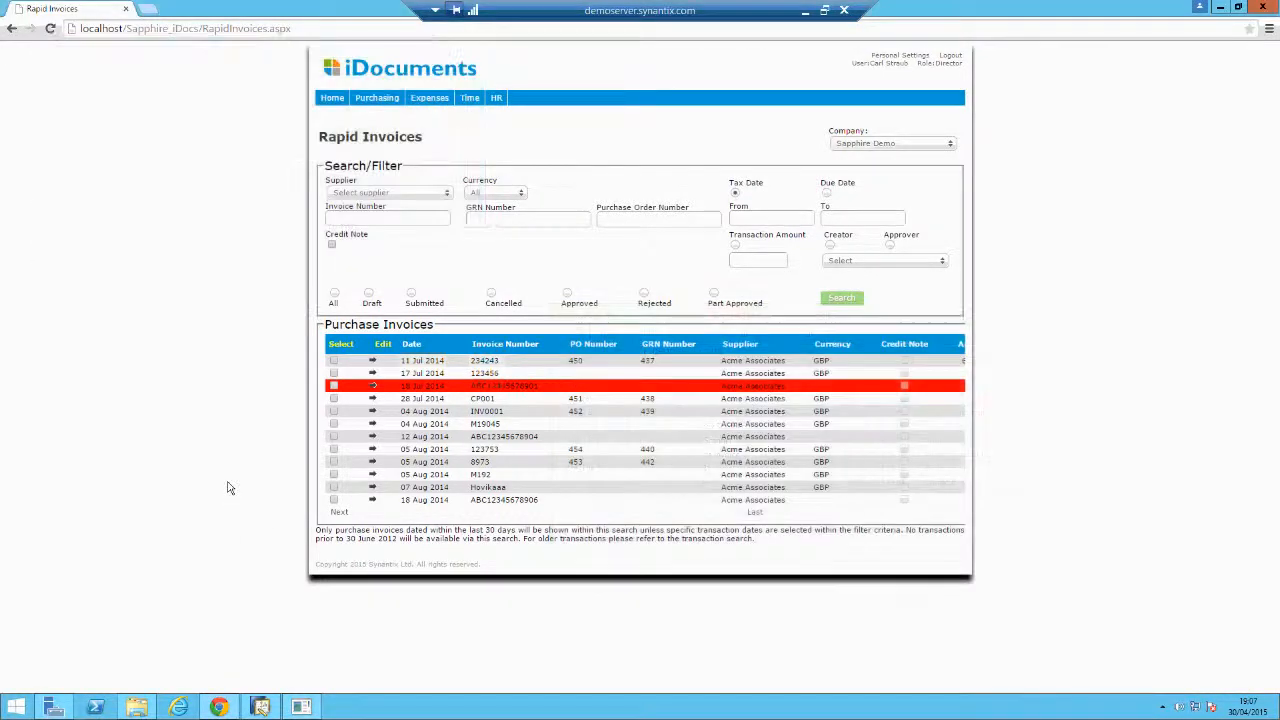
Open AP Invoice 482 for Acme Associates in SAP Business One and review its remarks.
left_click(259, 707)
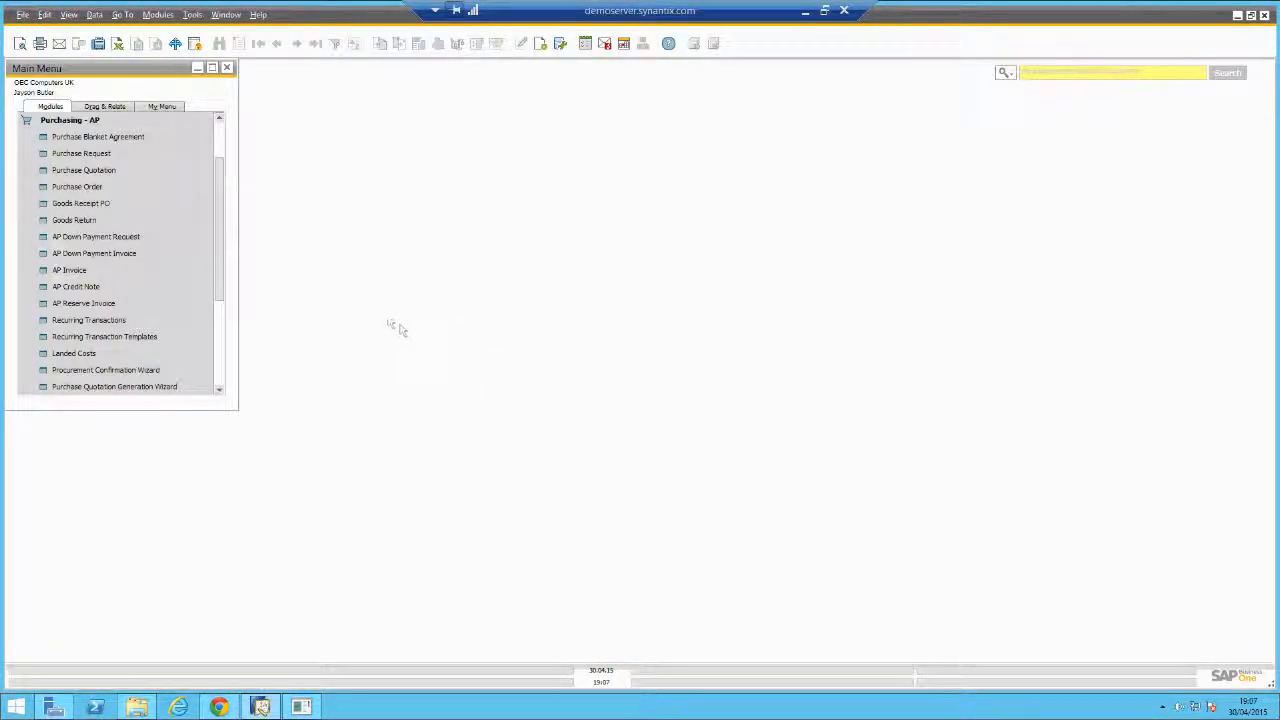
left_click(125, 271)
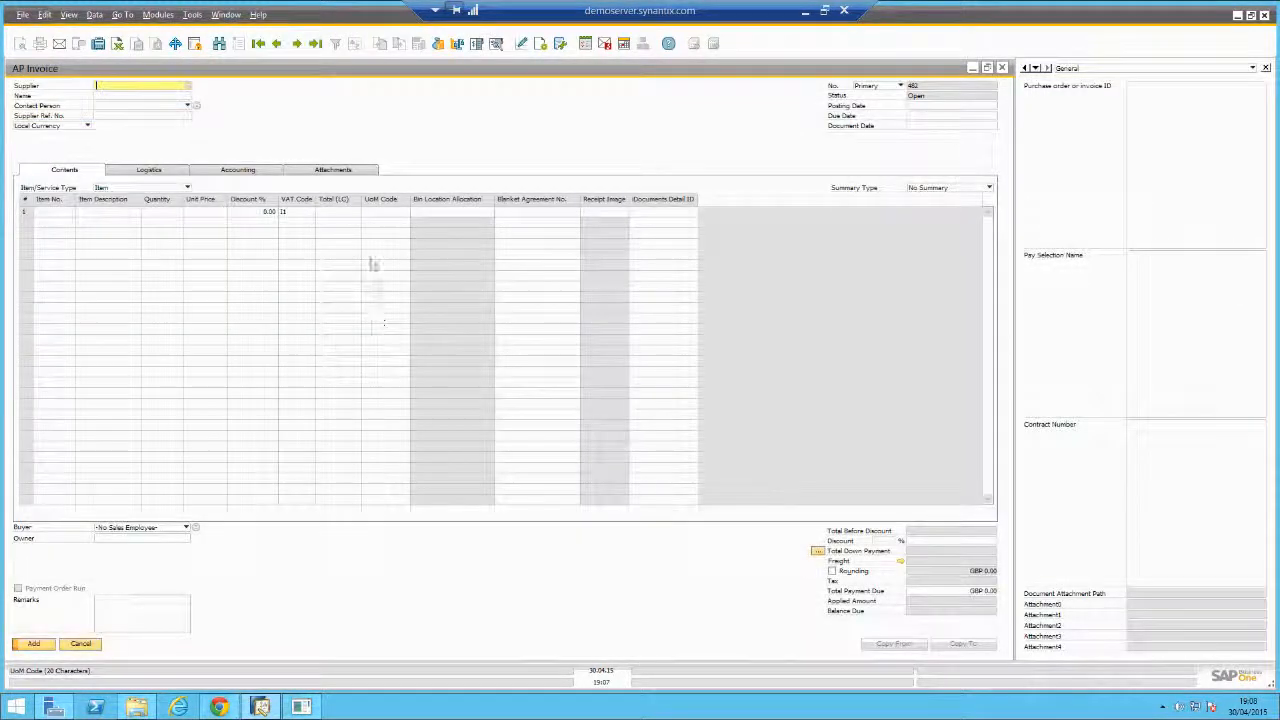
left_click(315, 44)
left_click(315, 44)
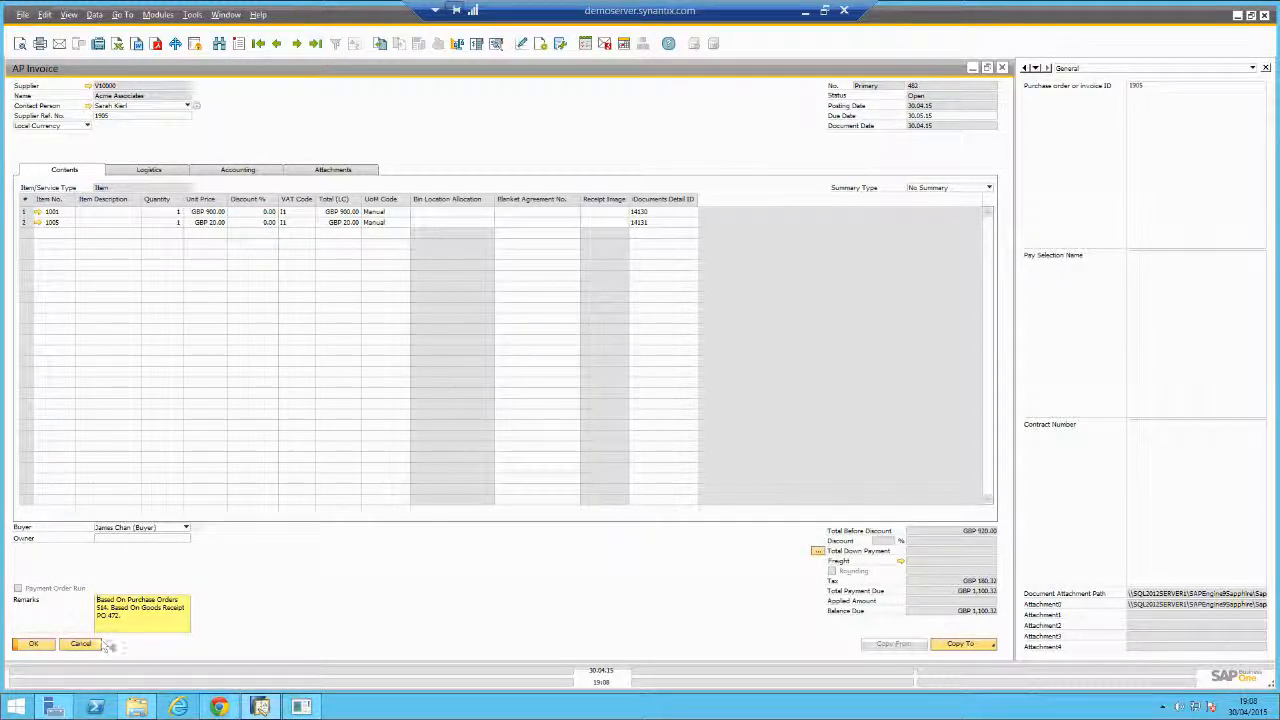
left_click(133, 617)
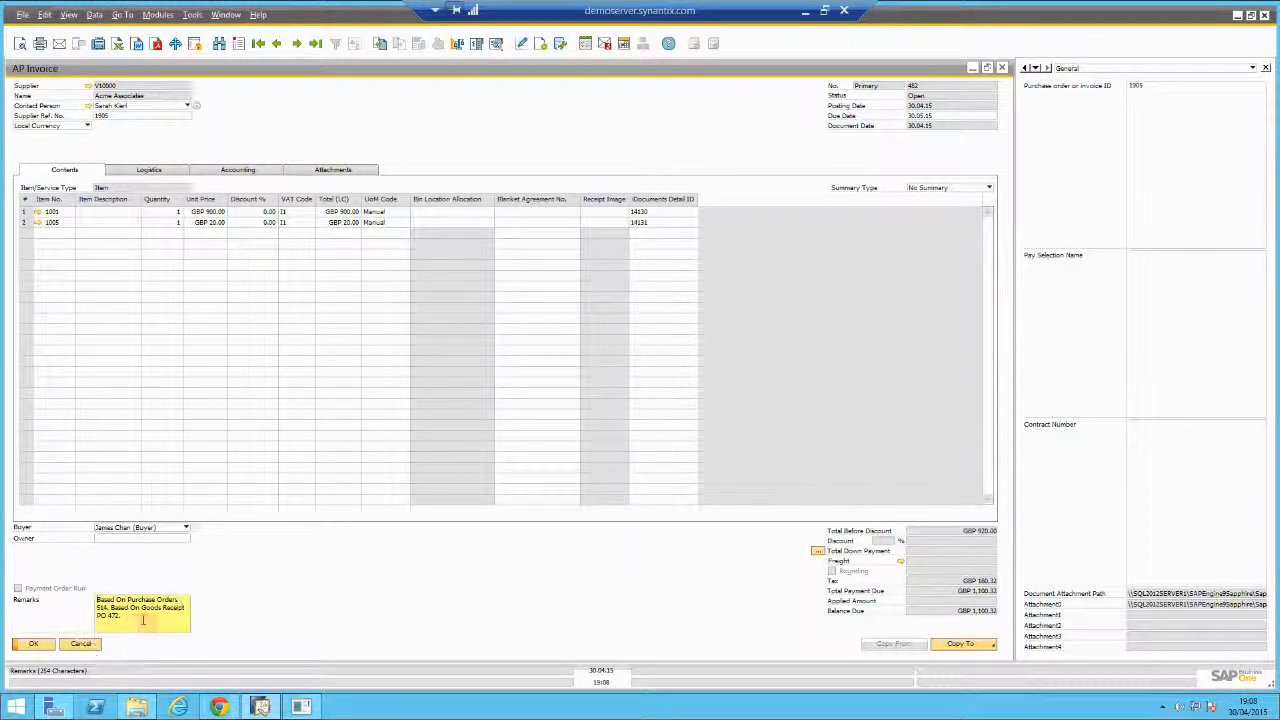
left_click(120, 616)
left_click(102, 605)
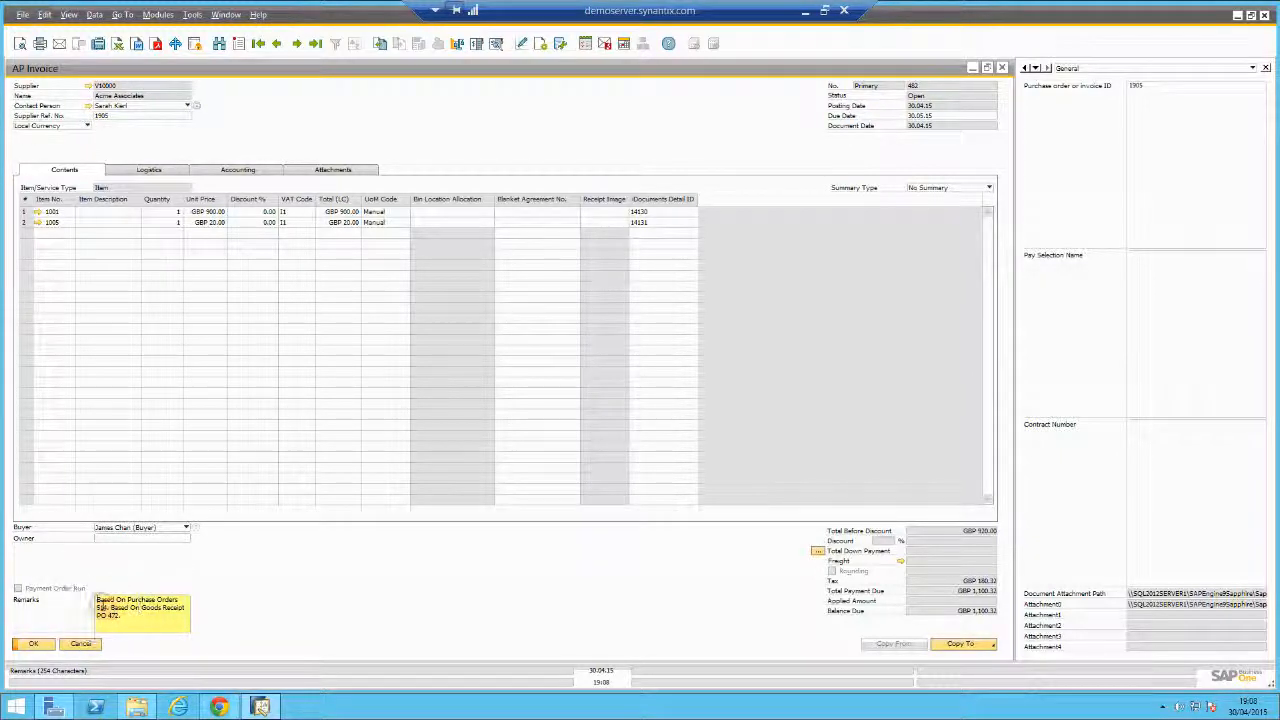
right_click(457, 114)
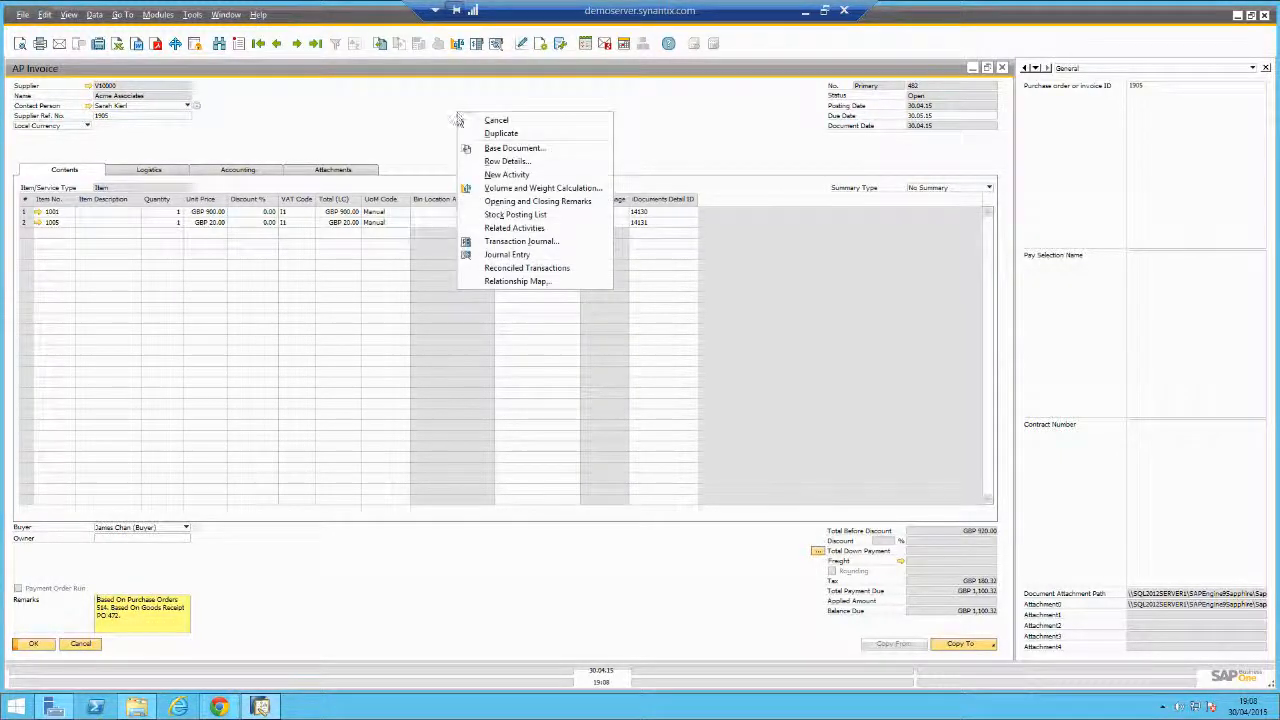
View the relationship map linking order 514, receipt 472 and AP invoice 482.
left_click(530, 284)
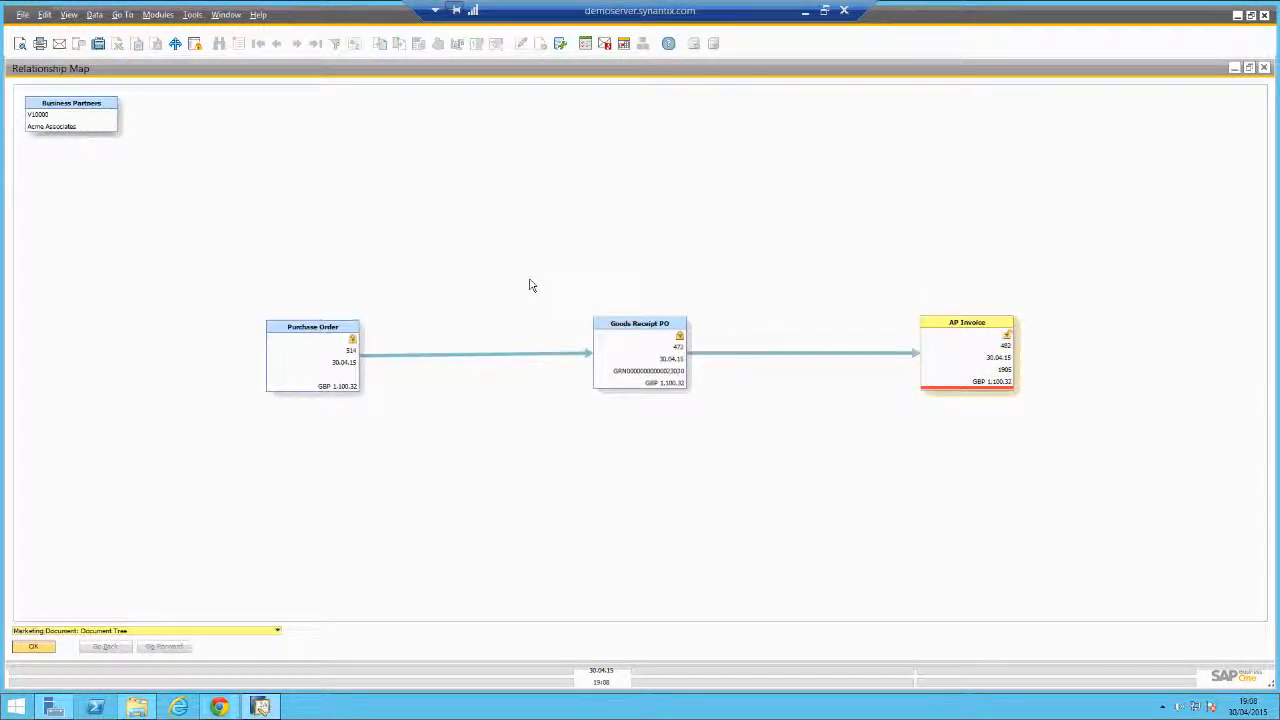
left_click(824, 14)
right_click(1110, 706)
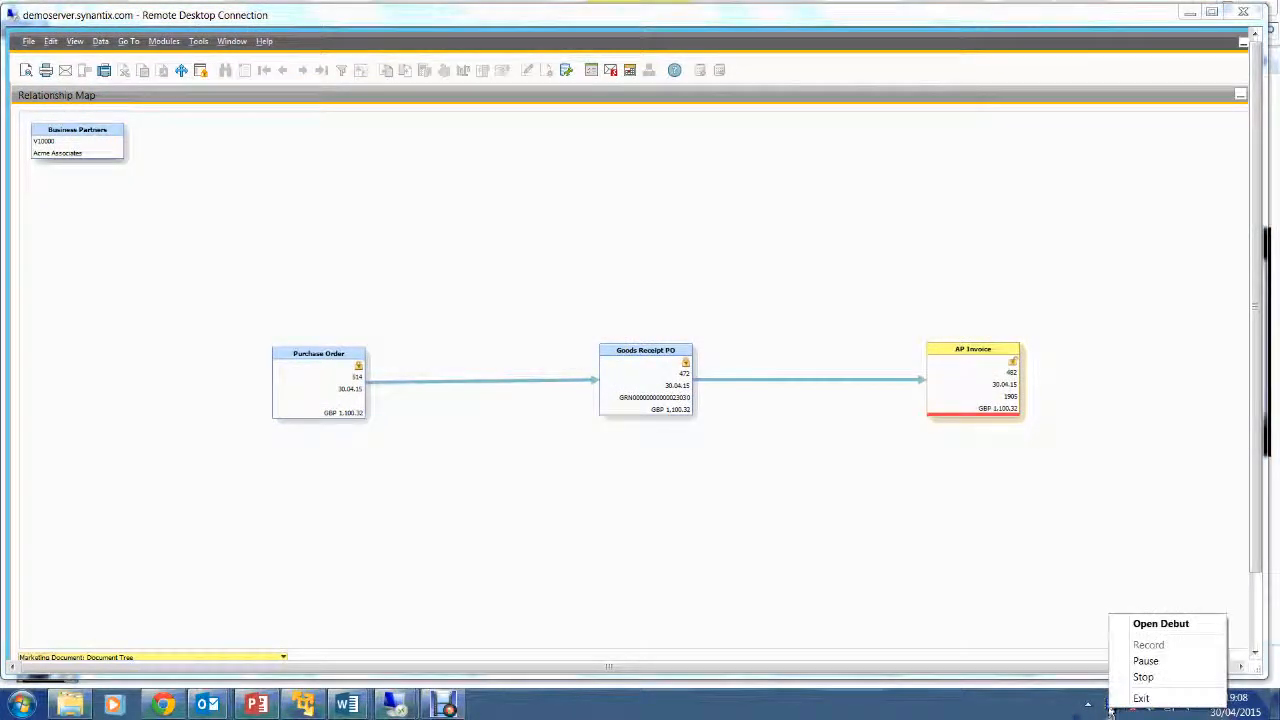
left_click(1142, 662)
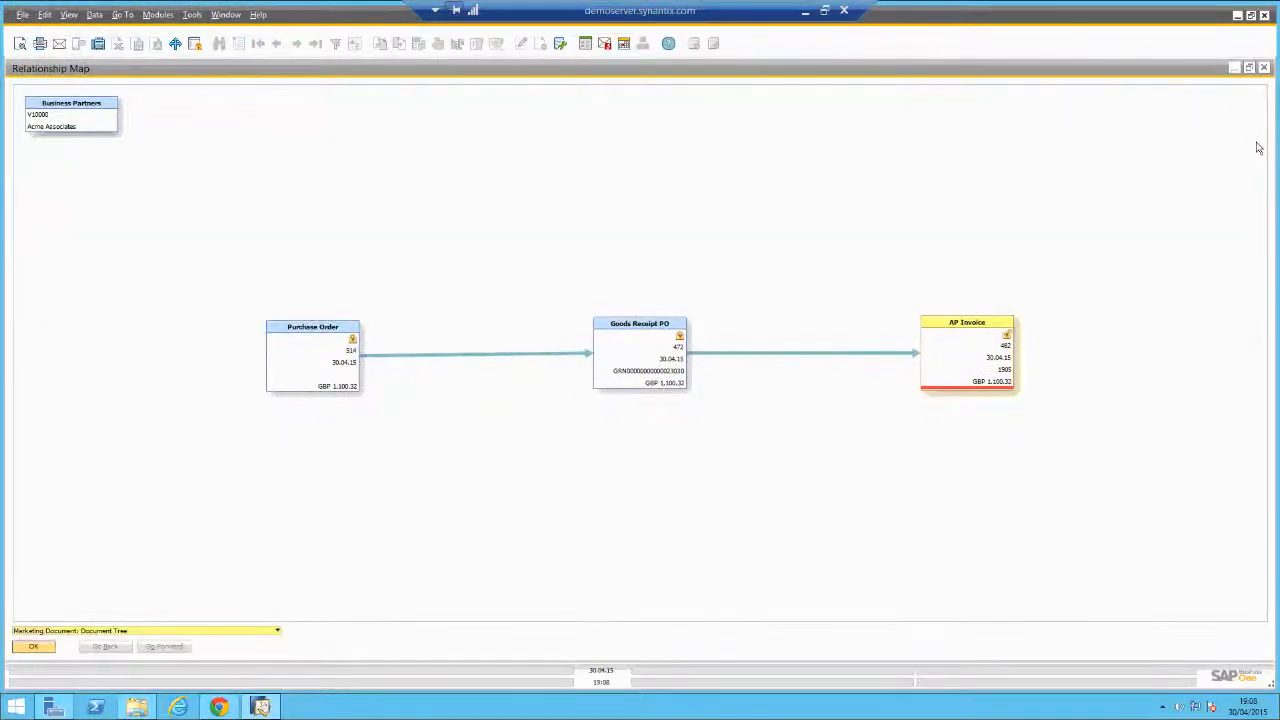
Close the relationship map and AP invoice, returning to the iDocuments Rapid Invoices page.
left_click(1264, 68)
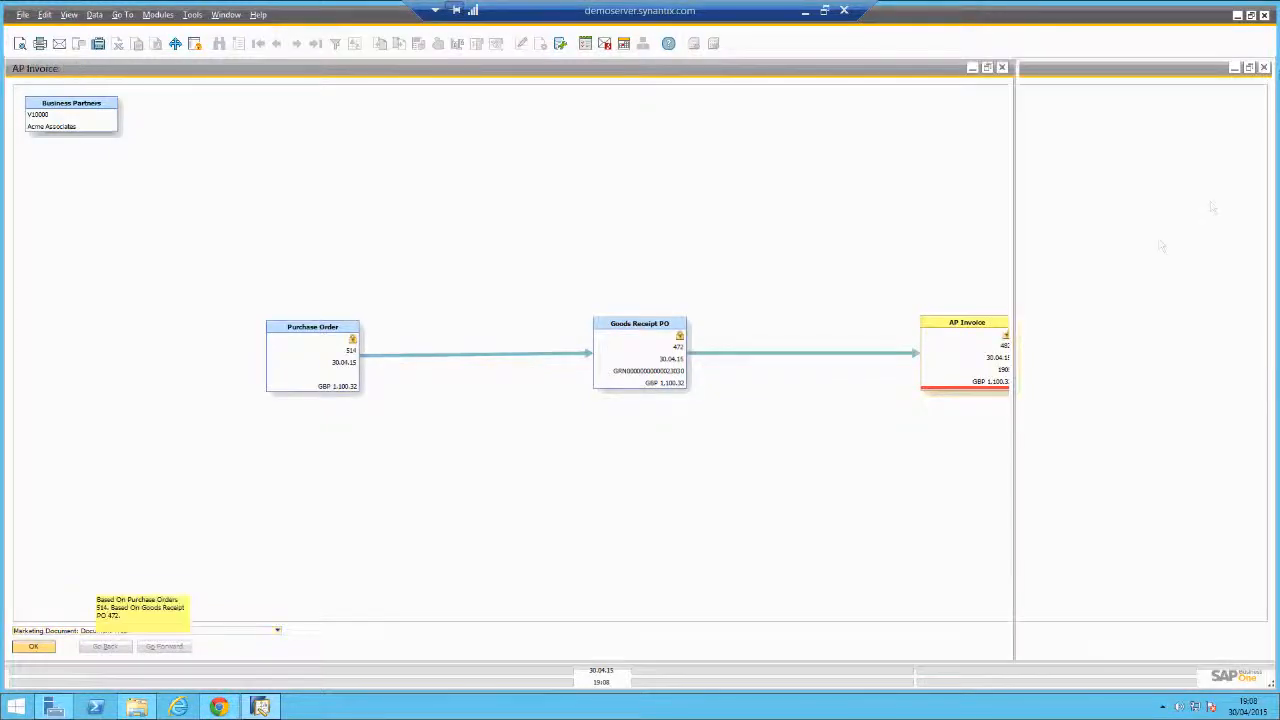
left_click(1002, 67)
left_click(219, 706)
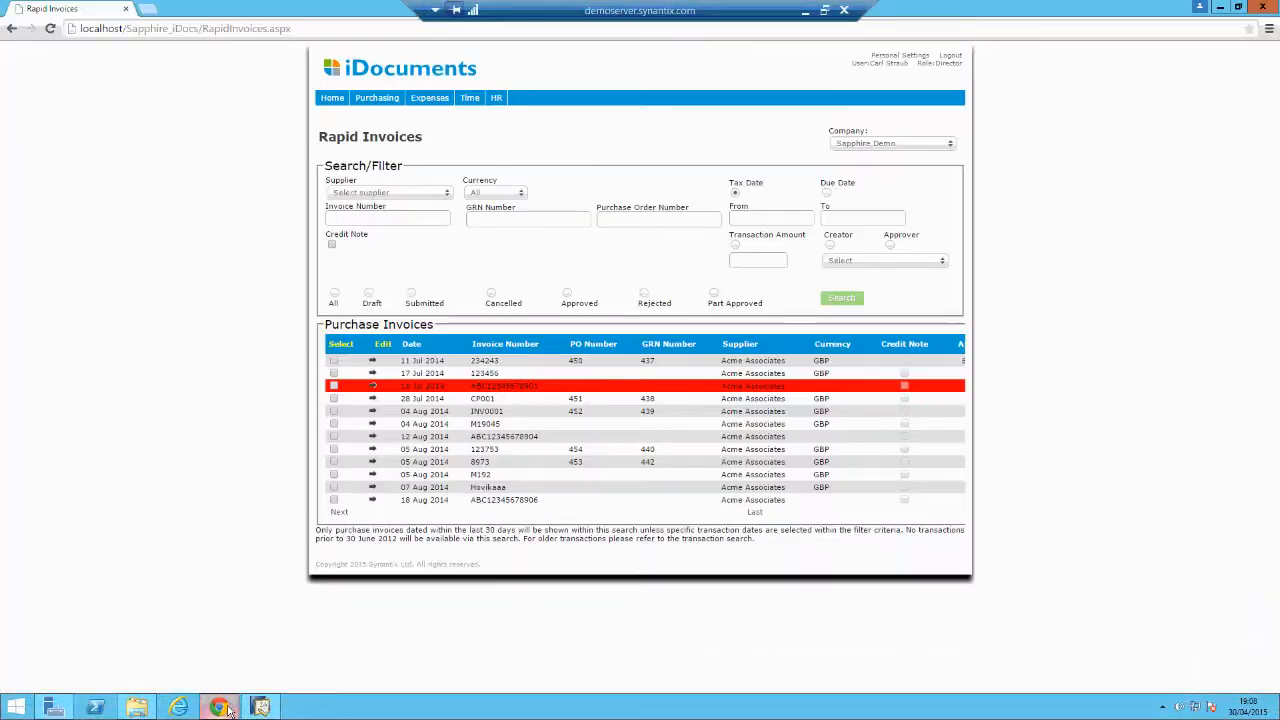
Log out and sign back into iDocuments as admin with the account password.
left_click(962, 56)
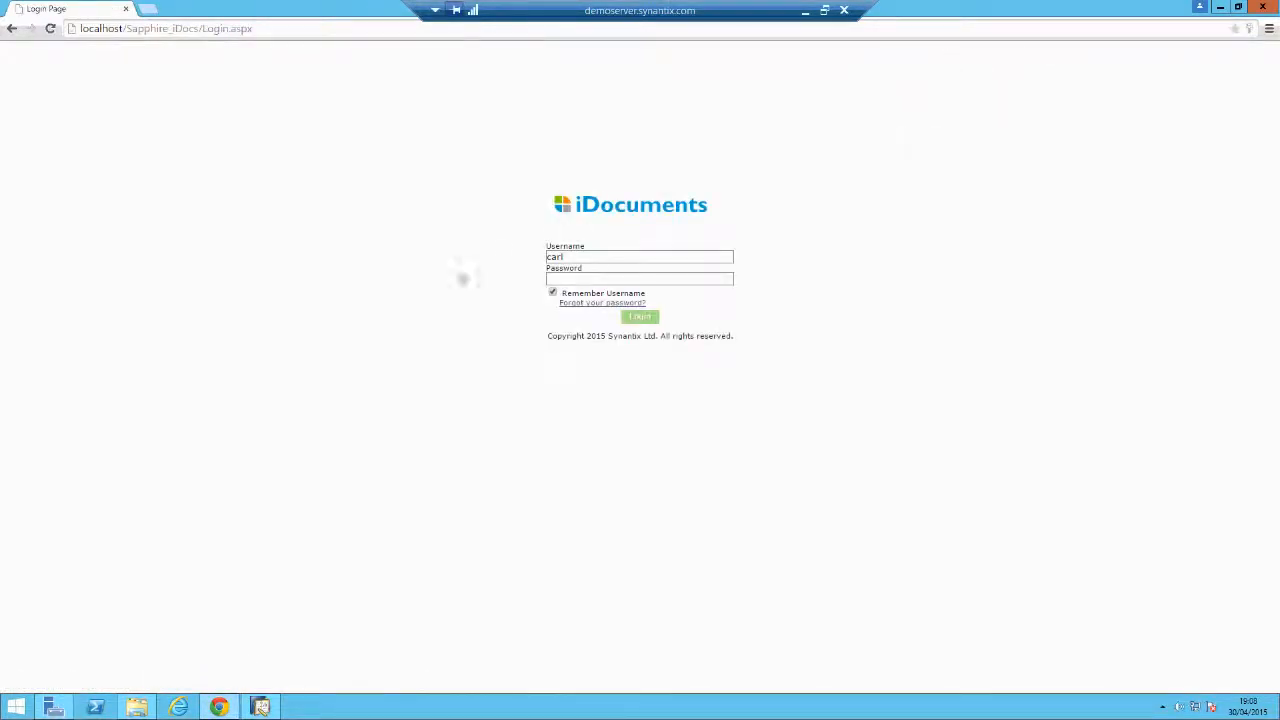
left_click_drag(606, 259, 510, 262)
type("admin")
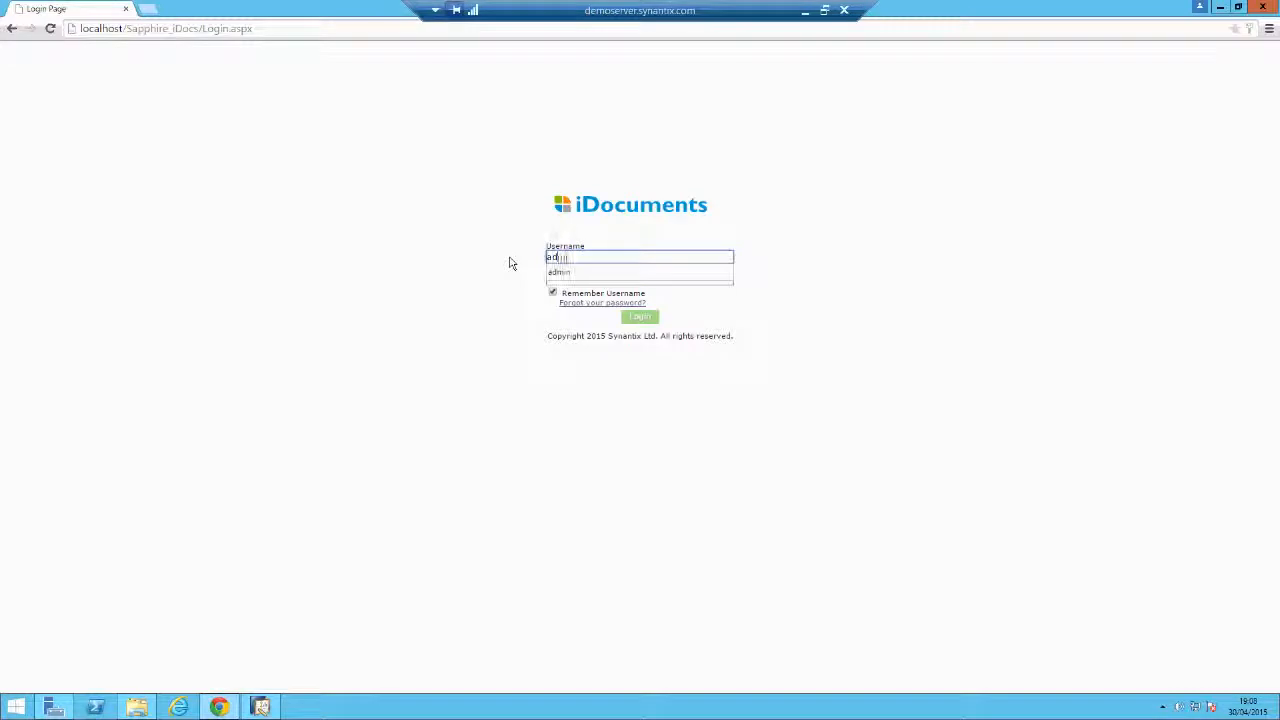
key("Tab")
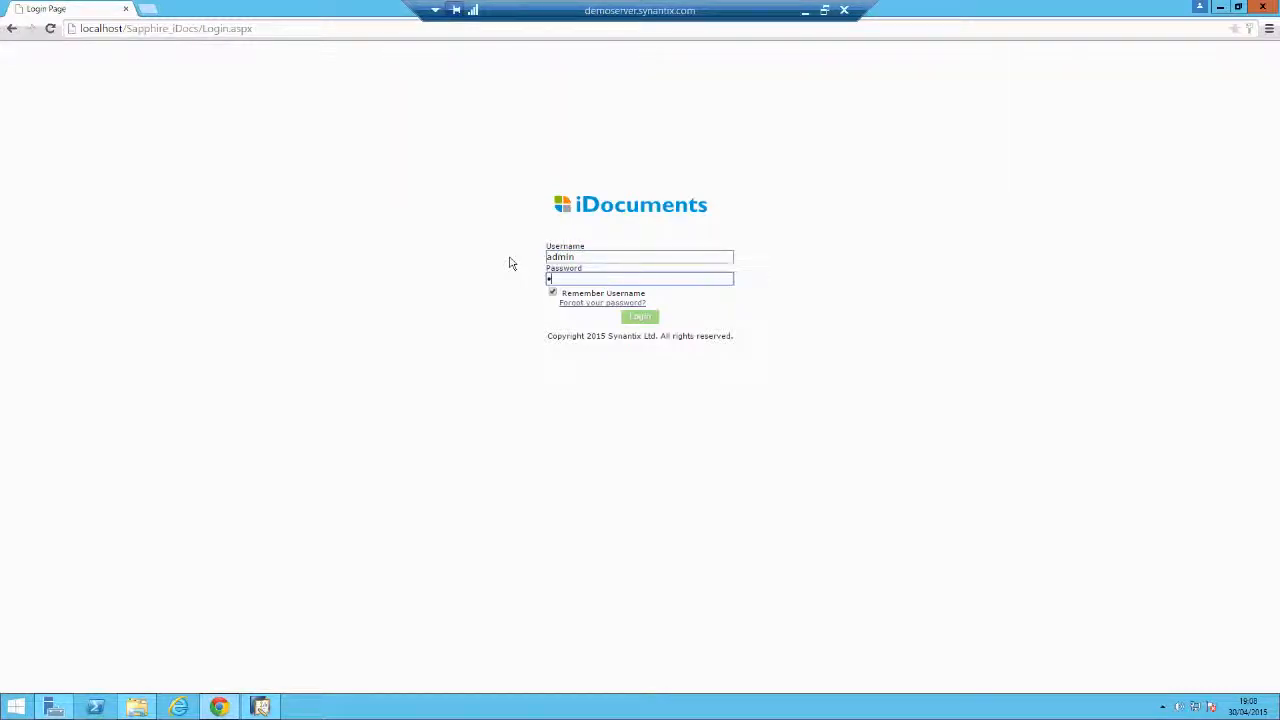
type("•••••")
key("Return")
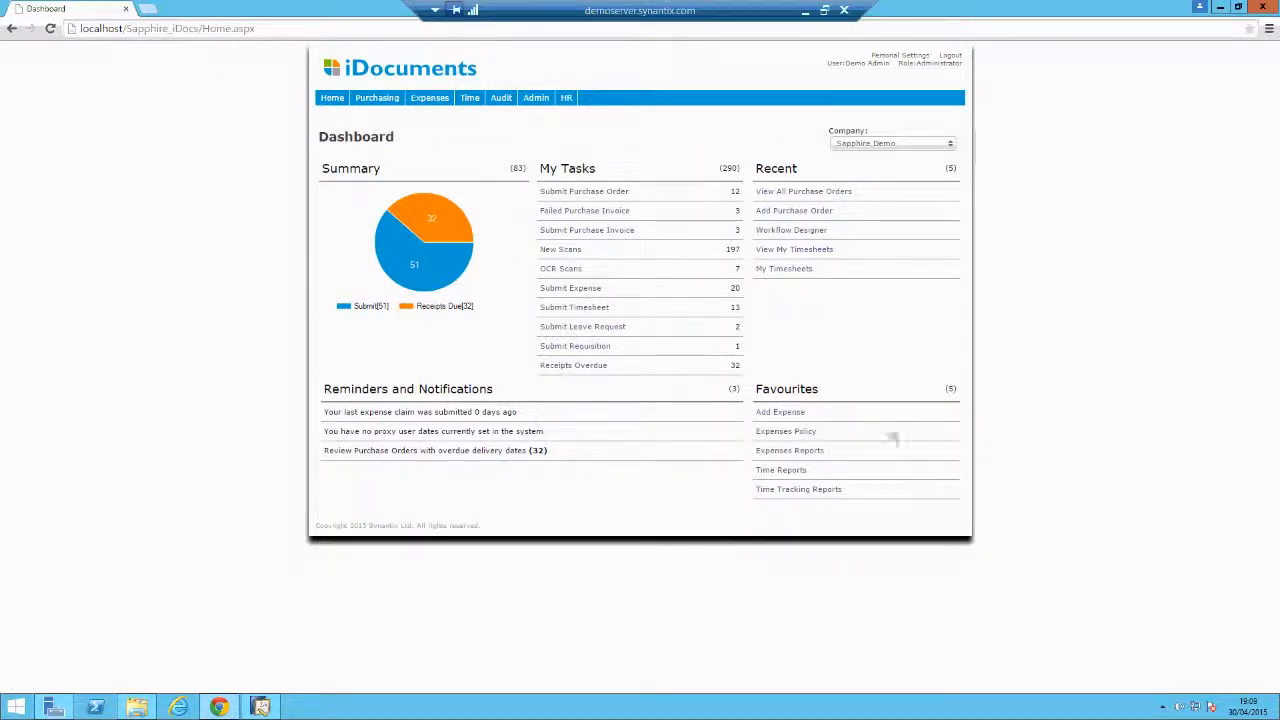
Open a new expense claim starting 30/04/2015 and assign it to the IT group.
left_click(790, 412)
left_click(786, 413)
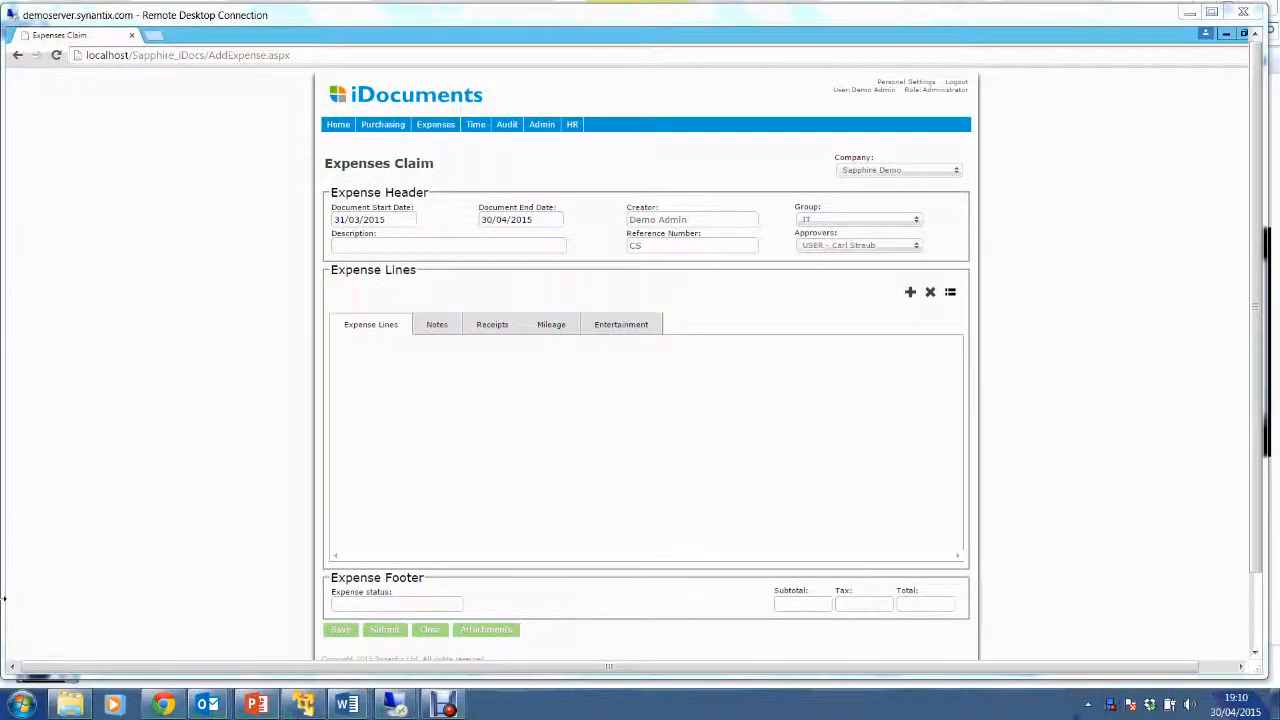
left_click(395, 221)
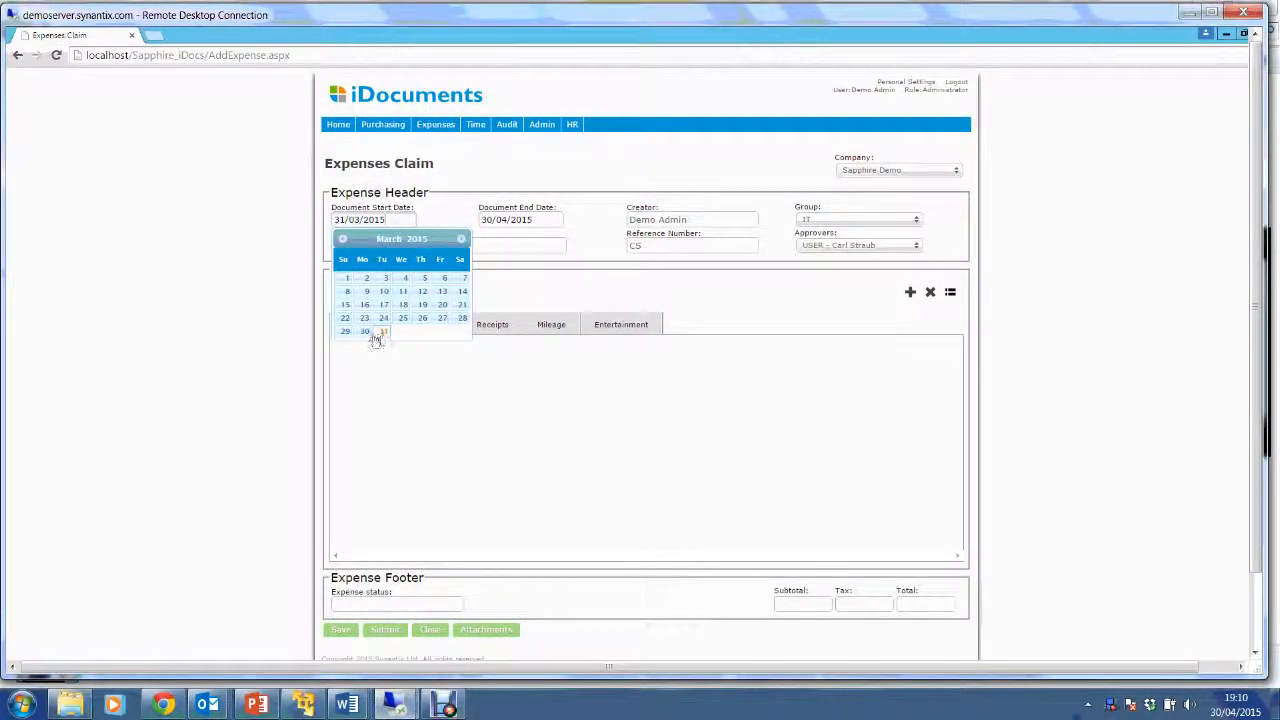
left_click(462, 239)
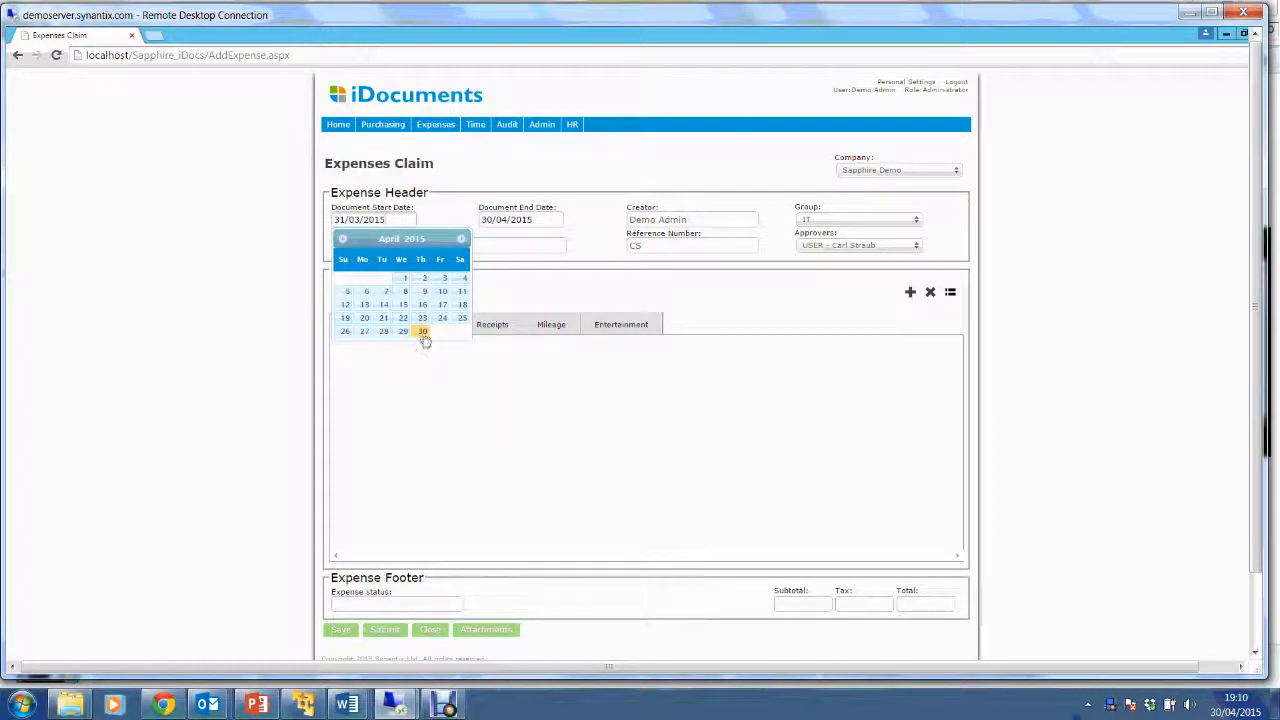
left_click(422, 333)
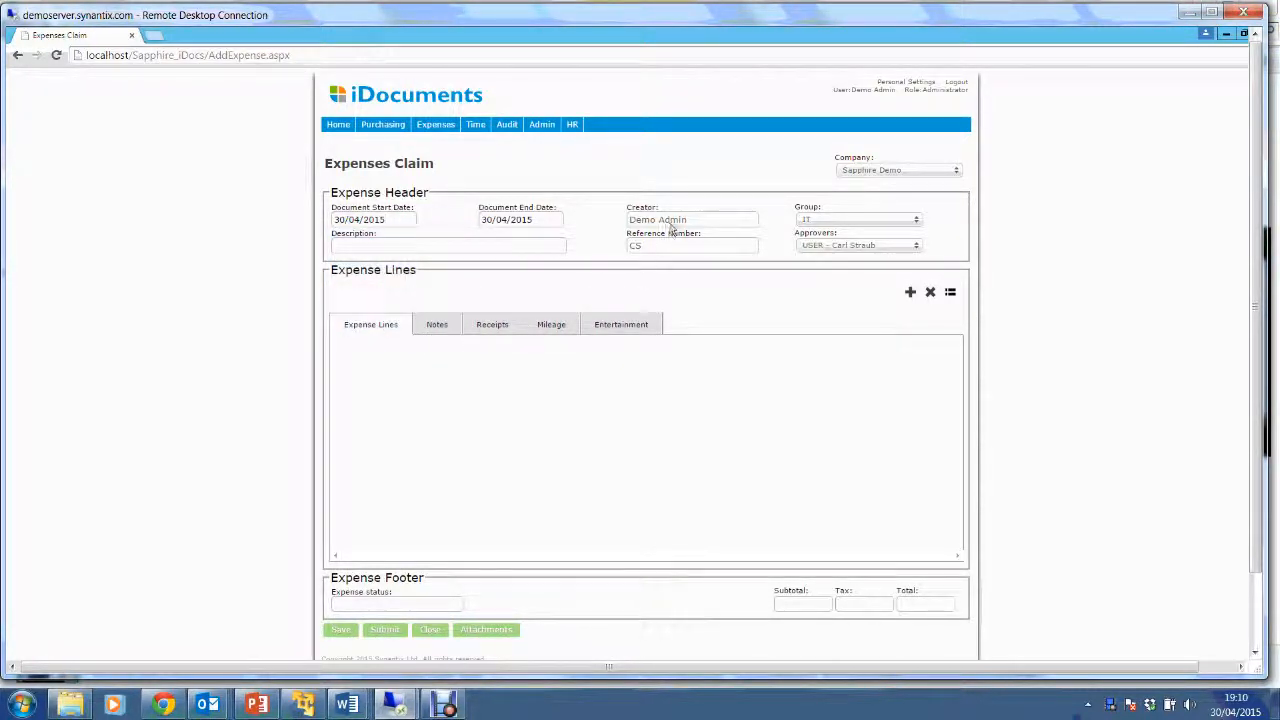
left_click(871, 224)
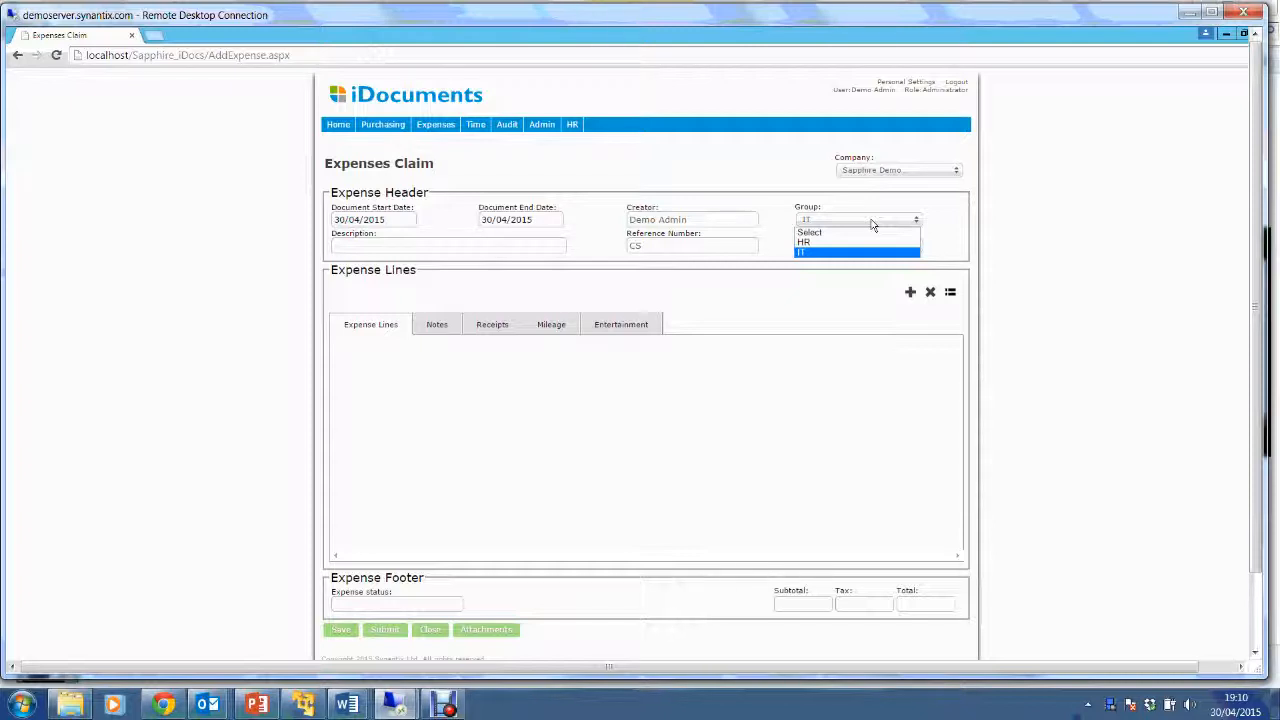
key("Return")
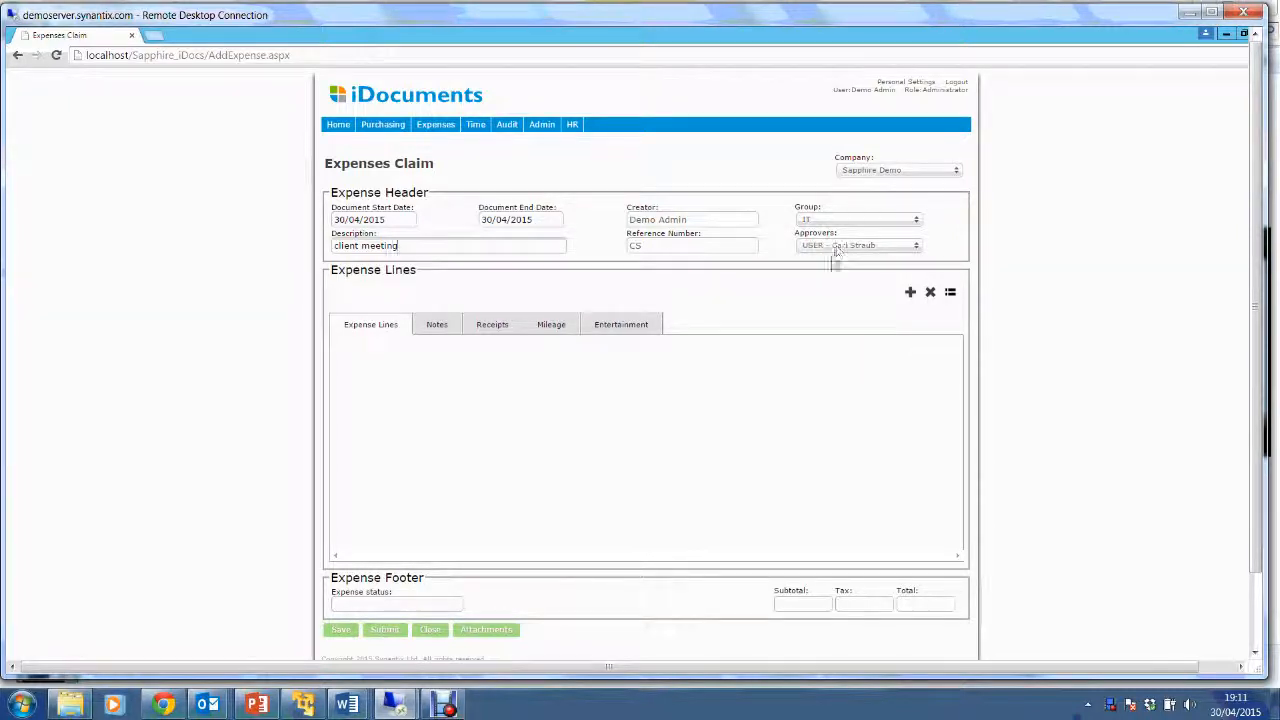
Add an expense line dated 29/04/2015, 'Hotel', purpose 'client meet', type Accommodation - Domestic.
left_click(911, 293)
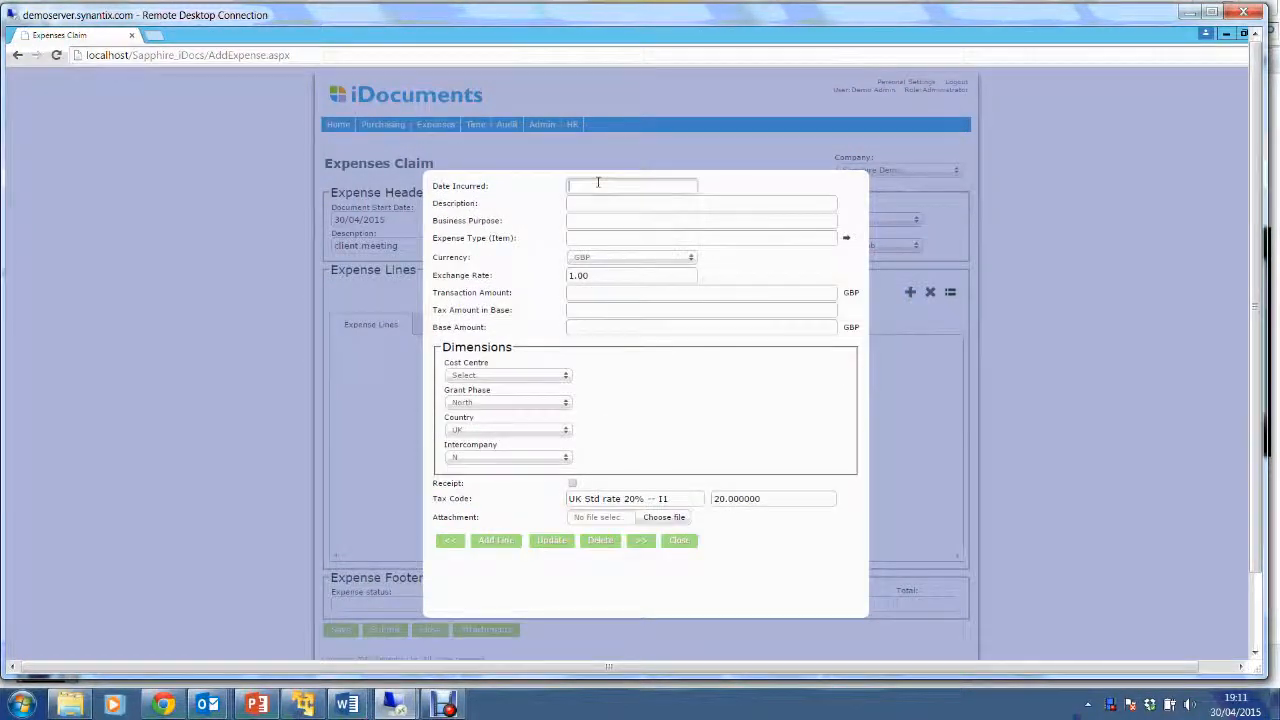
left_click(637, 297)
left_click(662, 202)
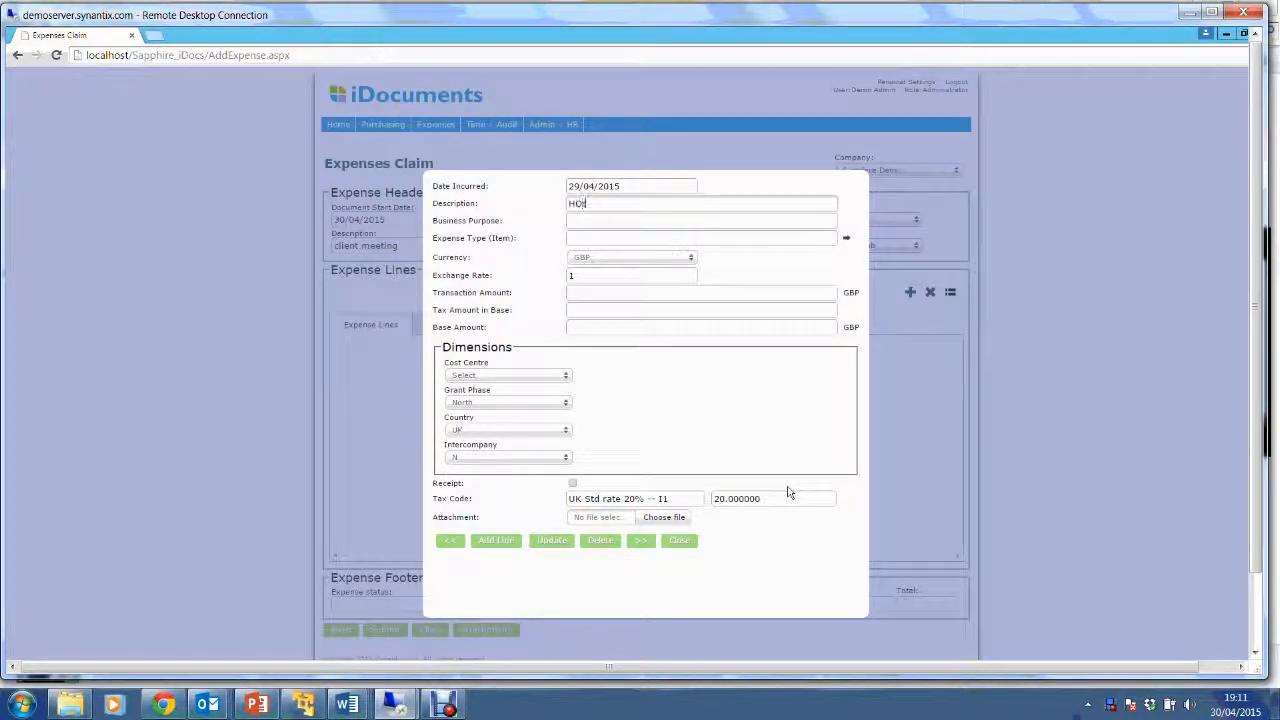
type("Hotel")
left_click(717, 213)
type("client meeting")
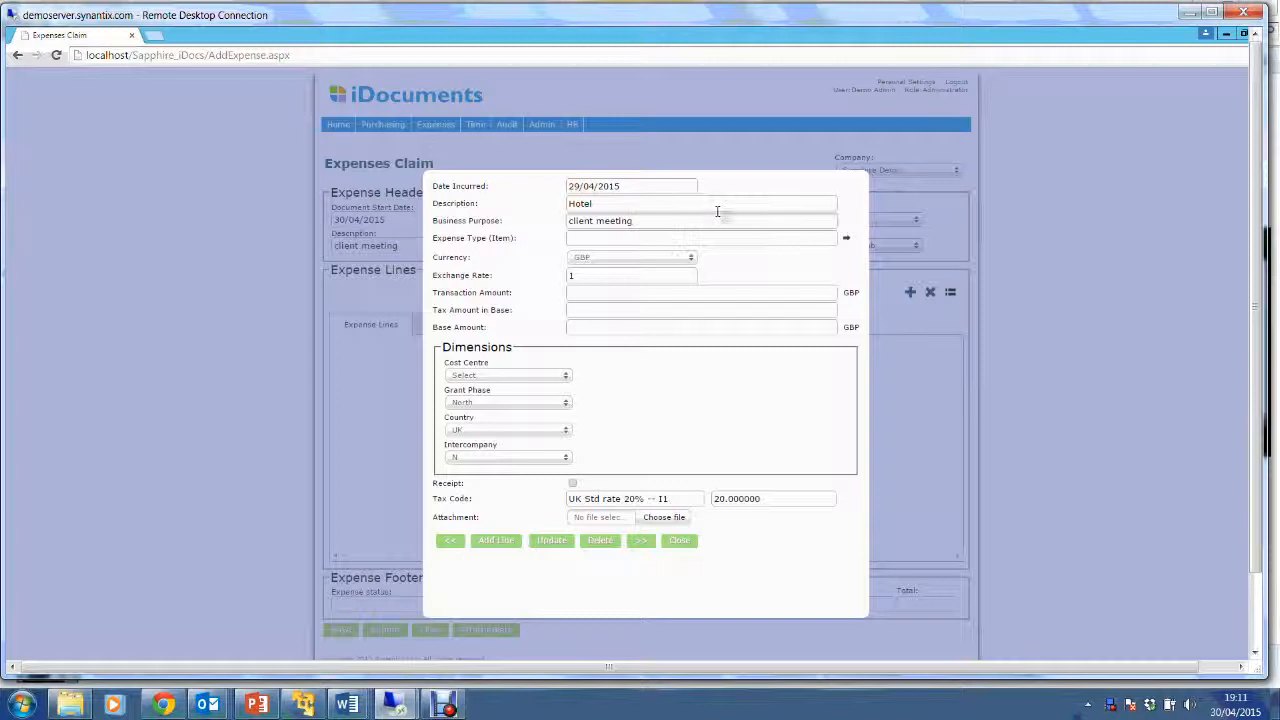
left_click(846, 239)
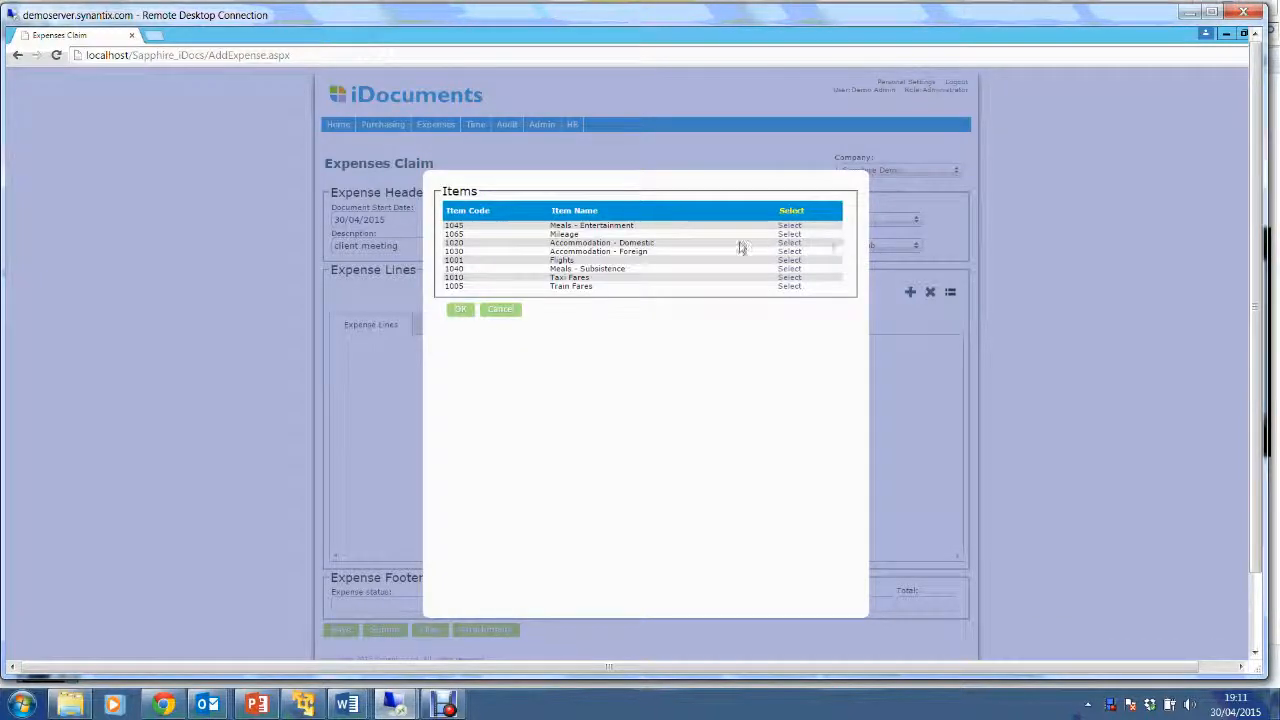
left_click(790, 243)
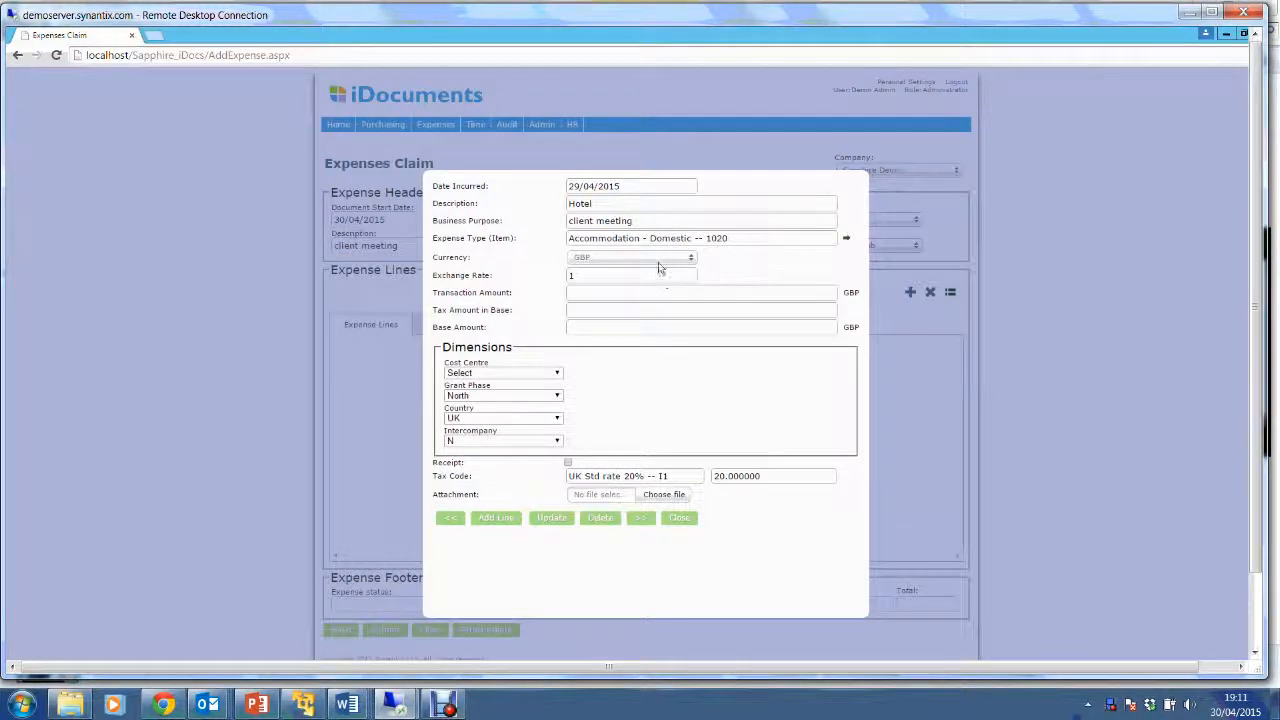
Give the hotel line 100 GBP, Finance cost centre and North grant phase, and add it.
left_click(651, 261)
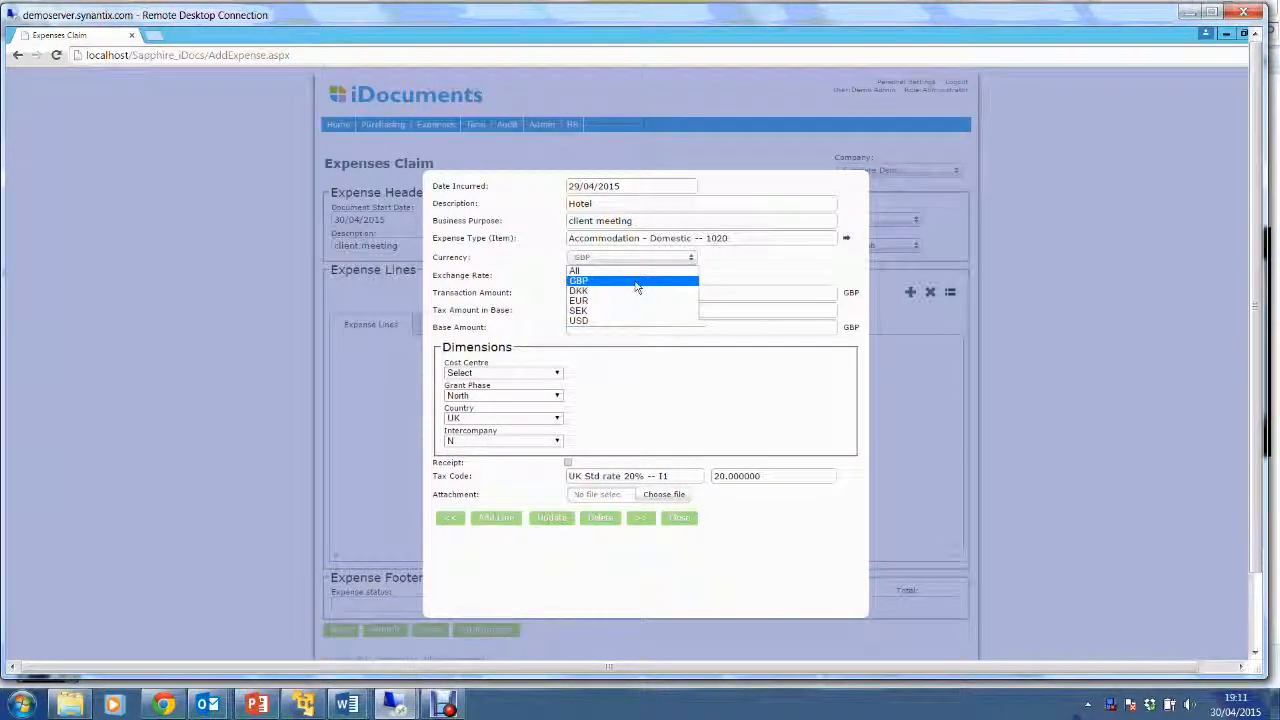
left_click(634, 283)
left_click(577, 275)
left_click(580, 292)
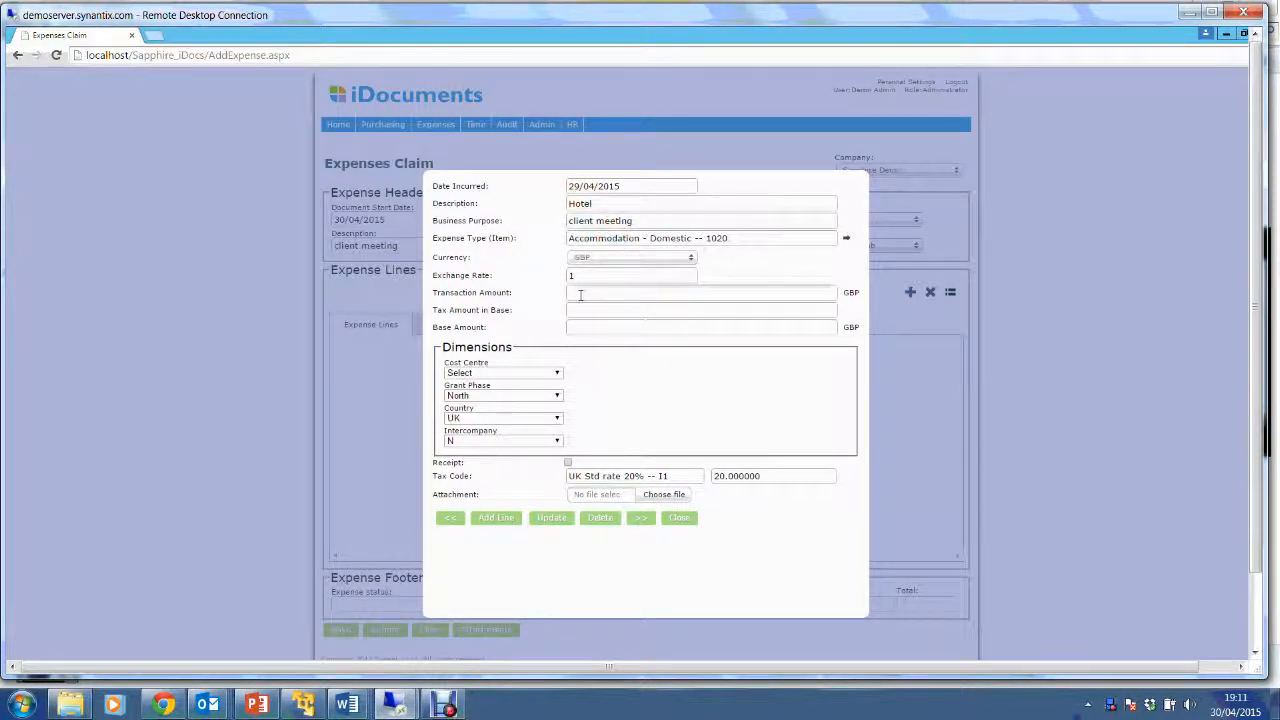
type("100")
key("Tab")
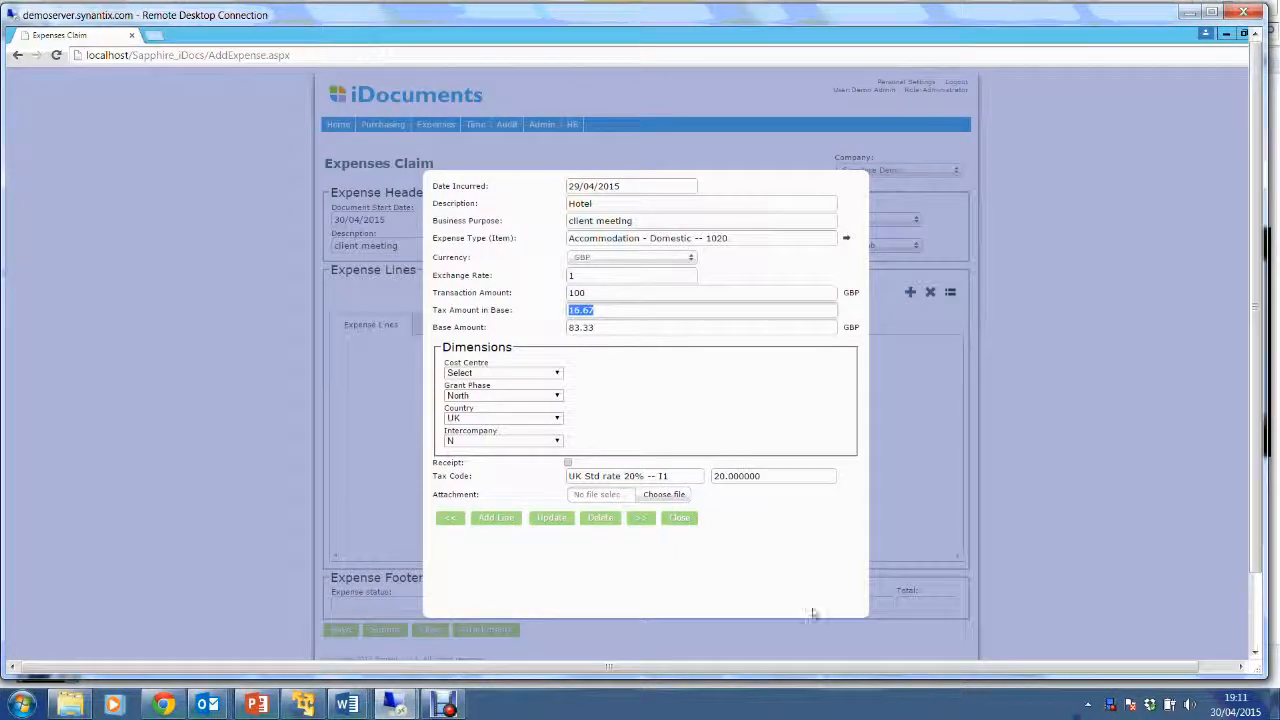
left_click(500, 373)
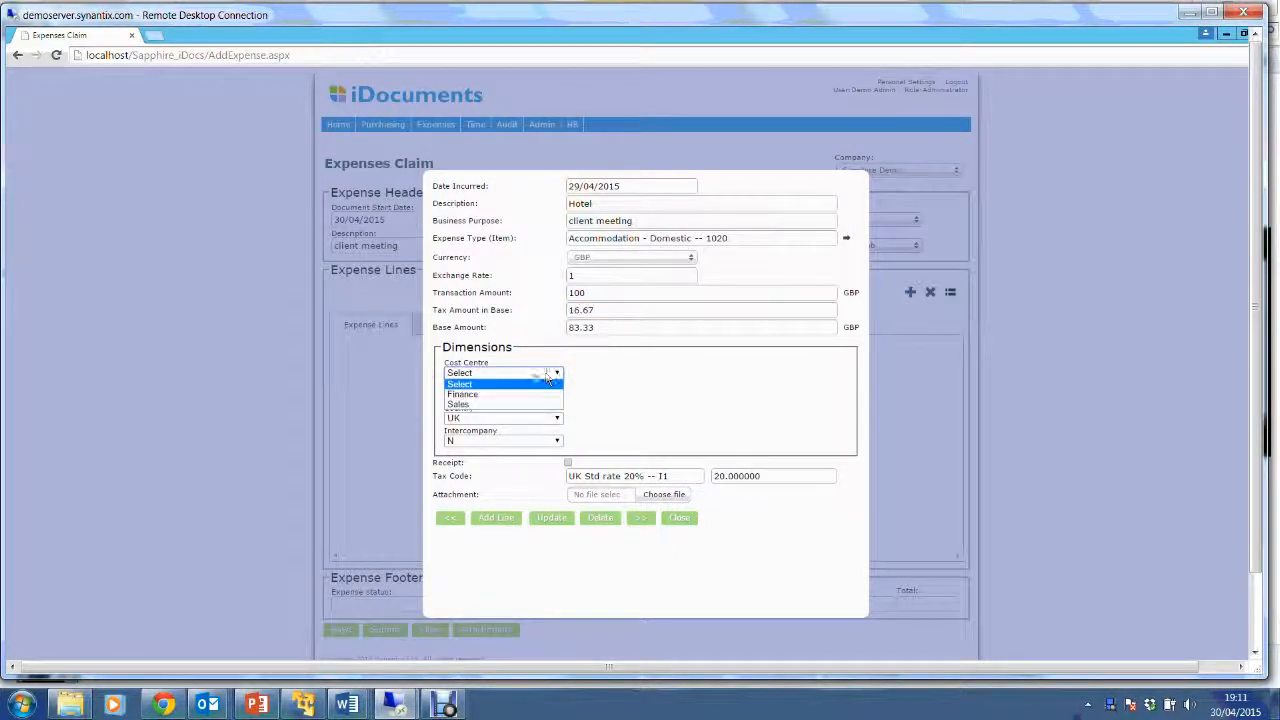
left_click(487, 396)
left_click(497, 396)
left_click(502, 407)
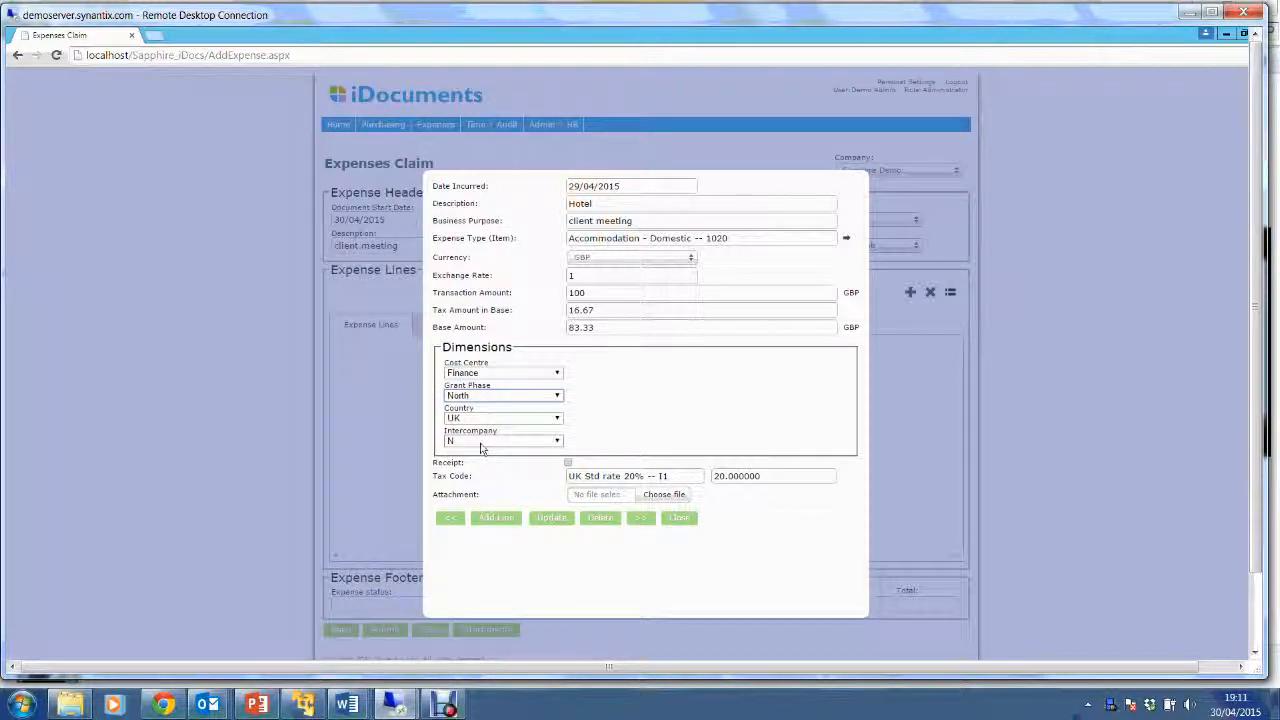
left_click(500, 519)
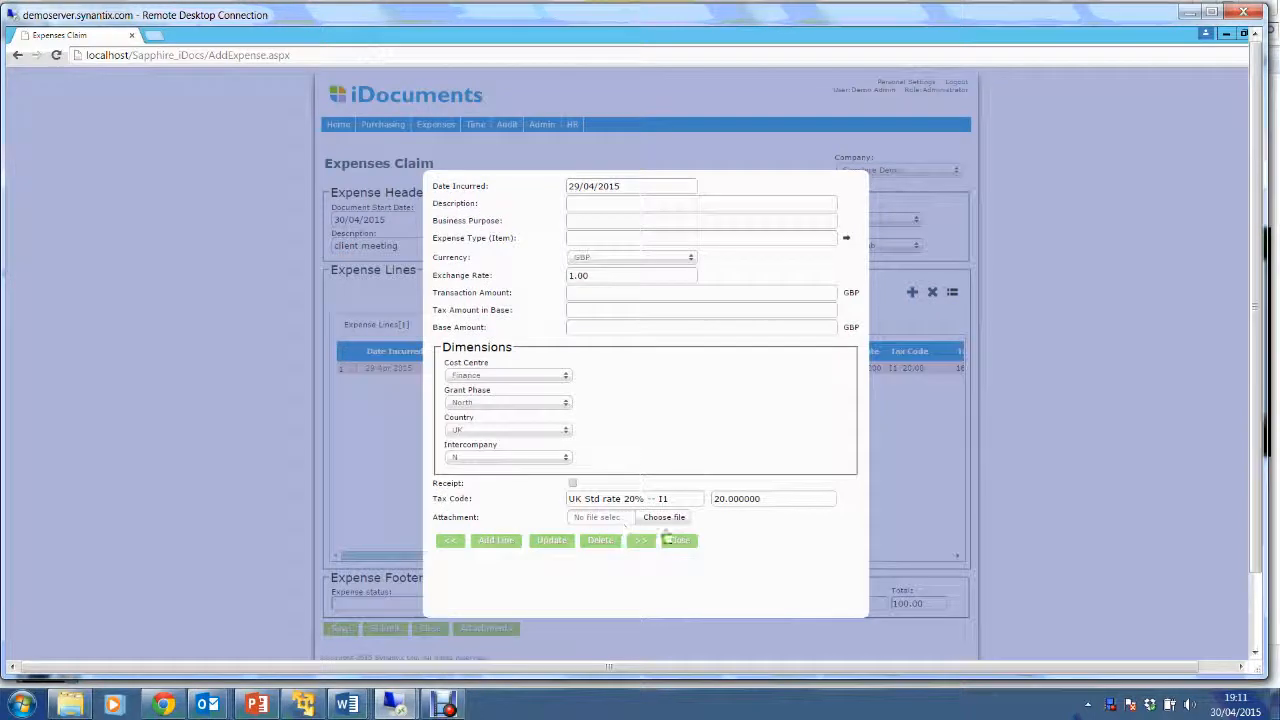
Start the next line as 'client meeting', purpose 'business reliew', with Mileage as its item.
left_click(669, 203)
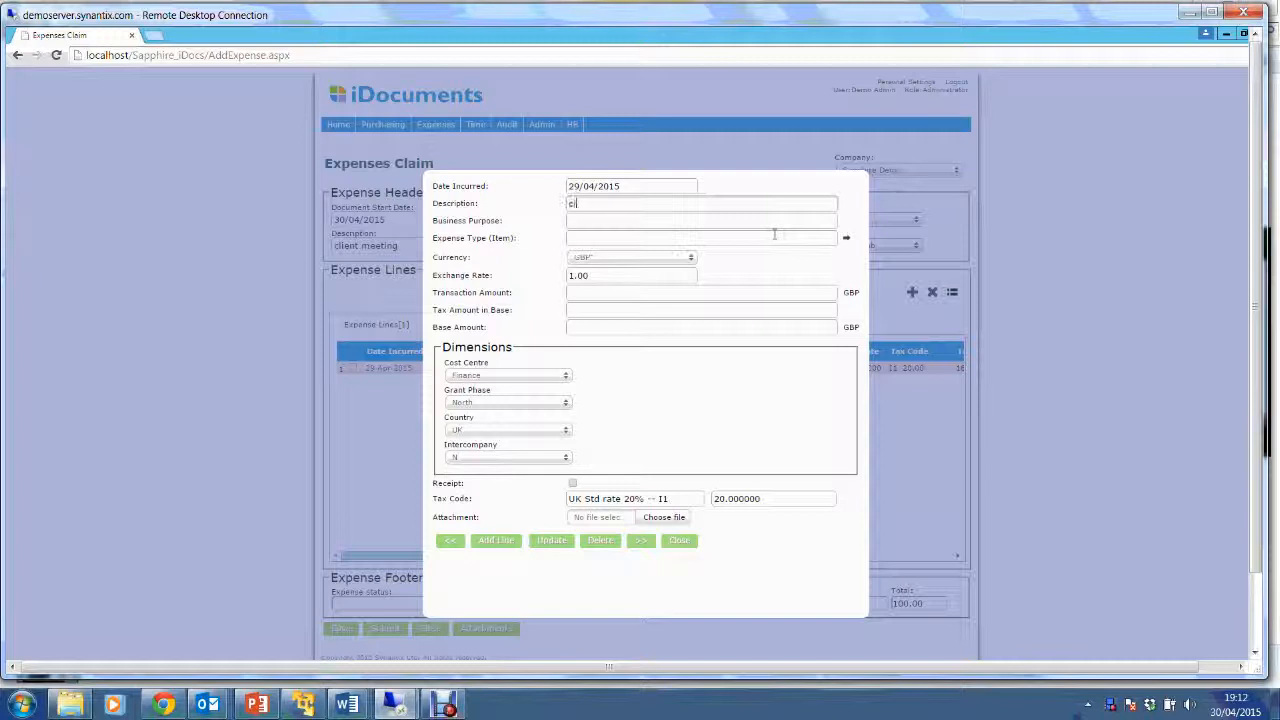
type("client meeting")
key("Tab")
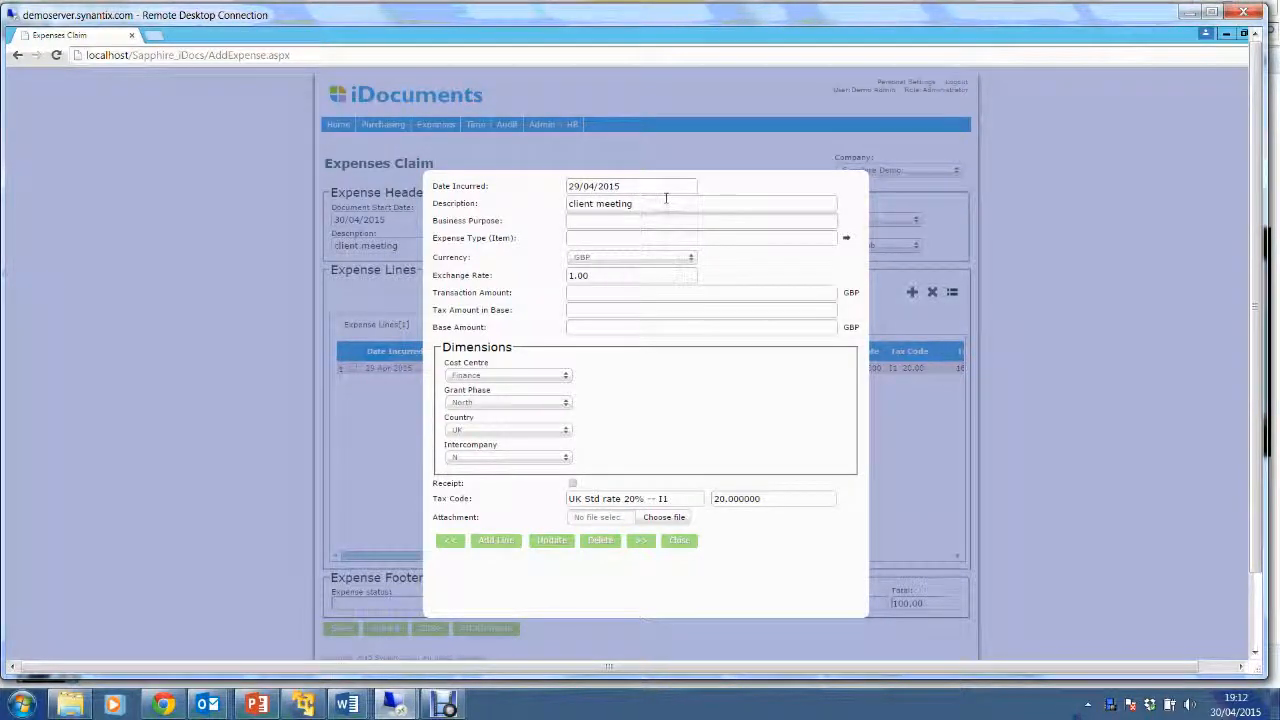
type("busines")
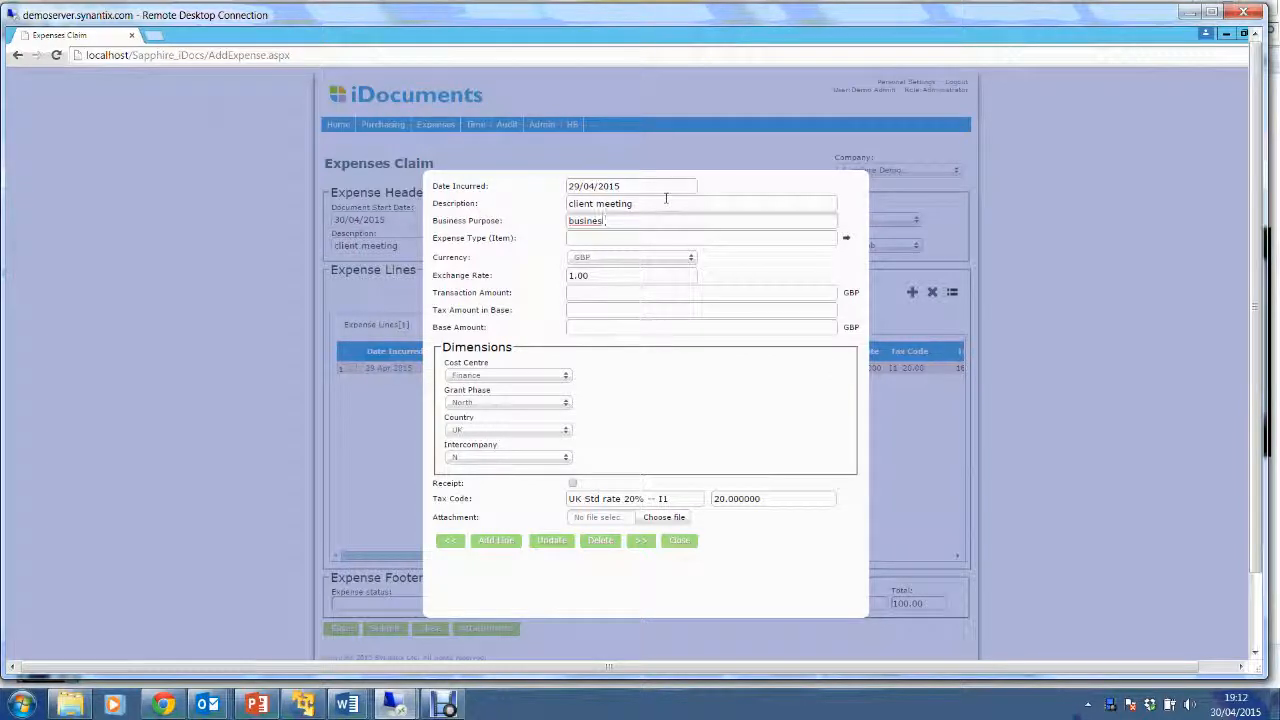
type("s reliew")
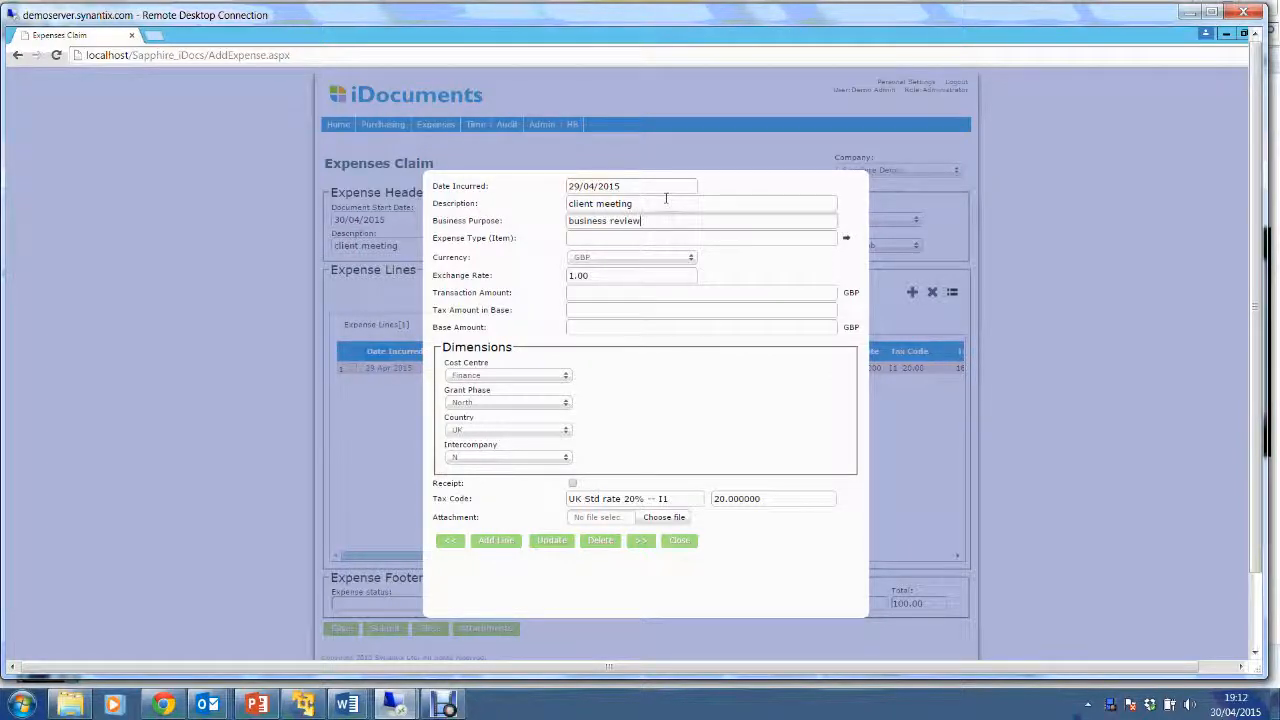
left_click(846, 238)
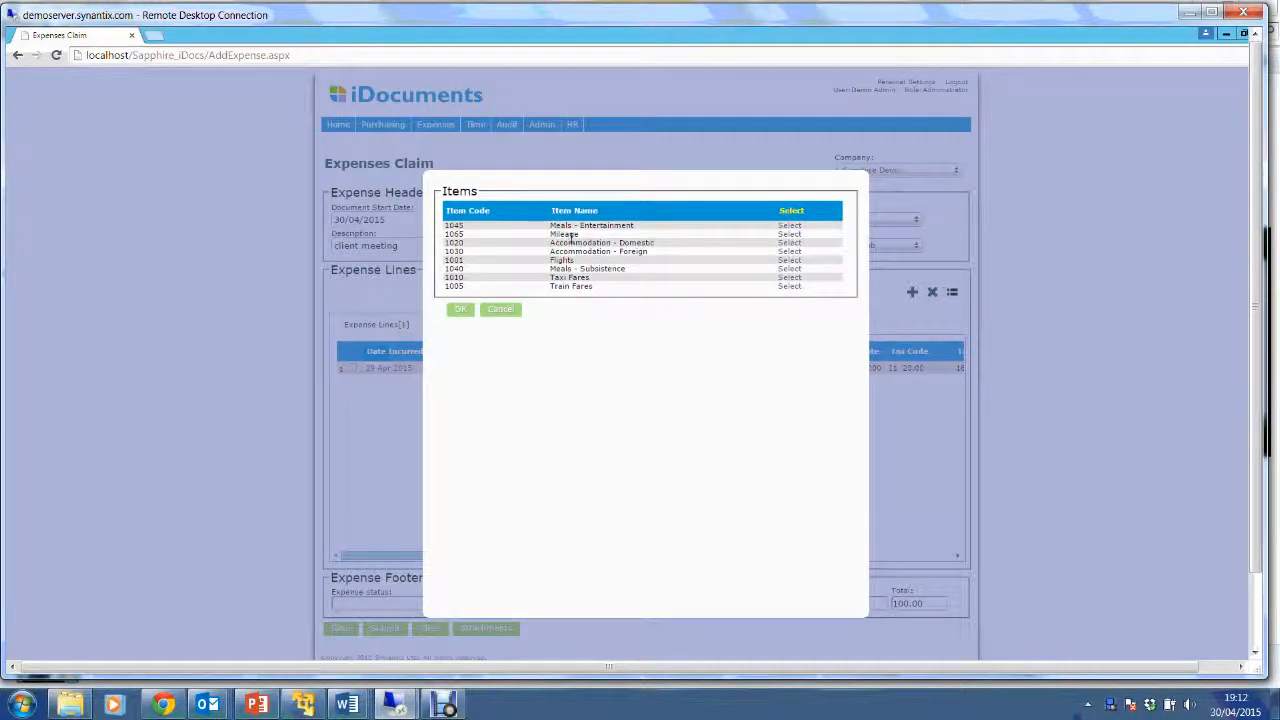
left_click(789, 243)
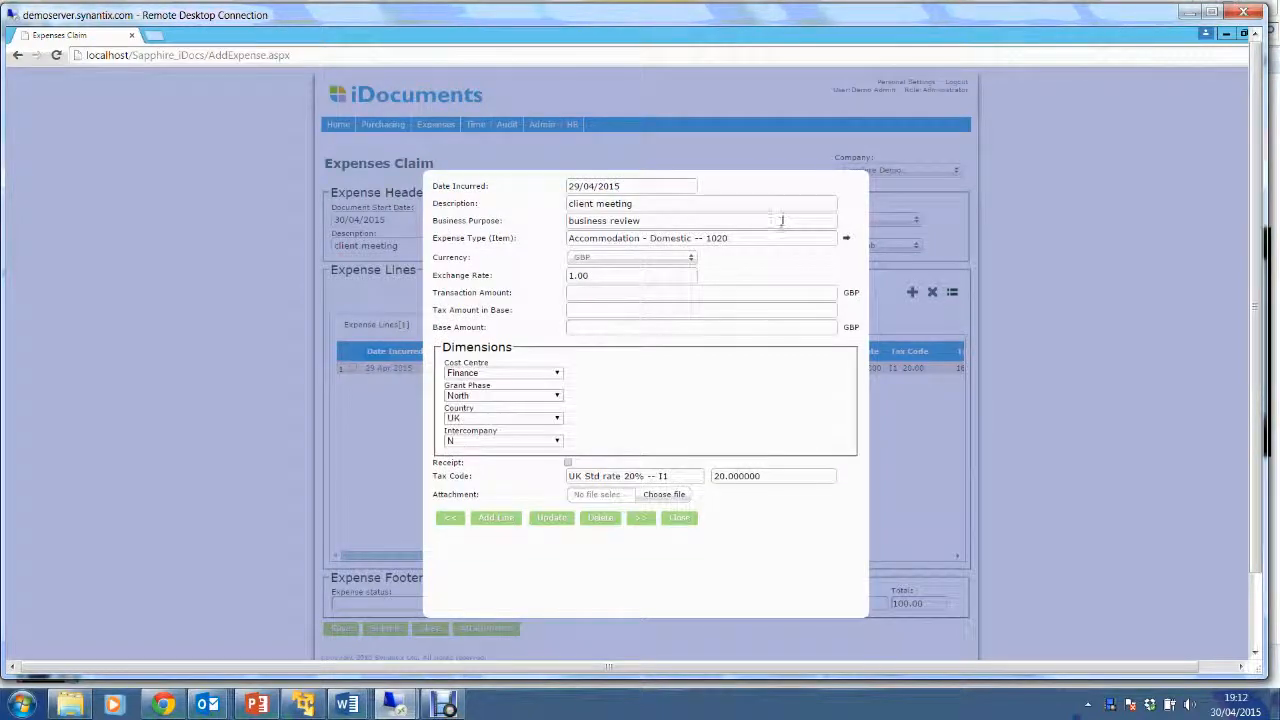
left_click(846, 239)
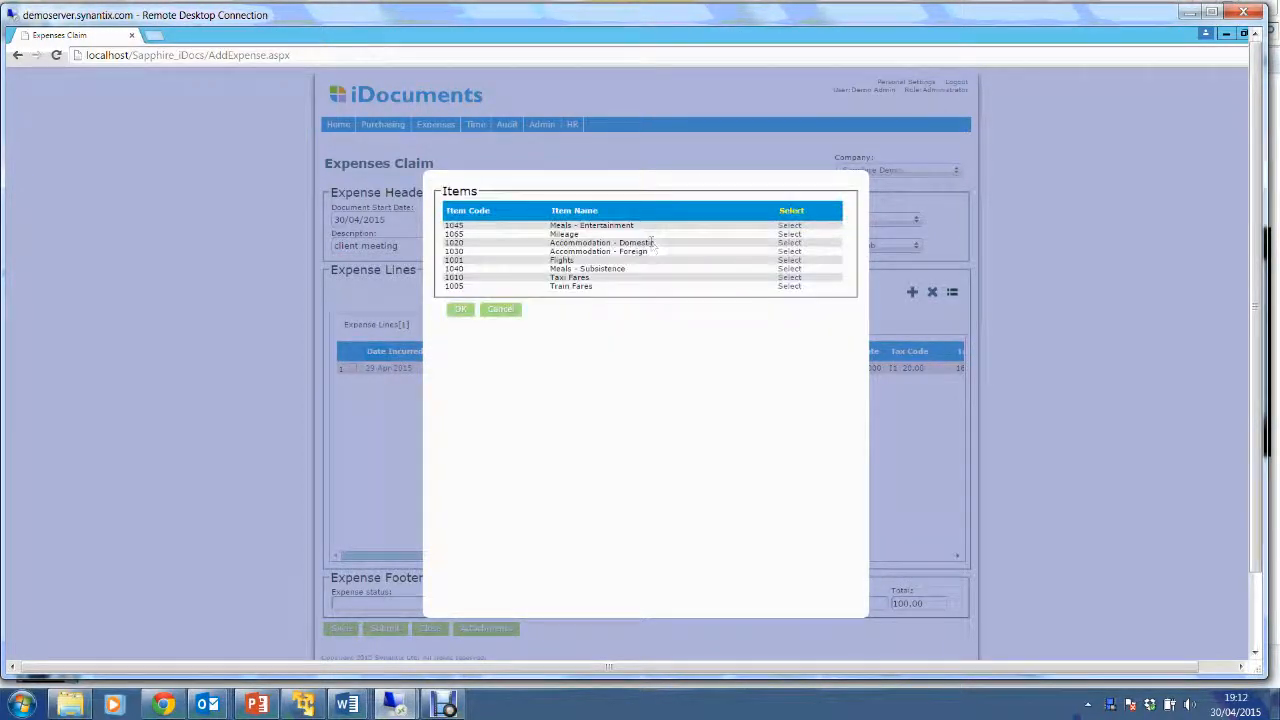
left_click(789, 234)
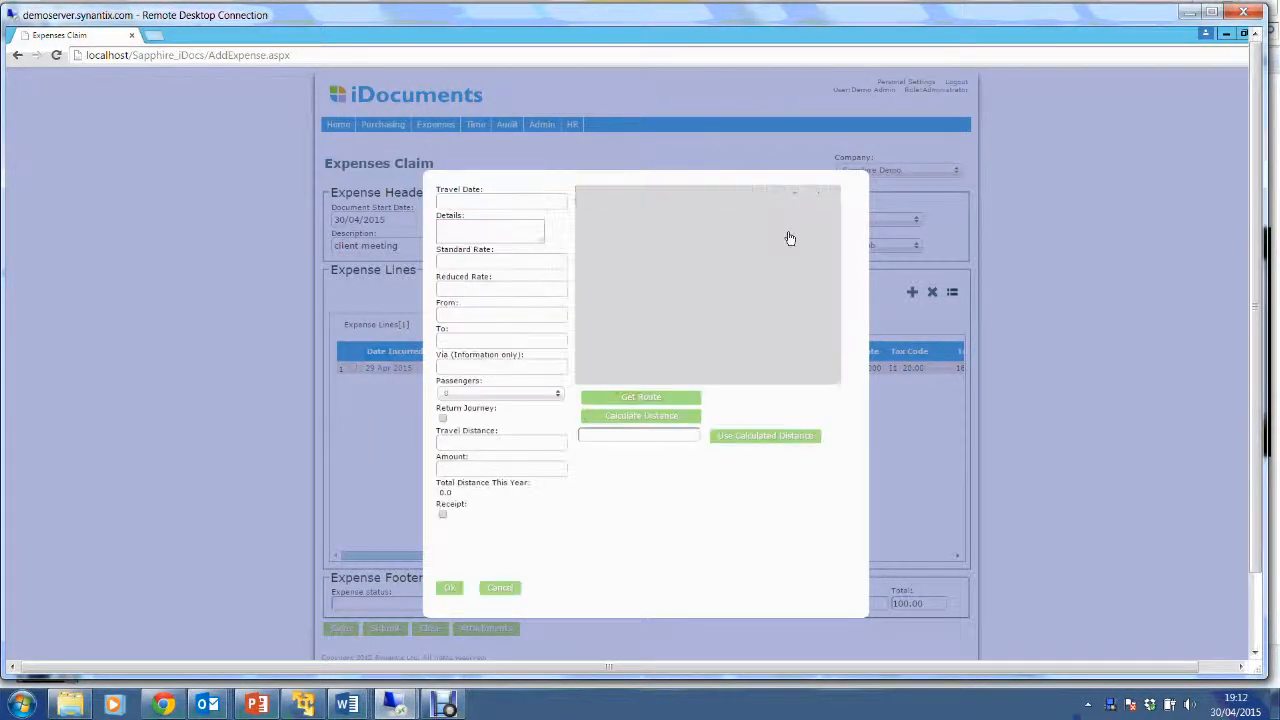
Set the travel date to 29/04/2015 with details 'Trip to edinburgh client'.
left_click(502, 204)
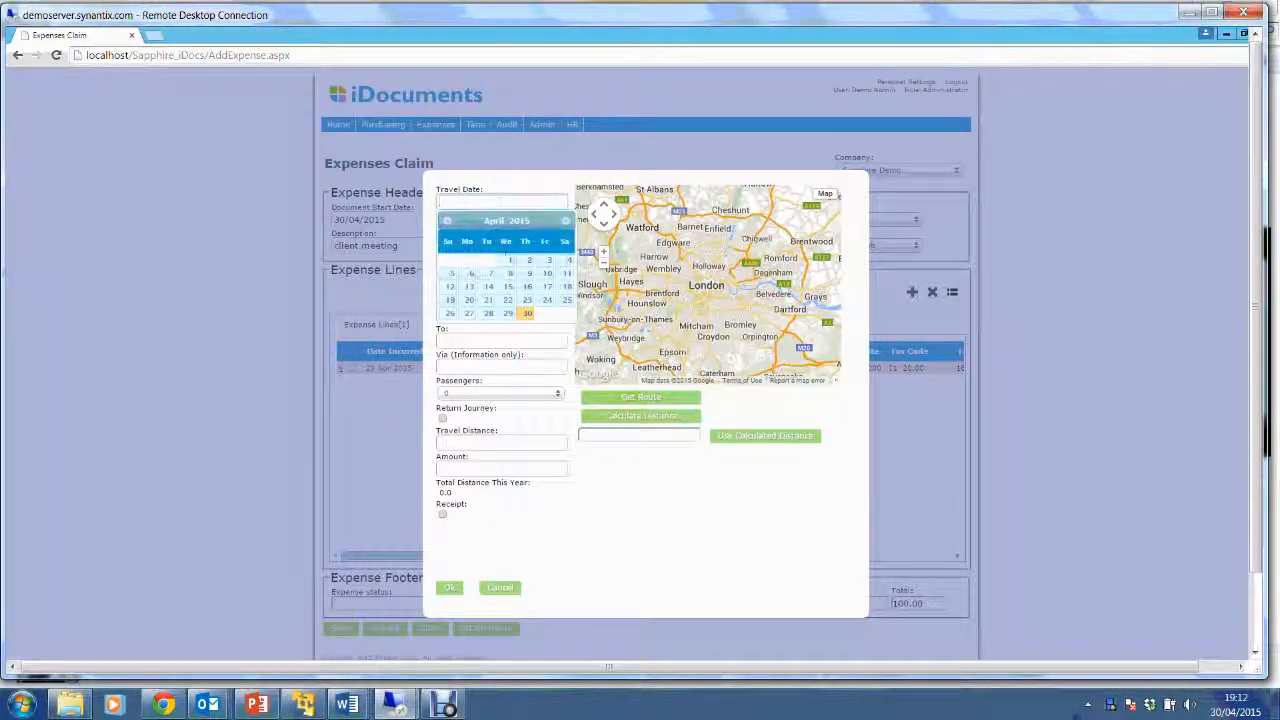
left_click(508, 313)
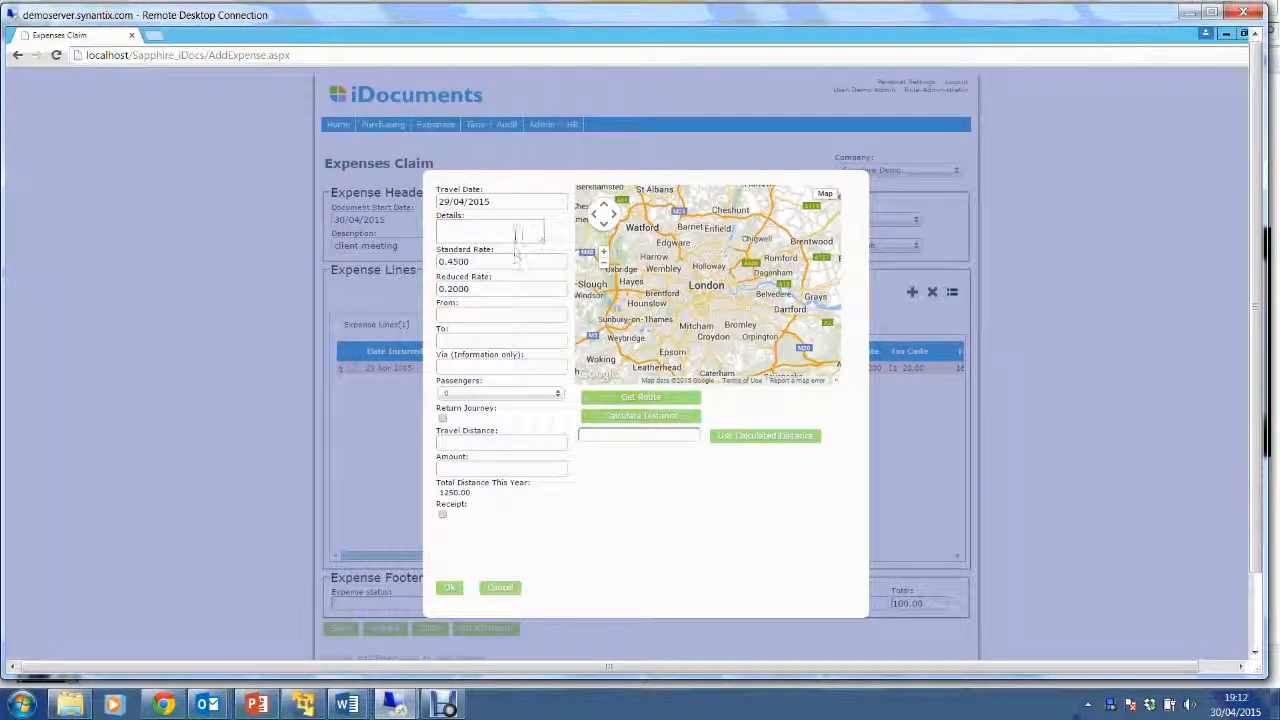
type("Trip to ")
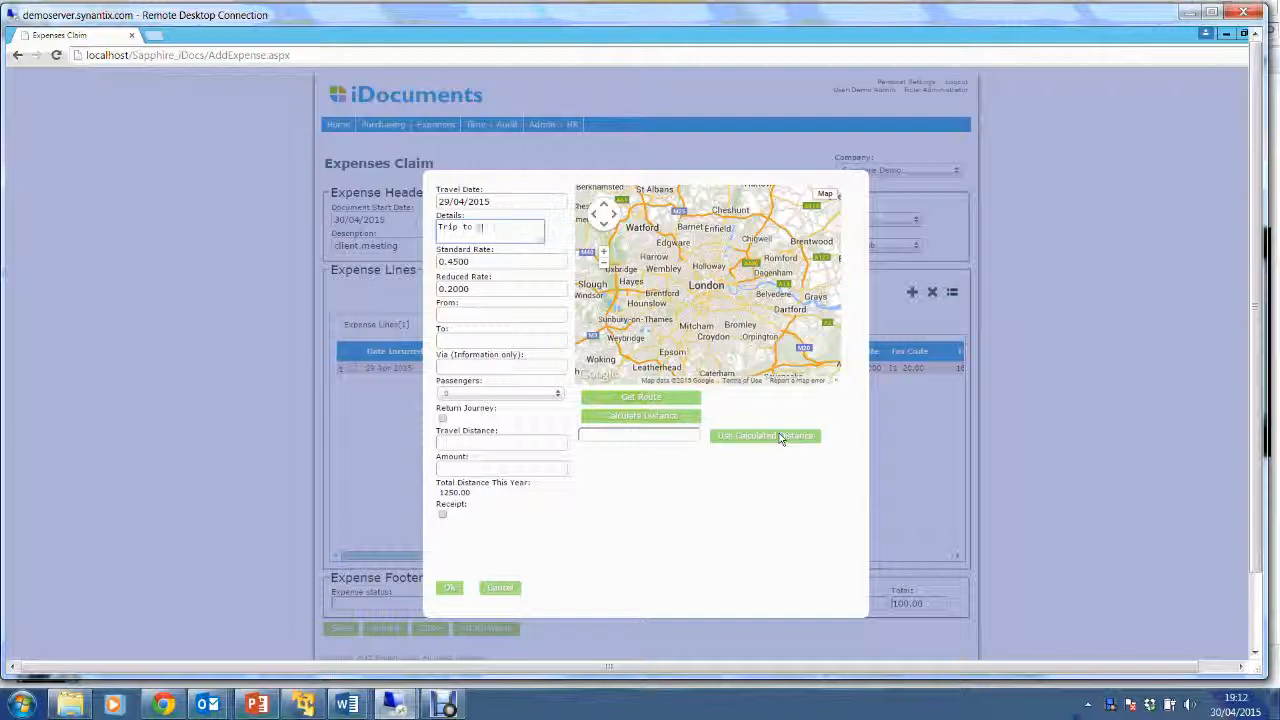
type("edinburgh client")
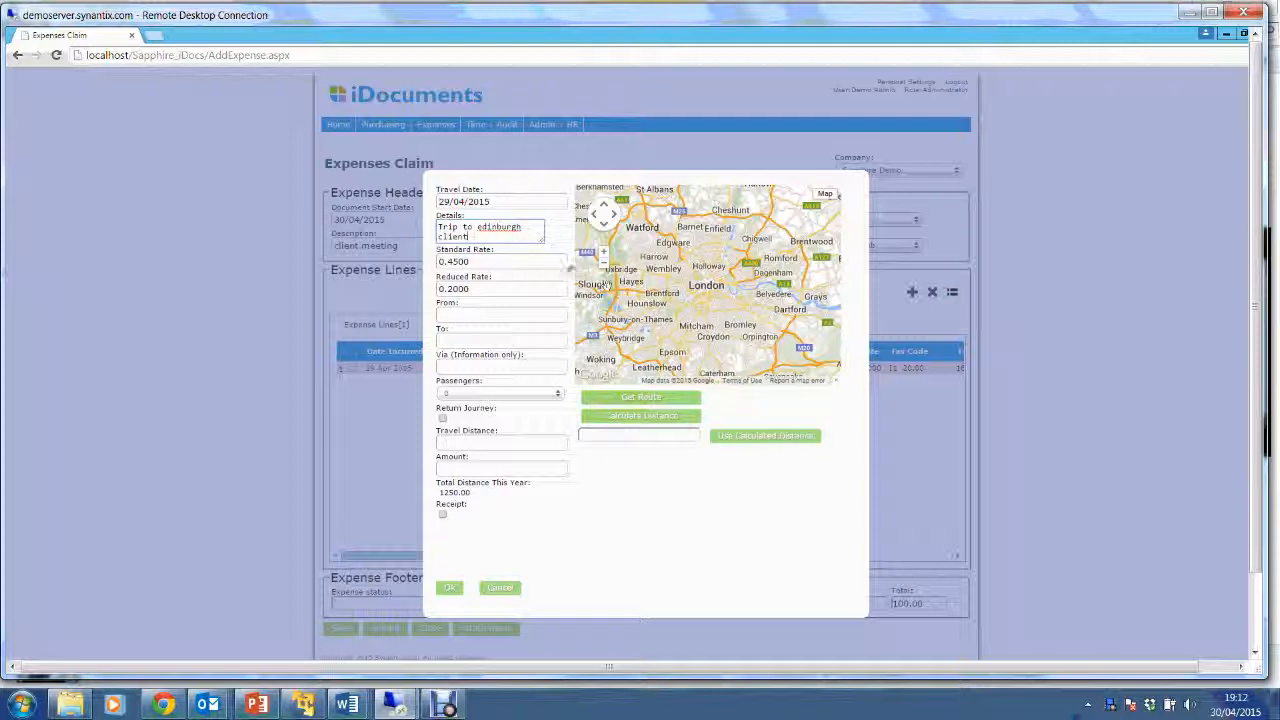
key("ctrl")
Enter the journey from London to Edinburgh via York with 1 passenger.
left_click(460, 314)
type("London")
key("Tab")
type("Ed")
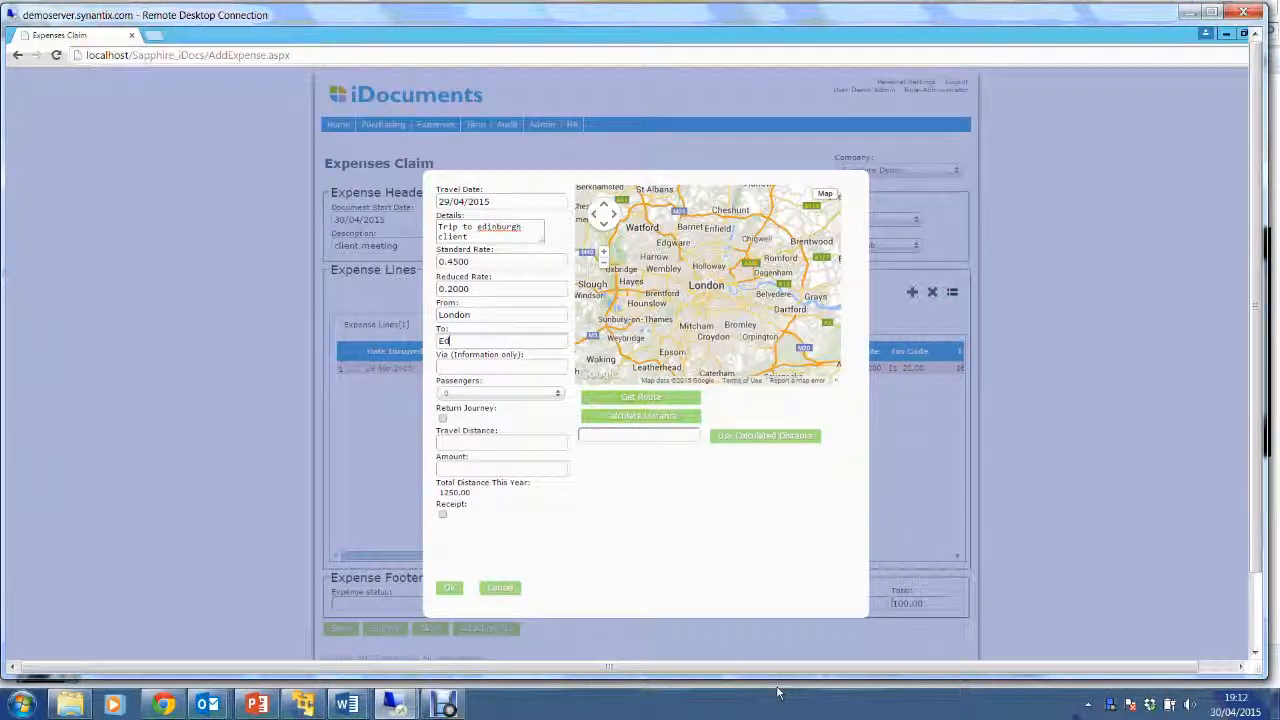
type("inburg")
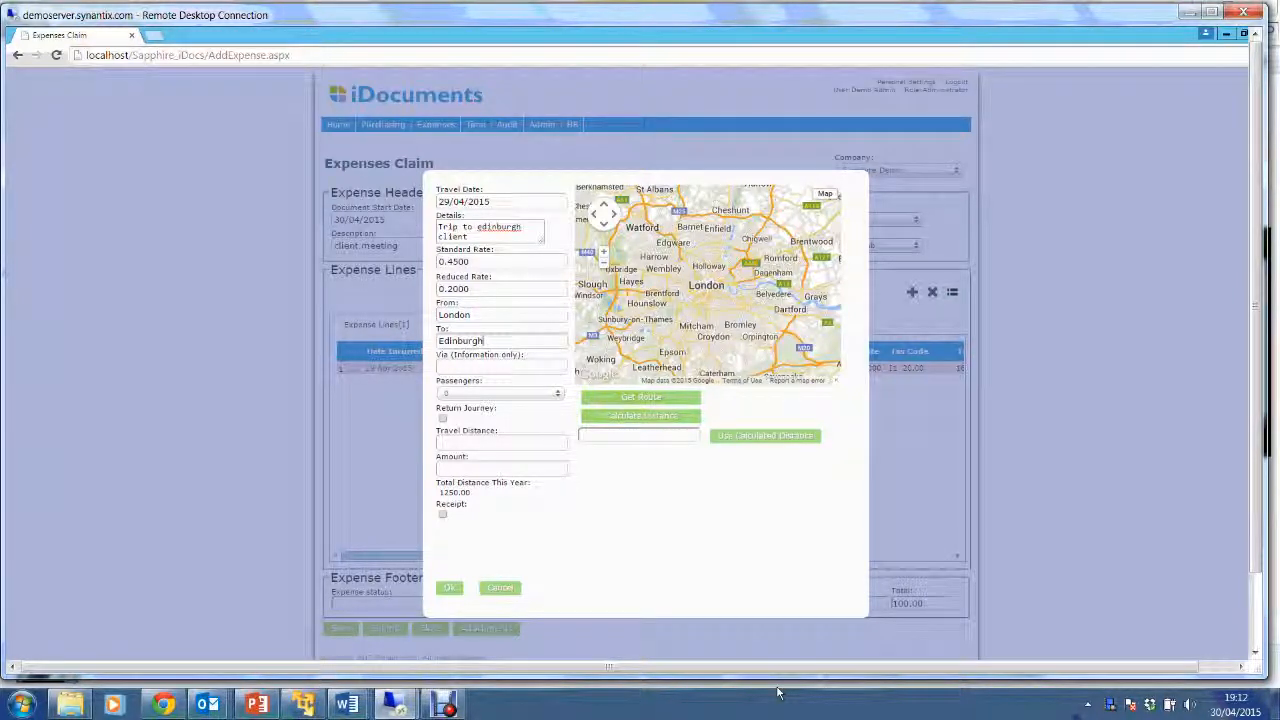
type("h")
key("Tab")
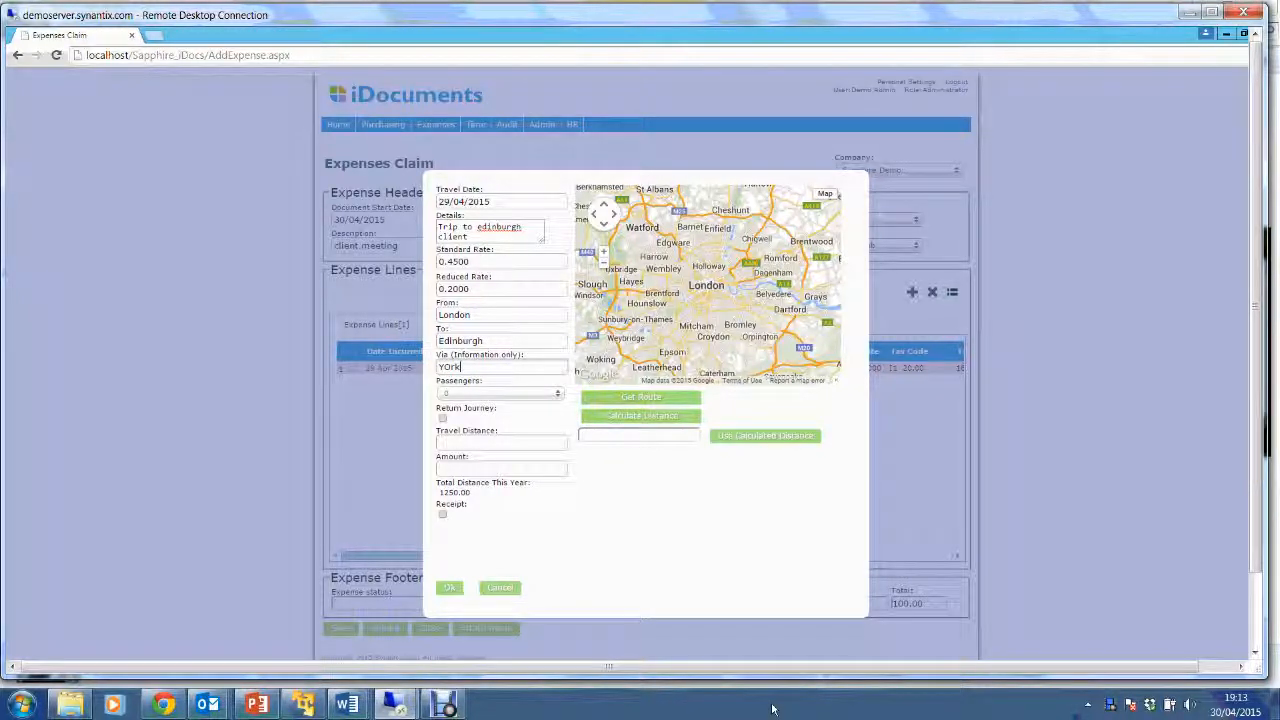
key("BackSpace")
type("o")
left_click(541, 394)
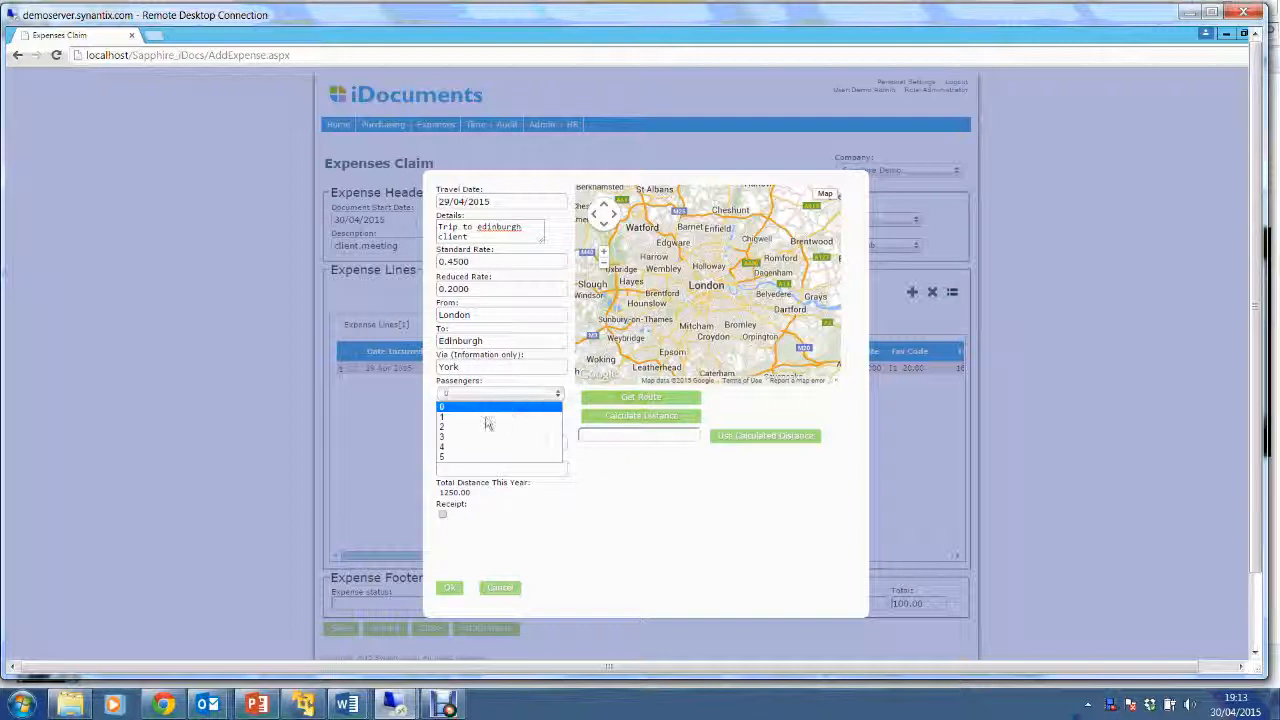
left_click(478, 421)
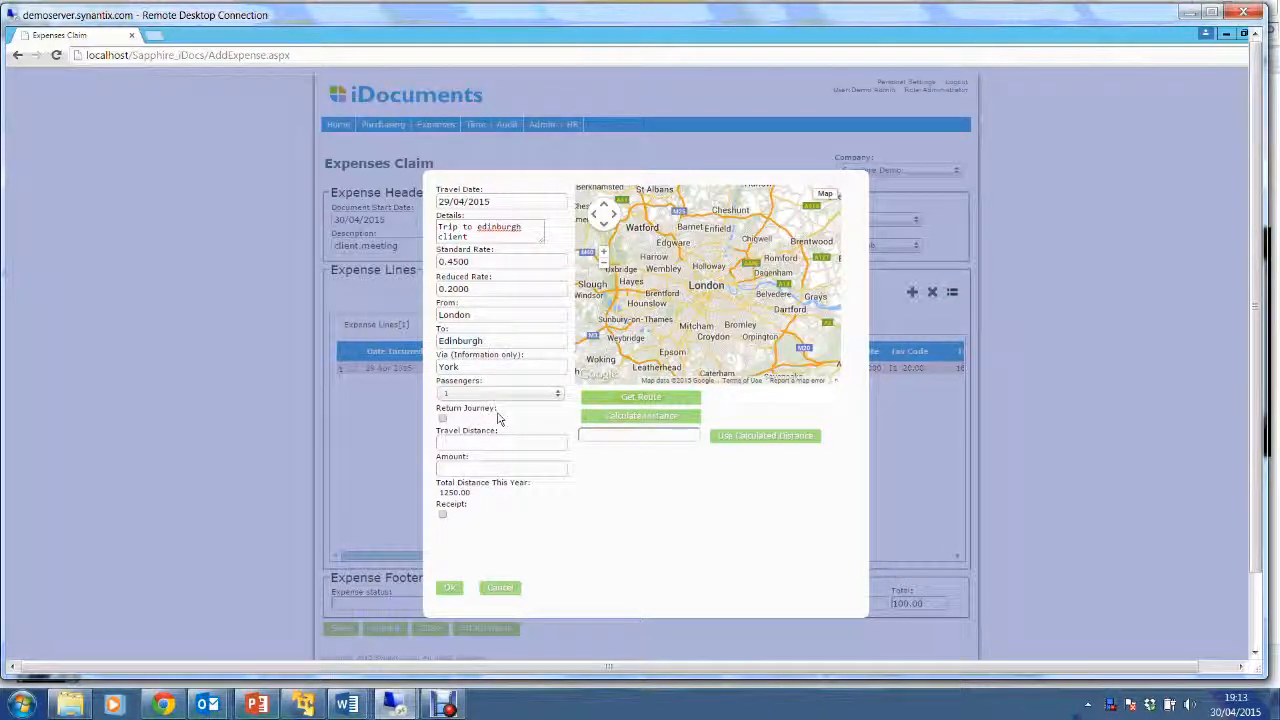
Calculate the 414-mile route and apply it, giving a 207.00 mileage expense line.
left_click(641, 398)
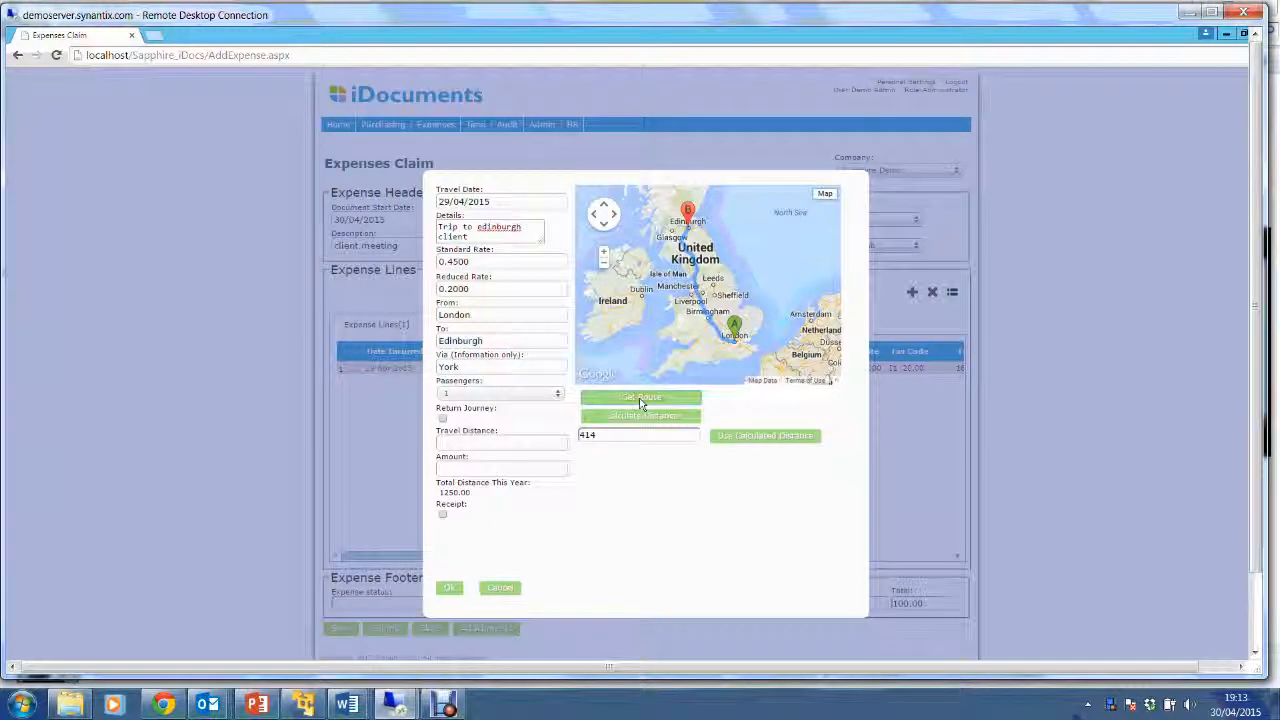
left_click(589, 438)
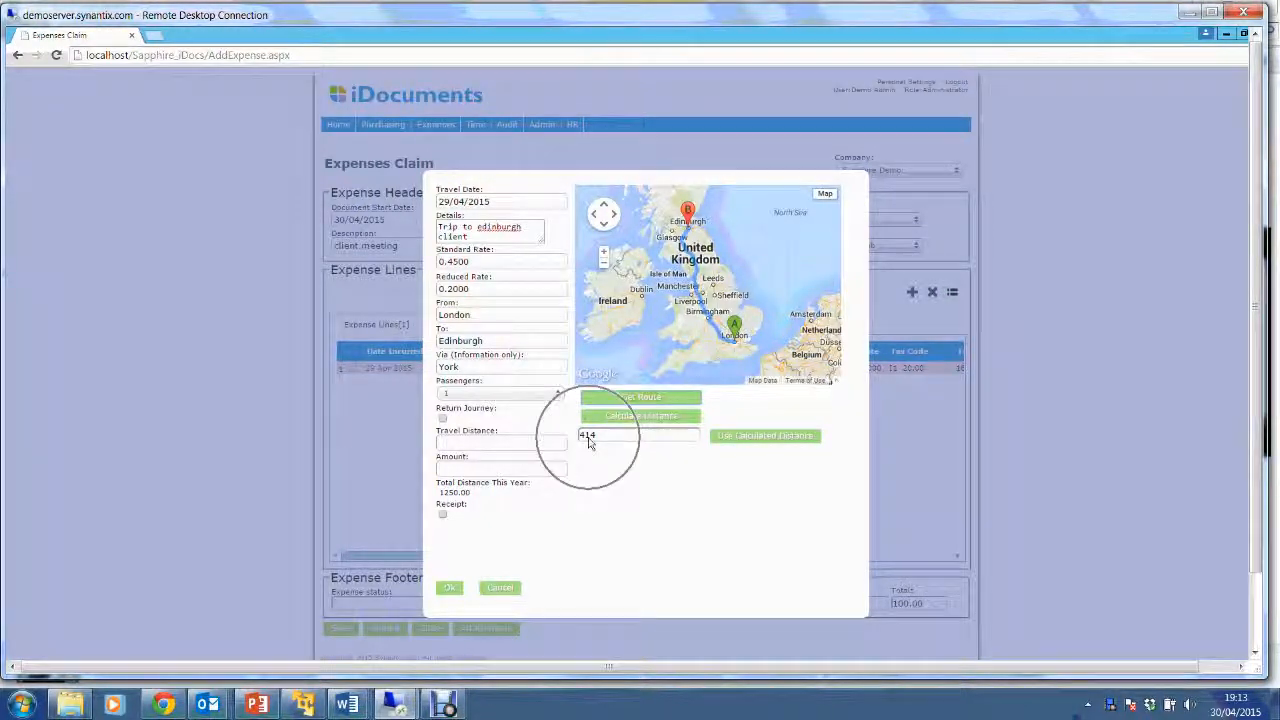
left_click(784, 438)
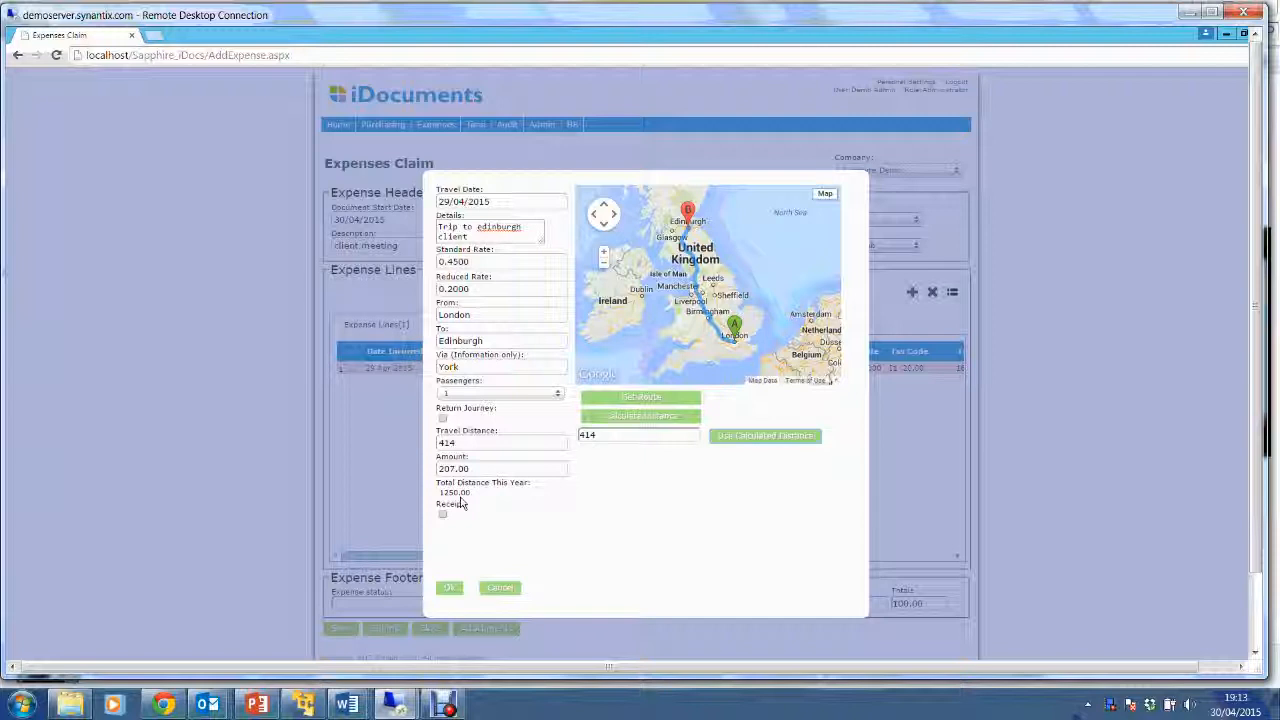
left_click(450, 588)
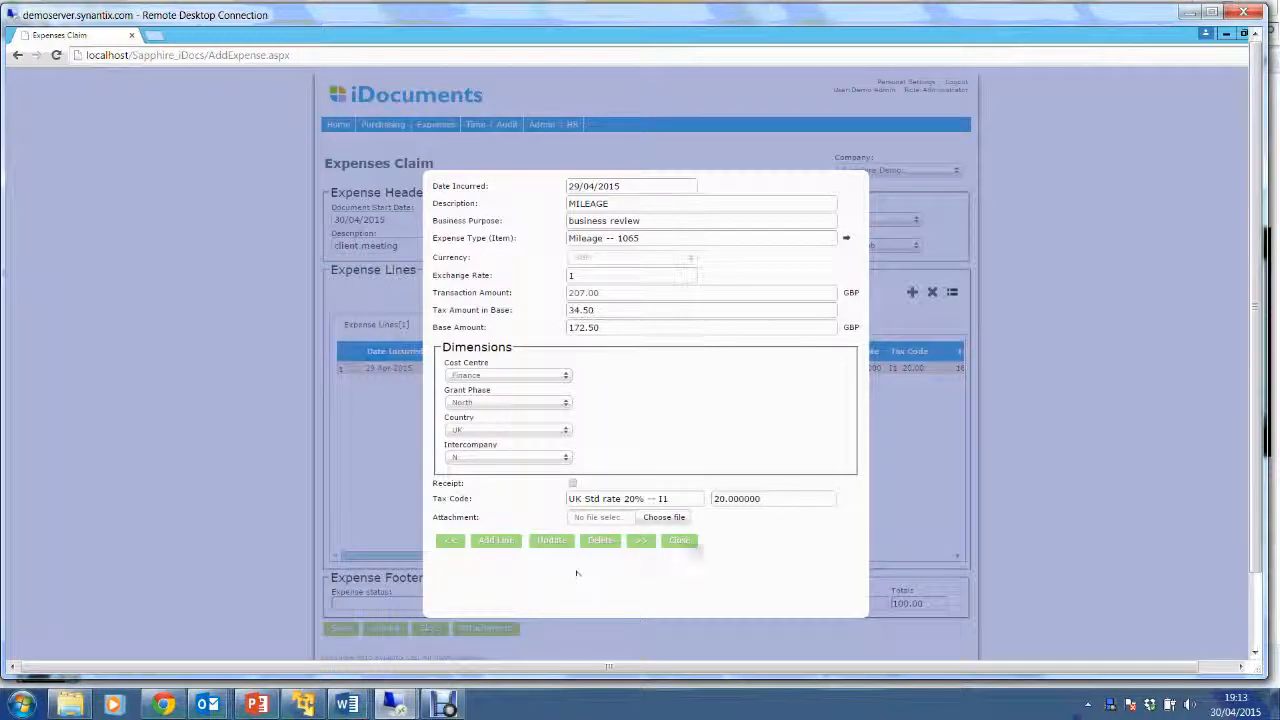
Close the expense line, back out of submitting, and open the claim's receipt attachments window.
left_click(681, 541)
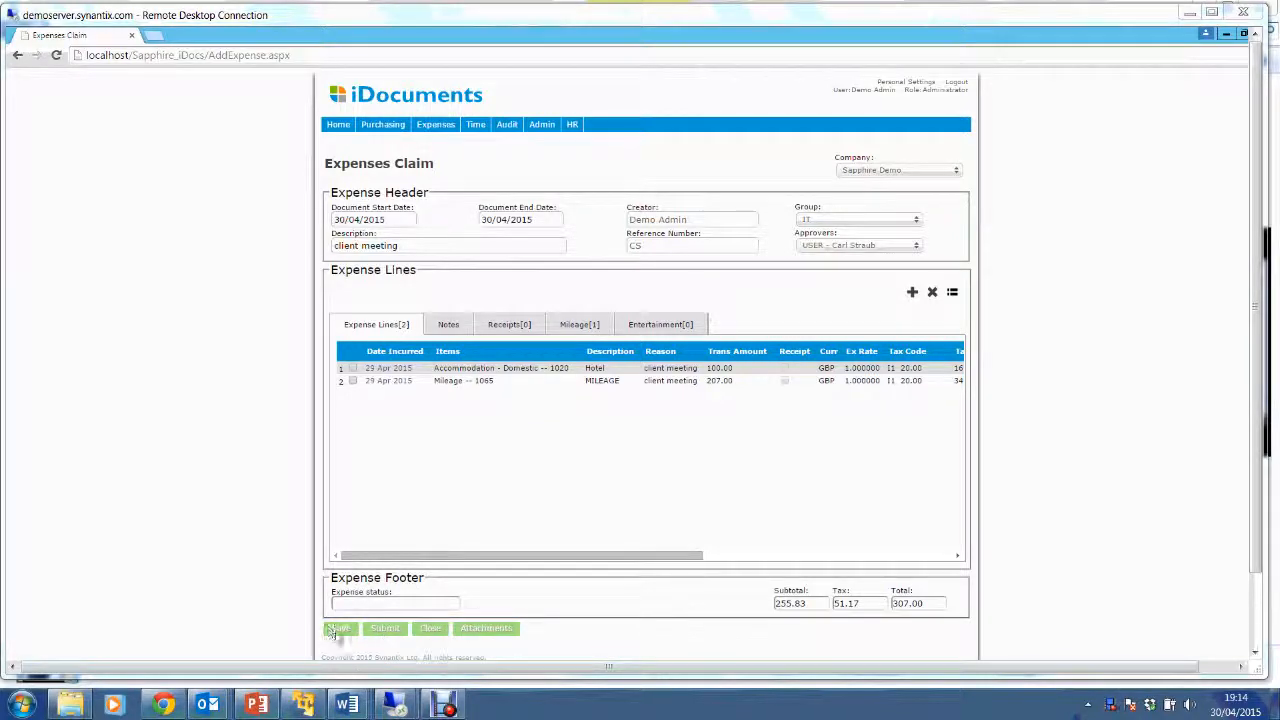
left_click(385, 628)
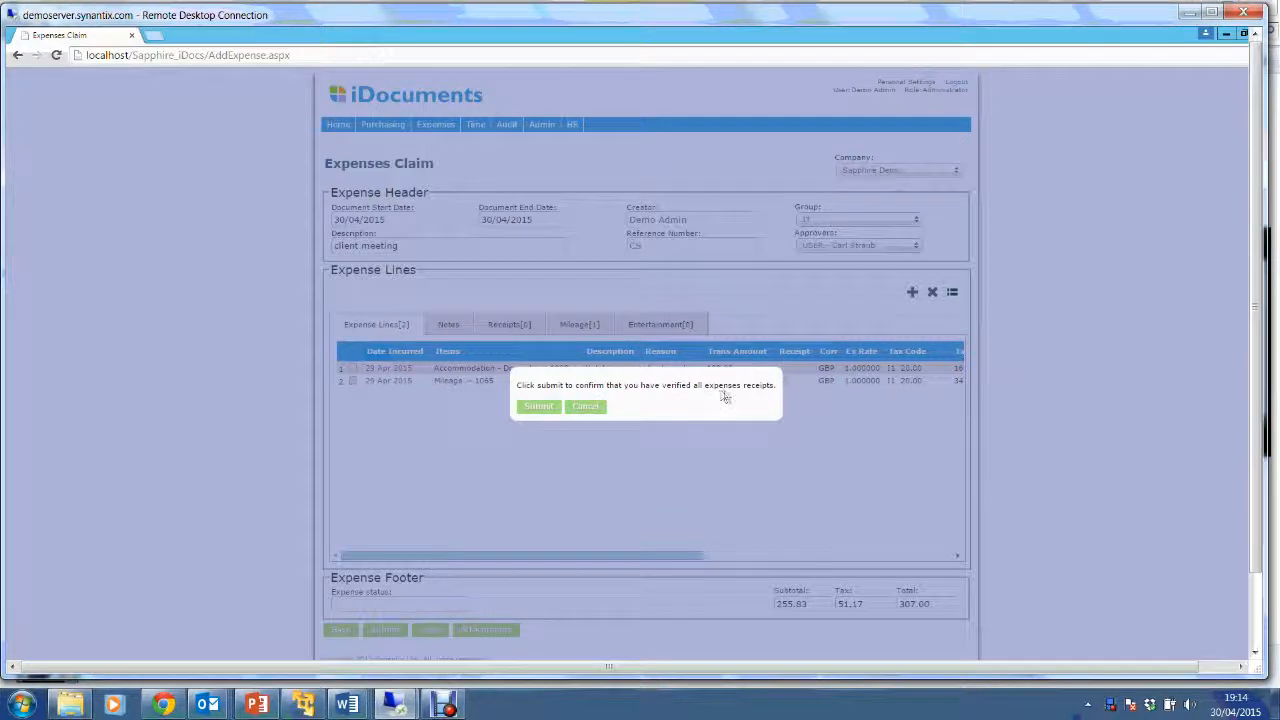
left_click(588, 407)
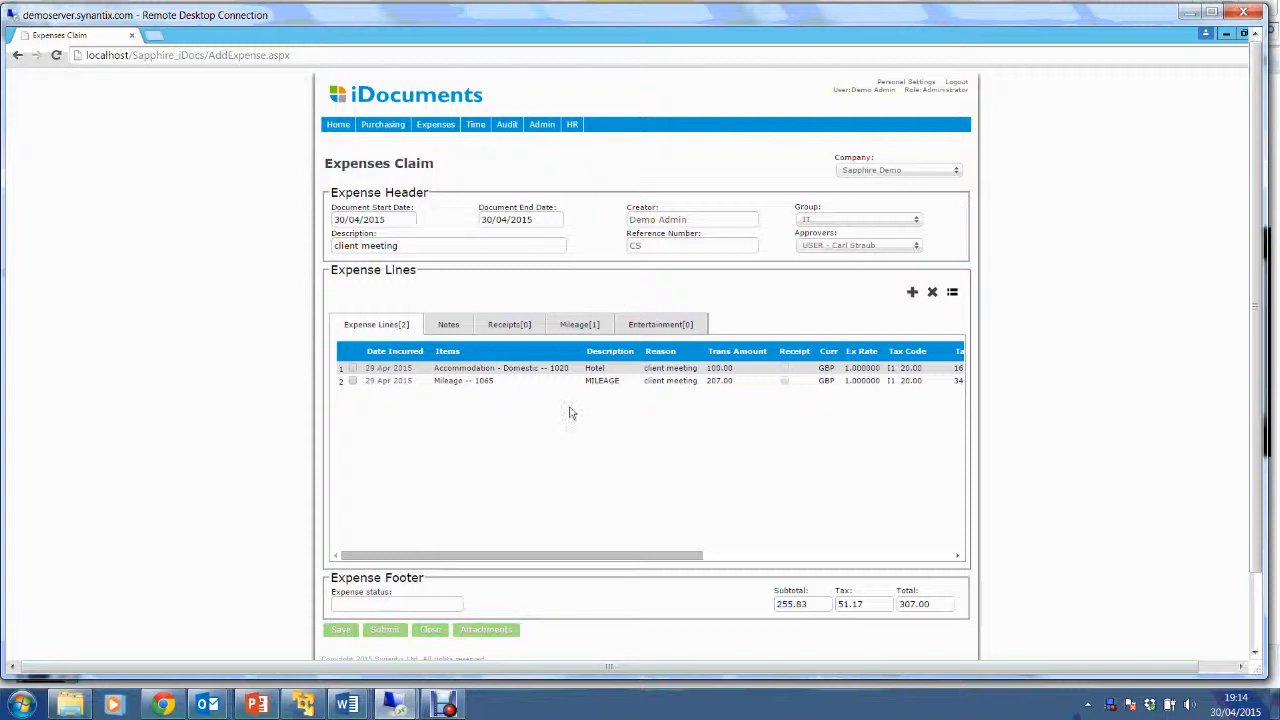
left_click(521, 330)
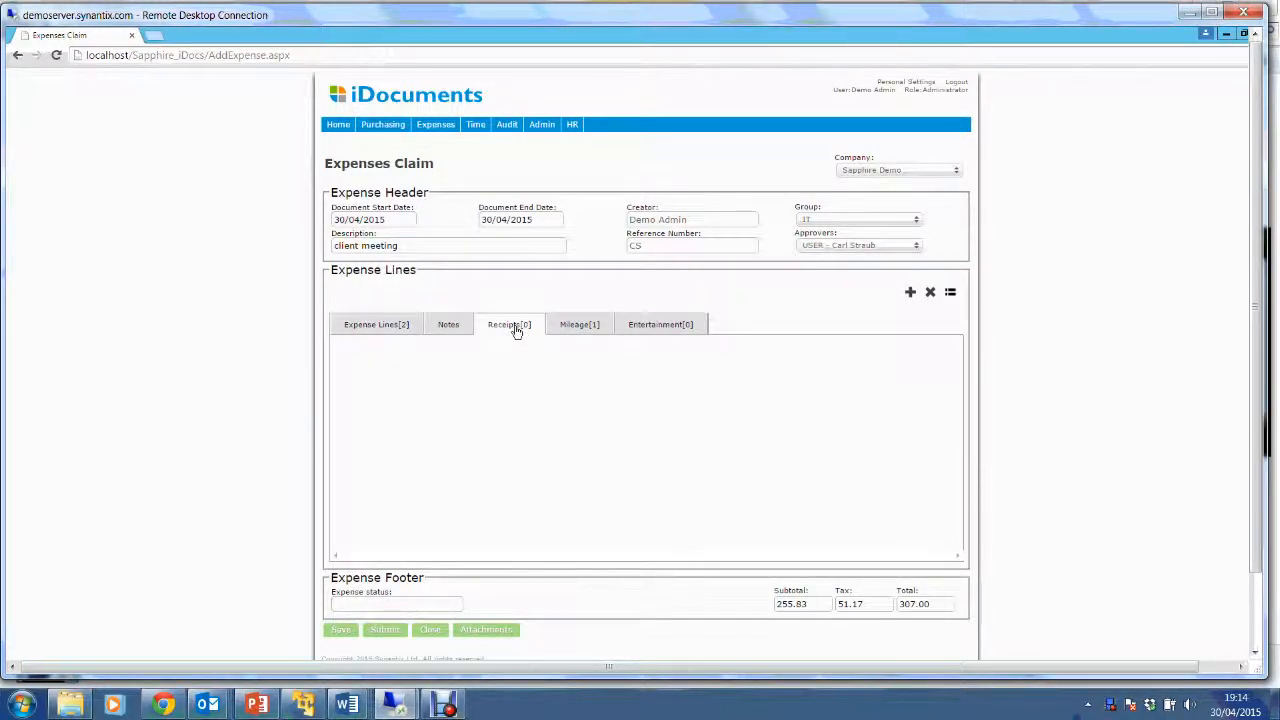
left_click(503, 632)
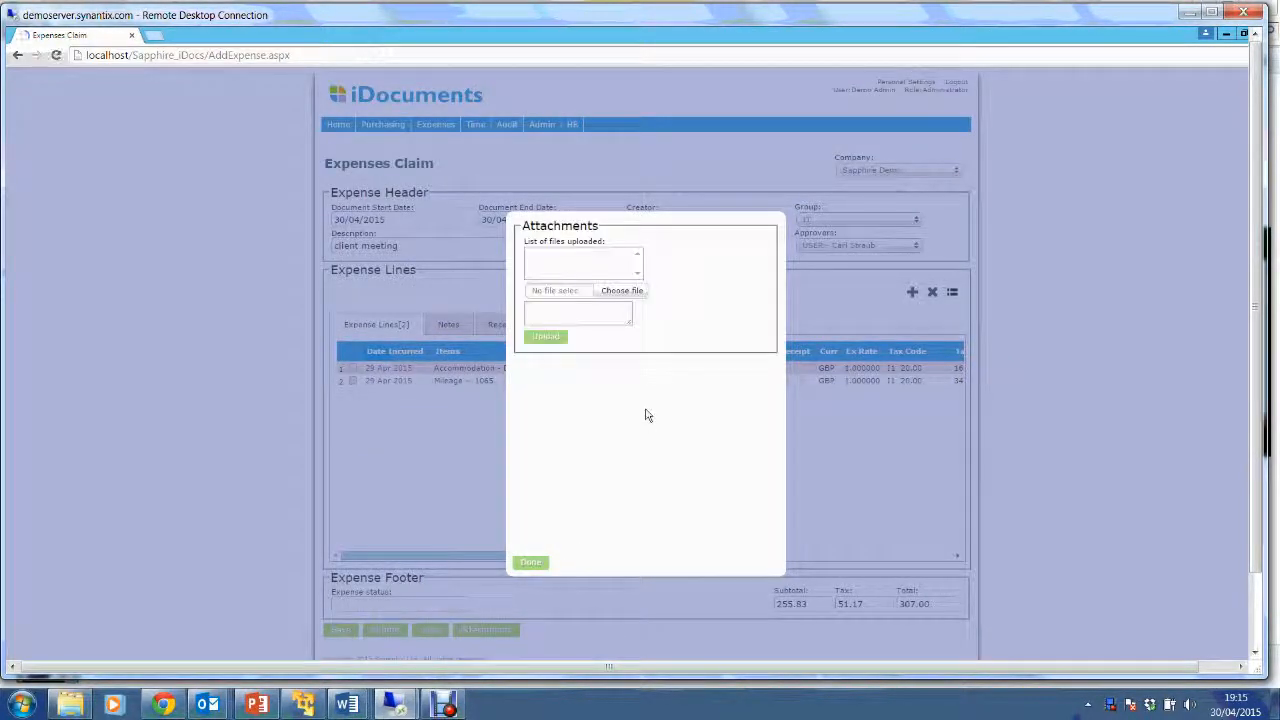
Upload Receipt.png as an attachment to the expense claim.
left_click(627, 292)
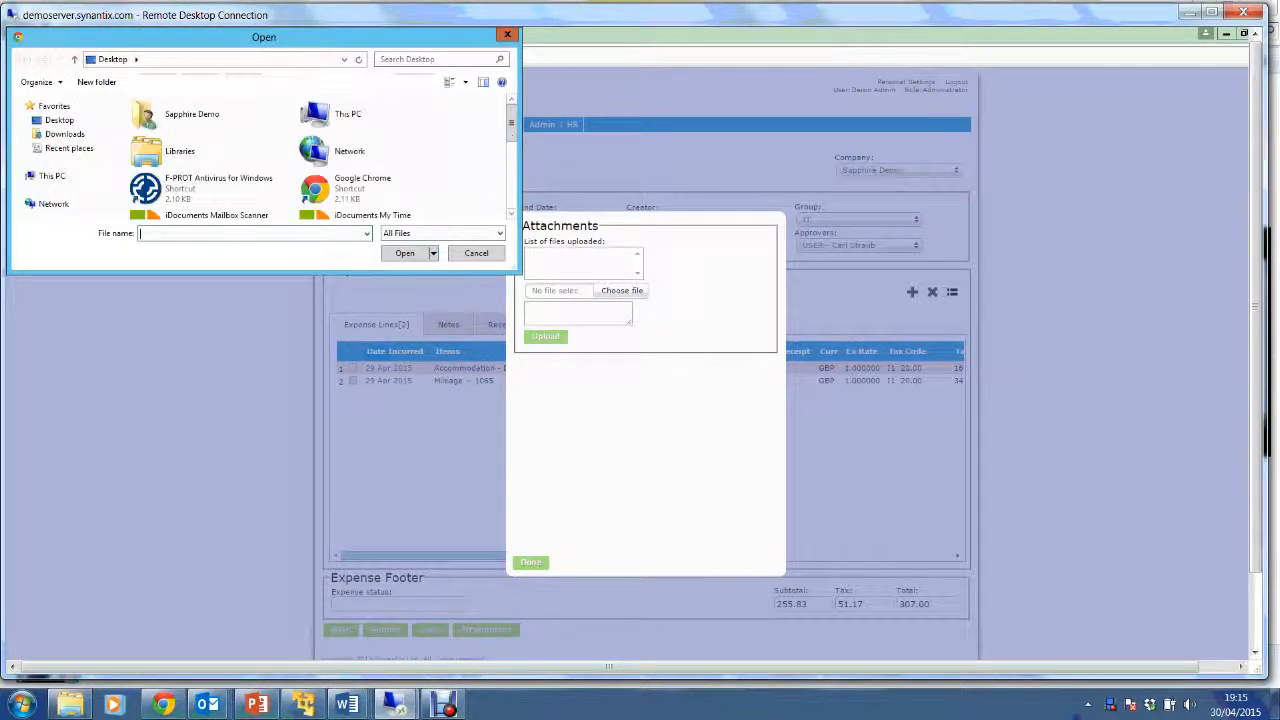
scroll(320, 155, "down", 5)
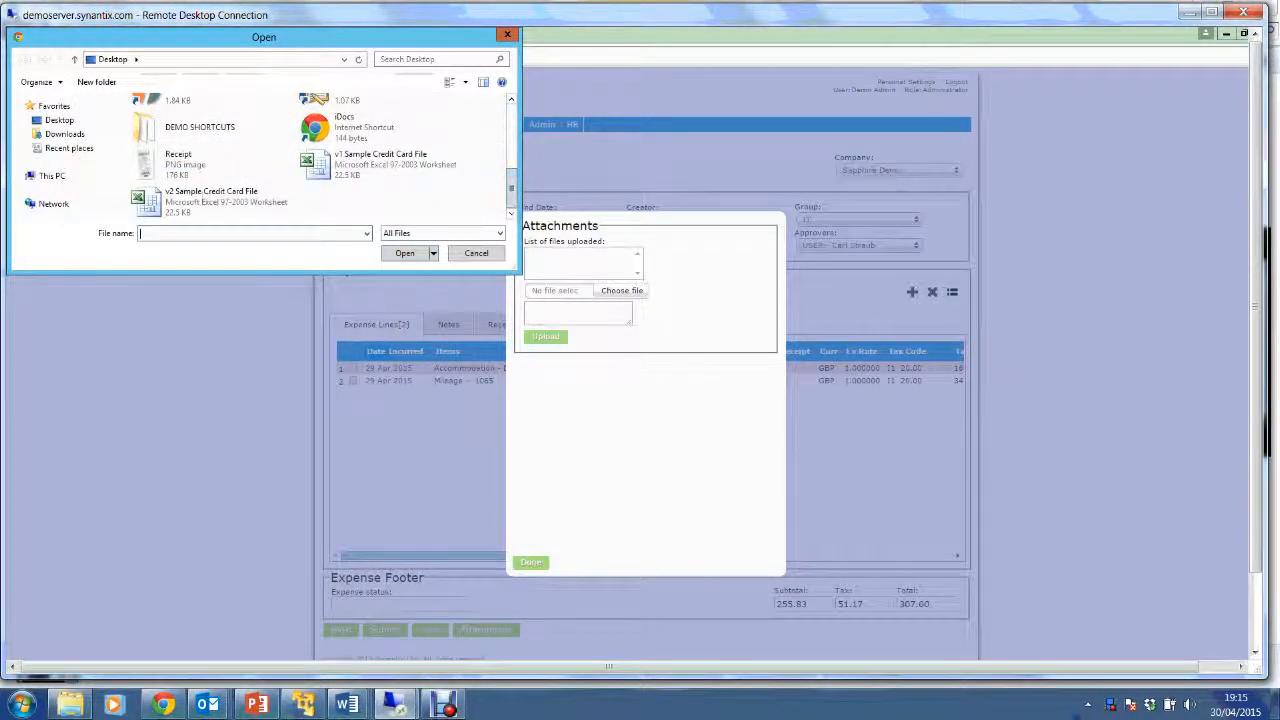
double_click(188, 165)
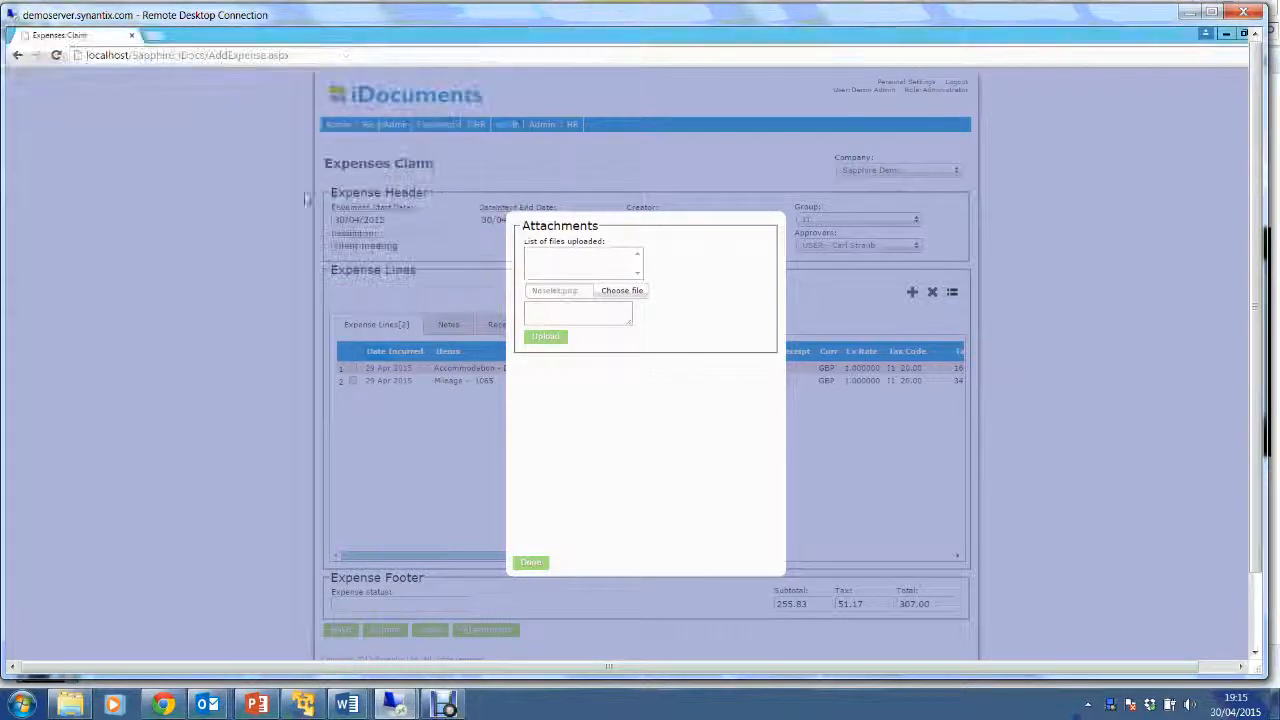
left_click(546, 338)
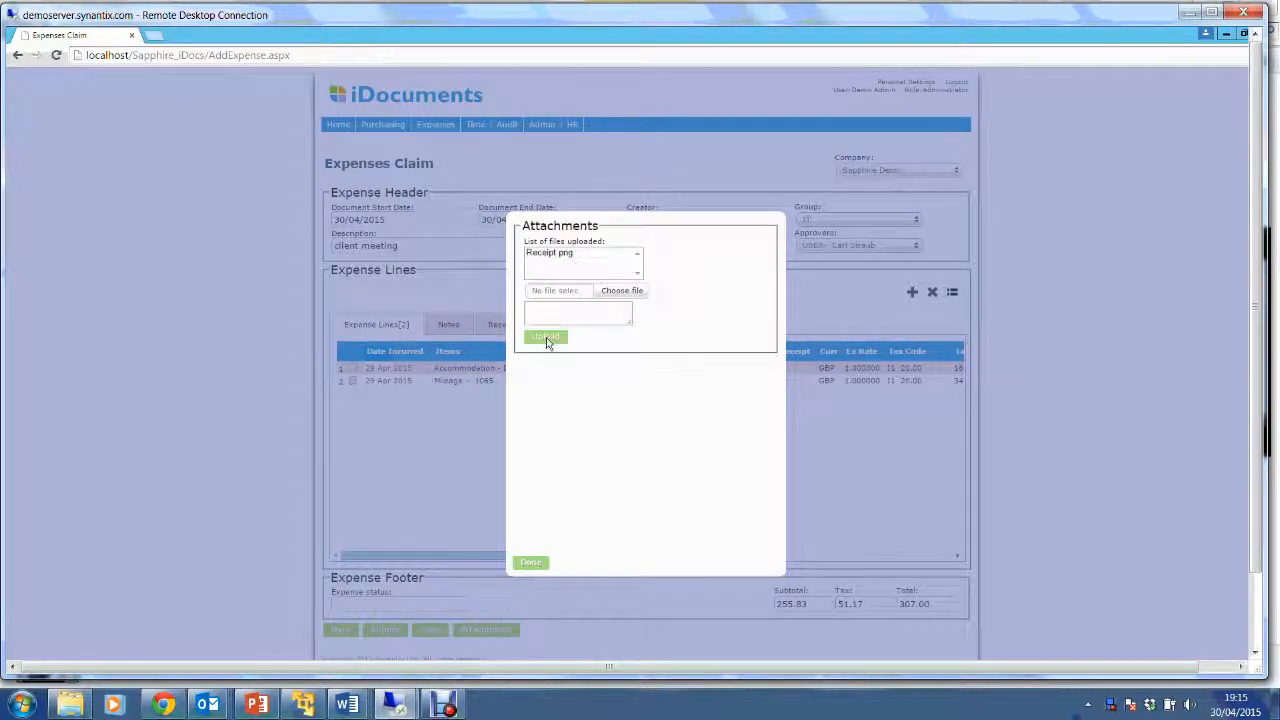
left_click(531, 562)
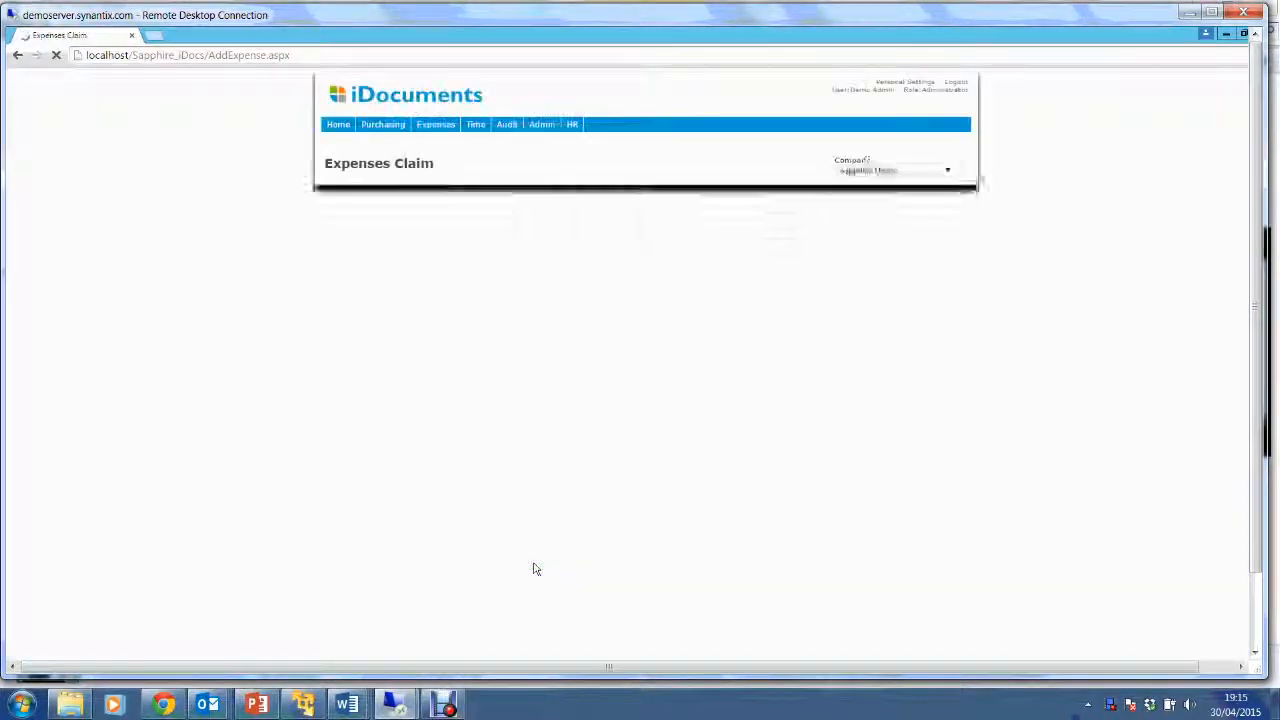
Submit the expense claim with receipts confirmed as verified, then log out.
left_click(385, 630)
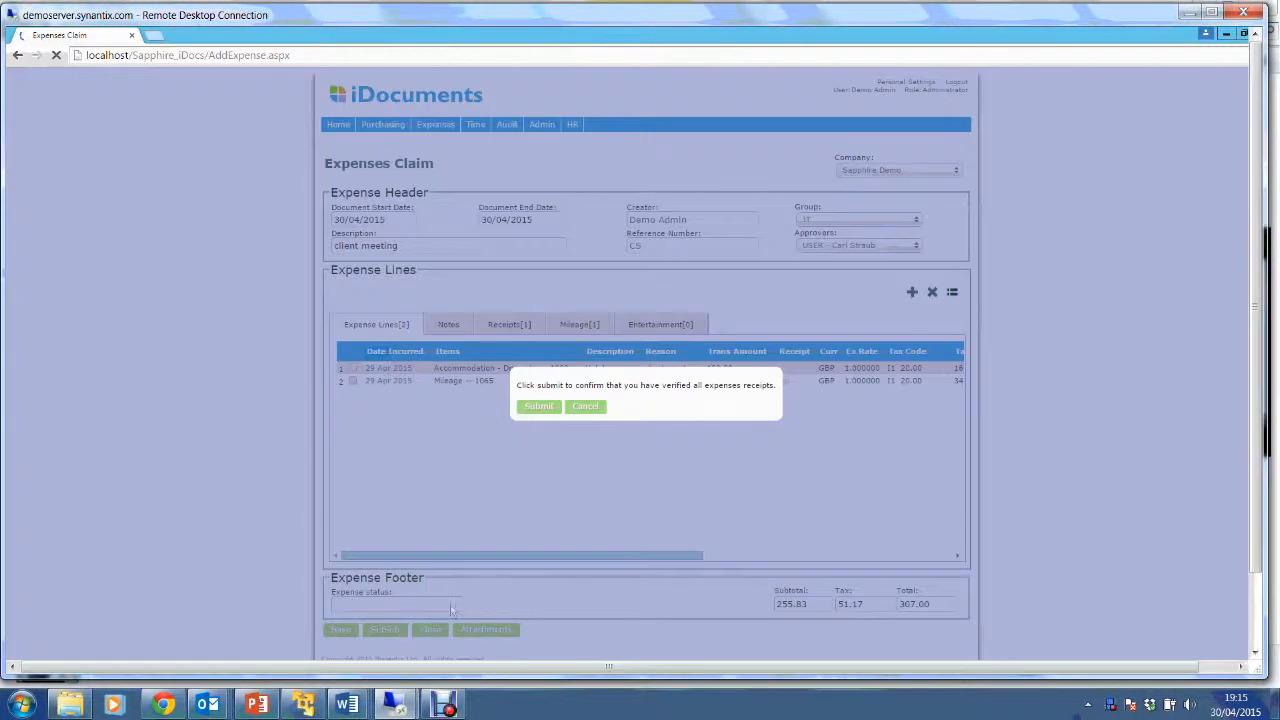
left_click(539, 407)
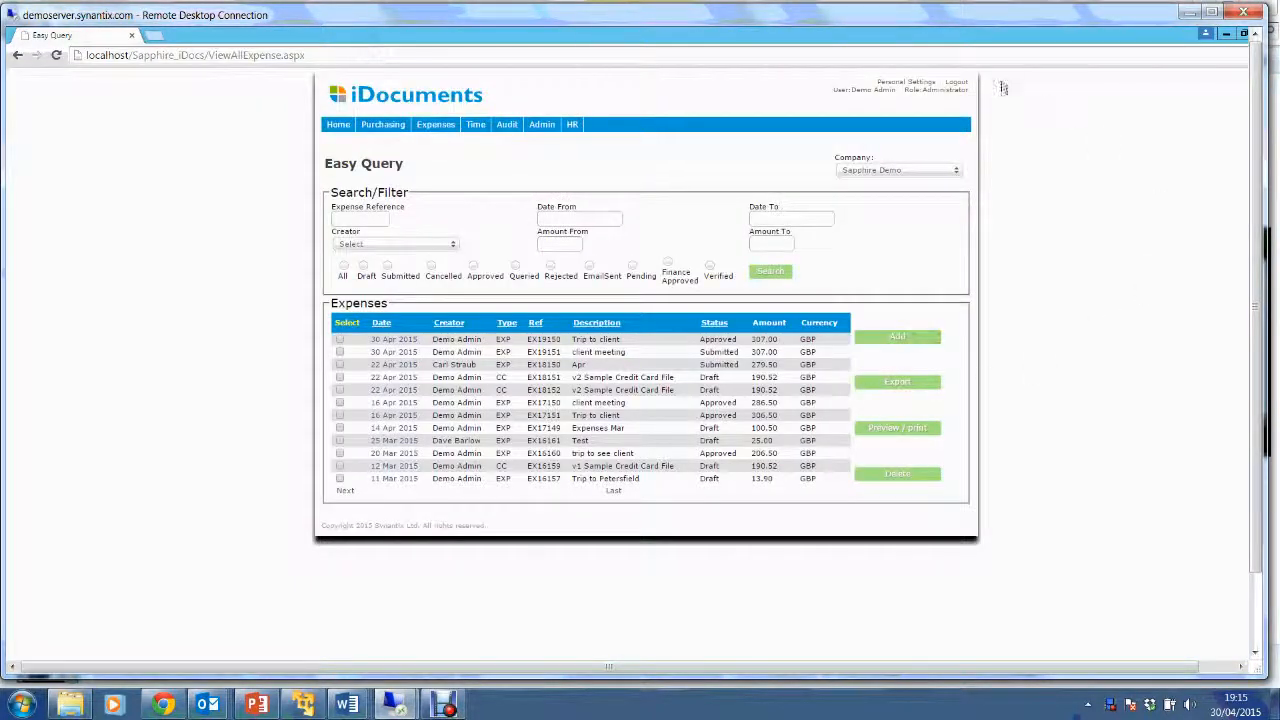
left_click(956, 82)
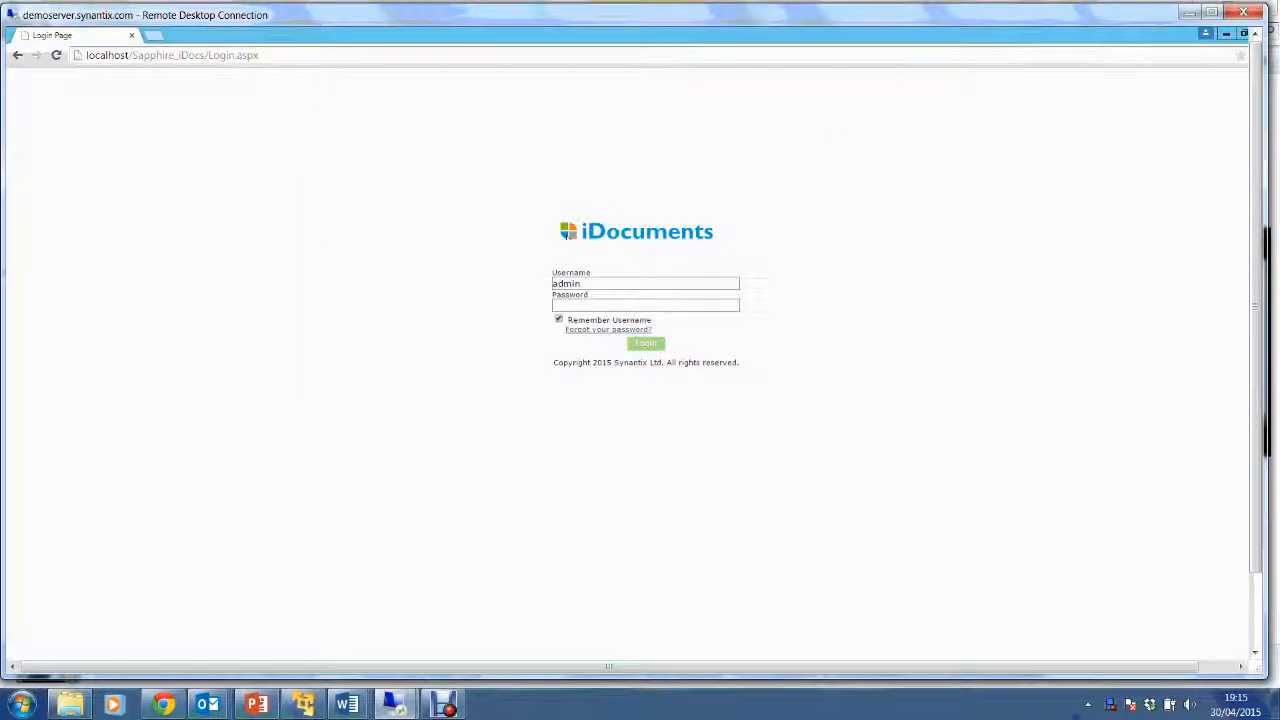
Sign in to iDocuments under the director's account with its password.
key("ctrl+a")
type("carl")
key("Tab")
type("•••")
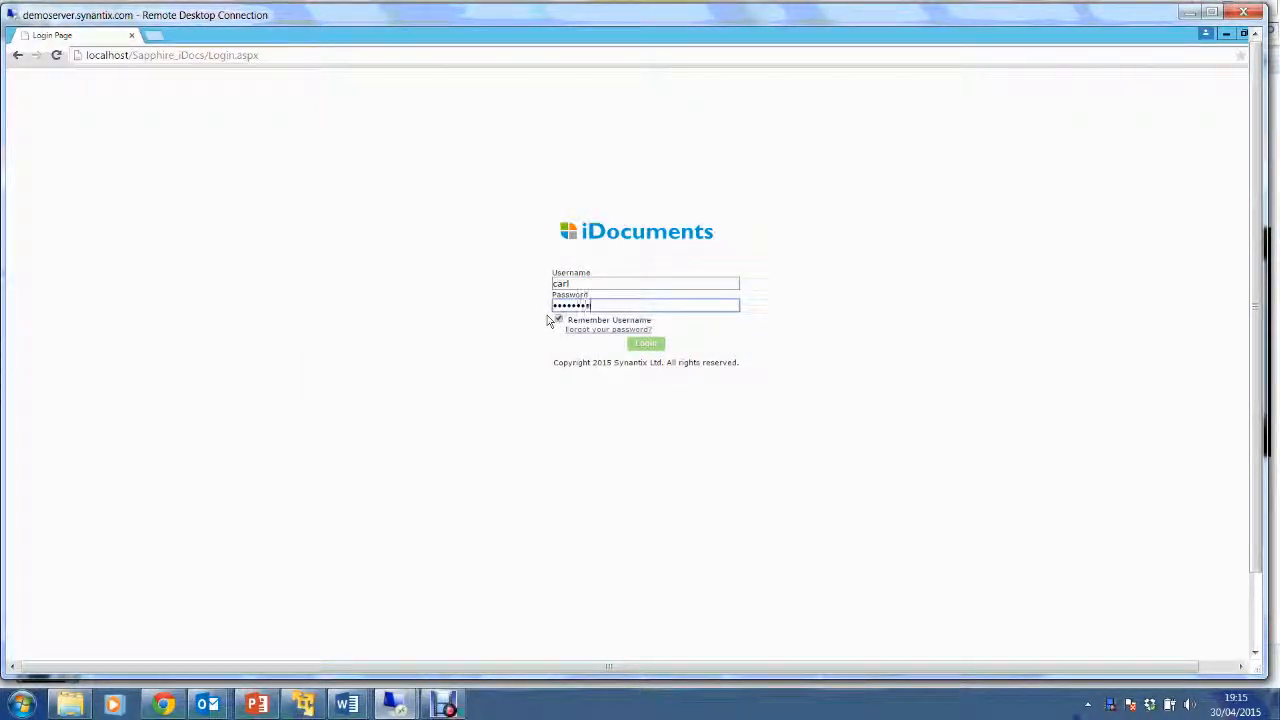
left_click(646, 344)
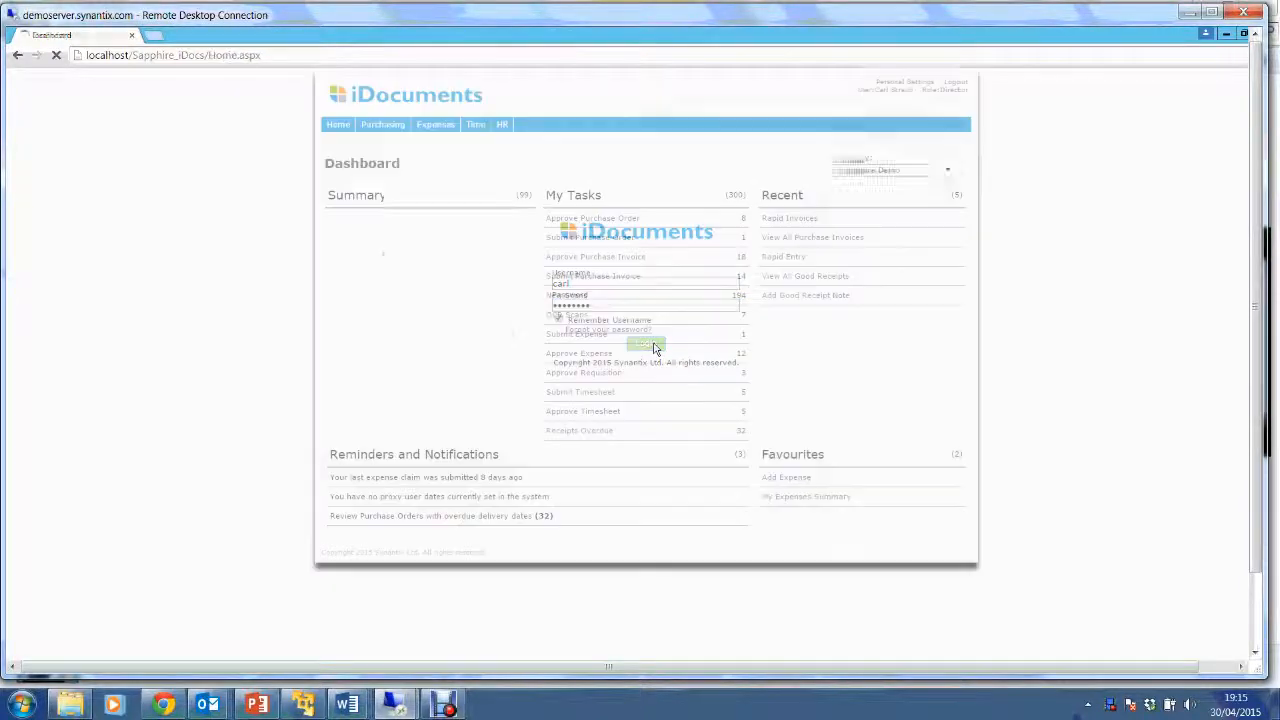
key("ctrl")
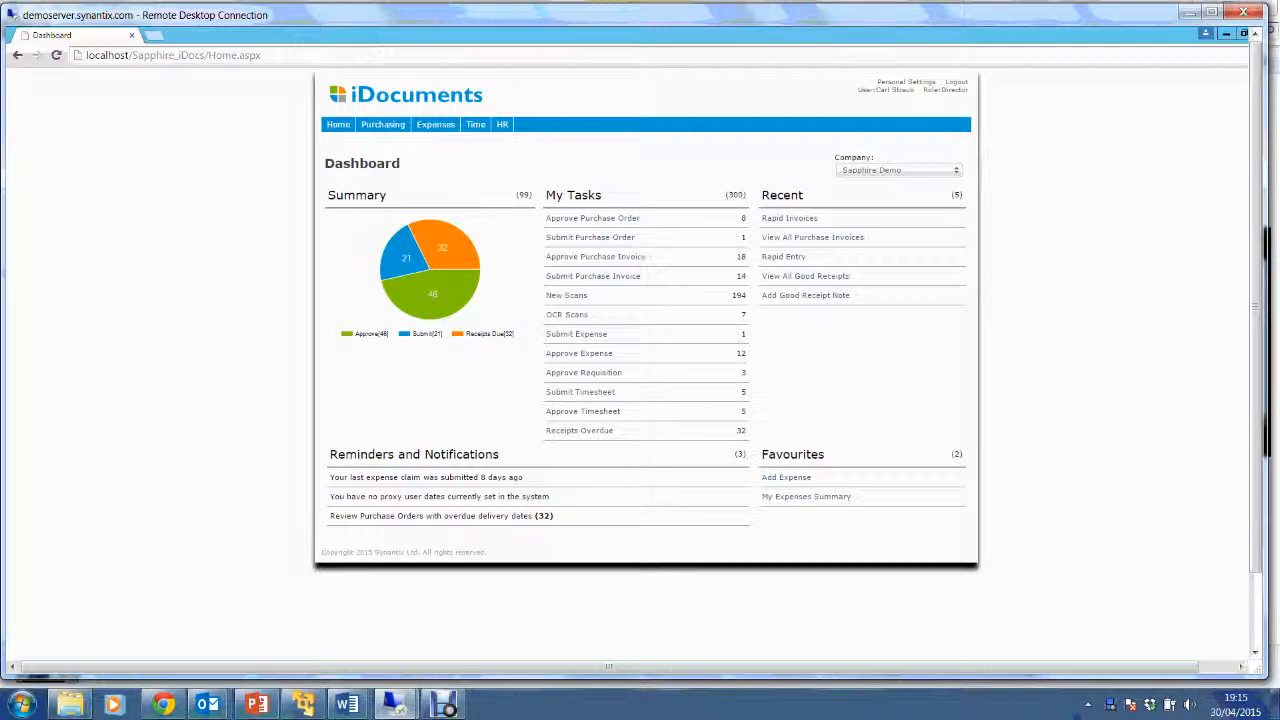
Review claim 19151's receipt image and history from Approve Expense, then approve it.
left_click(590, 355)
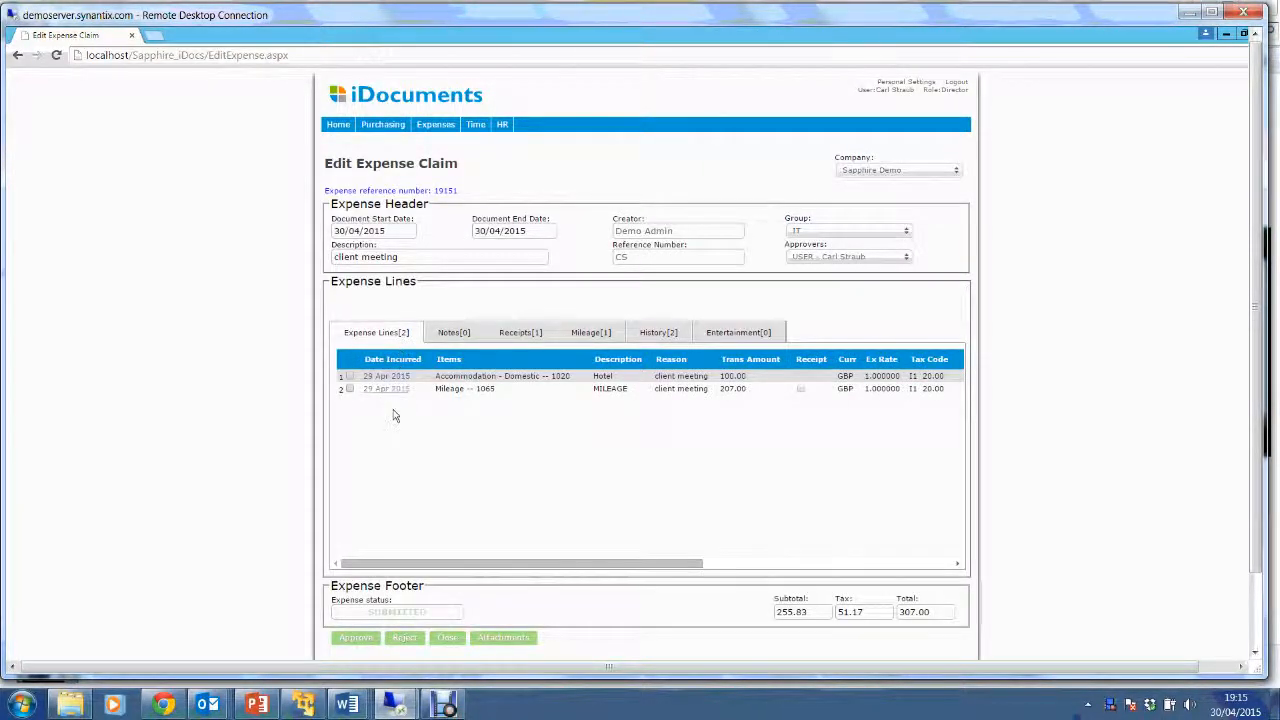
left_click(520, 333)
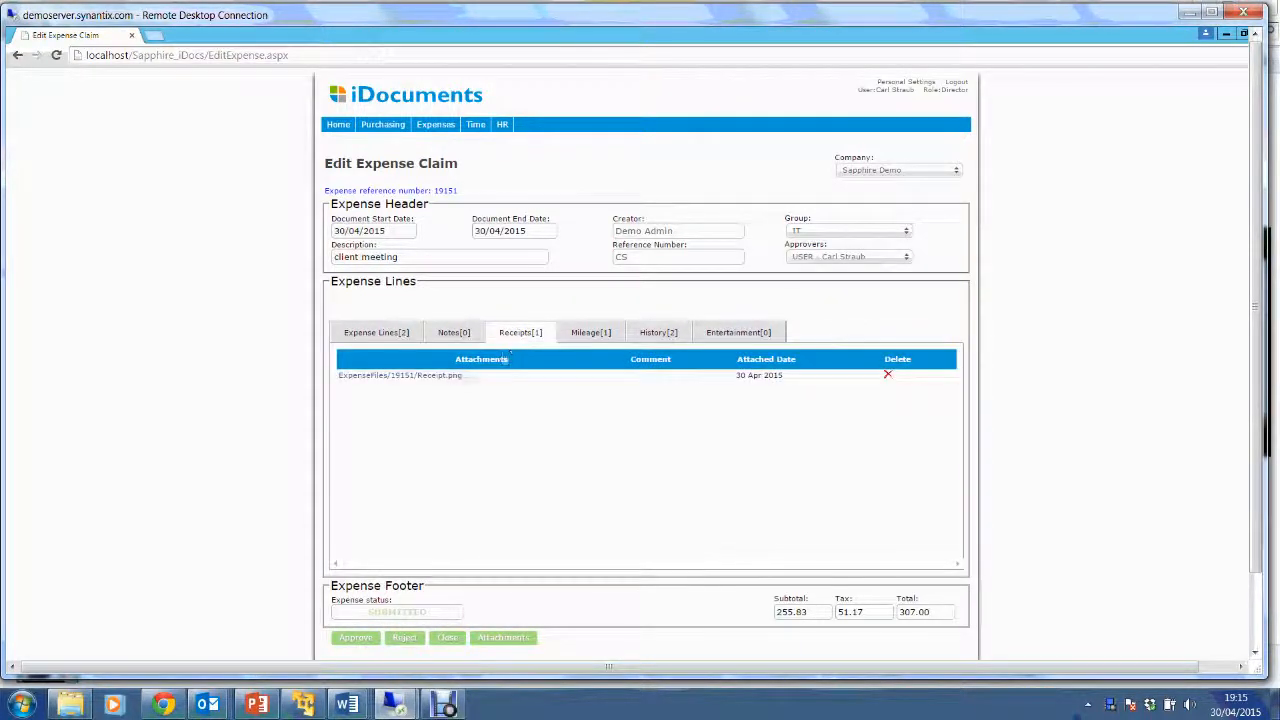
left_click(443, 376)
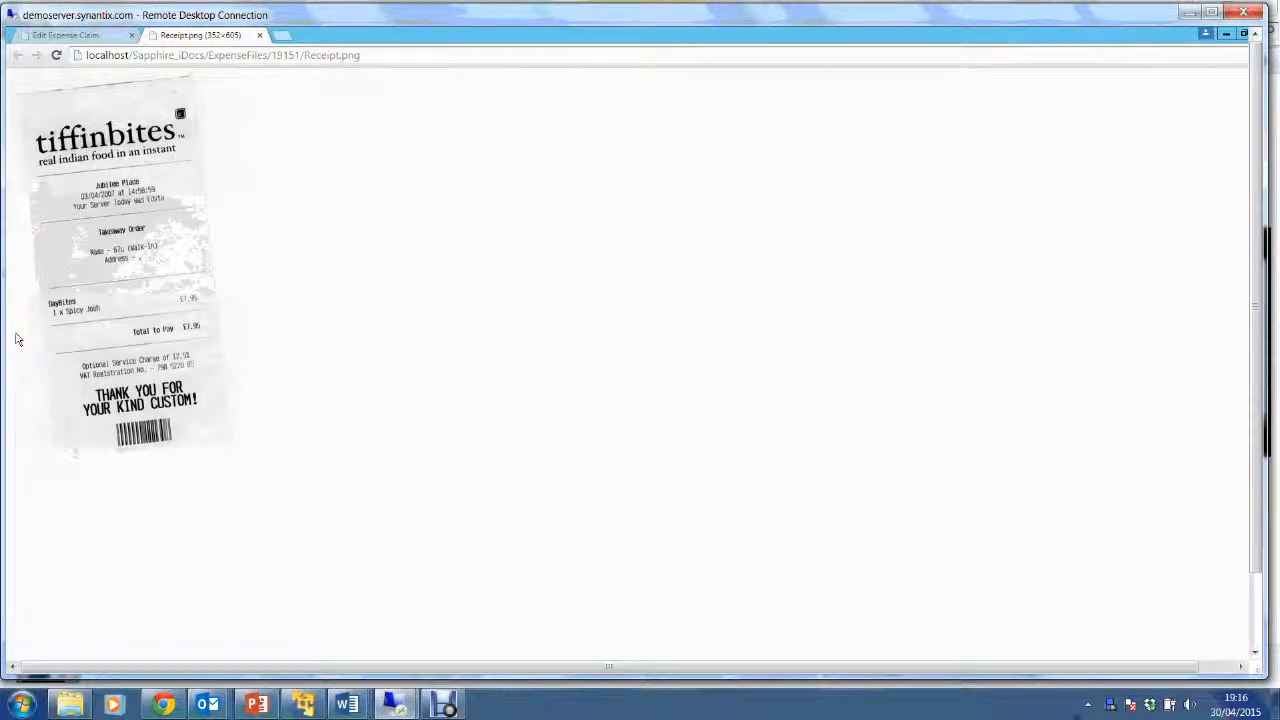
left_click(119, 36)
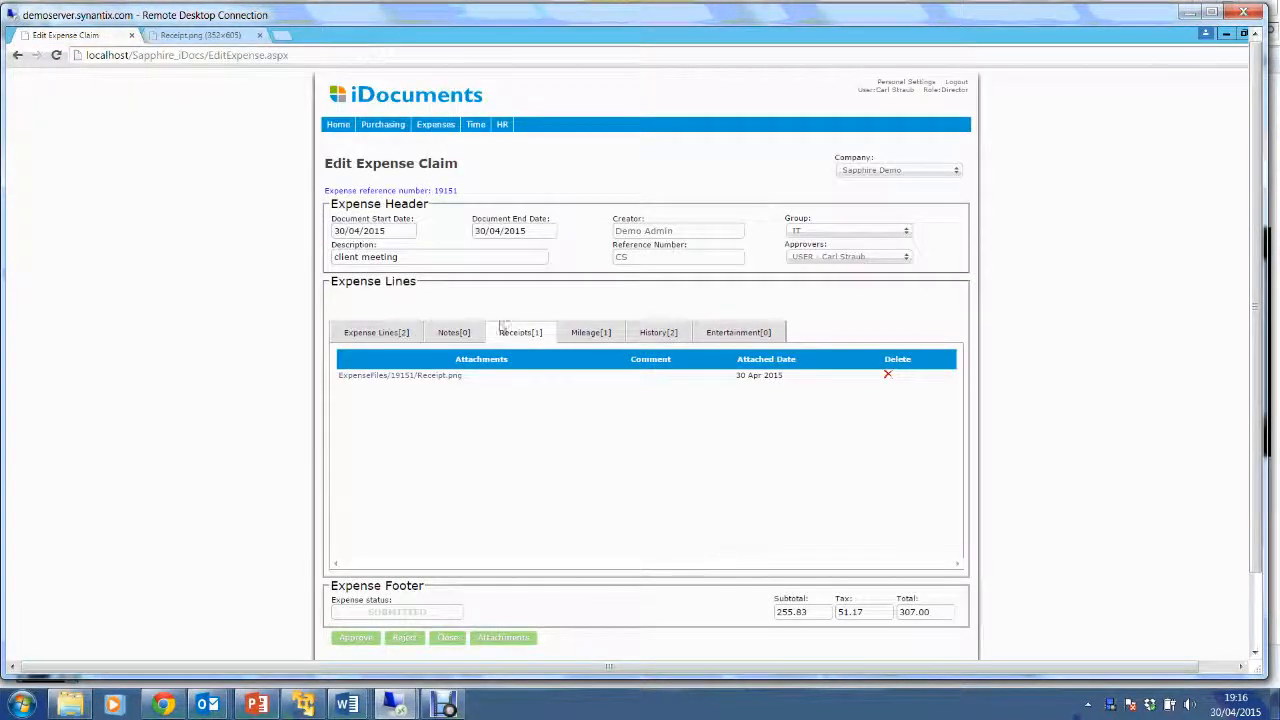
left_click(384, 337)
left_click(658, 334)
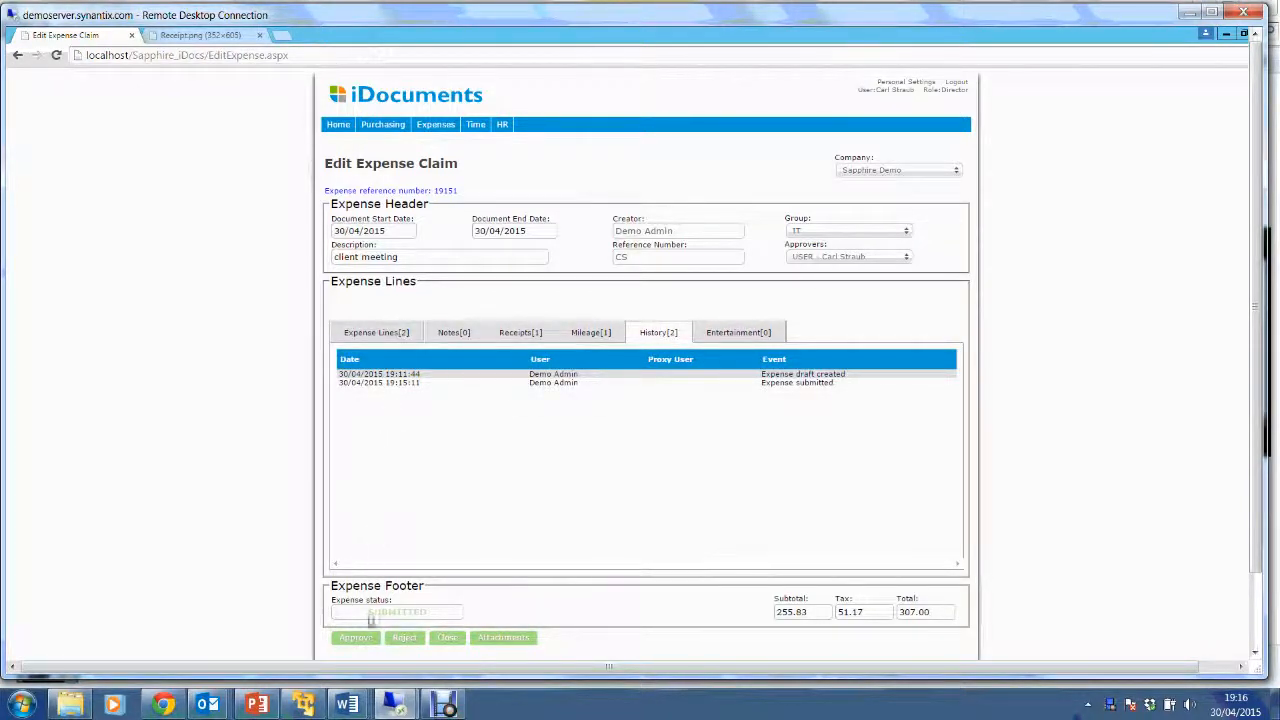
left_click(400, 338)
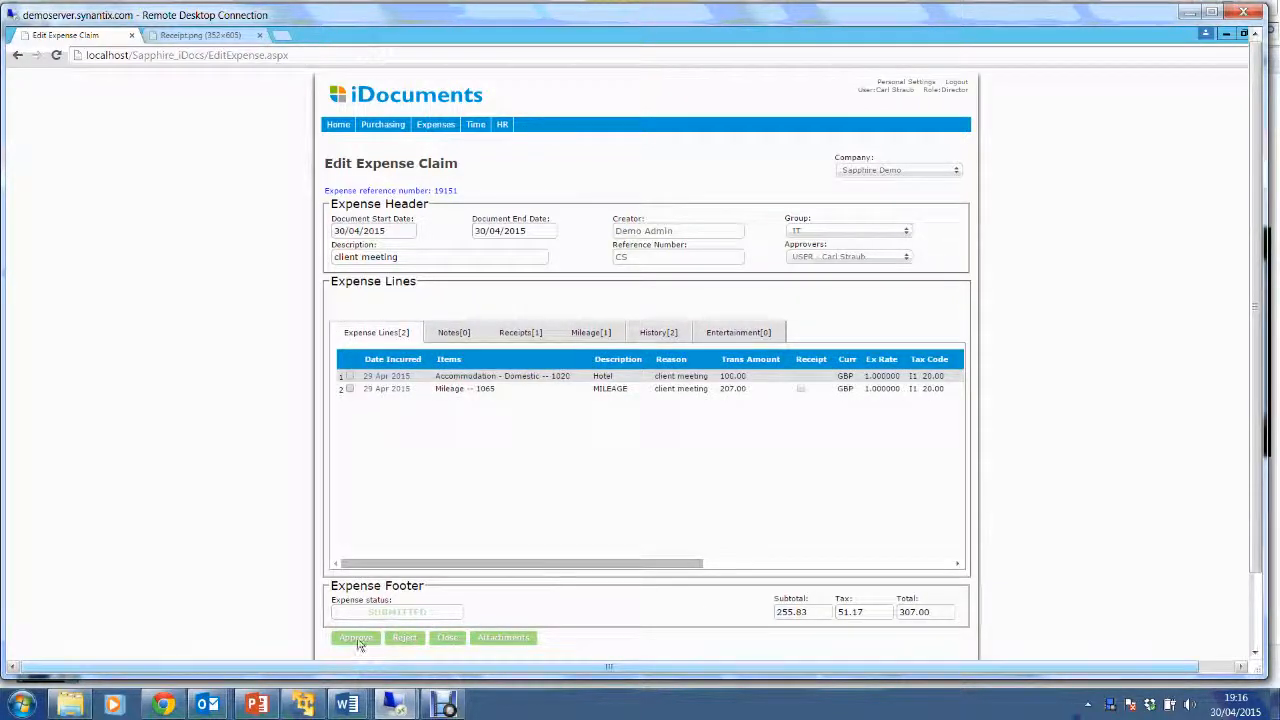
left_click(357, 638)
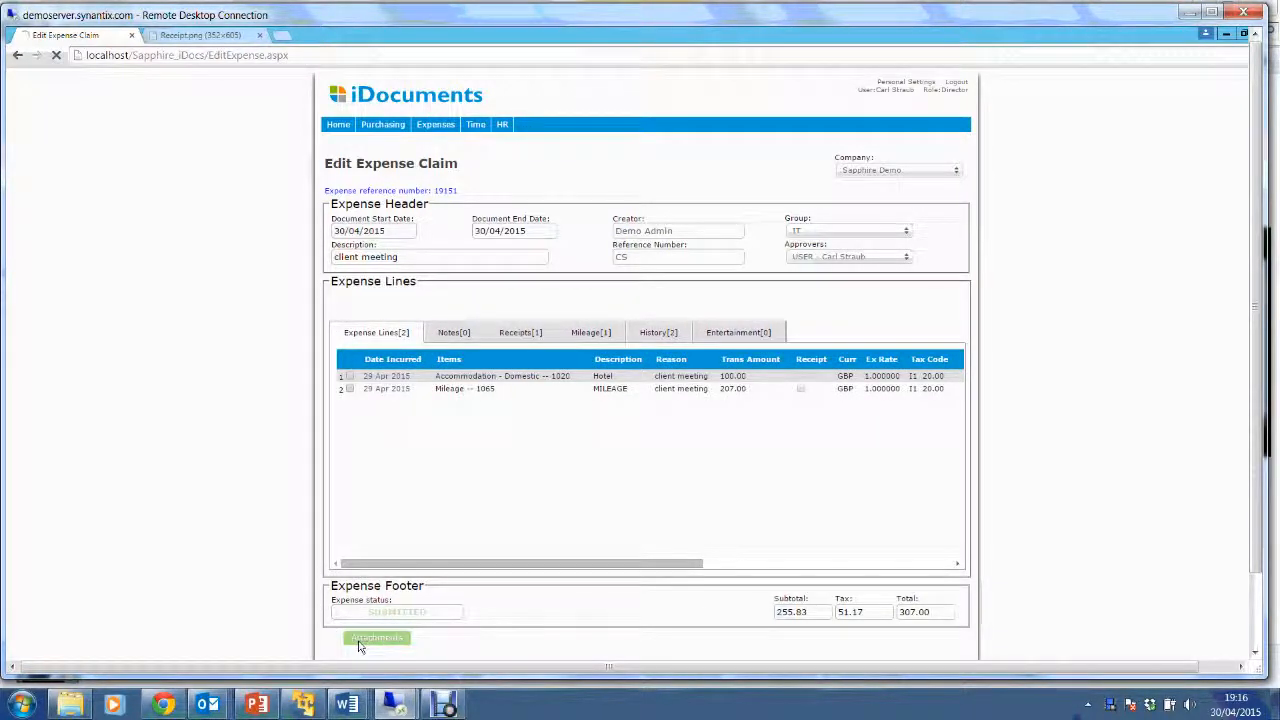
Run the /EX expense sync in the Sync console, then bring up SAP B1's AP Invoice form.
left_click_drag(1256, 378, 1257, 452)
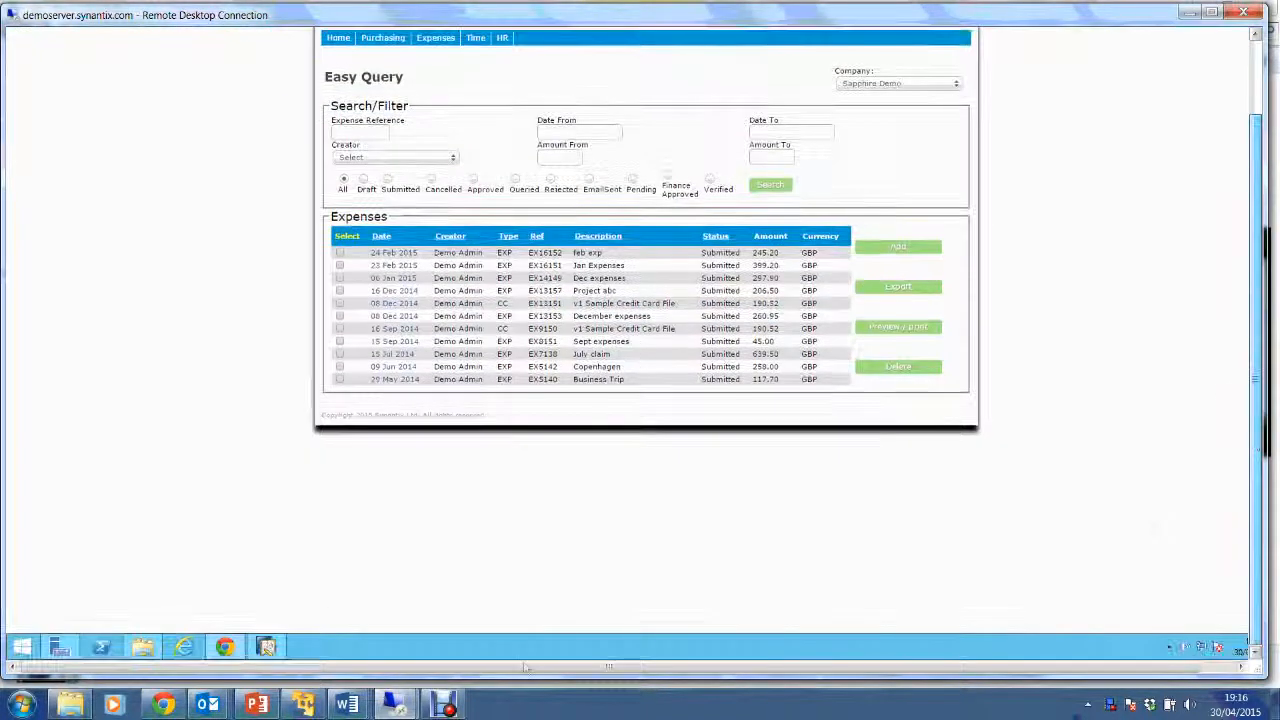
left_click(142, 647)
double_click(807, 423)
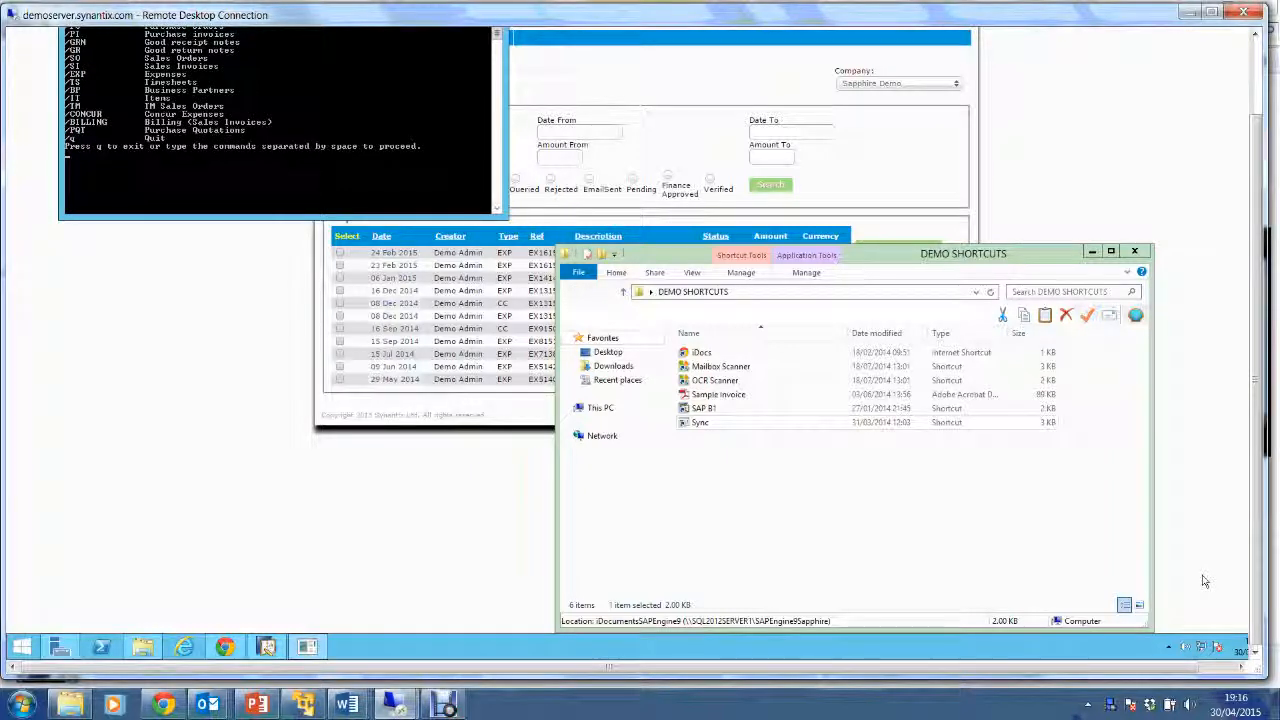
type("/EXP")
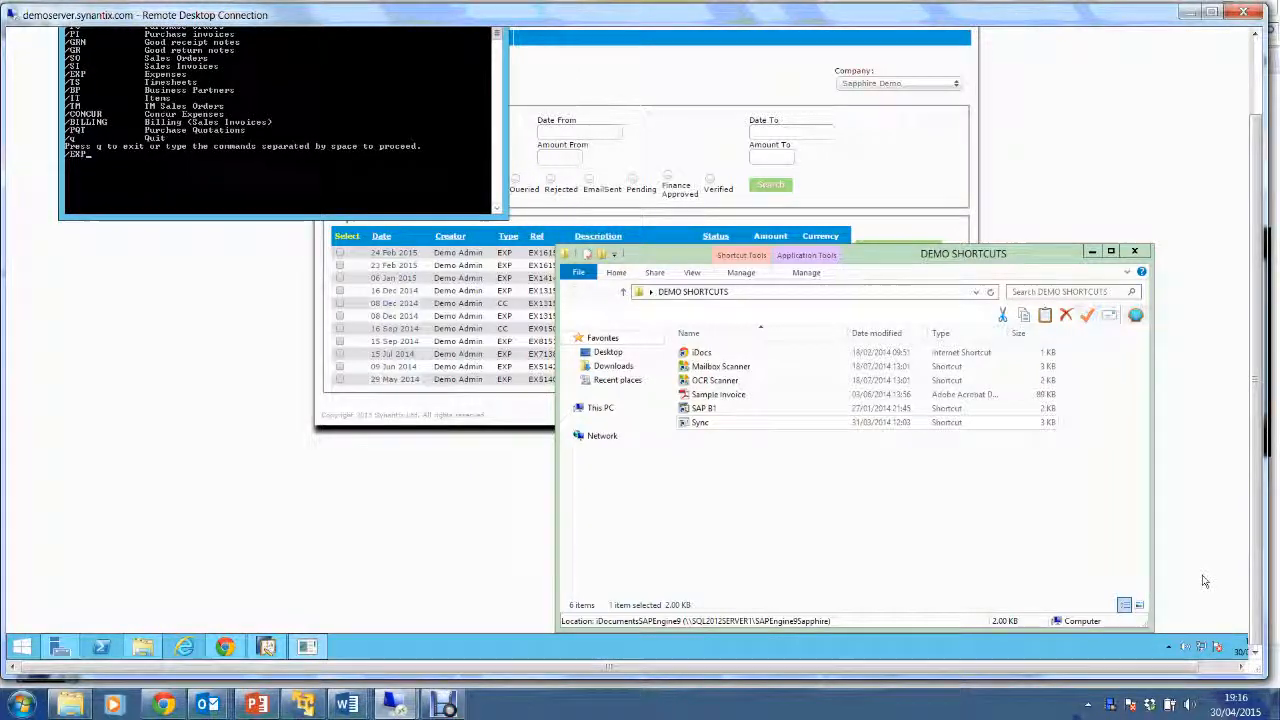
key("Return")
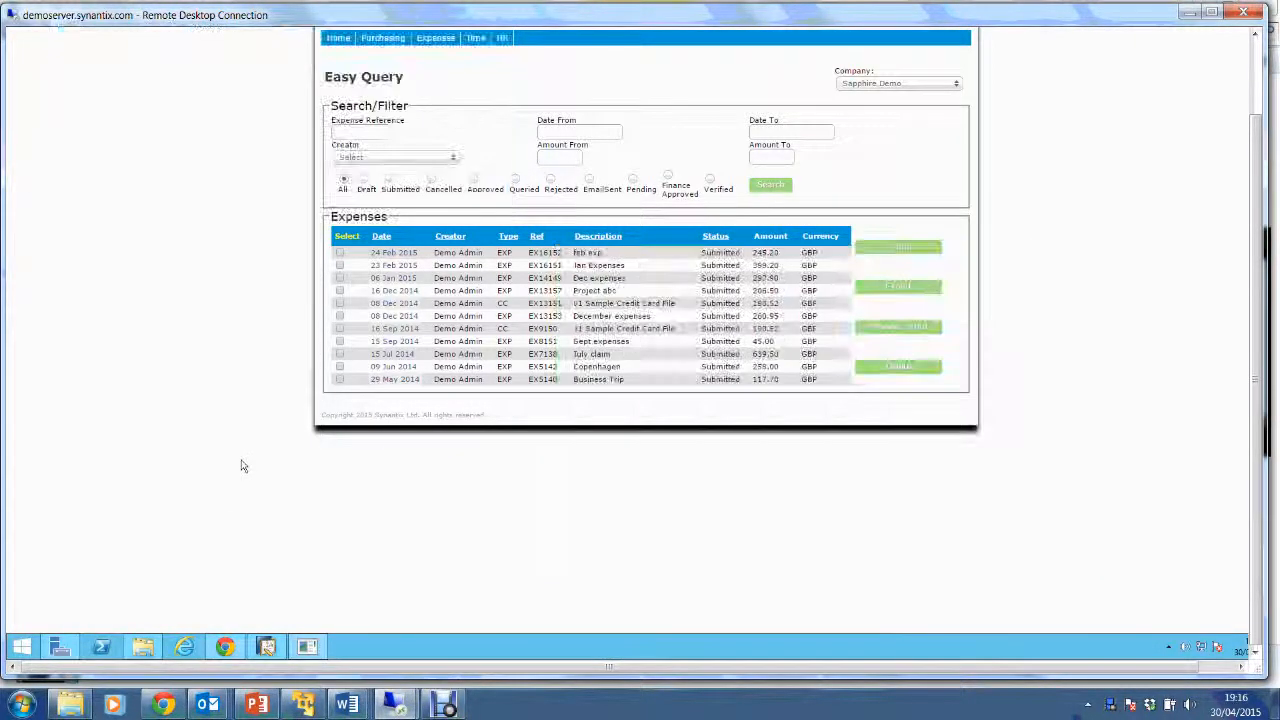
left_click(267, 647)
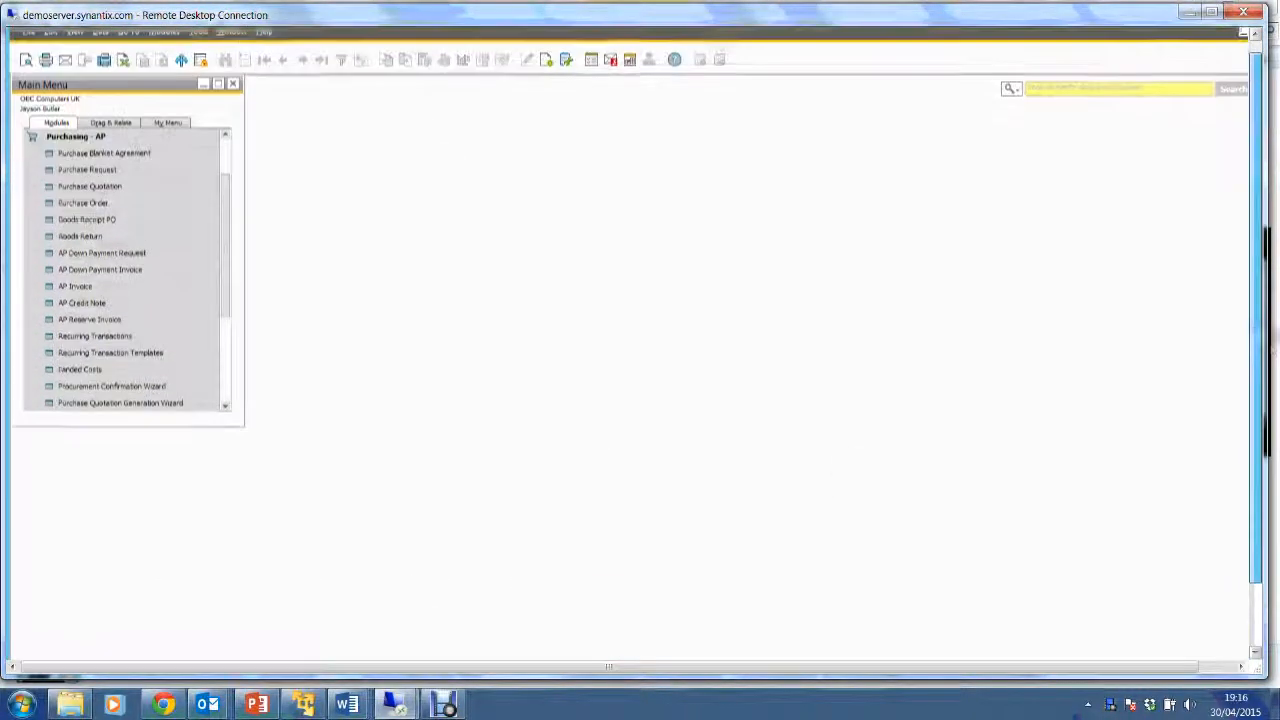
left_click(101, 295)
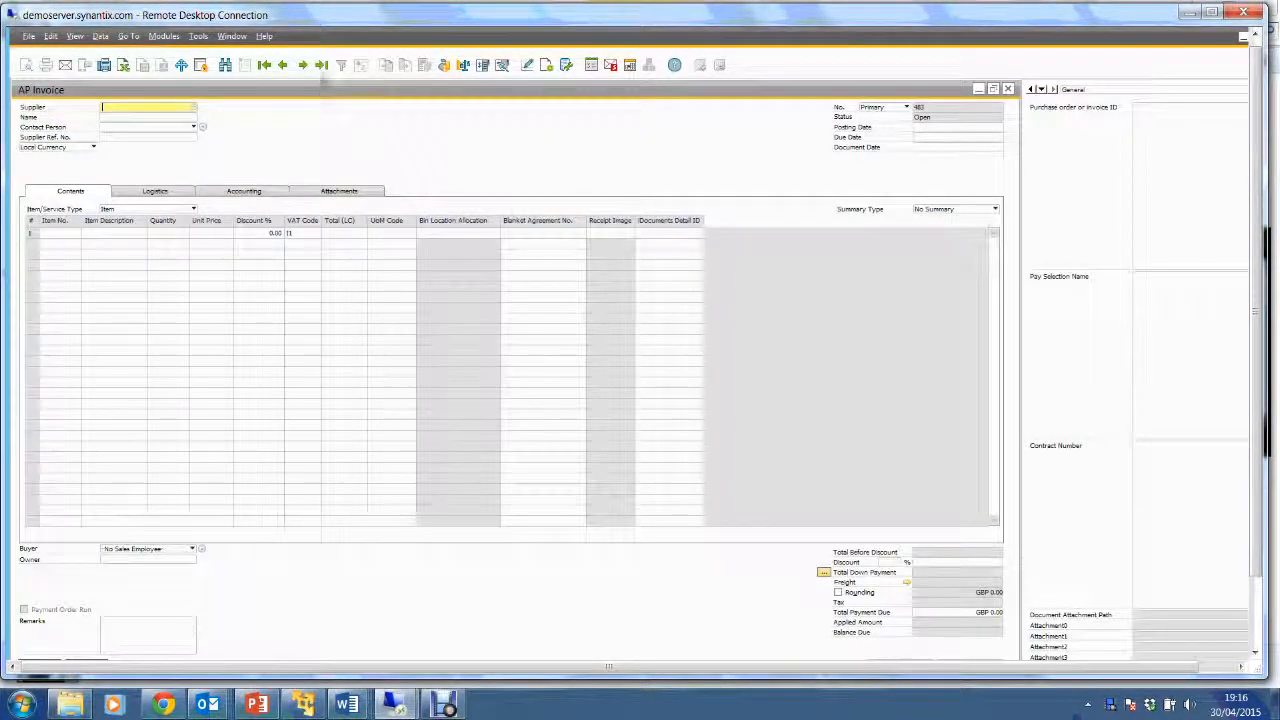
Load the latest AP Invoice 483 from claim EX19151, check its attachment, then close it.
left_click(321, 72)
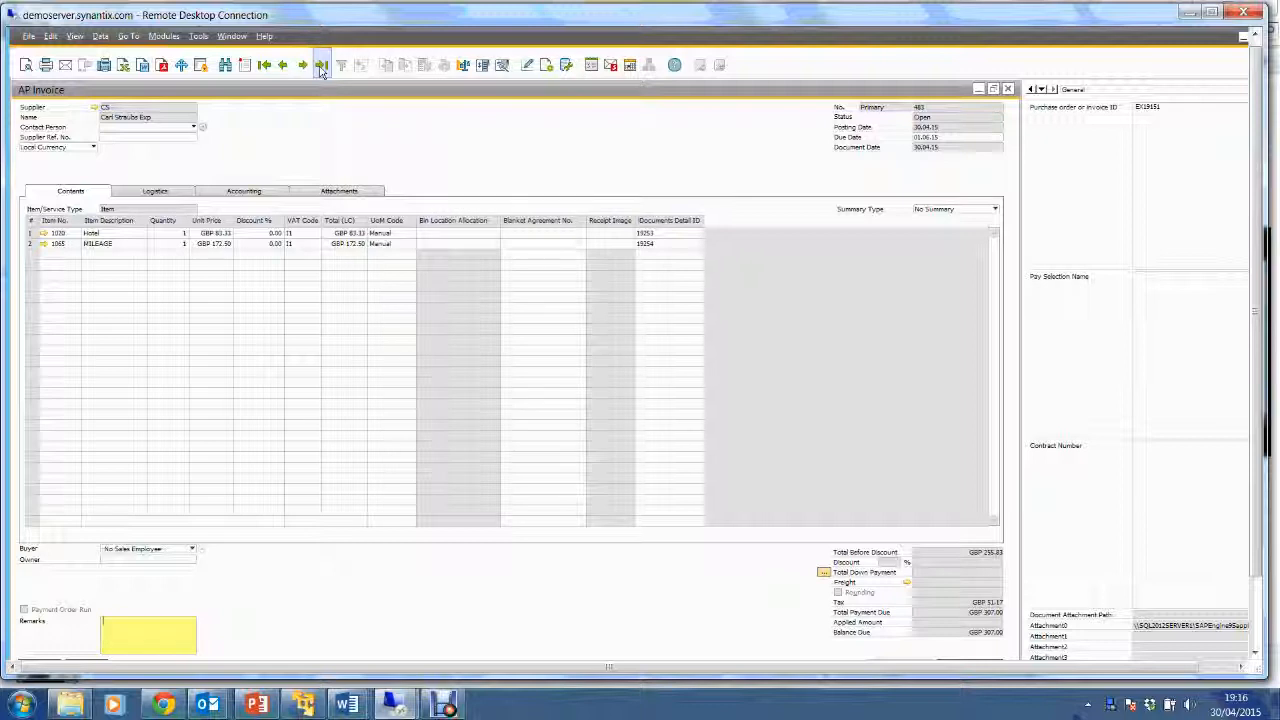
double_click(1193, 629)
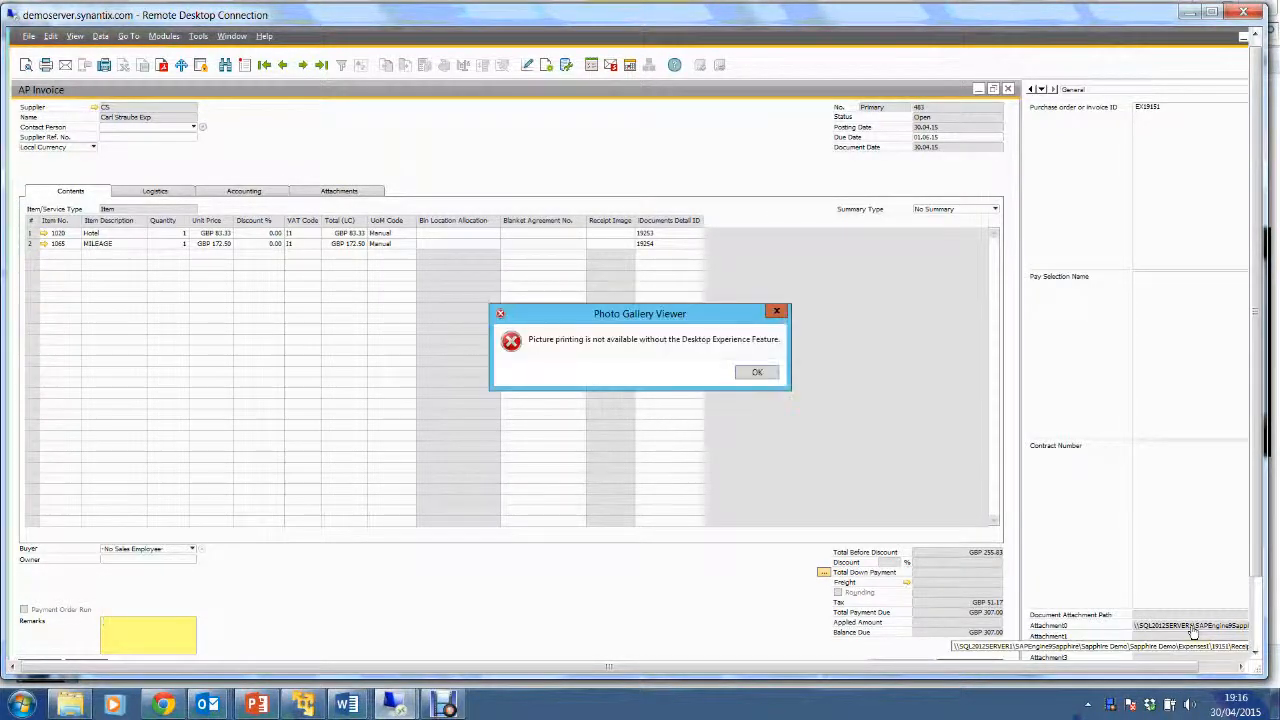
left_click(757, 372)
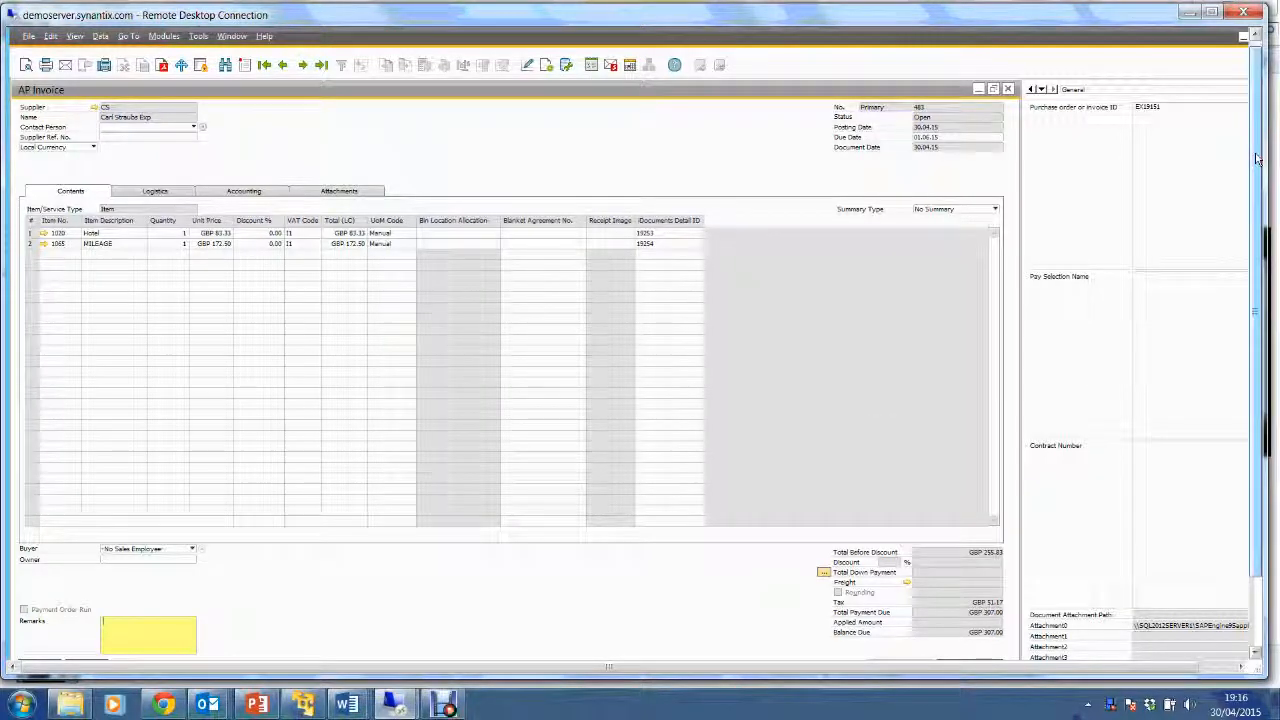
scroll(1257, 160, "down", 1)
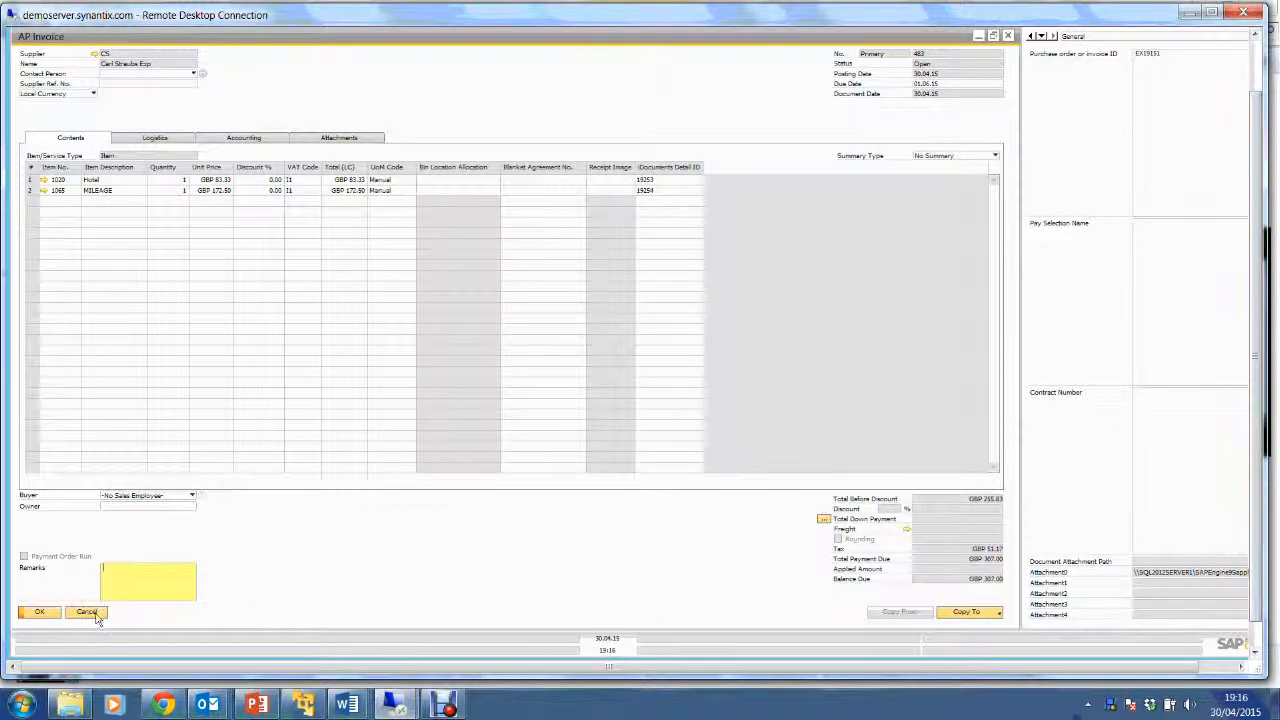
left_click(92, 613)
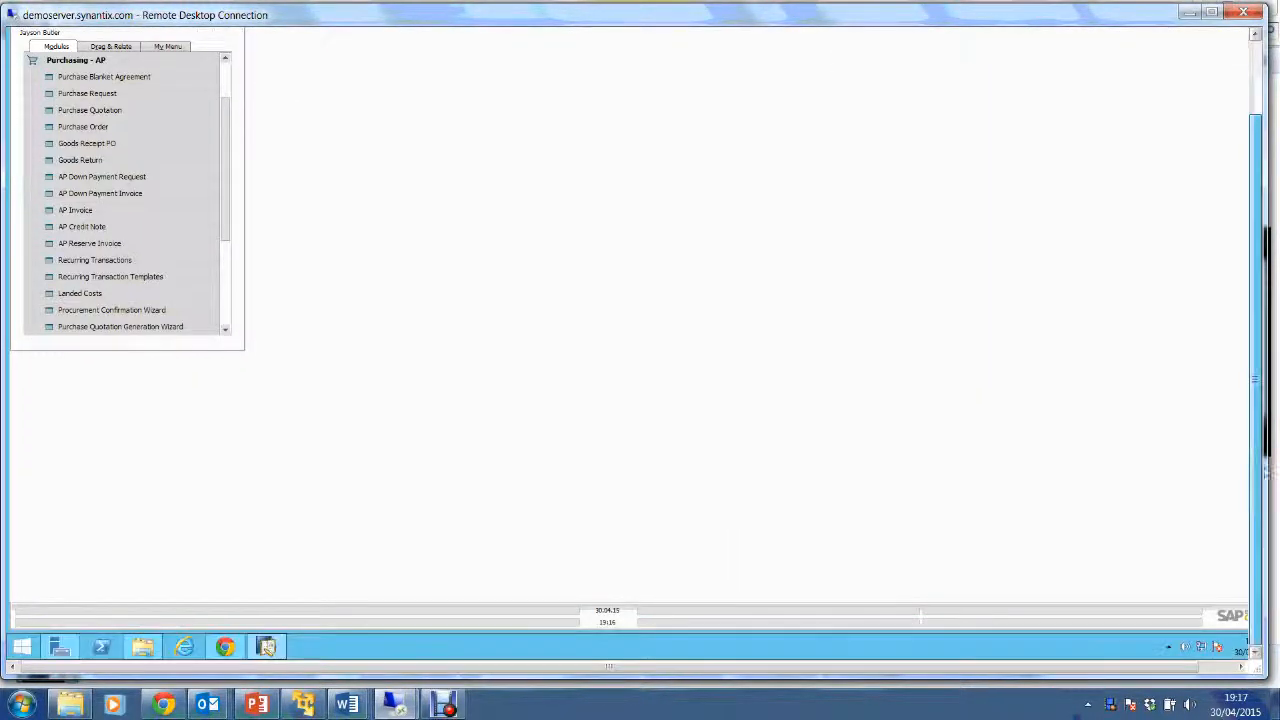
Log out of iDocuments in Chrome and sign back in with the administrator username.
left_click(224, 647)
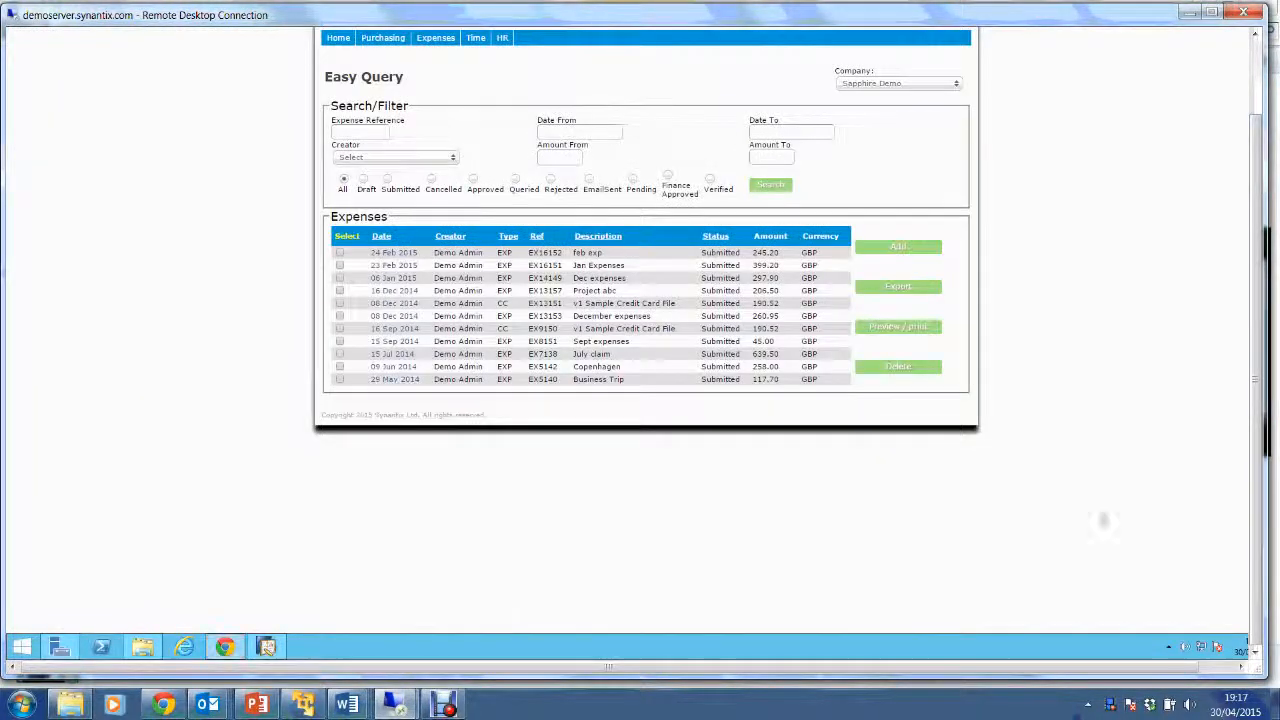
left_click_drag(1257, 432, 1257, 335)
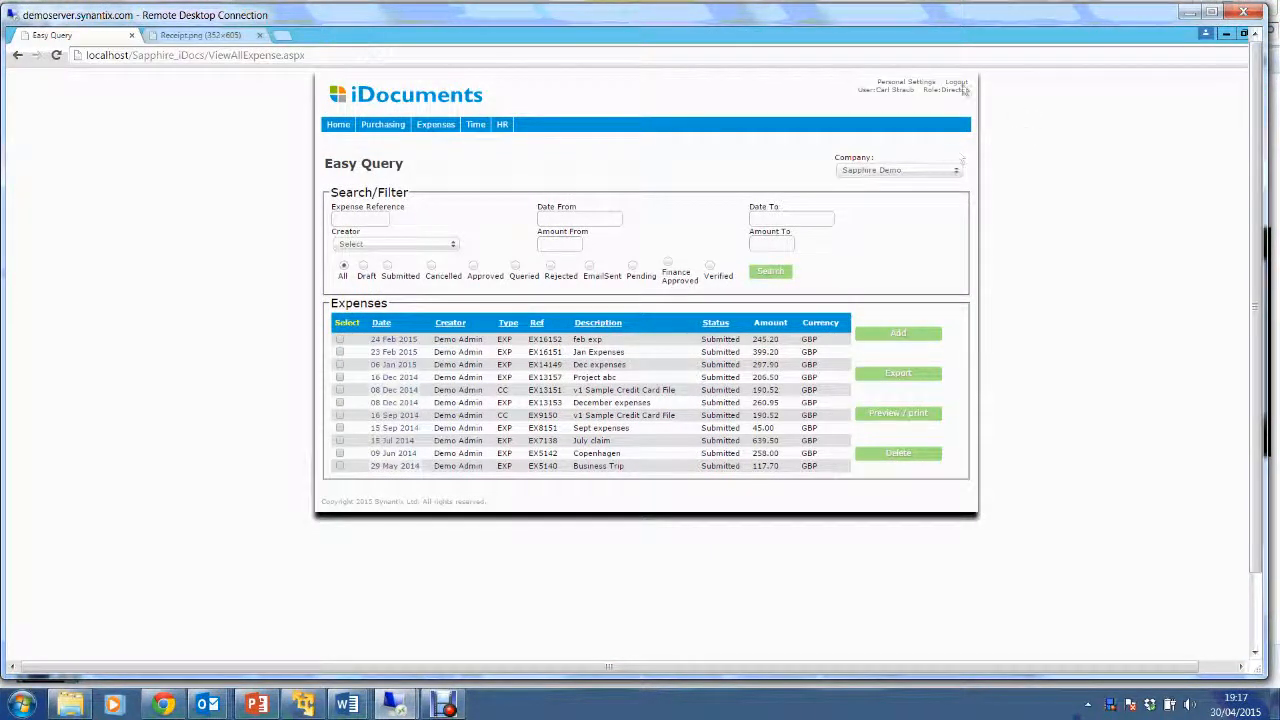
left_click(956, 88)
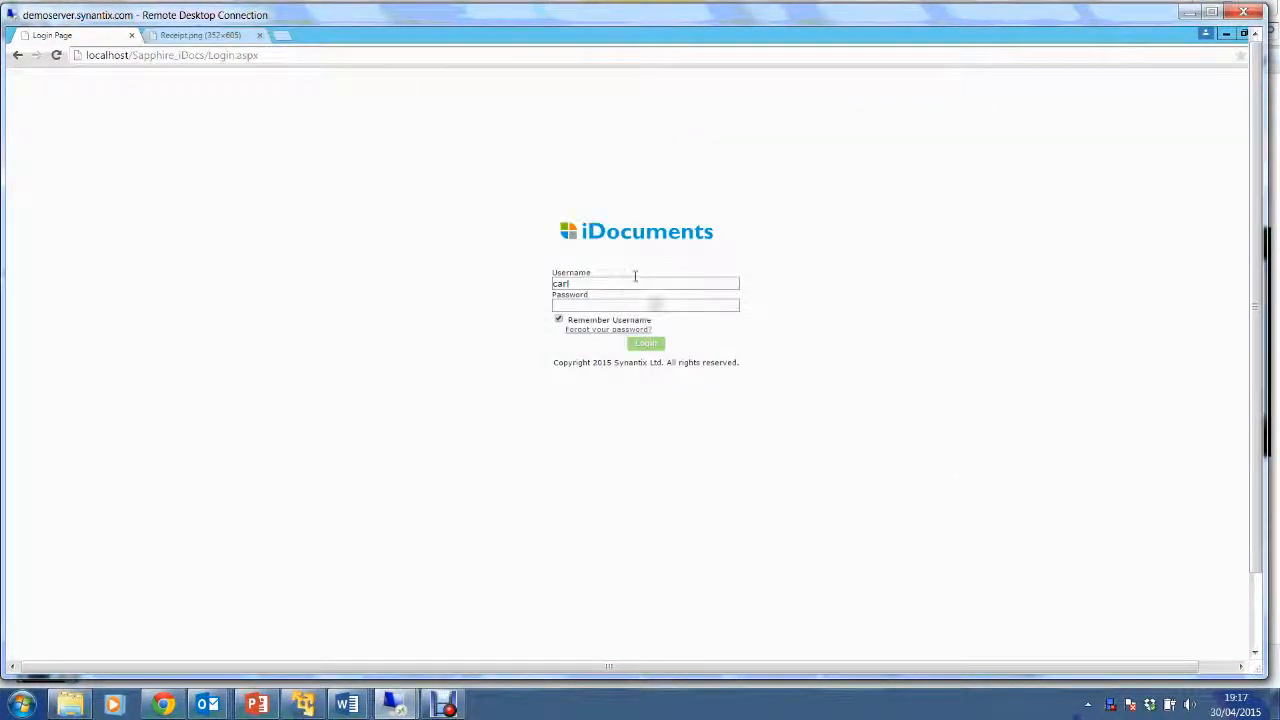
double_click(562, 283)
type("admi")
left_click(700, 303)
key("Return")
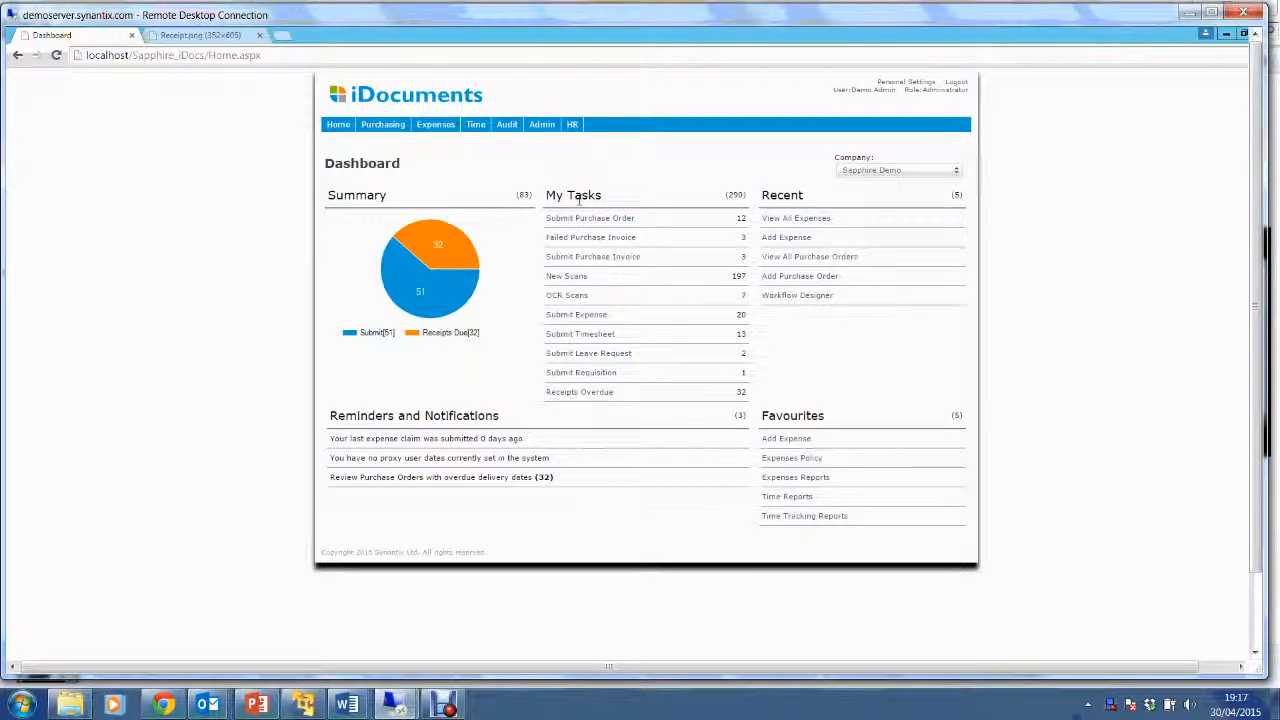
Open the 20 Apr 2015 timesheet from the Submit Timesheet task list.
left_click(585, 338)
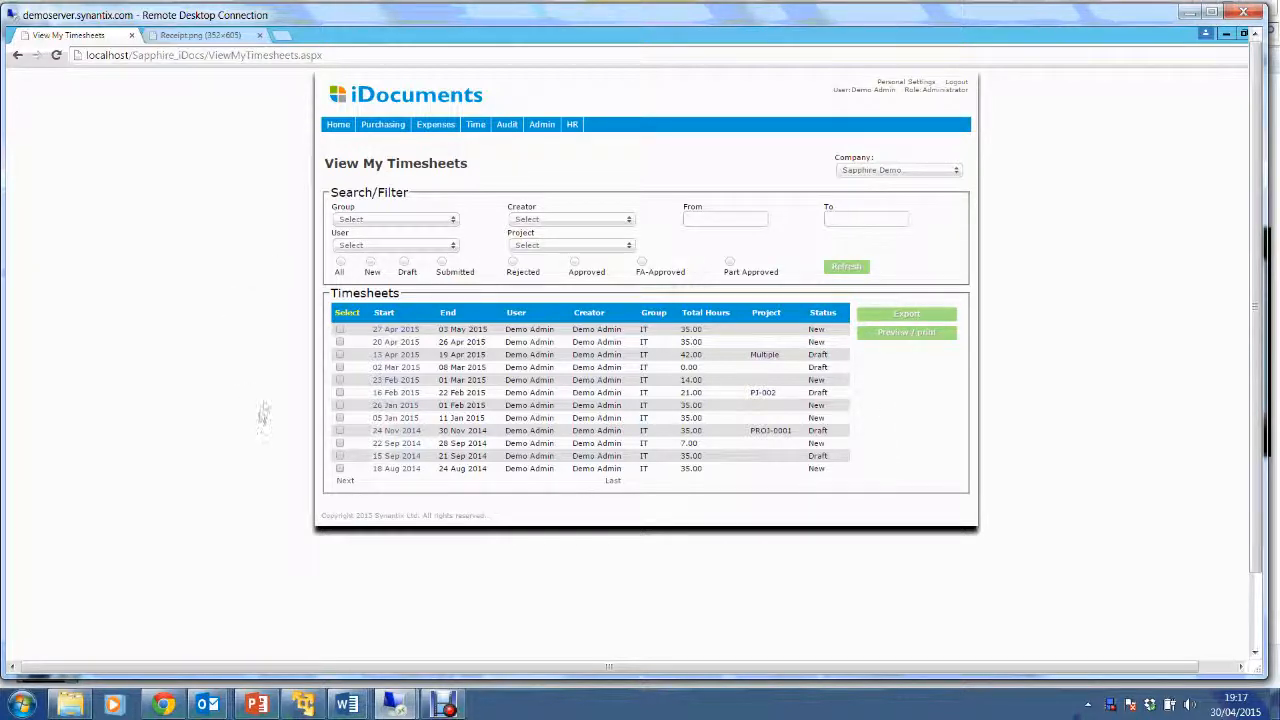
left_click(392, 348)
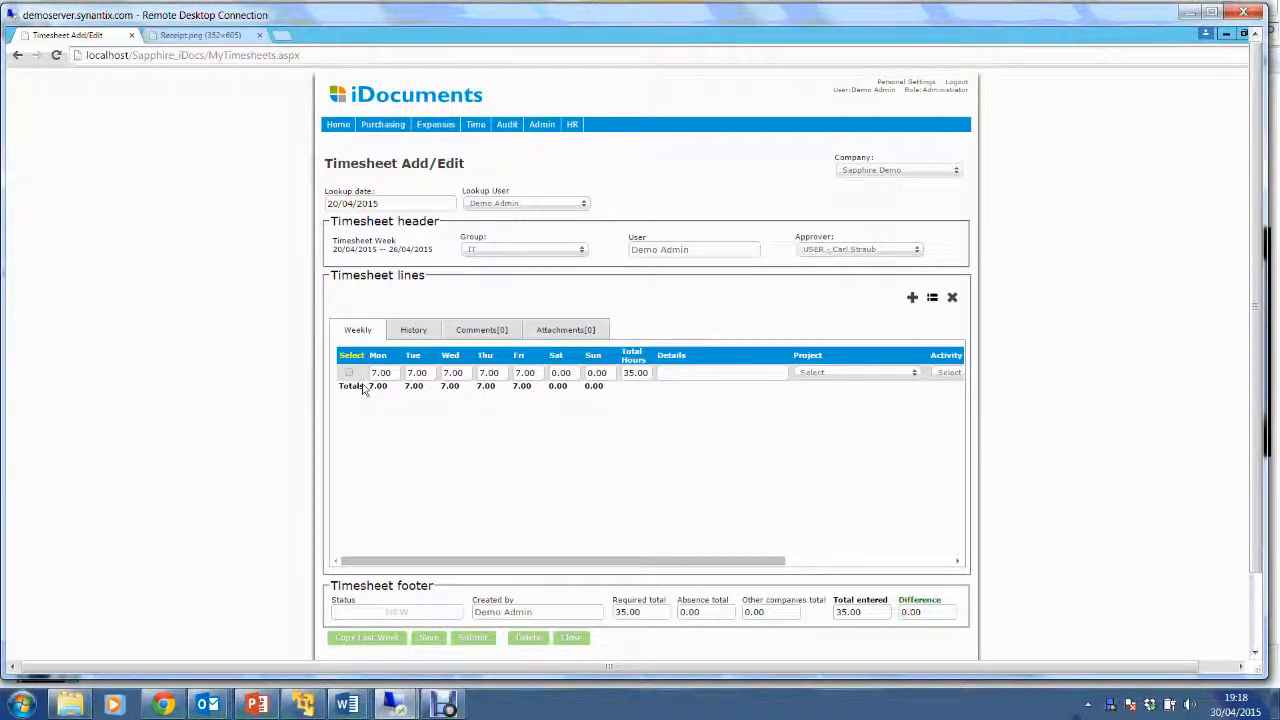
Add a second timesheet line for PROJ-0001 and move Monday's 7 hours onto it.
left_click(912, 297)
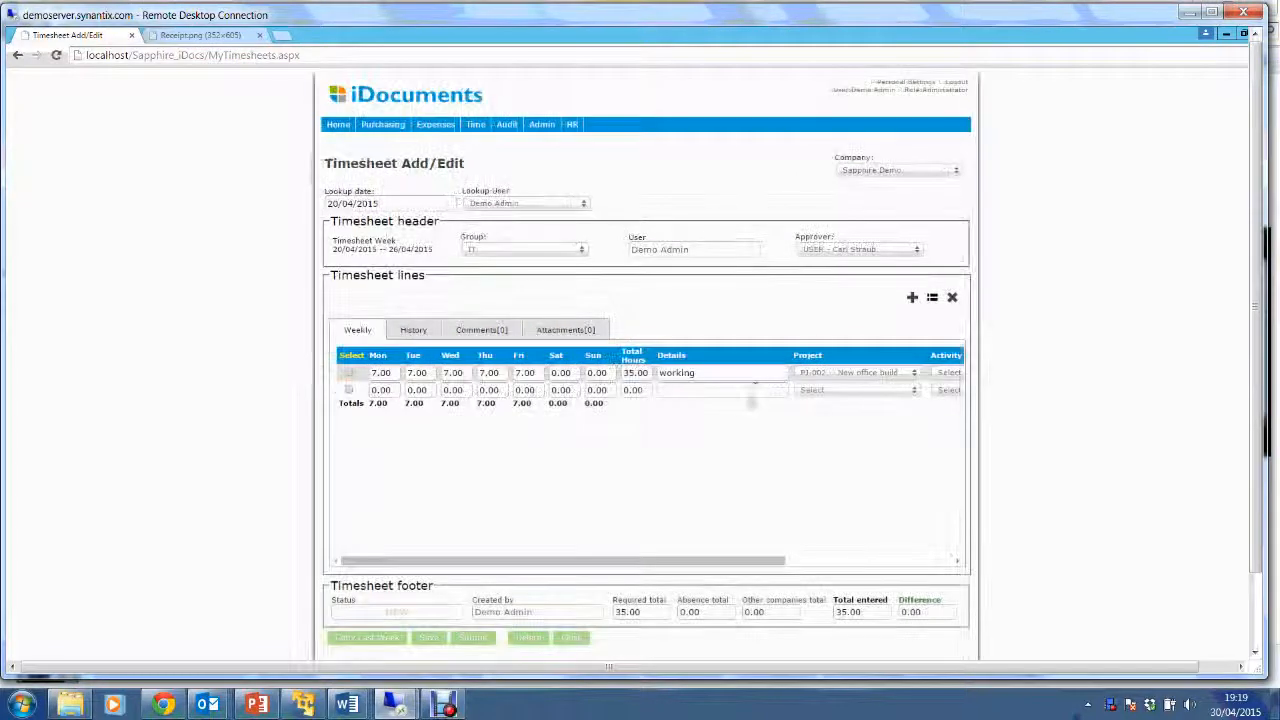
left_click(385, 372)
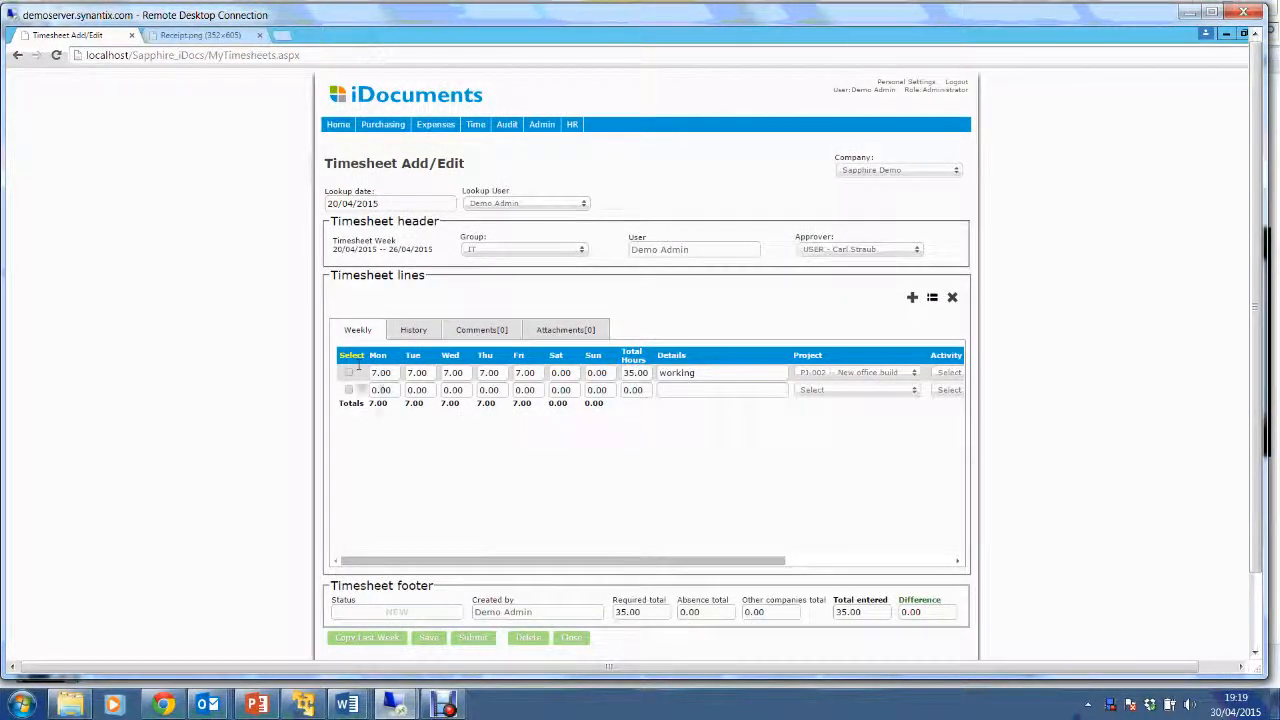
left_click(374, 373)
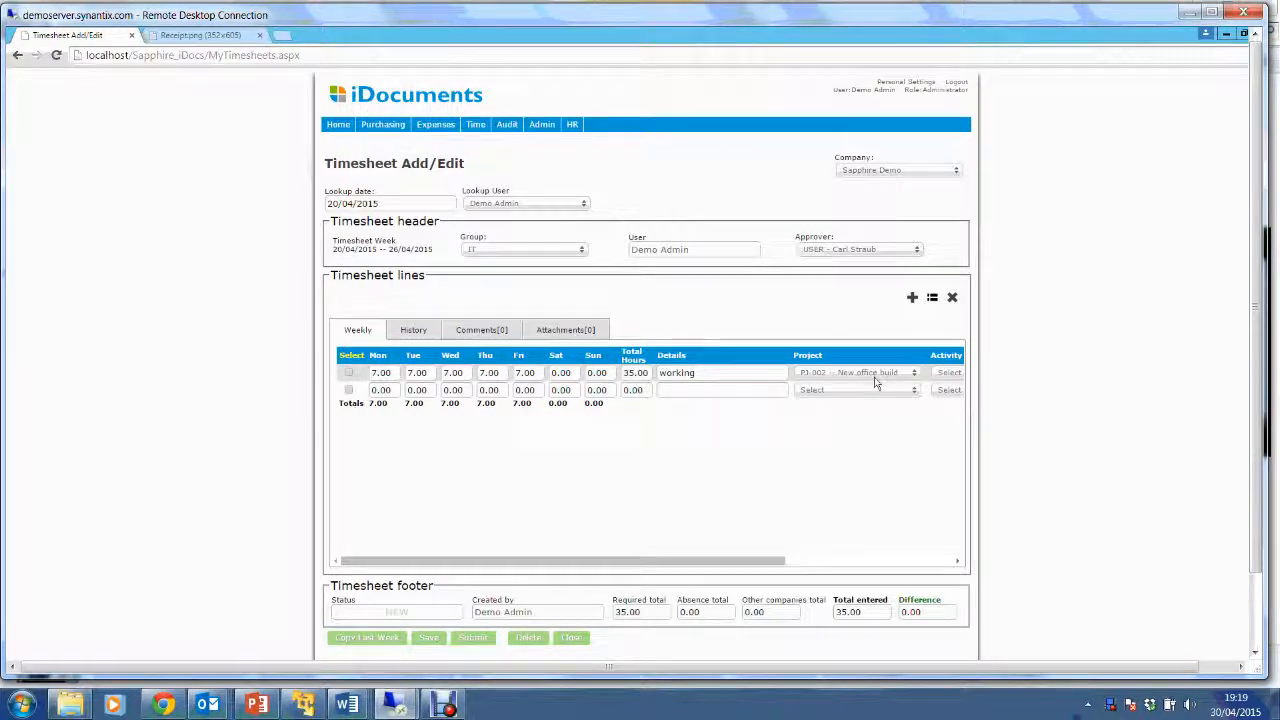
left_click_drag(403, 372, 360, 375)
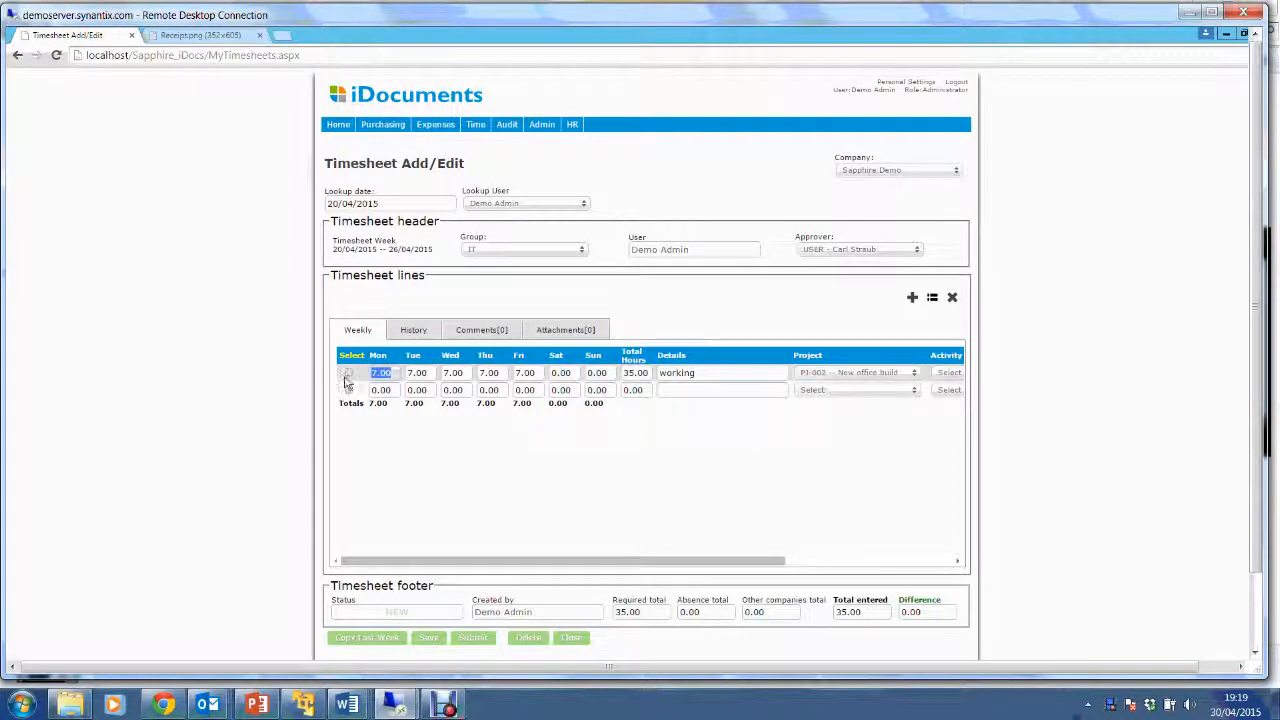
type("0")
left_click_drag(395, 391, 352, 395)
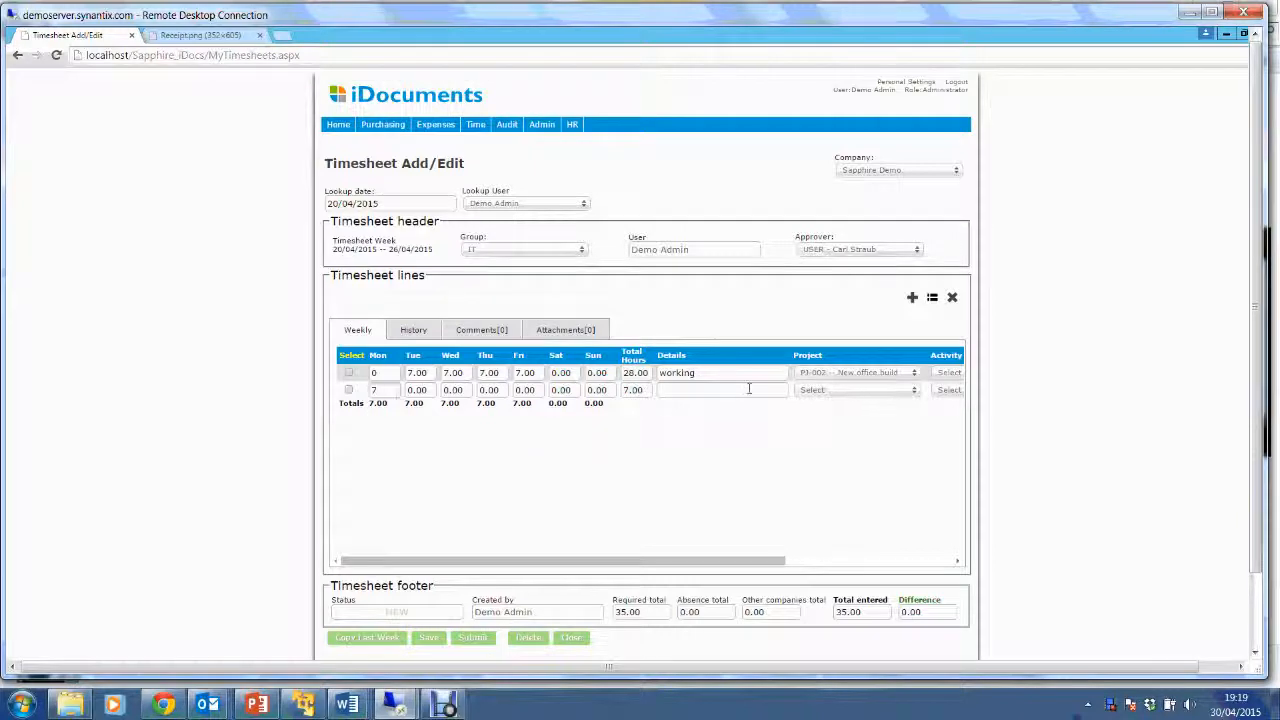
left_click(830, 390)
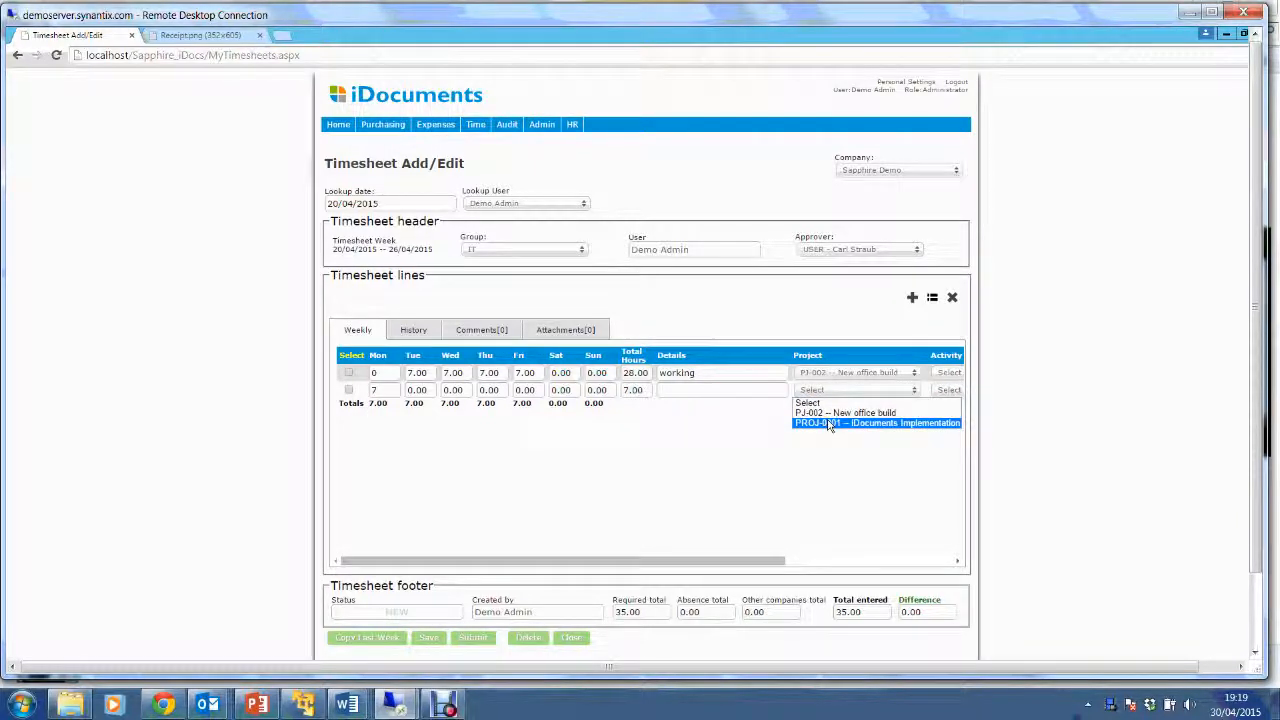
left_click(830, 424)
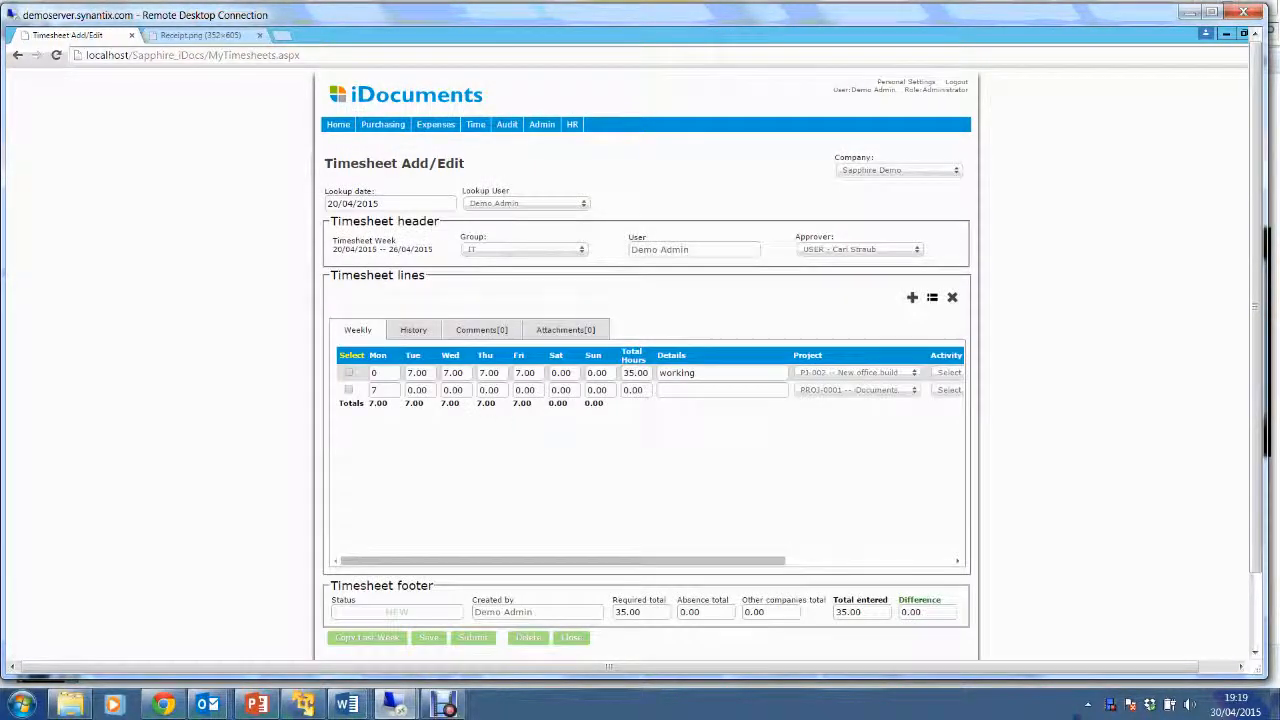
Give Wednesday 3.5 hours on each of the two lines.
left_click_drag(469, 372, 441, 372)
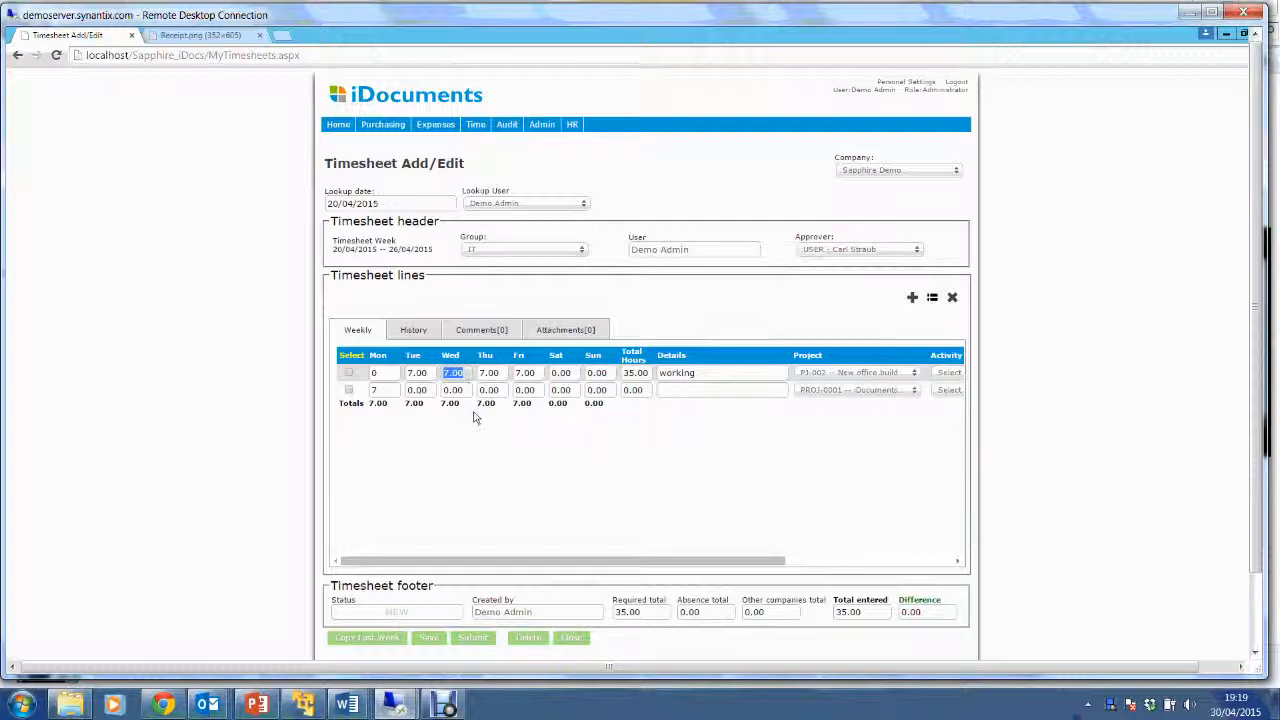
type("3.5")
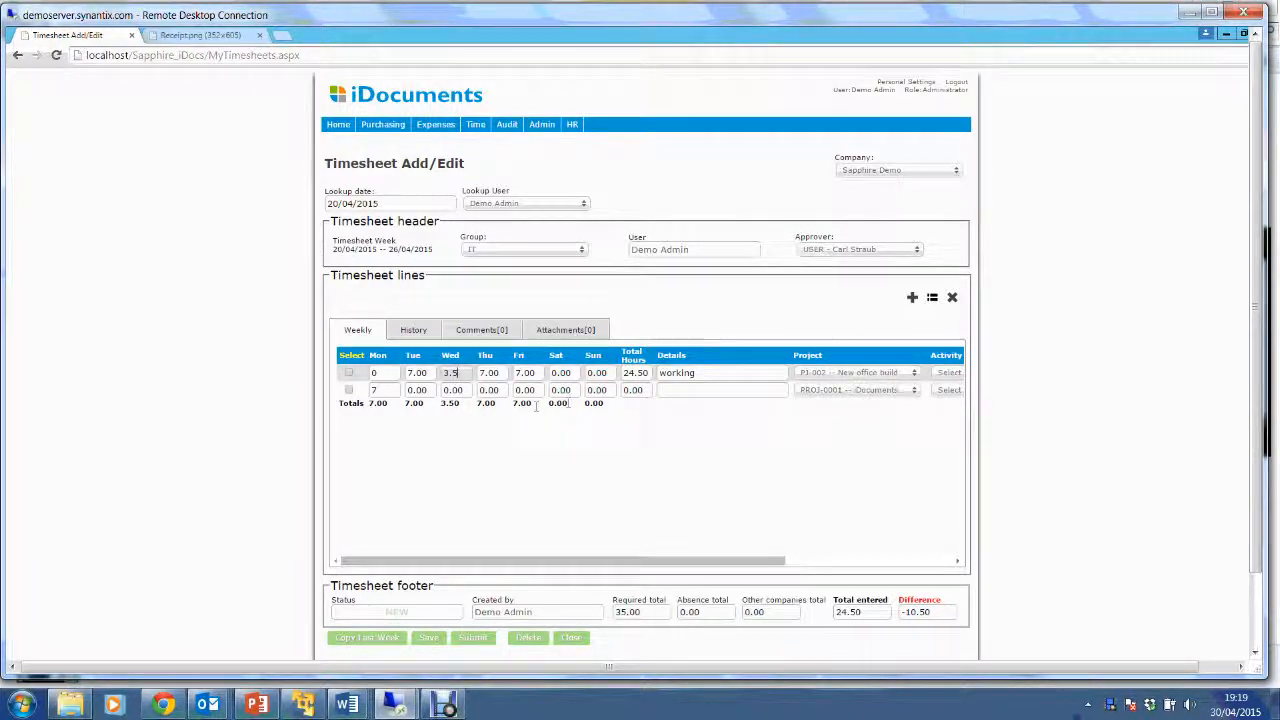
left_click(453, 390)
type("3")
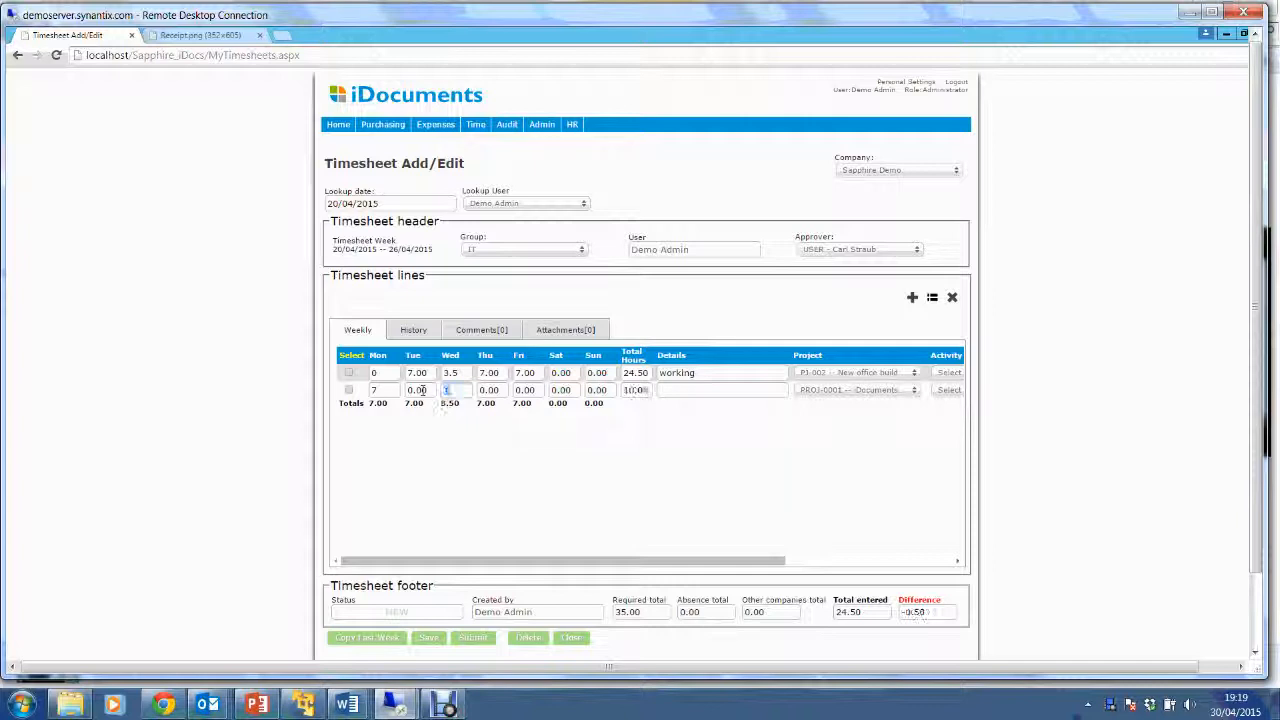
type(".5")
left_click_drag(730, 564, 899, 566)
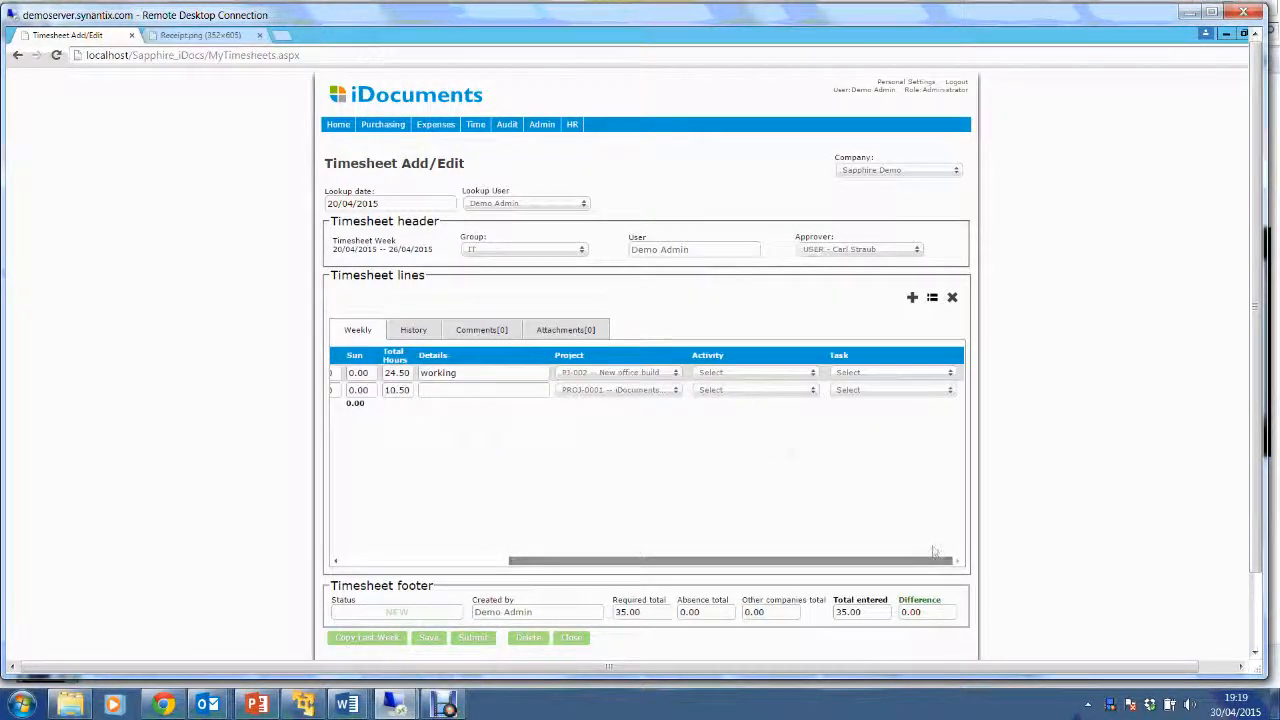
Set the first line's activity to Planning, leaving its task unselected.
left_click(734, 372)
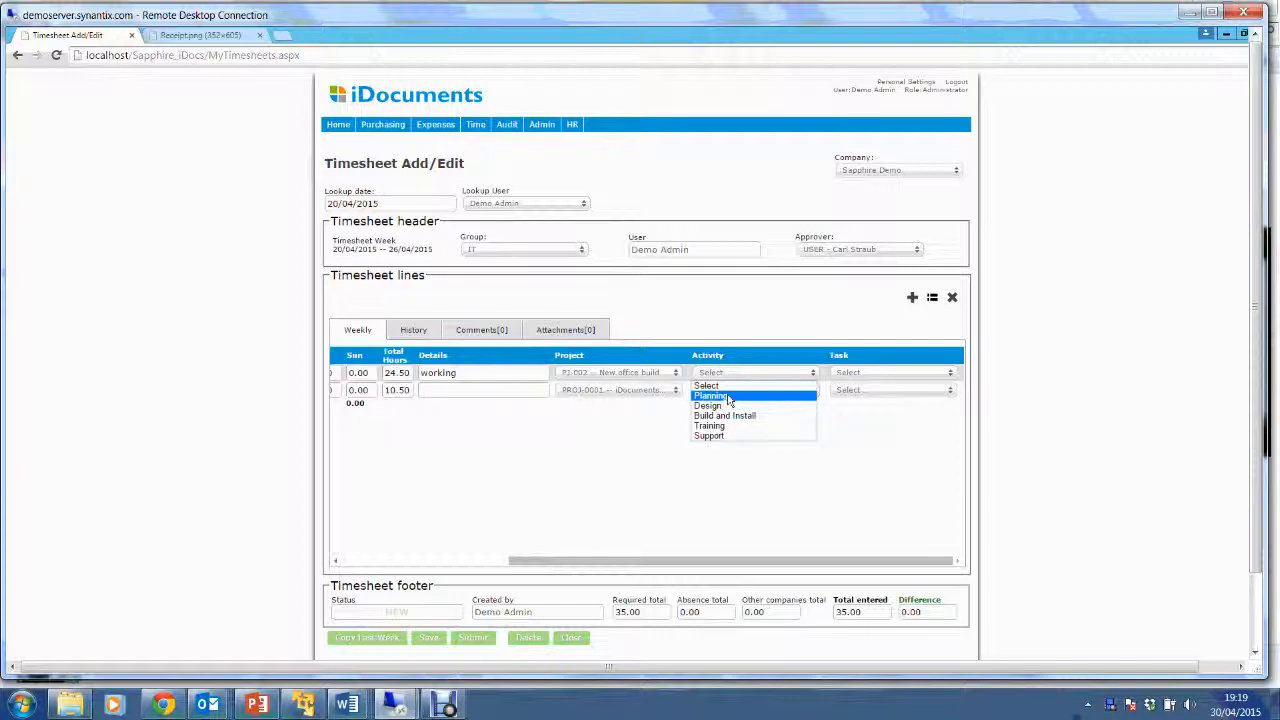
left_click(731, 396)
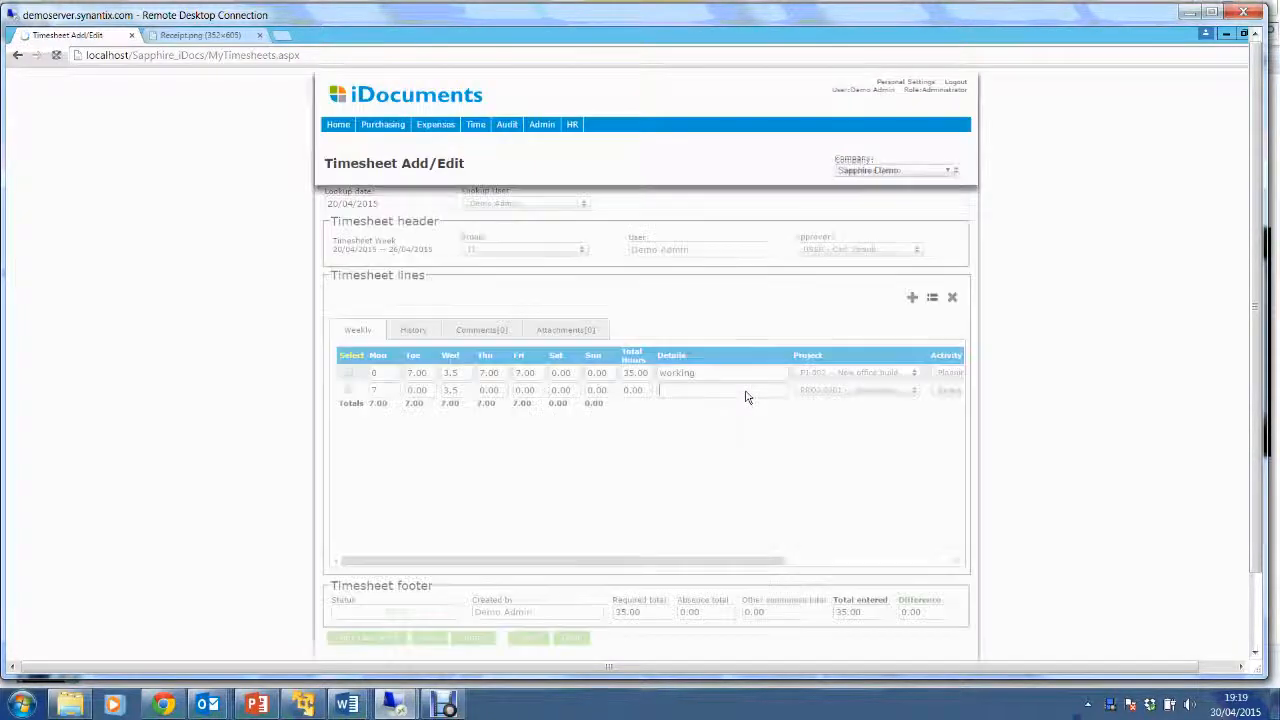
left_click_drag(712, 562, 895, 565)
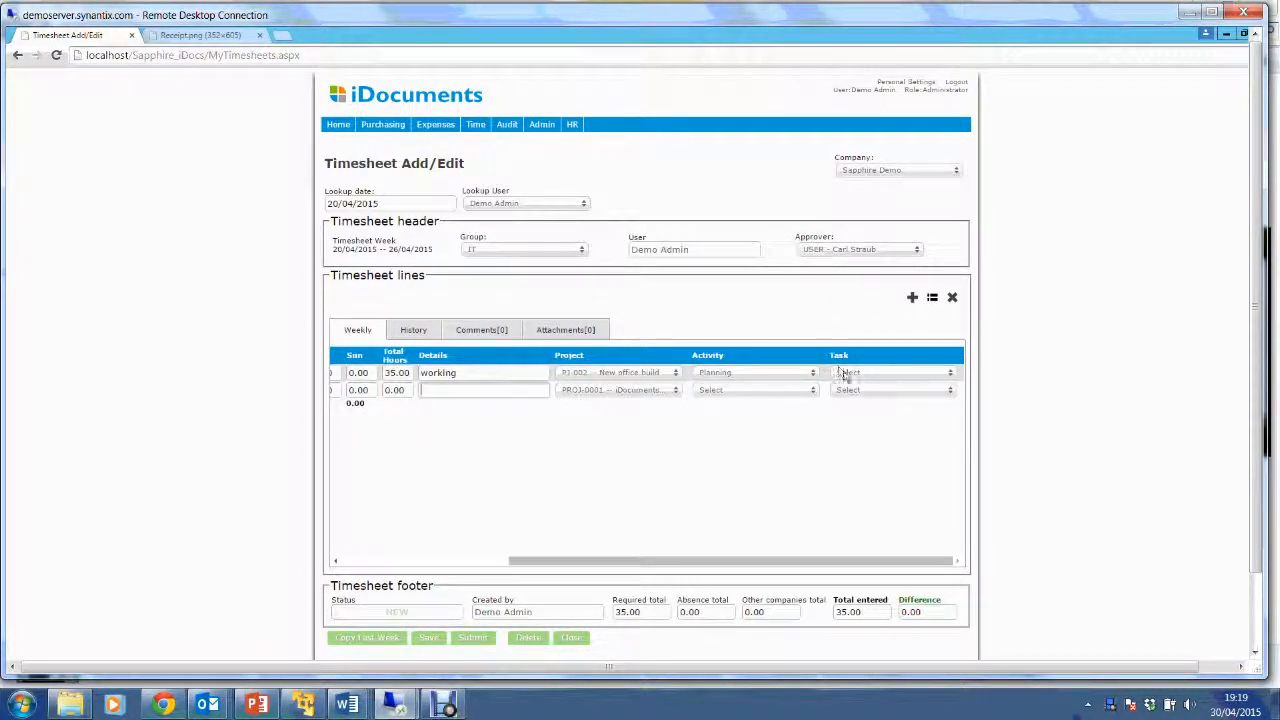
left_click(845, 373)
left_click(855, 377)
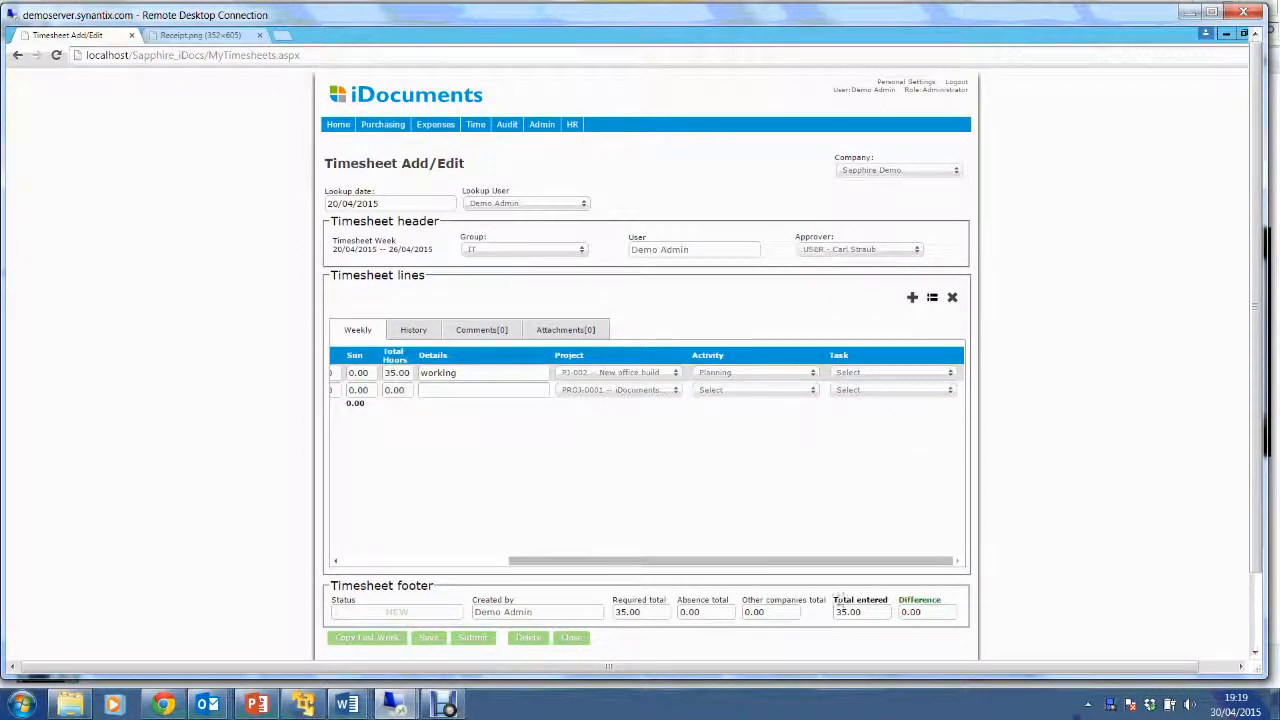
left_click_drag(845, 565, 532, 563)
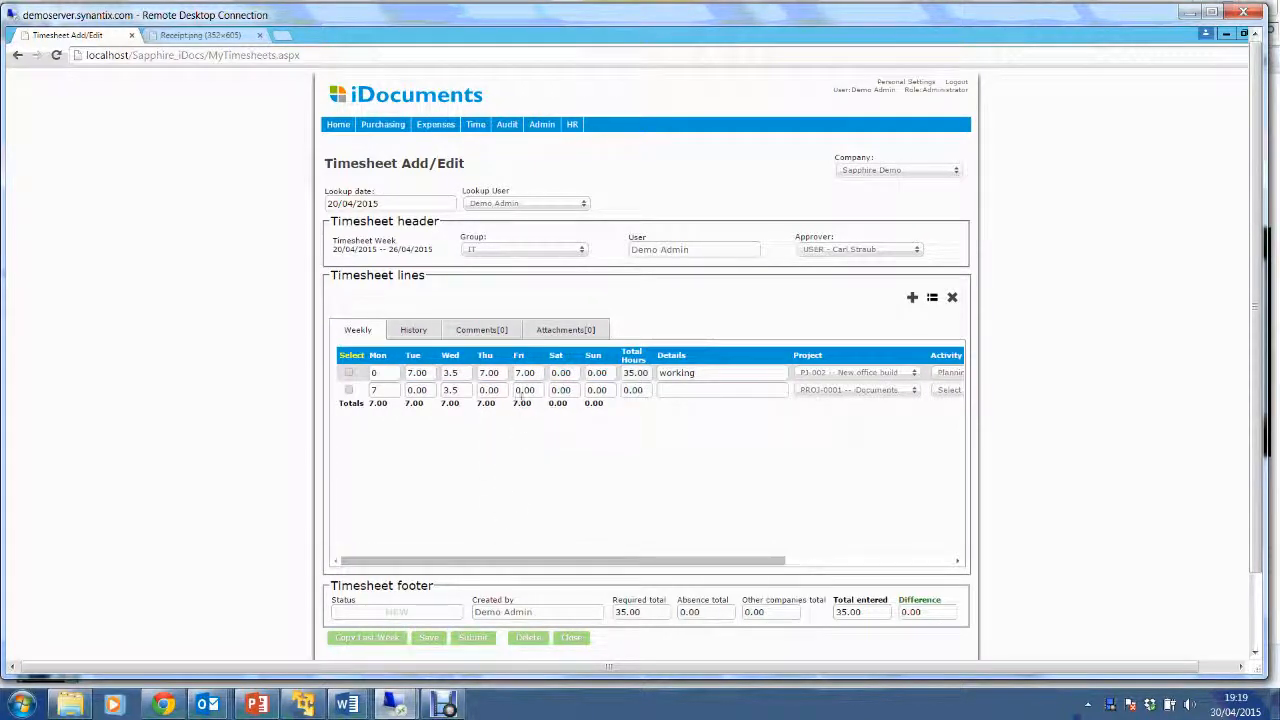
Change Friday to 6 hours on the first line and 1 on the second, then submit the timesheet.
left_click(535, 374)
type("6")
left_click(531, 391)
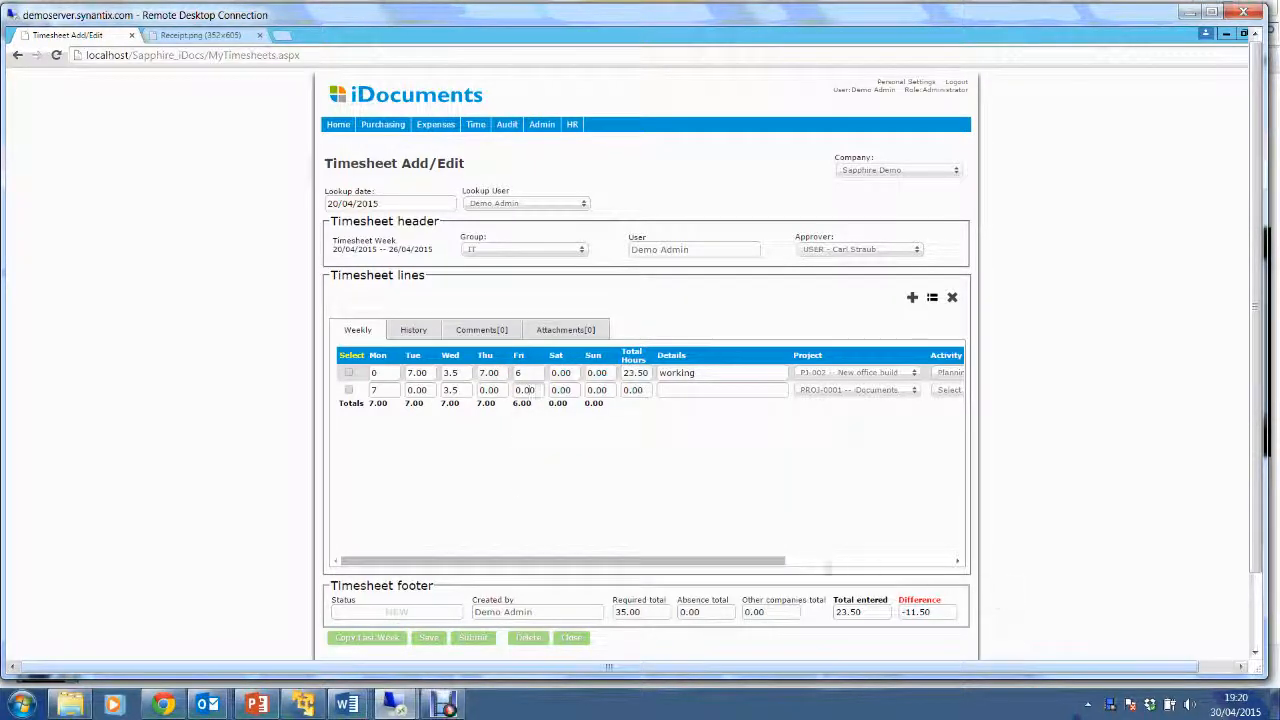
left_click(856, 625)
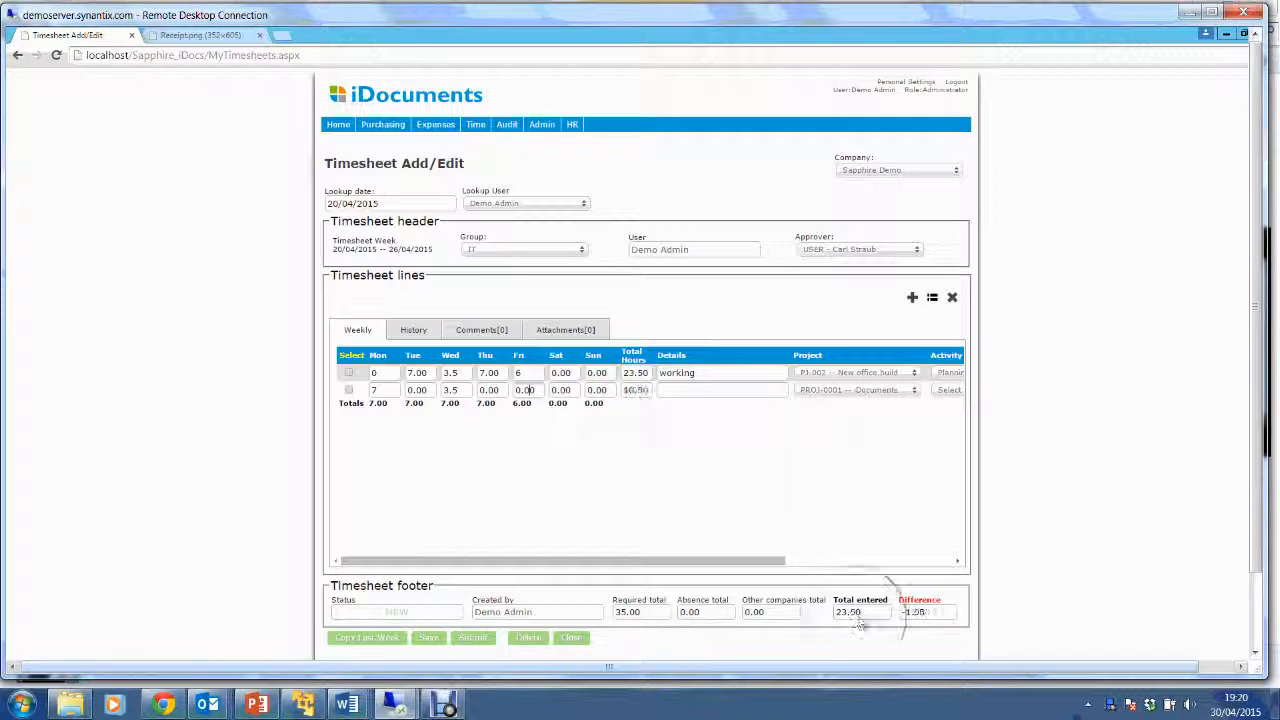
left_click(924, 622)
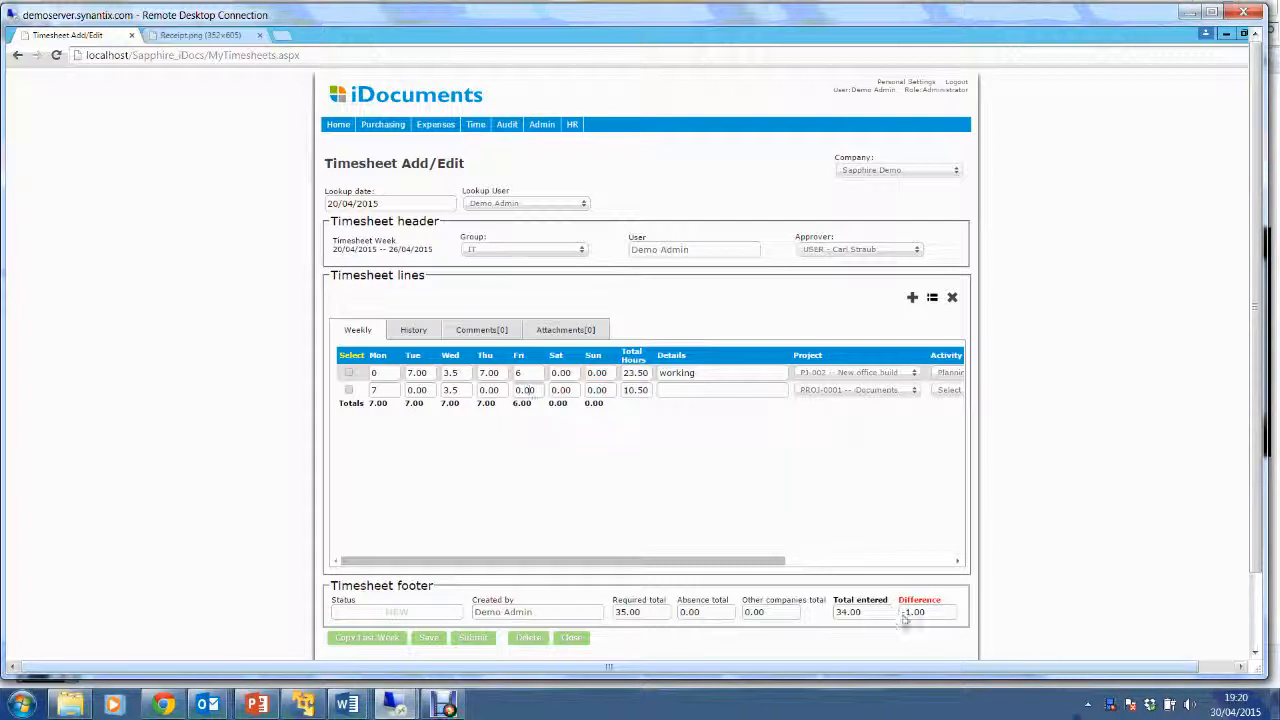
left_click(527, 390)
type("1")
left_click(527, 375)
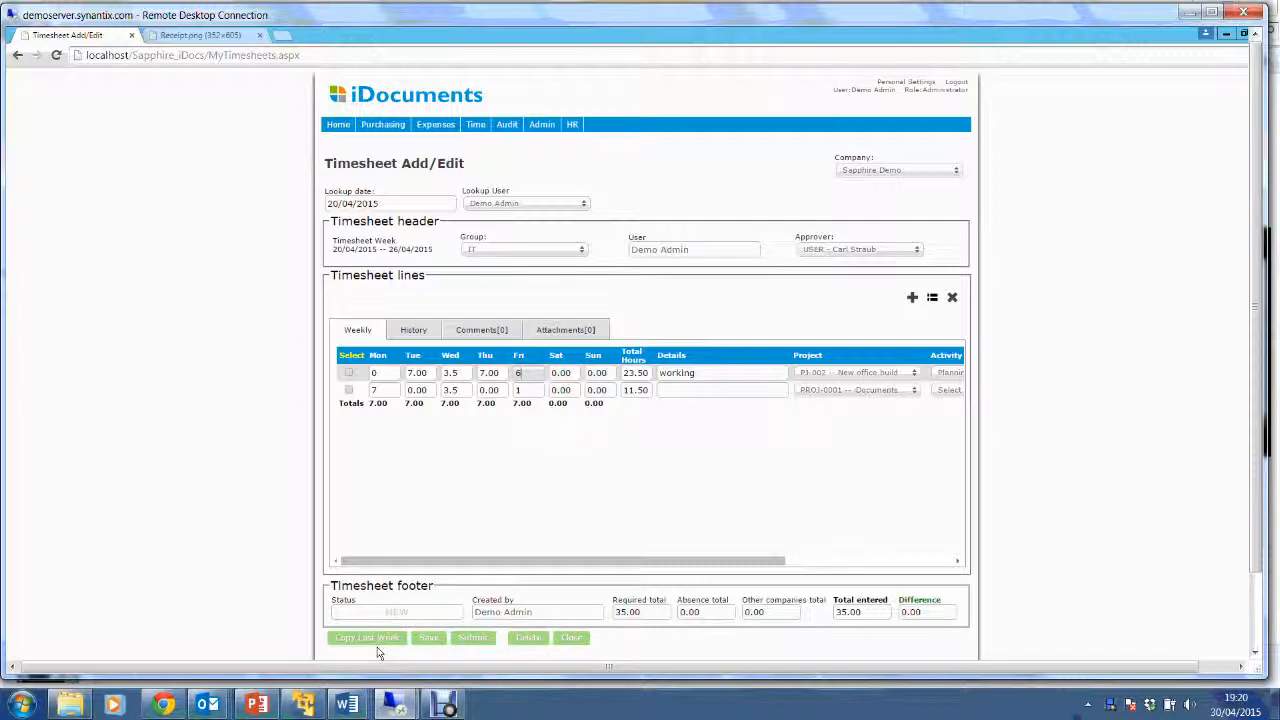
key("ctrl")
key("ctrl")
left_click(474, 638)
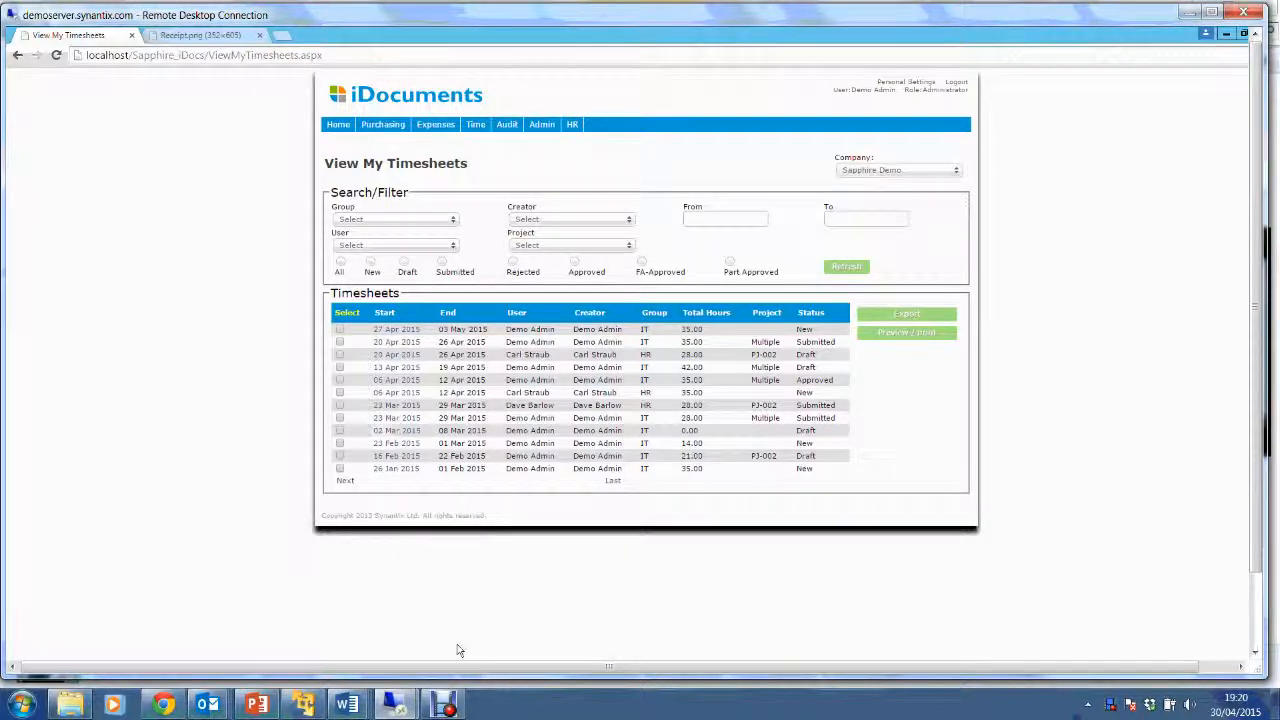
Show the Missing Timesheets report for 30/03/2015–03/05/2015, listing weeks lacking 35.00 required hours.
left_click(336, 125)
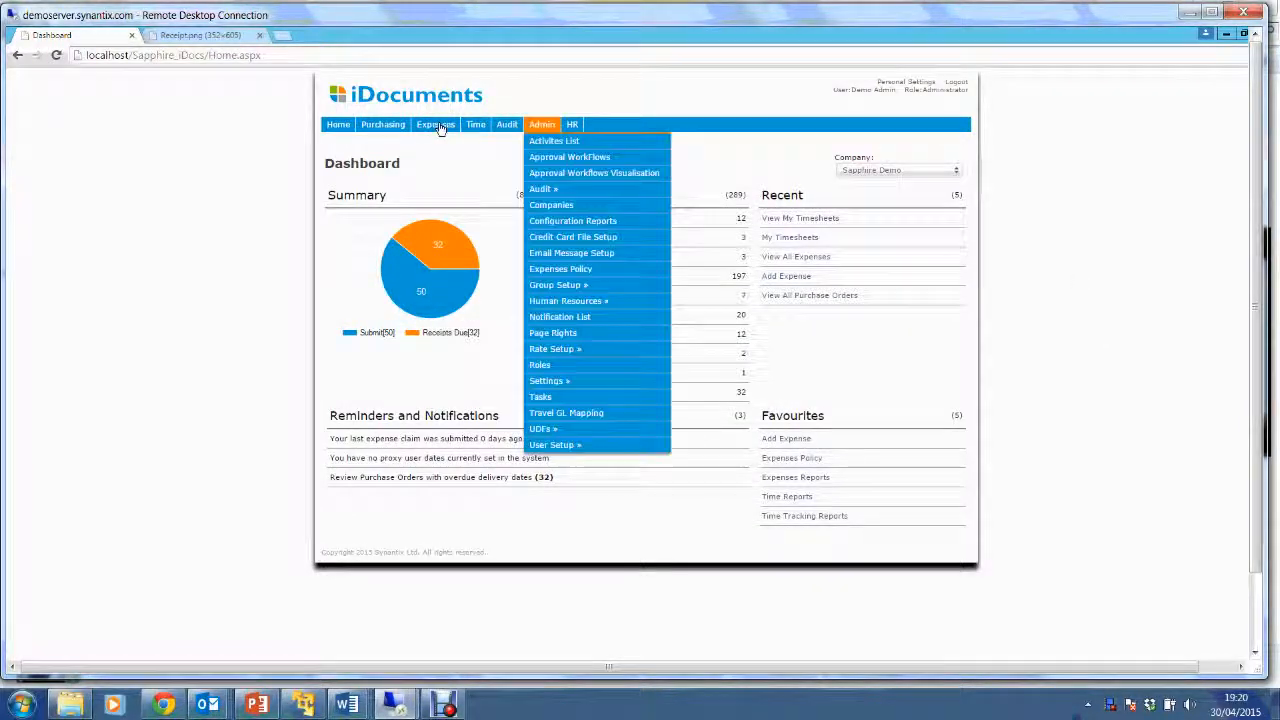
mouse_move(475, 130)
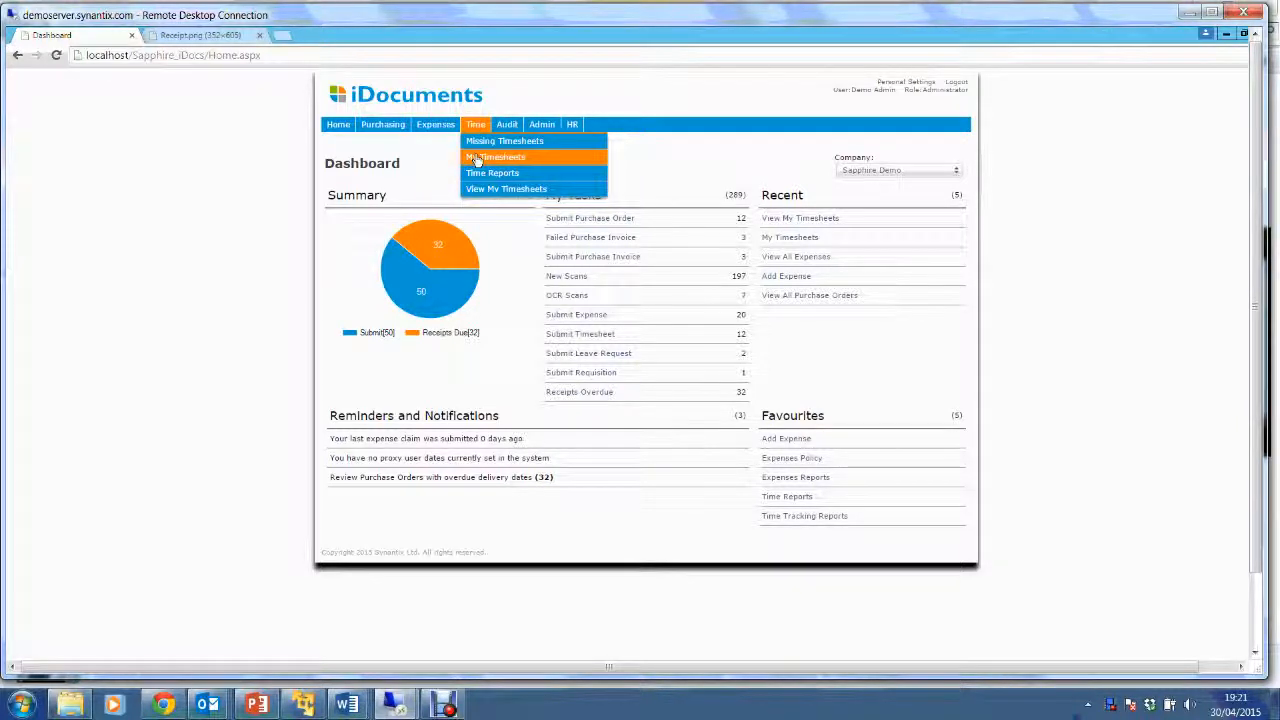
left_click(490, 147)
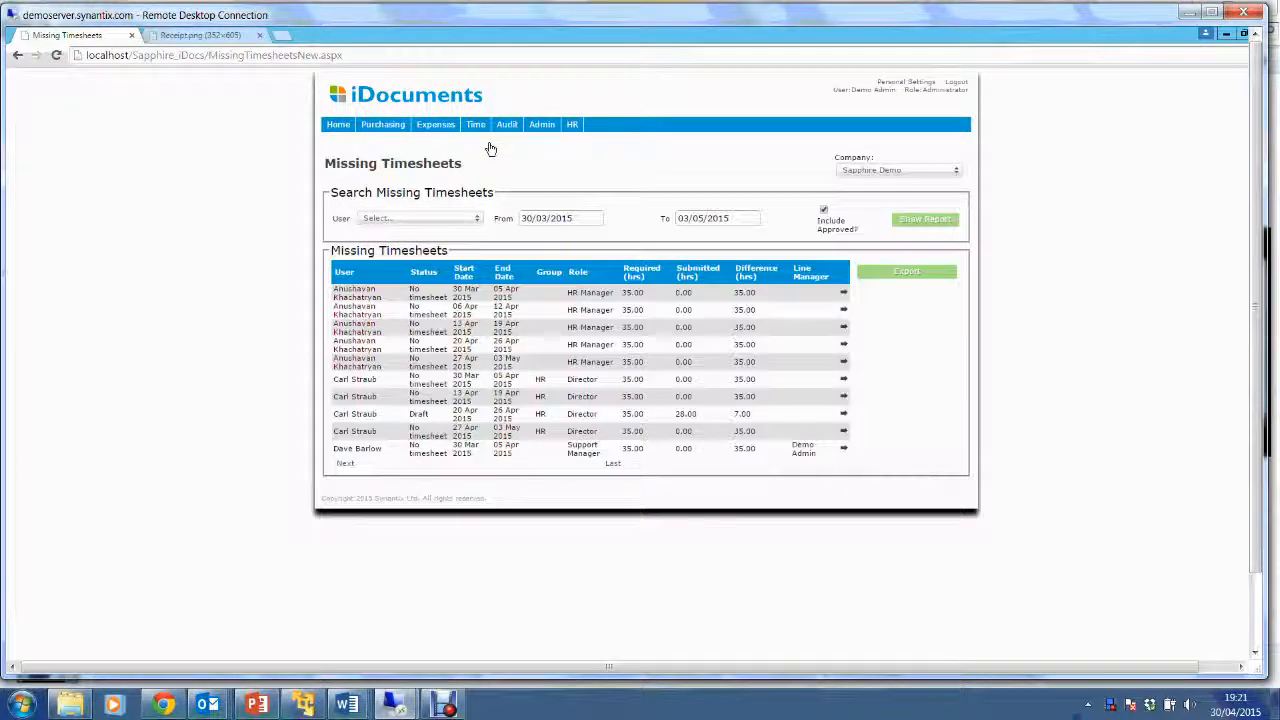
mouse_move(440, 126)
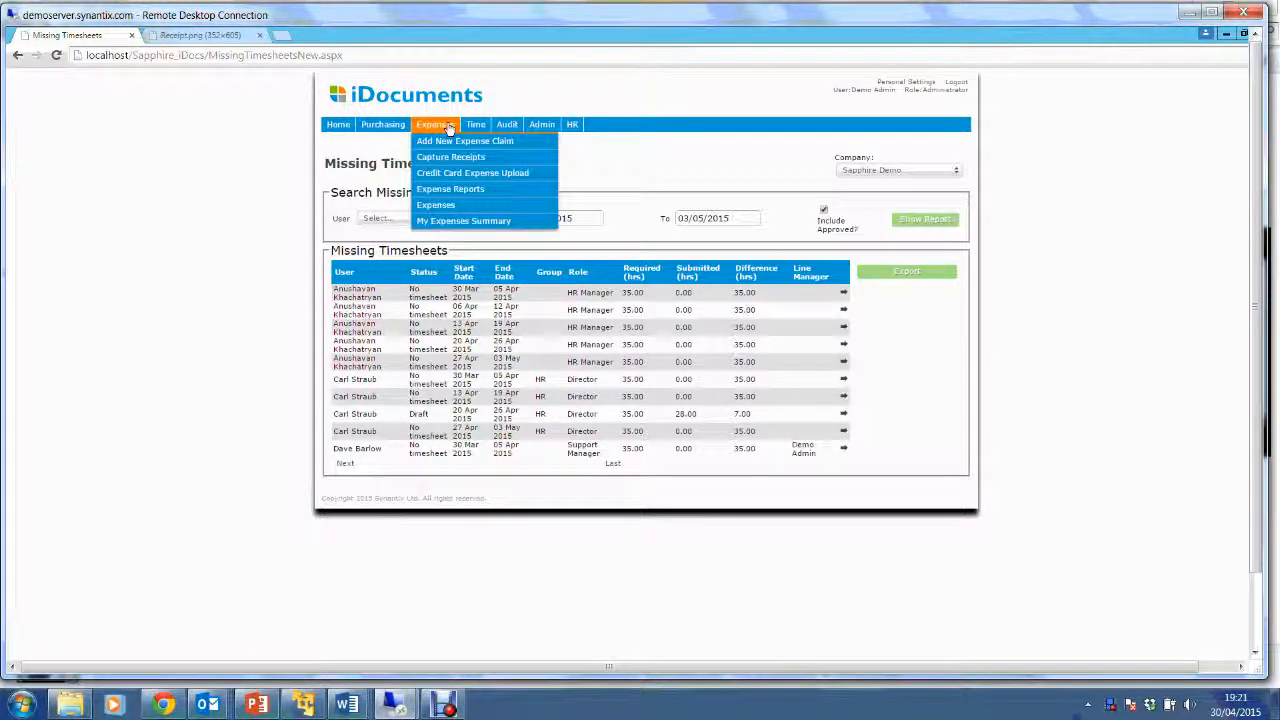
Run the 'Expense lines with no receipts' report for 30/04/2014–30/04/2015, then return home.
left_click(463, 190)
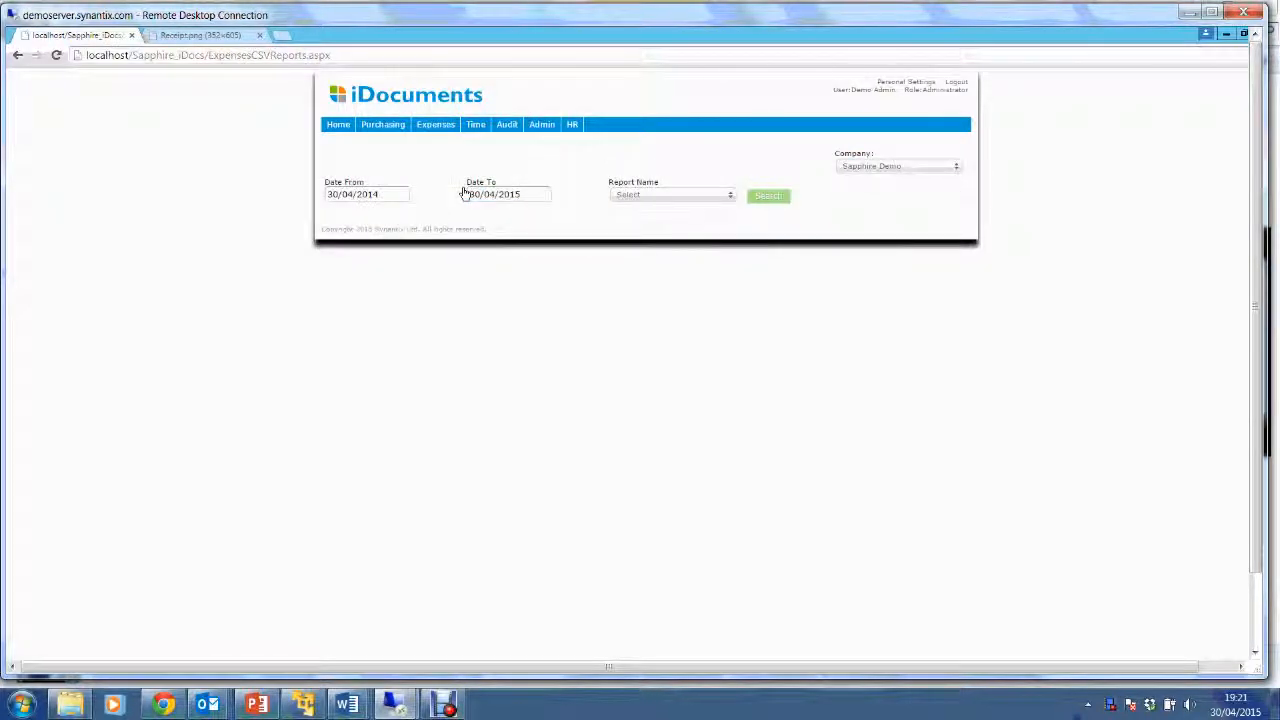
left_click(663, 196)
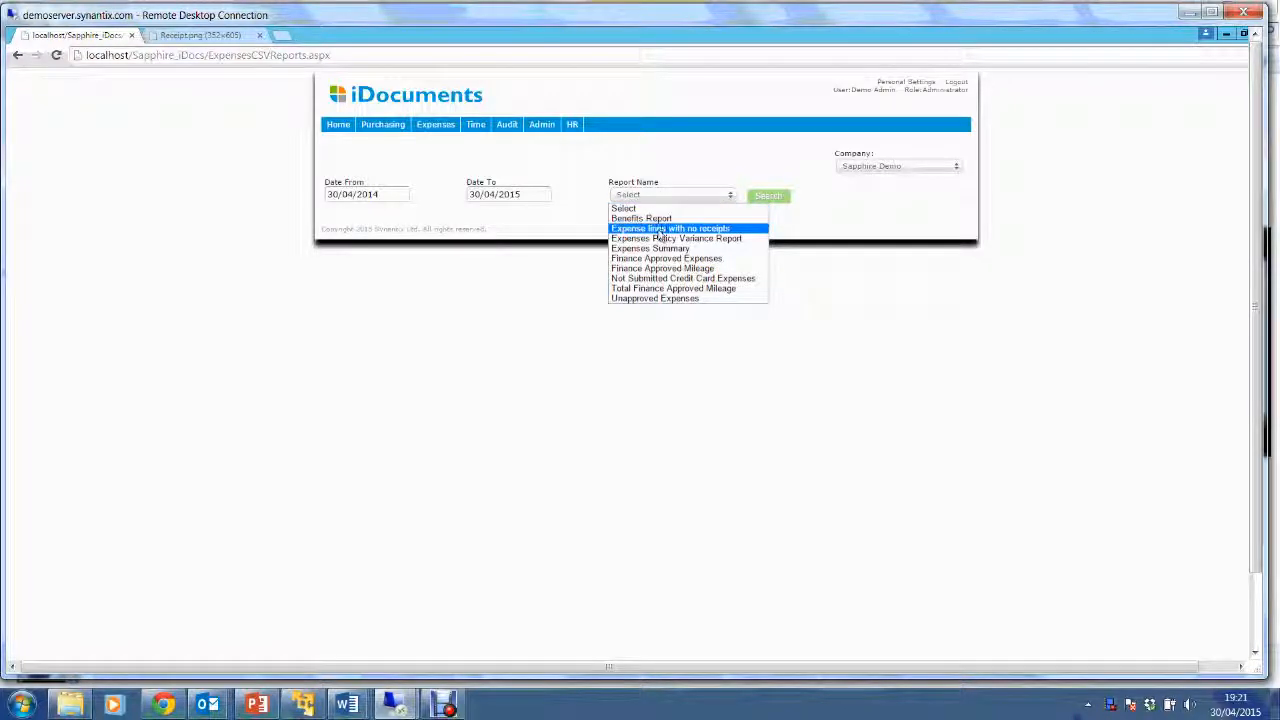
left_click(697, 229)
left_click(775, 200)
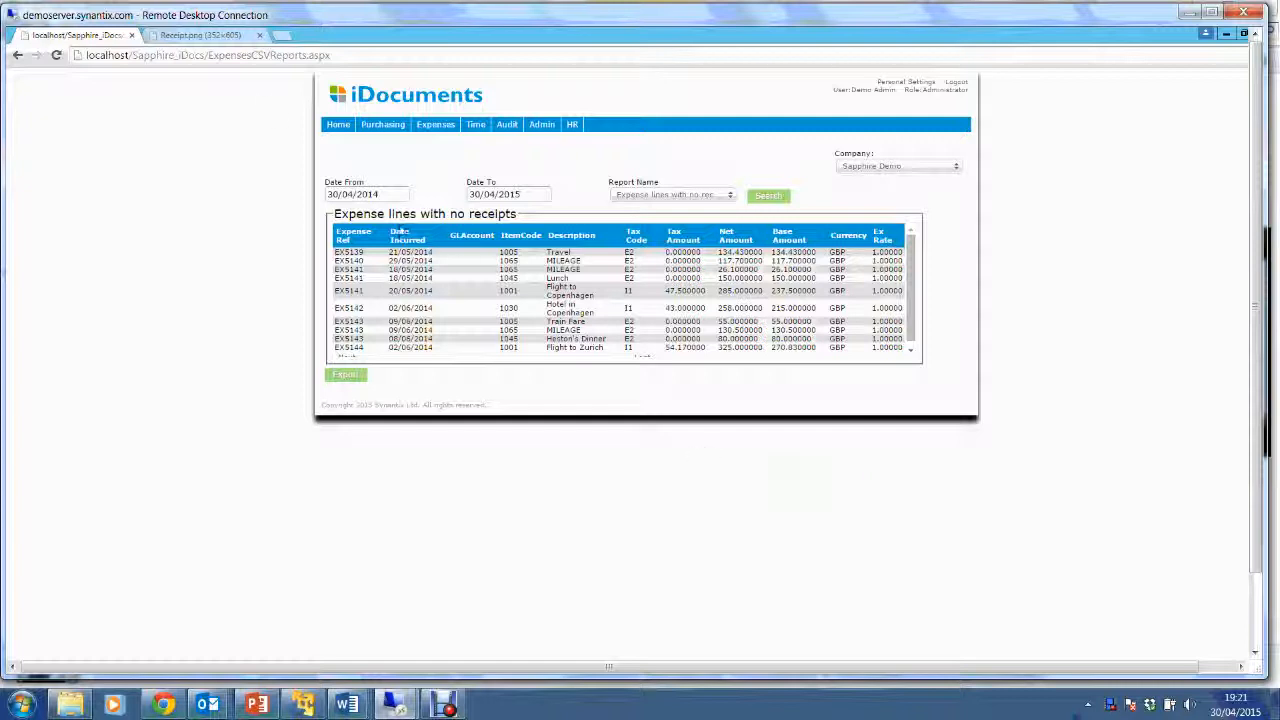
left_click(338, 124)
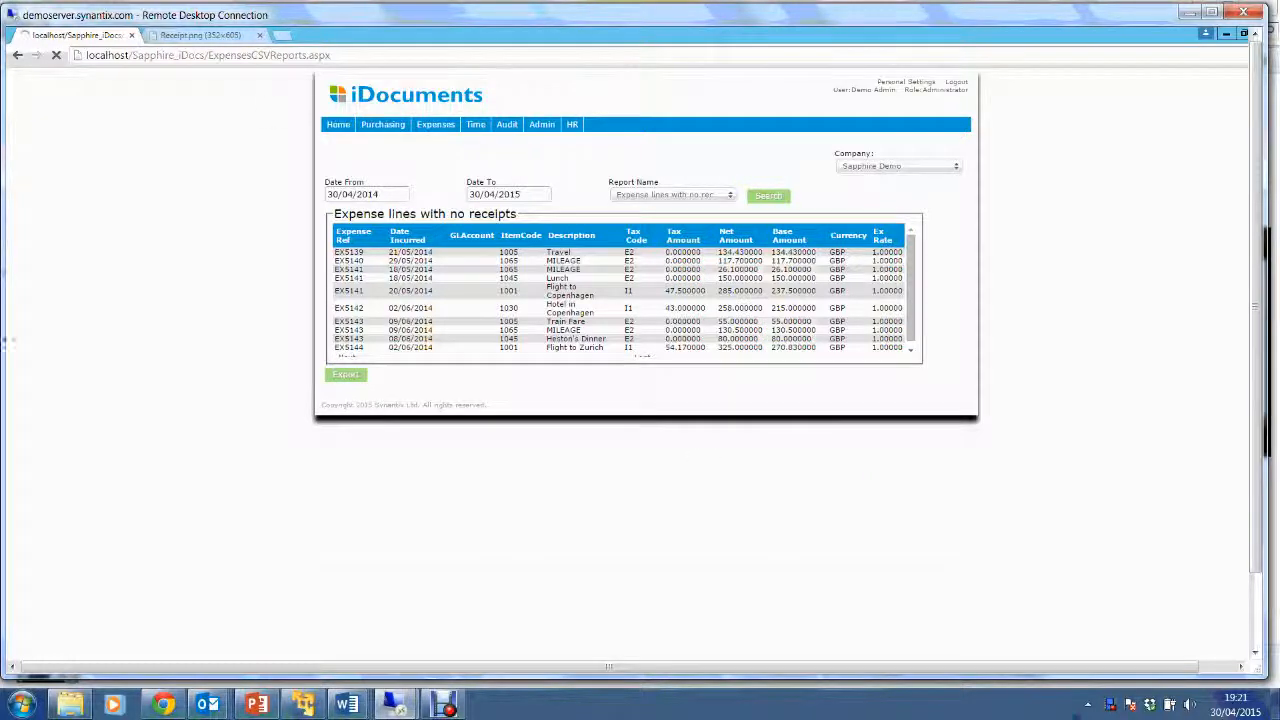